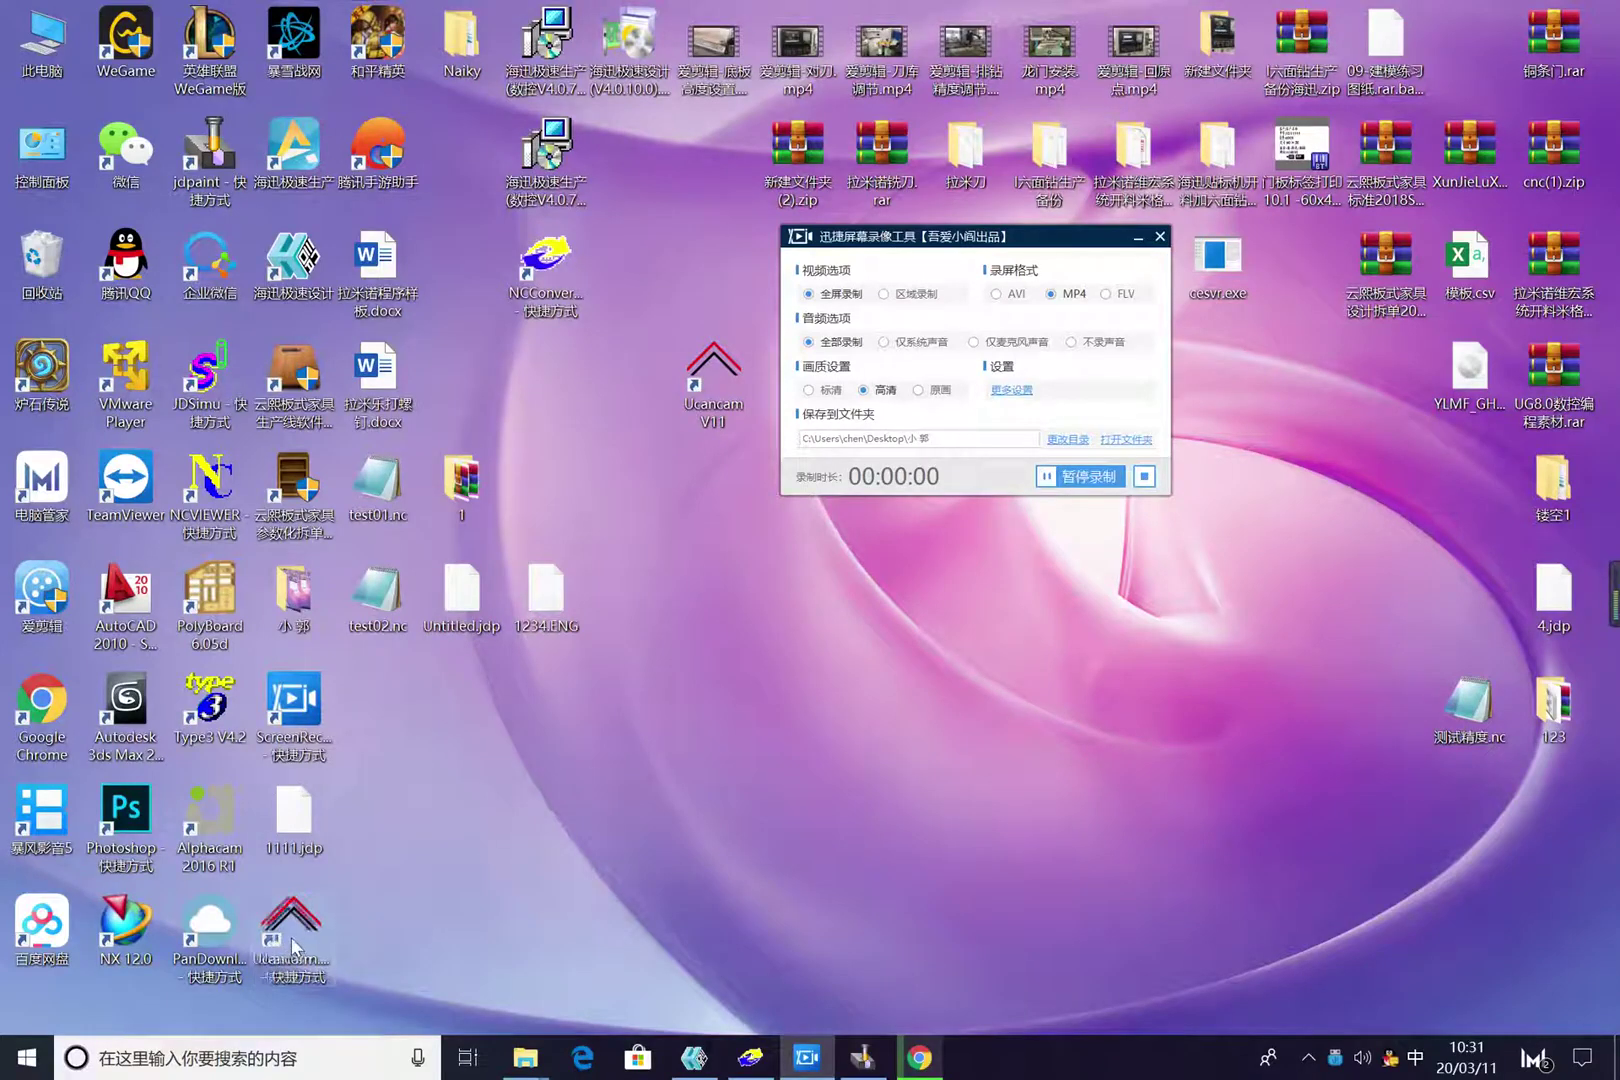
# Launch UCancam V11 from its desktop shortcut to get a blank 1220 × 2440 page
pyautogui.moveTo(291, 937); pyautogui.dragTo(293, 945, button='right')
pyautogui.click(319, 964)
pyautogui.rightClick(319, 964)
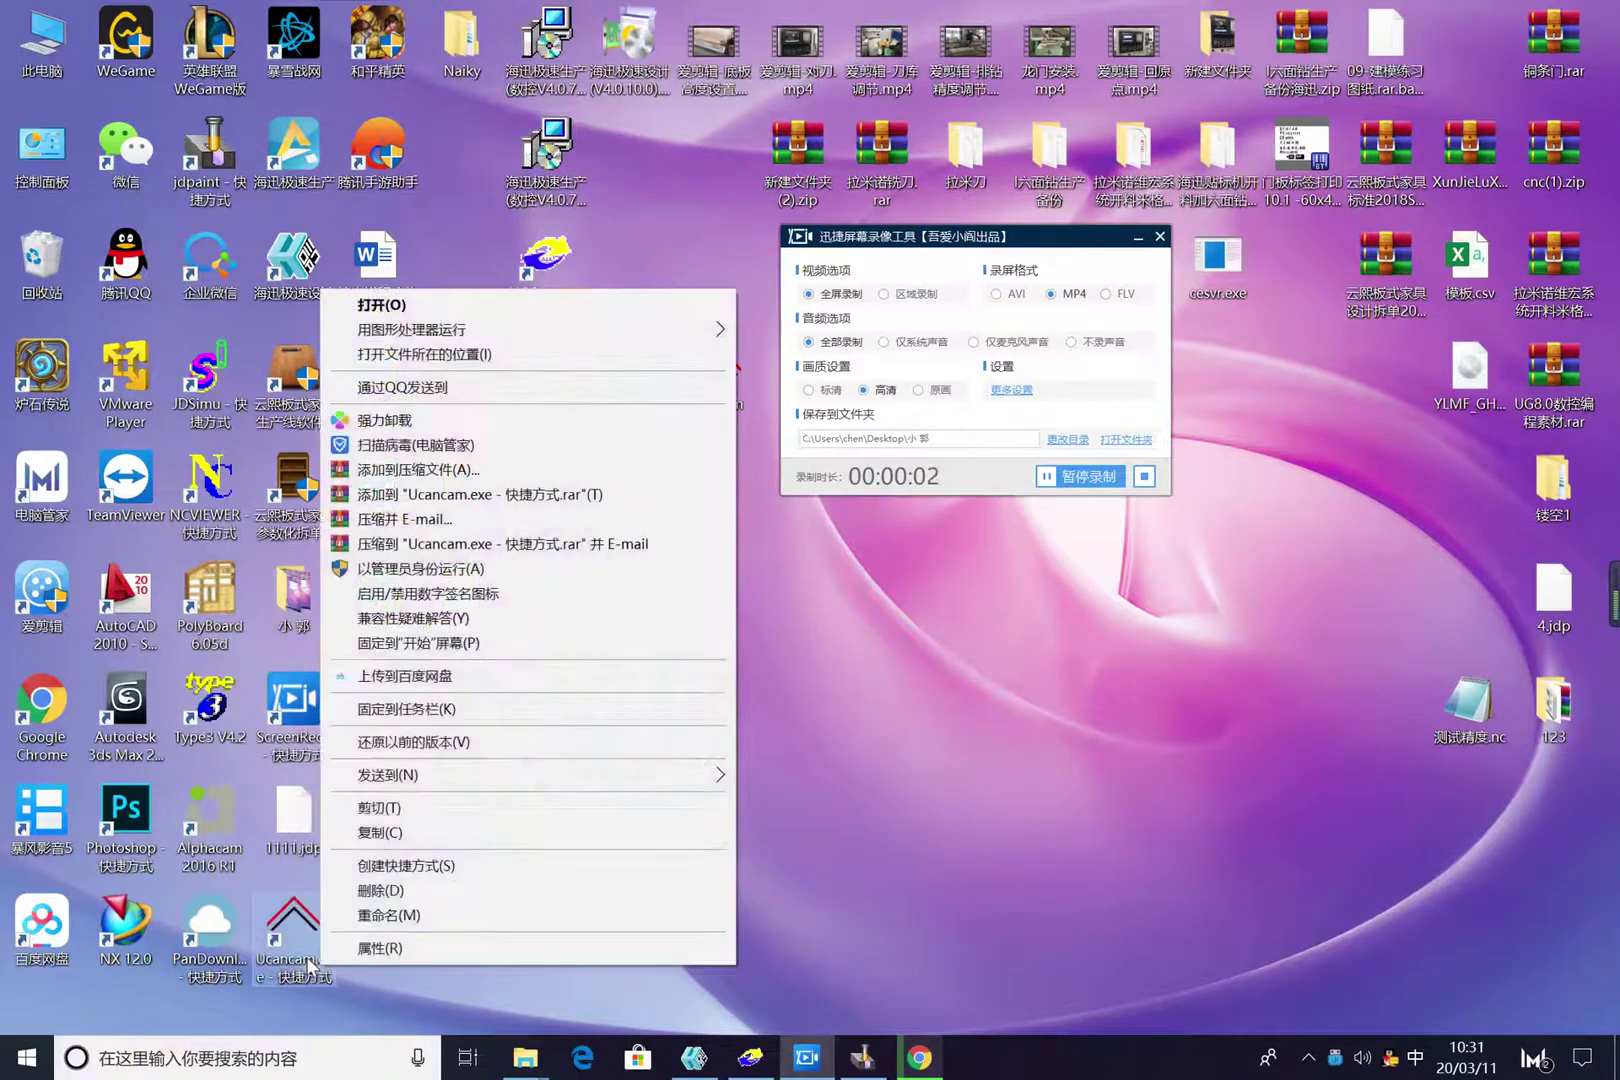
pyautogui.click(429, 306)
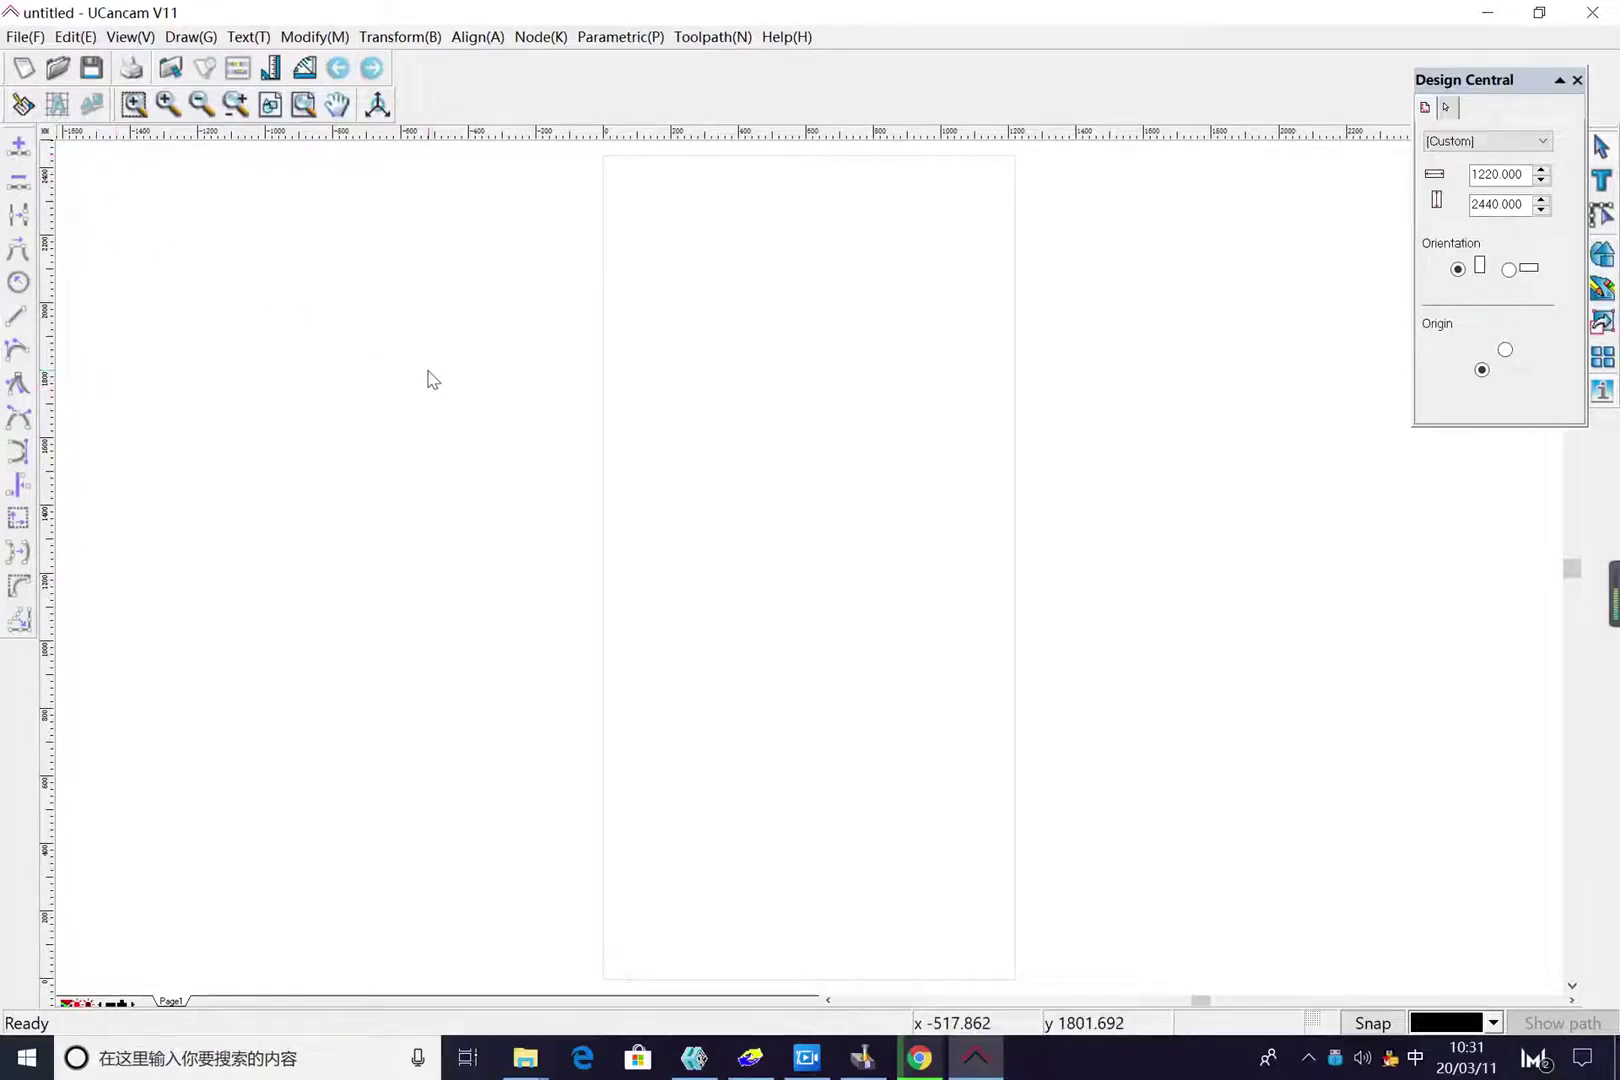
# Zoom in and out on the blank 1220 × 2440 portrait page
pyautogui.scroll(1, 676, 506)
pyautogui.scroll(-4, 546, 405)
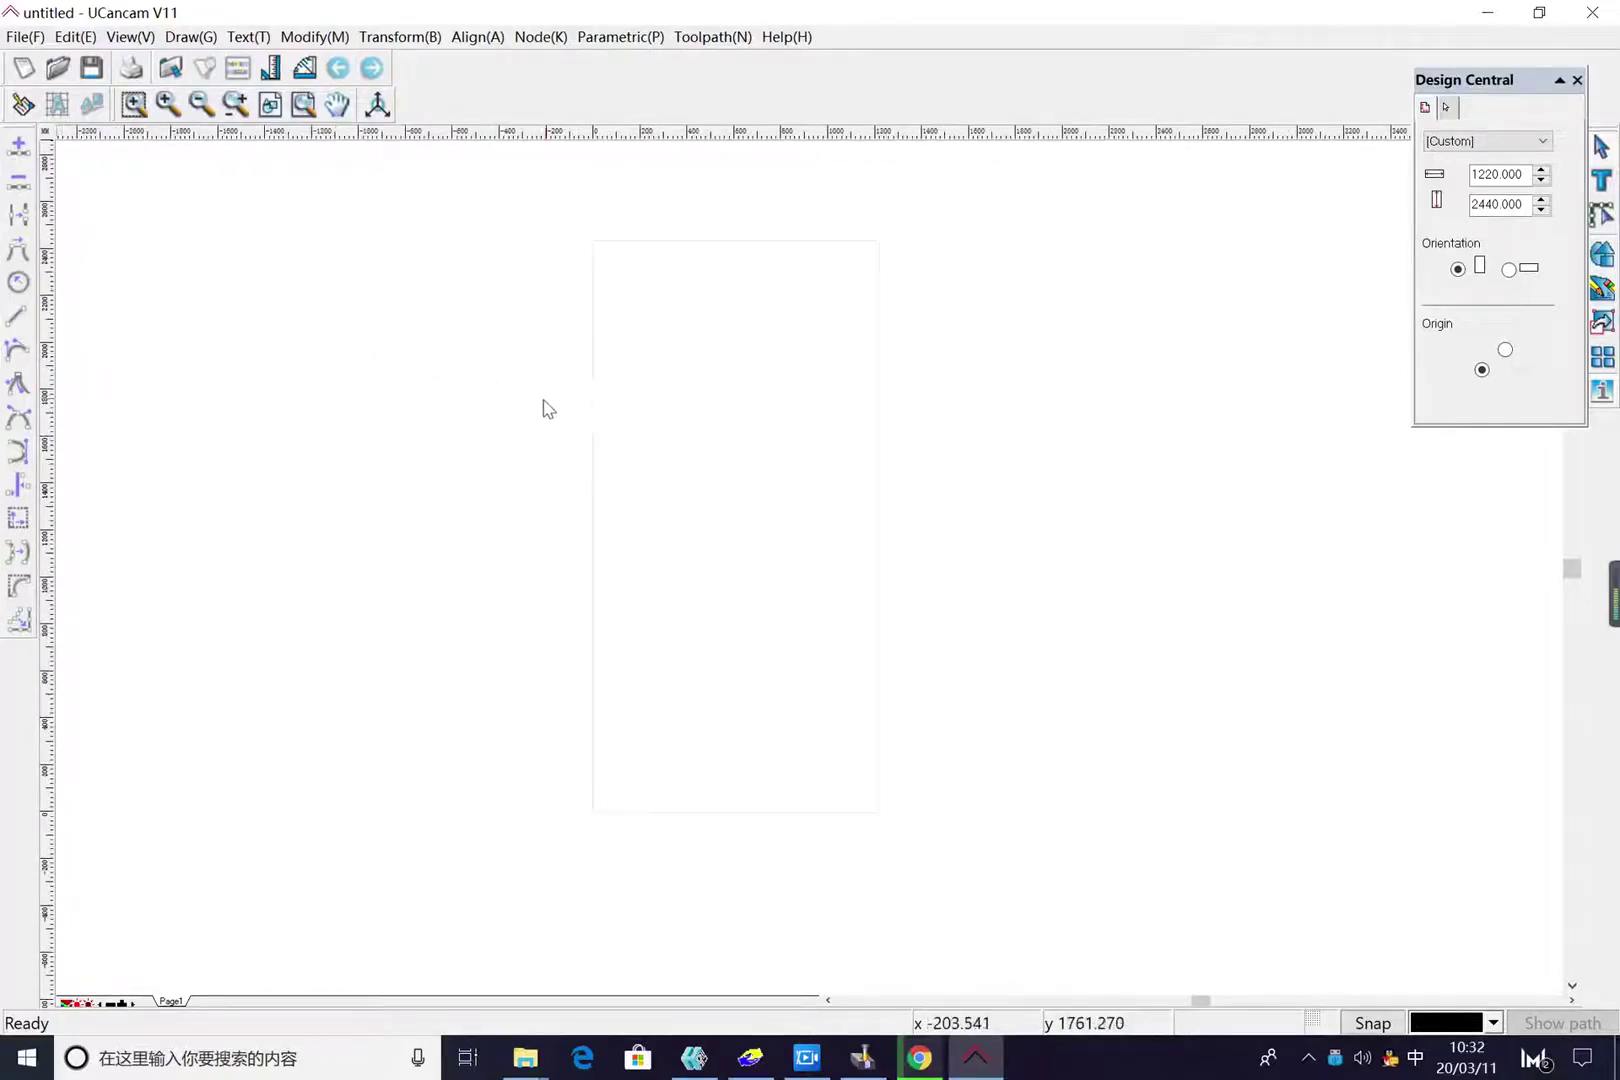
pyautogui.scroll(2, 603, 668)
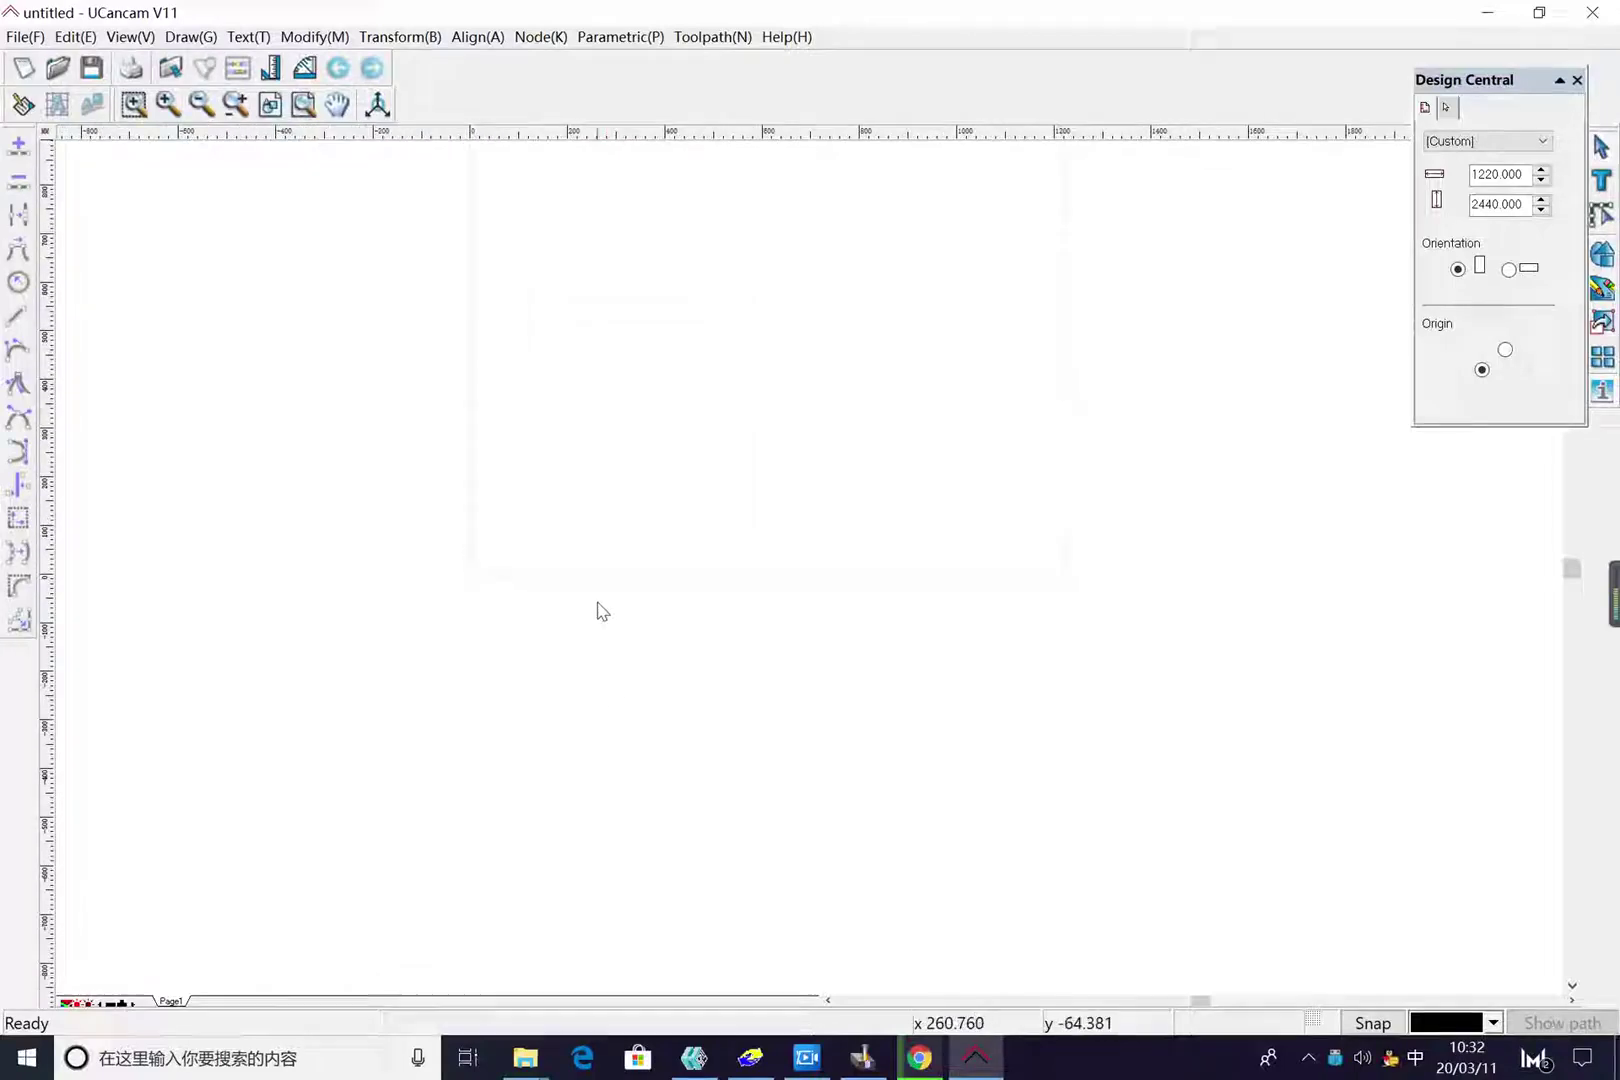
pyautogui.scroll(-2, 603, 668)
pyautogui.scroll(-3, 515, 493)
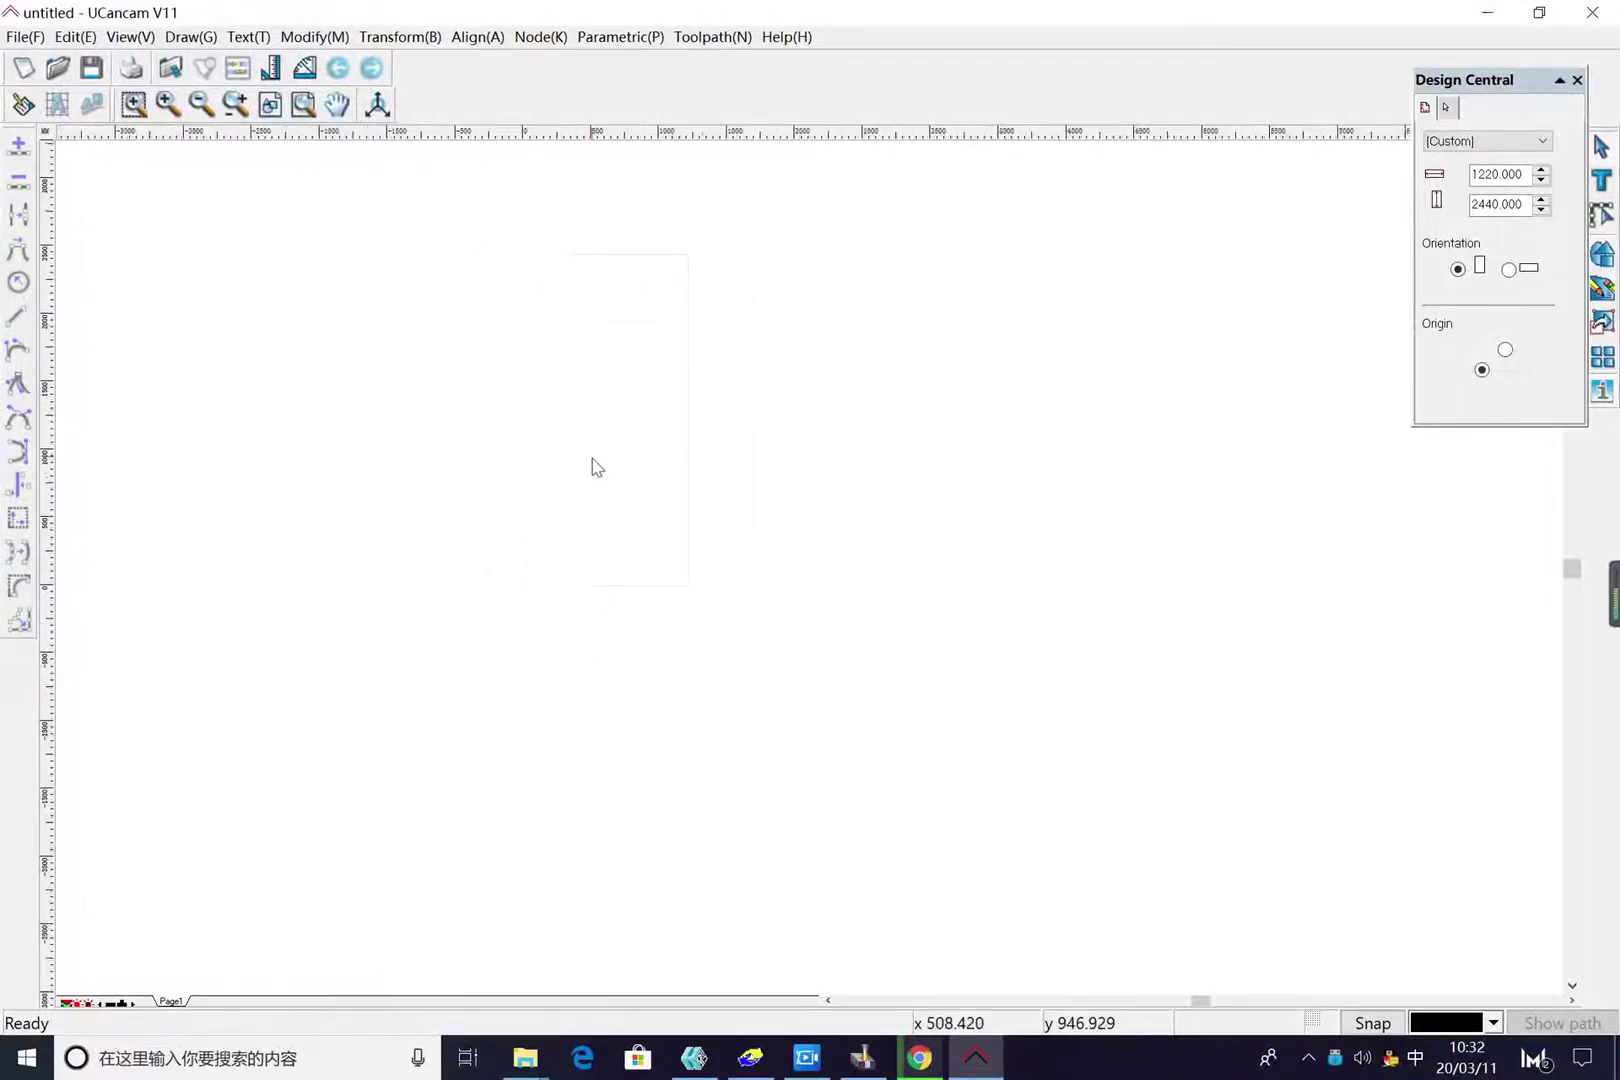
pyautogui.scroll(5, 633, 611)
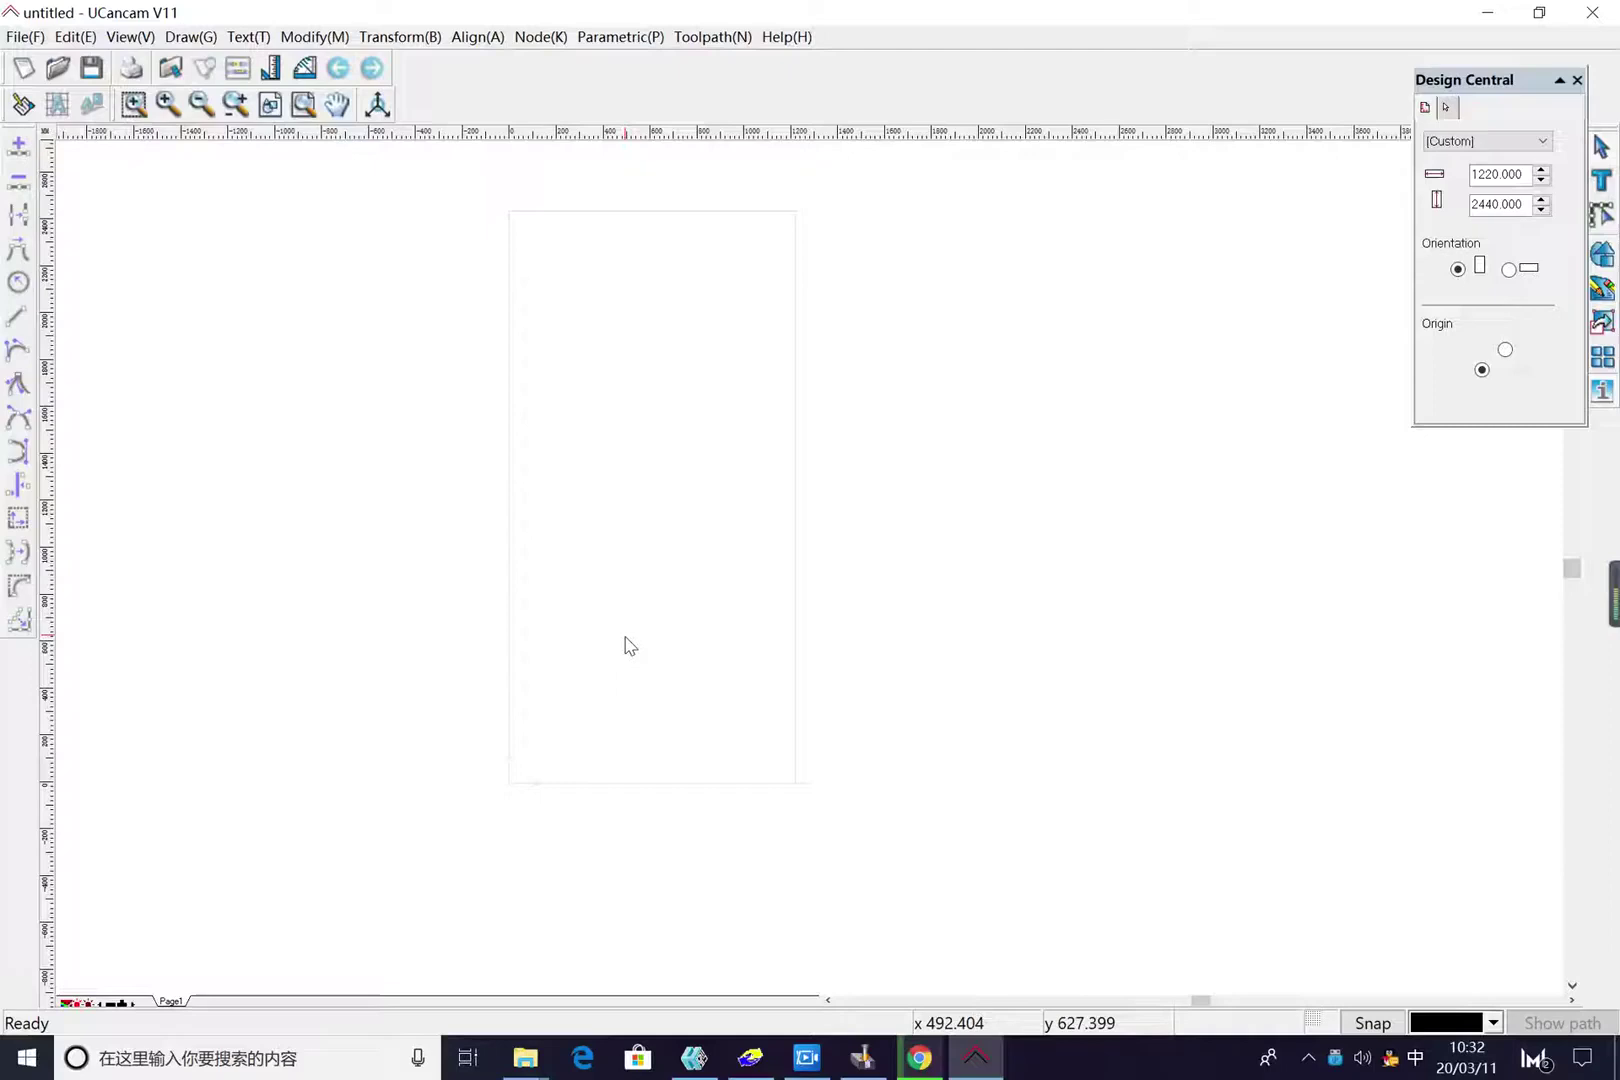
pyautogui.scroll(-4, 690, 690)
pyautogui.scroll(2, 708, 717)
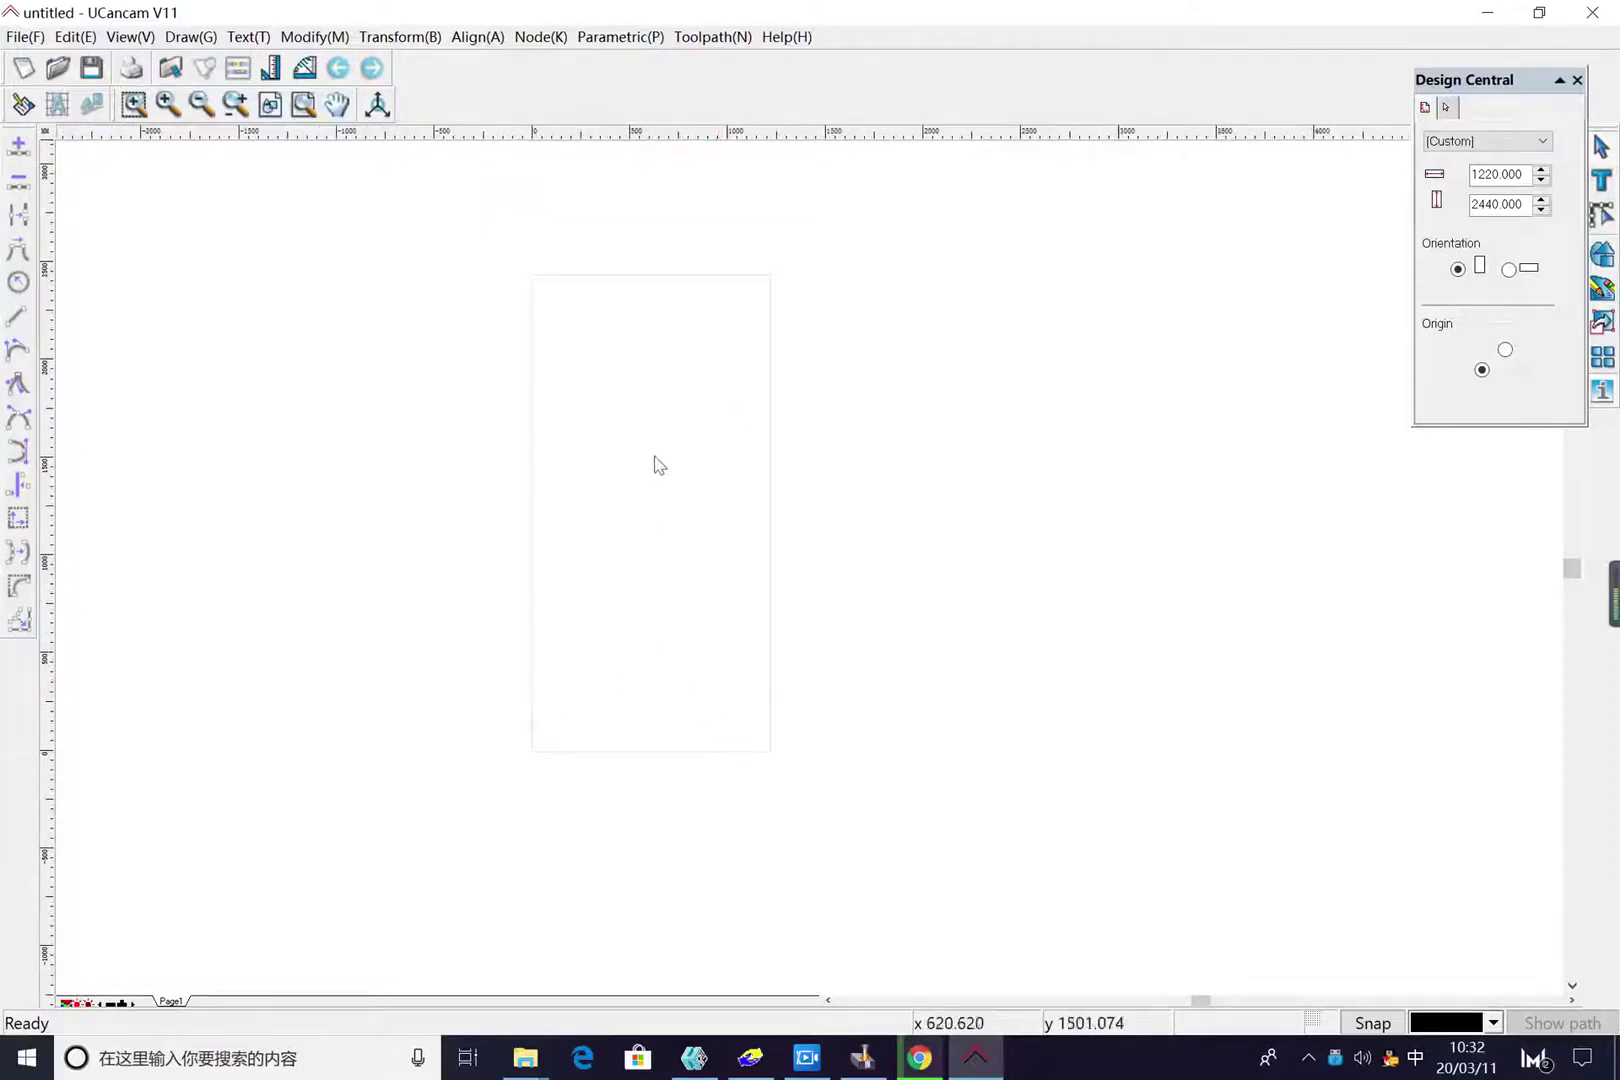
pyautogui.scroll(2, 615, 289)
pyautogui.scroll(-1, 658, 347)
pyautogui.scroll(2, 640, 495)
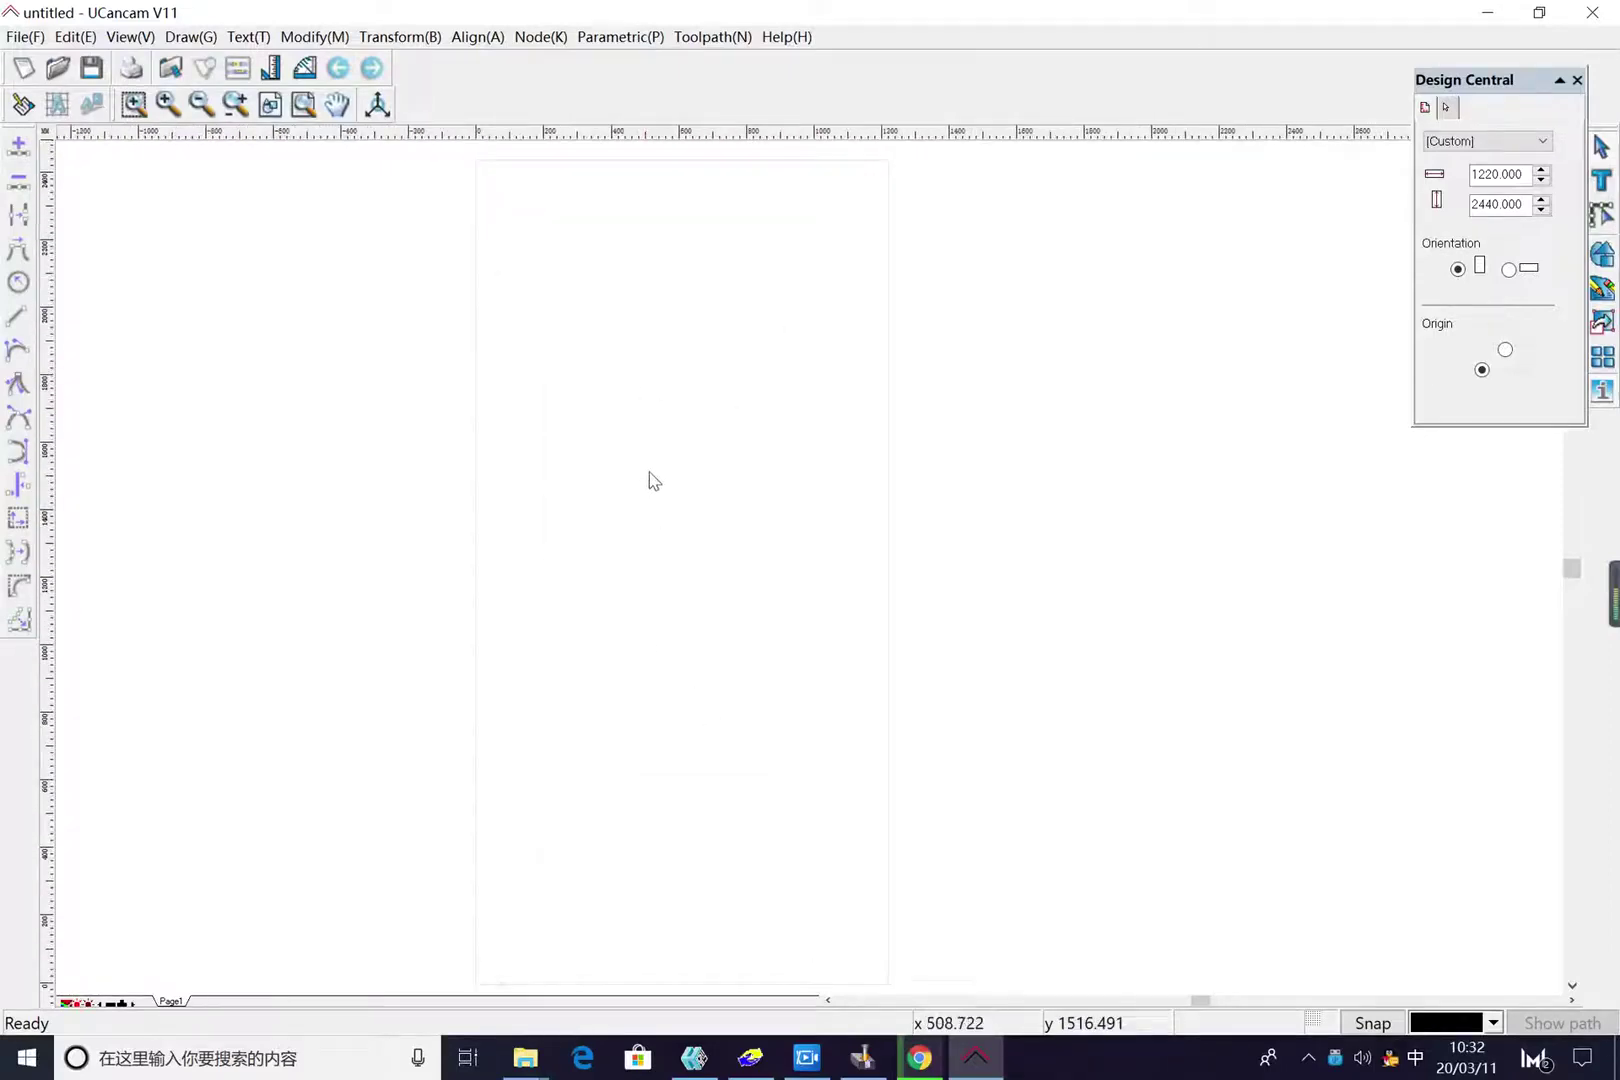
pyautogui.scroll(-1, 651, 481)
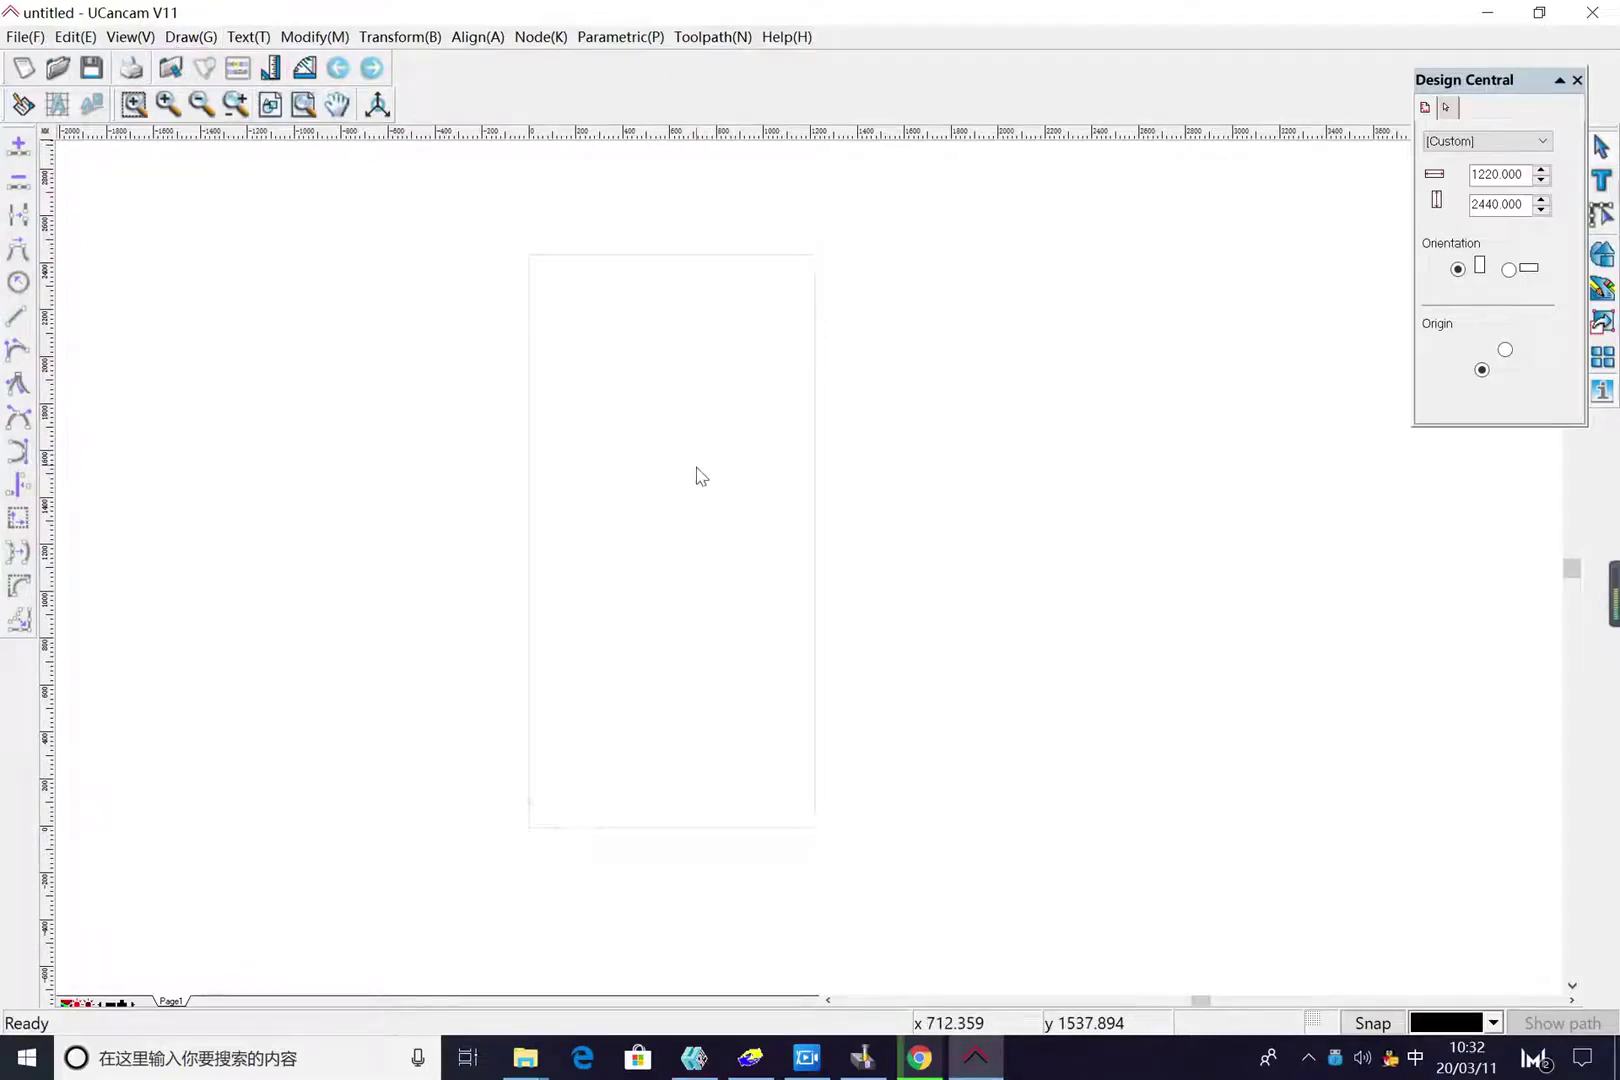
# Draw a two-corner rectangle near the lower left and size it 400 wide by 600 high
pyautogui.click(188, 37)
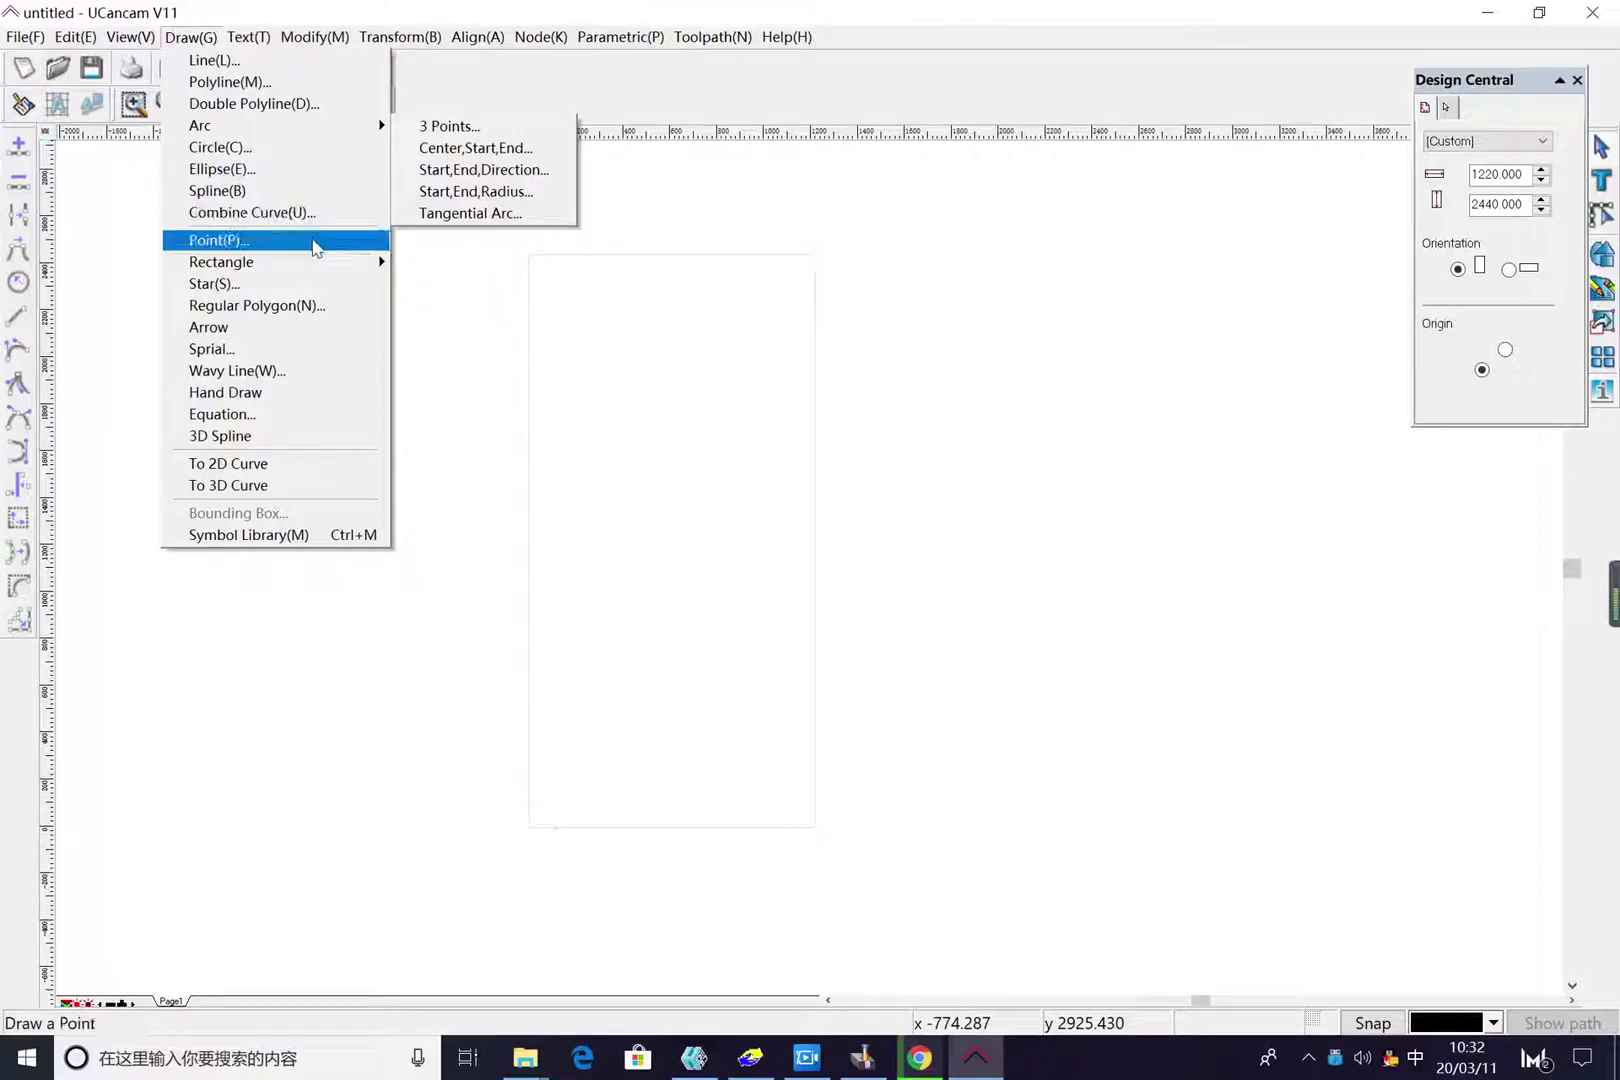
pyautogui.moveTo(322, 260)
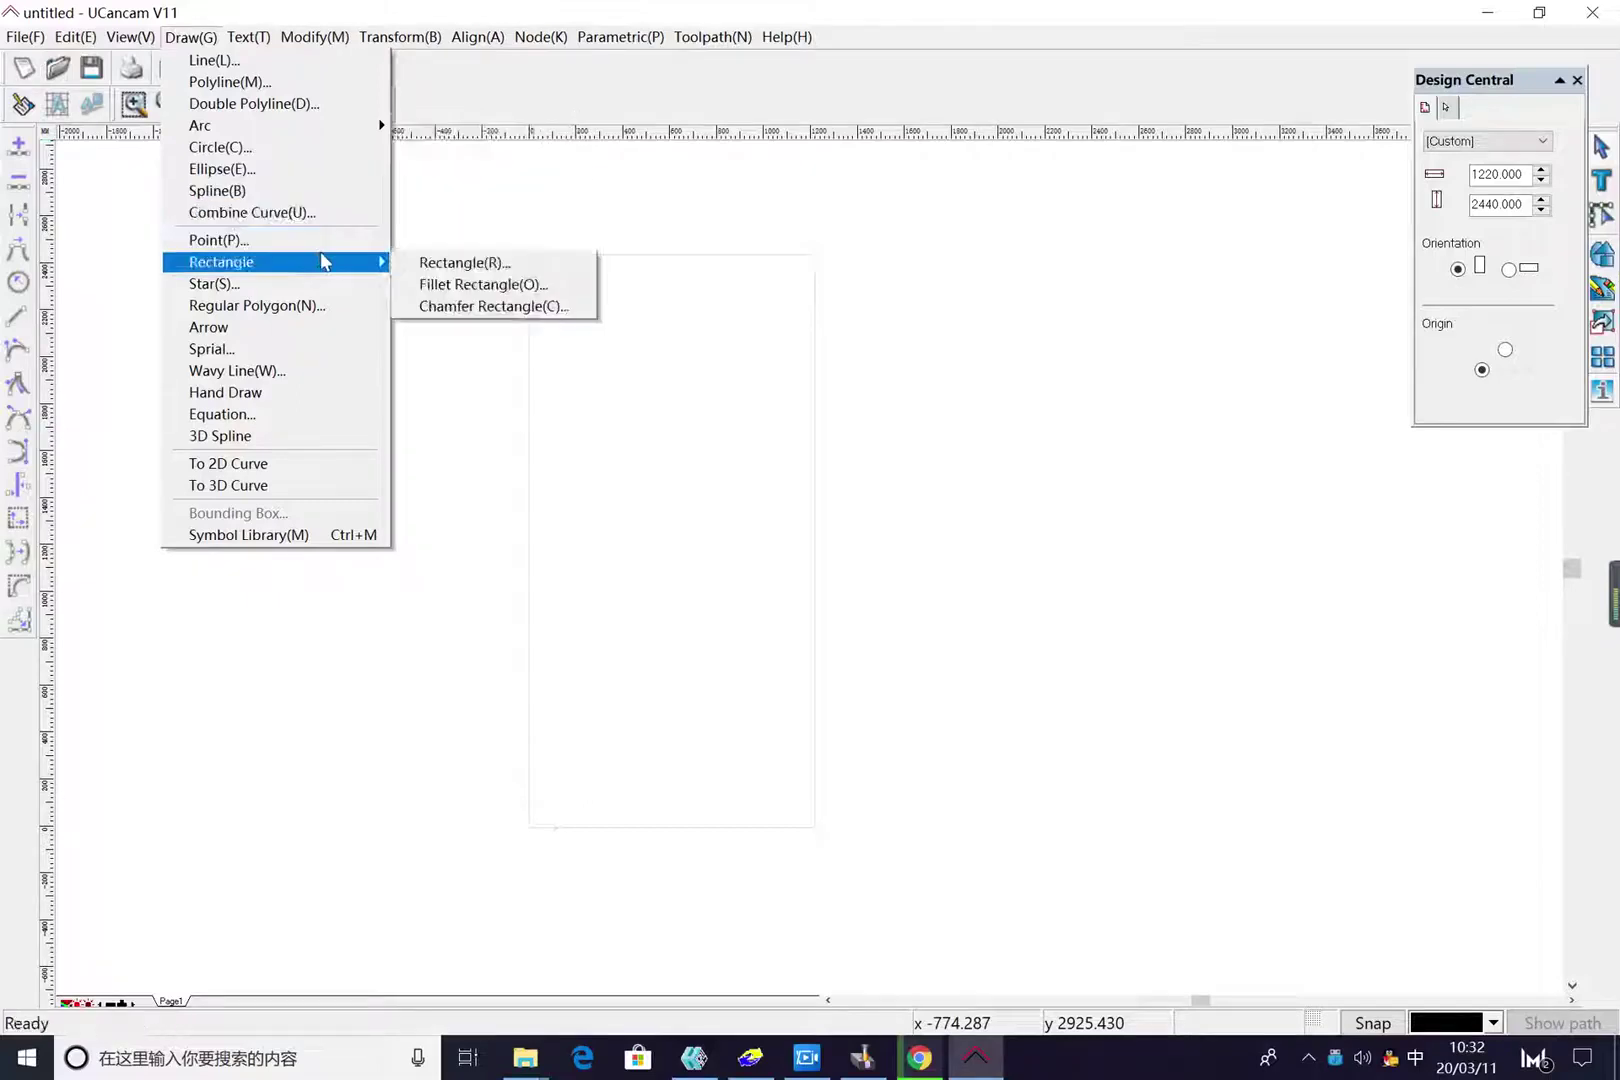
pyautogui.click(433, 264)
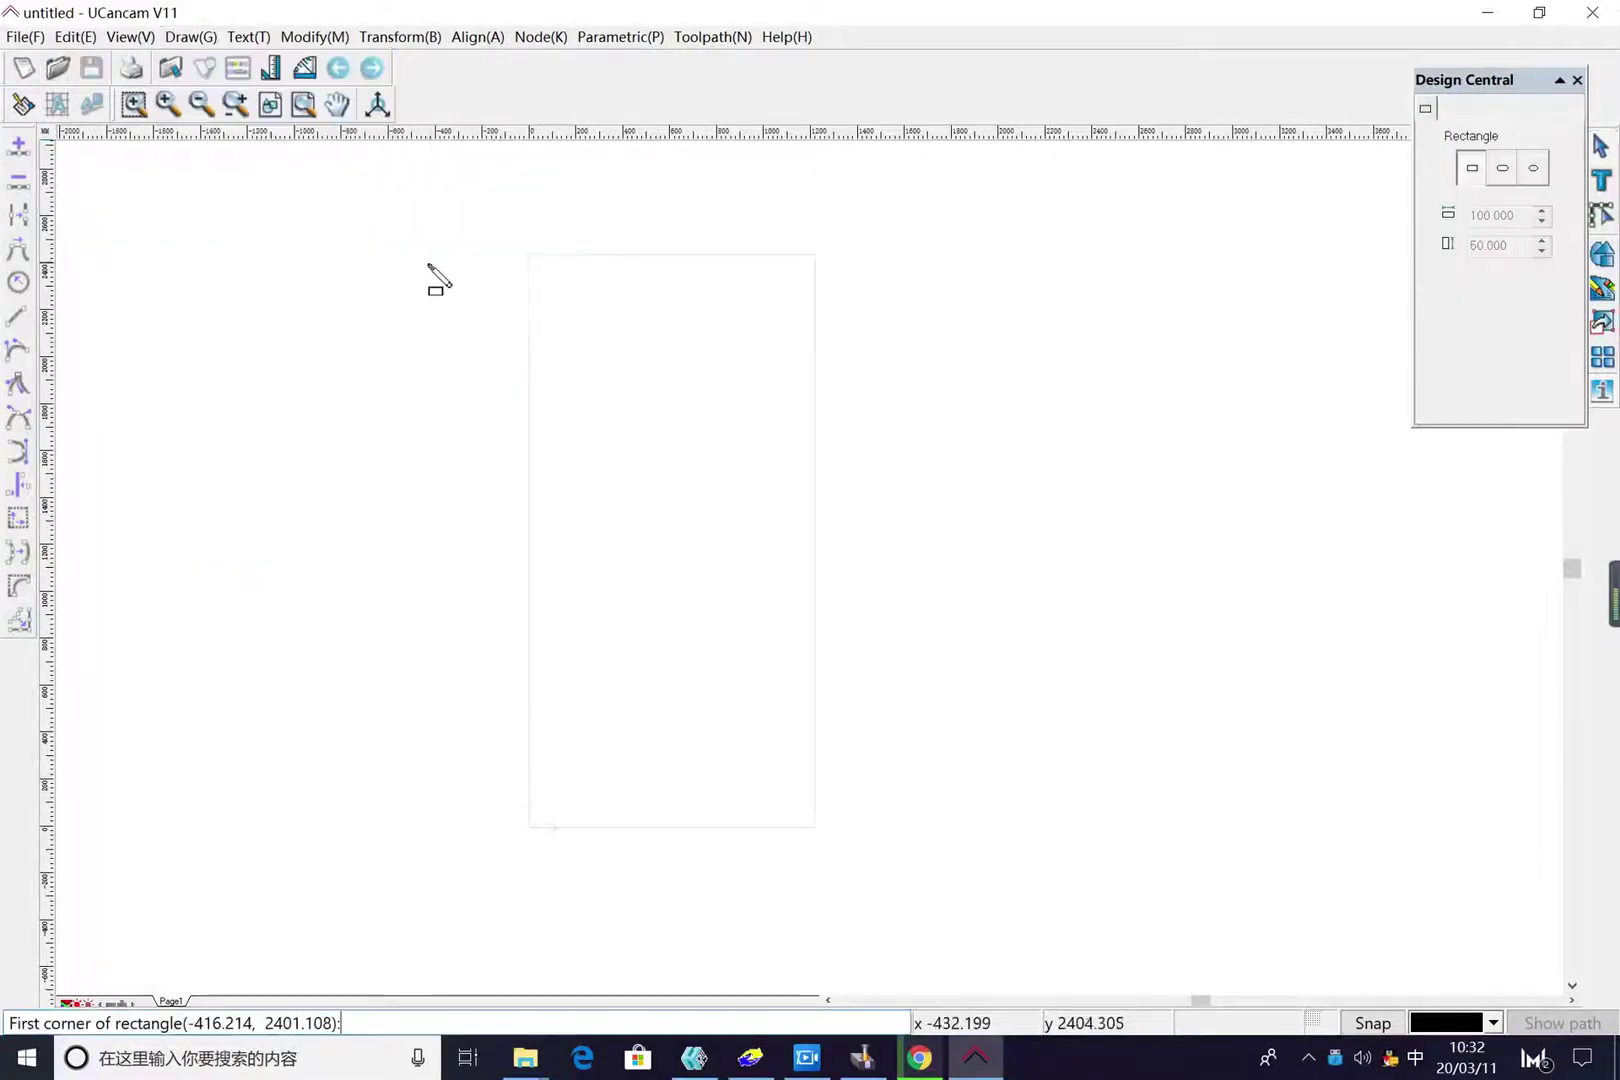
pyautogui.click(555, 630)
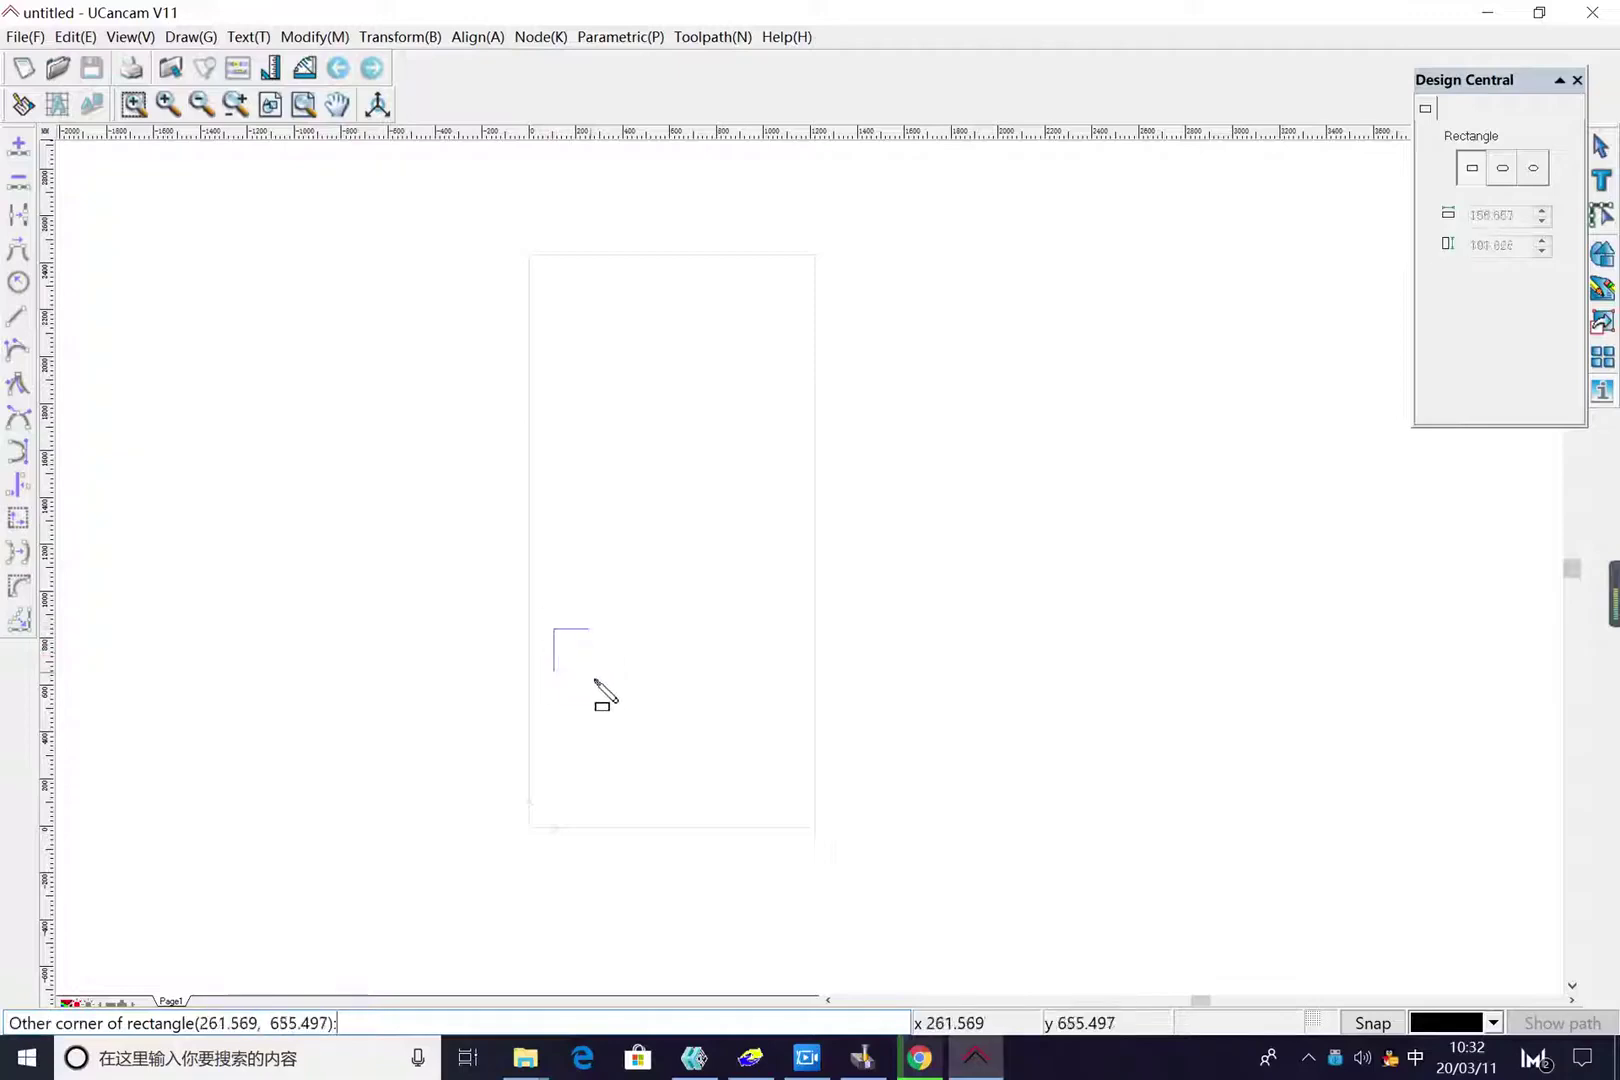
pyautogui.click(694, 806)
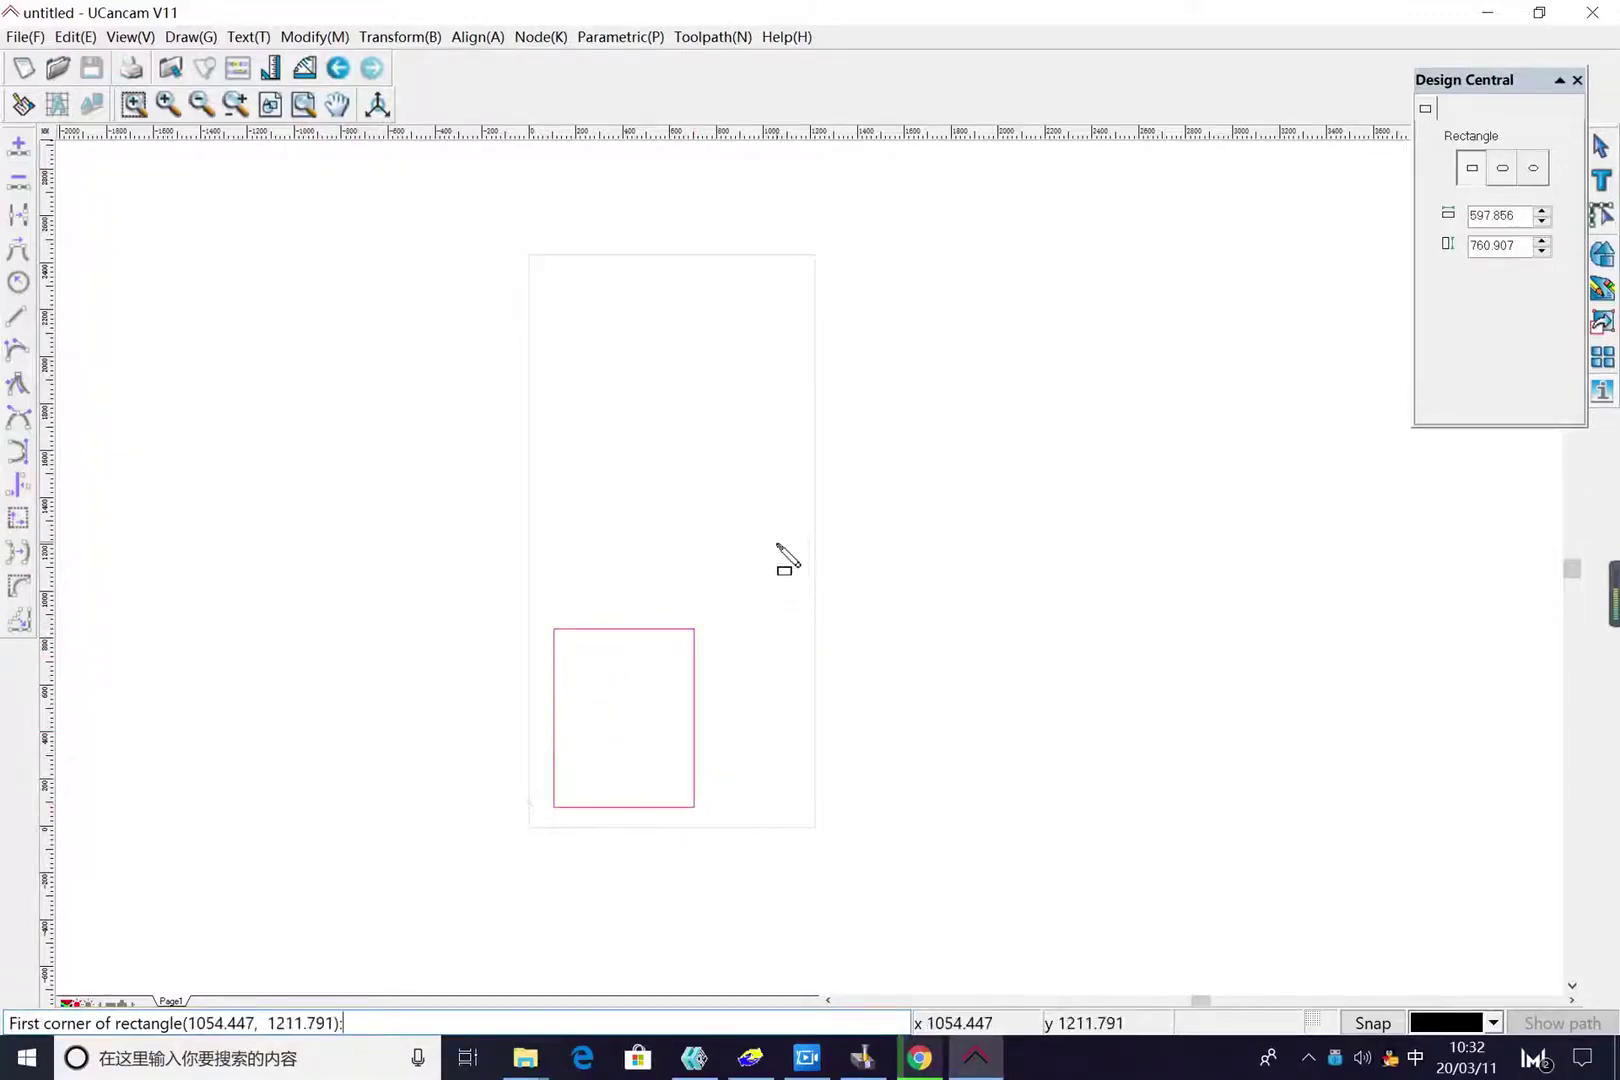
pyautogui.doubleClick(1527, 213)
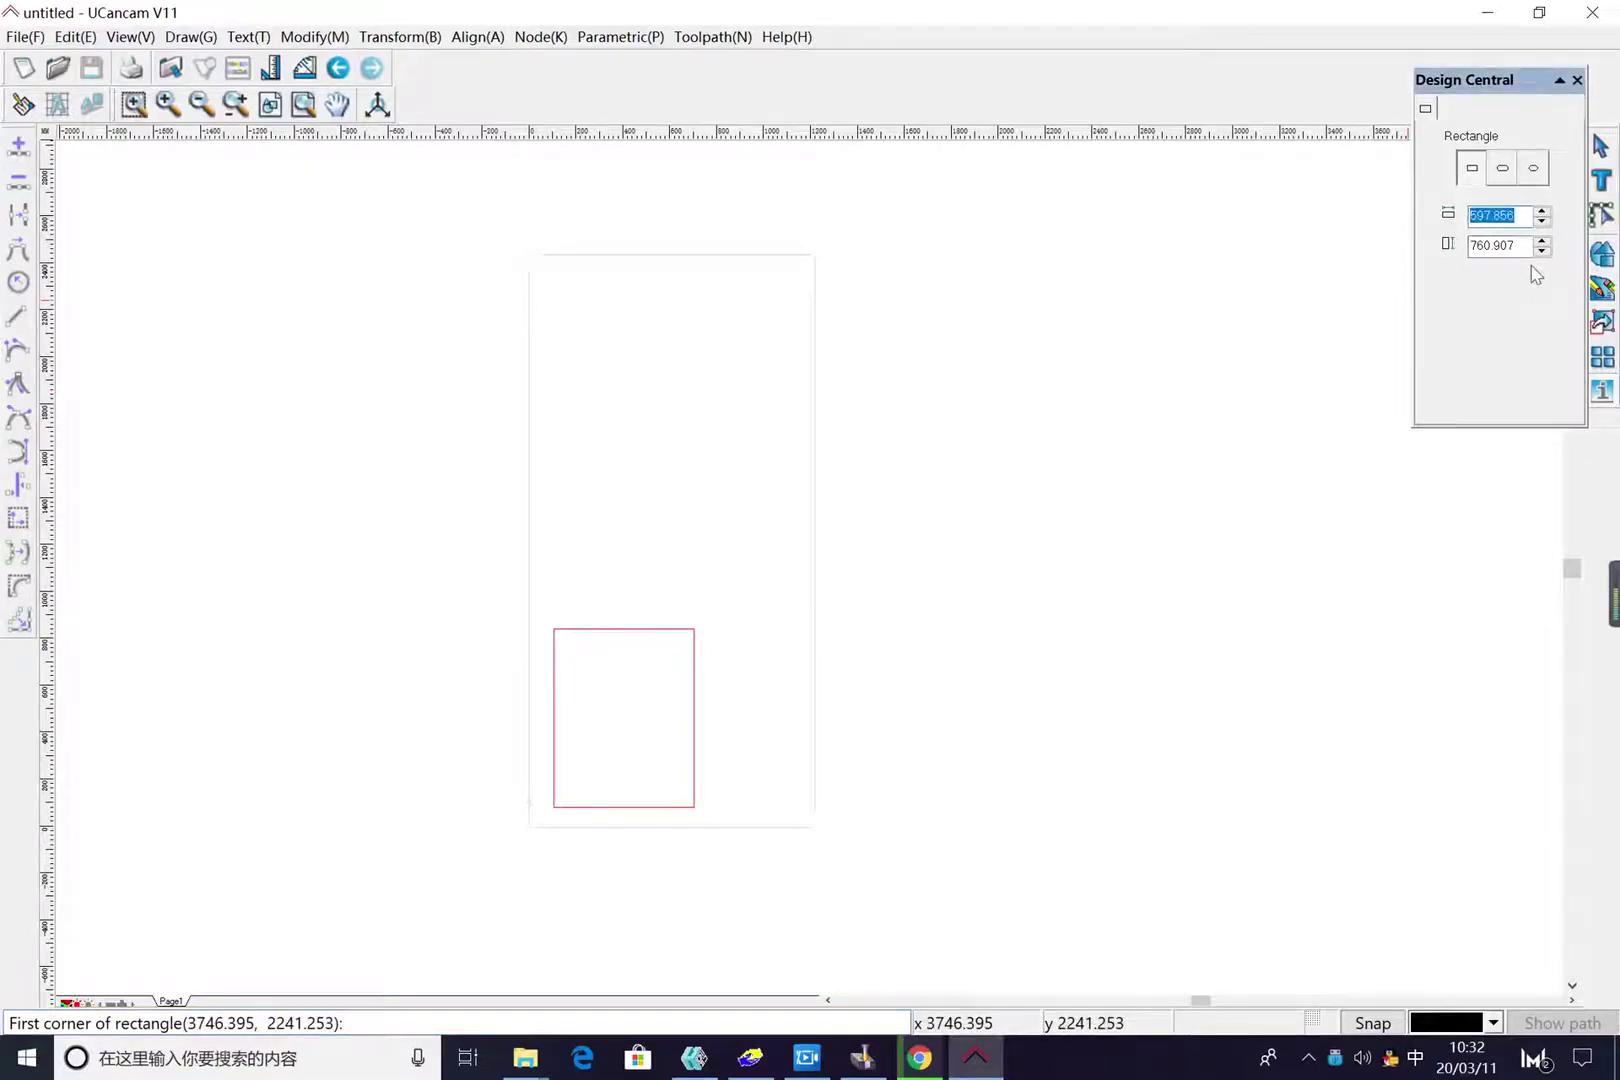
pyautogui.write('400')
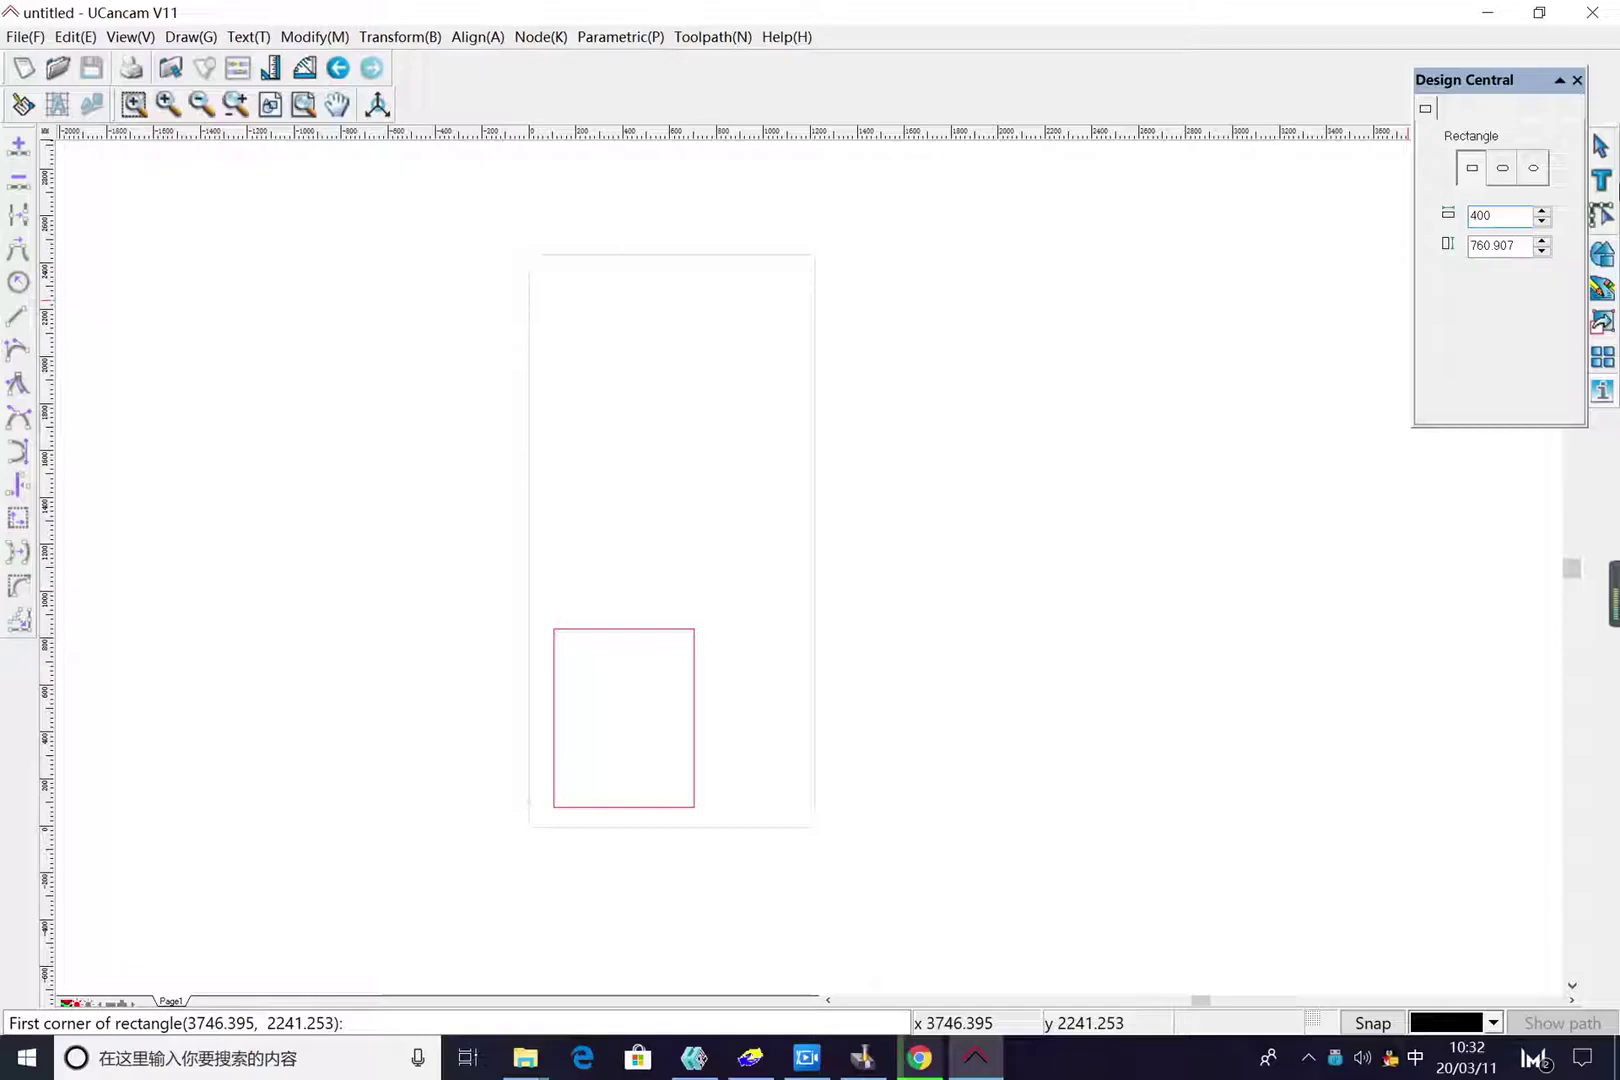
pyautogui.moveTo(1532, 243); pyautogui.dragTo(1474, 244)
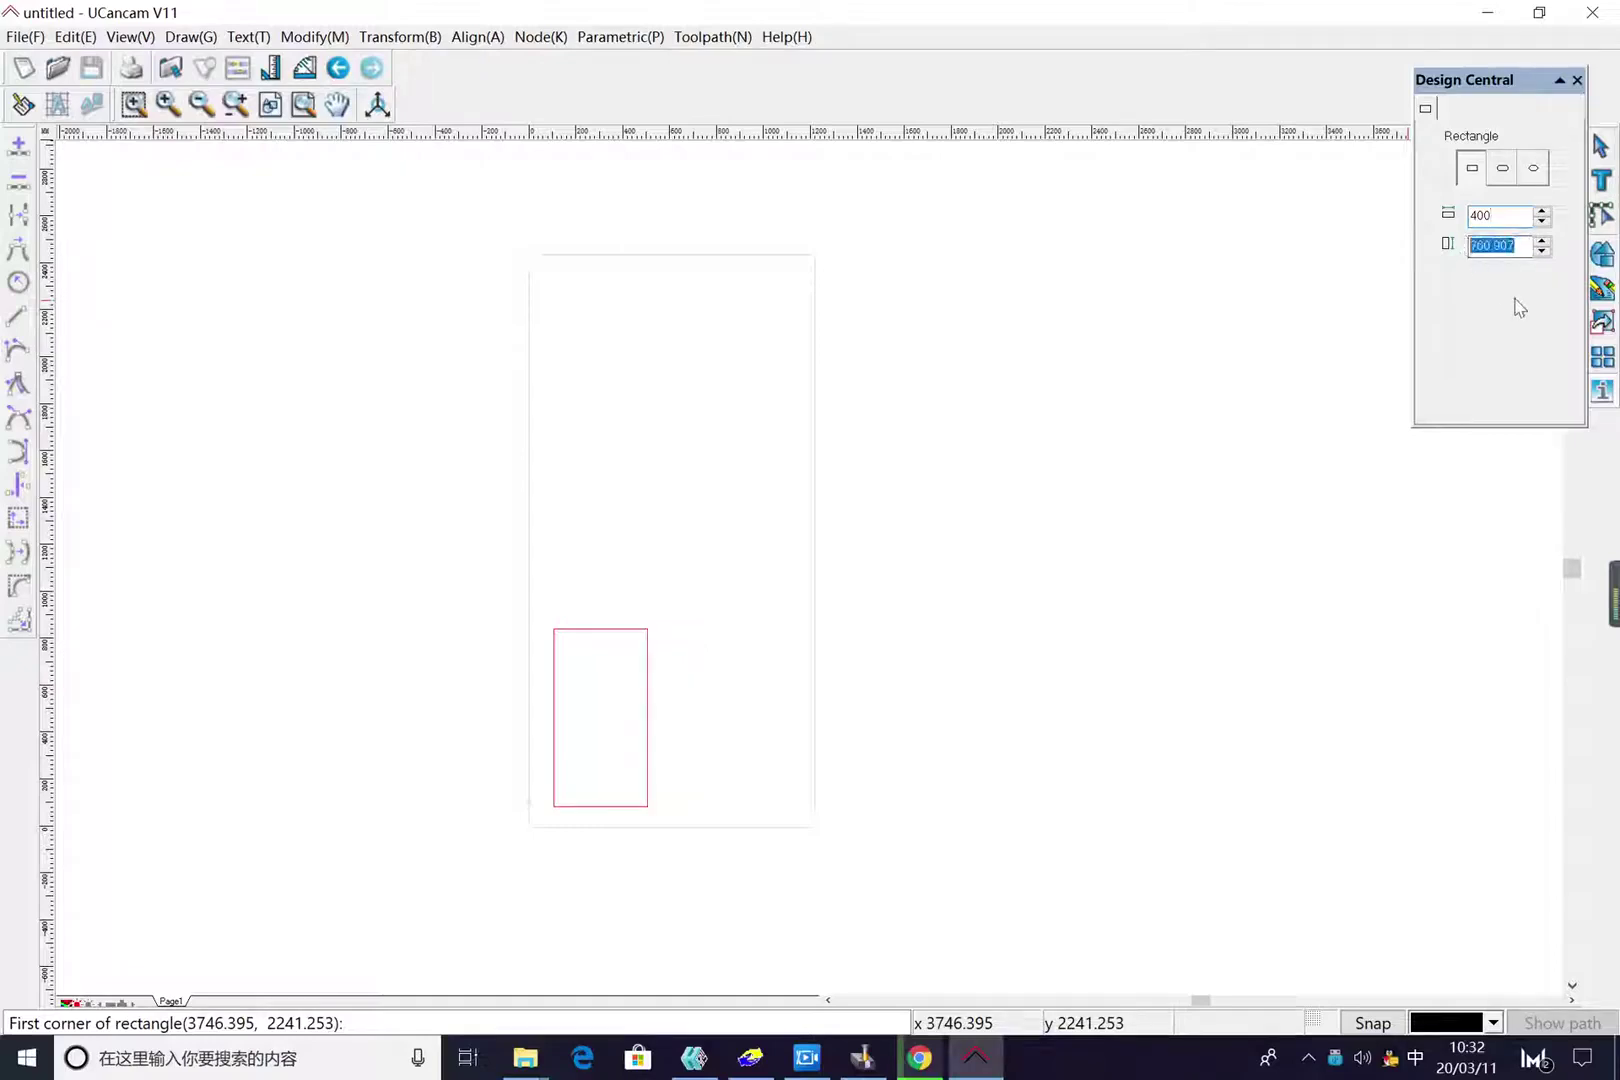
pyautogui.write('600')
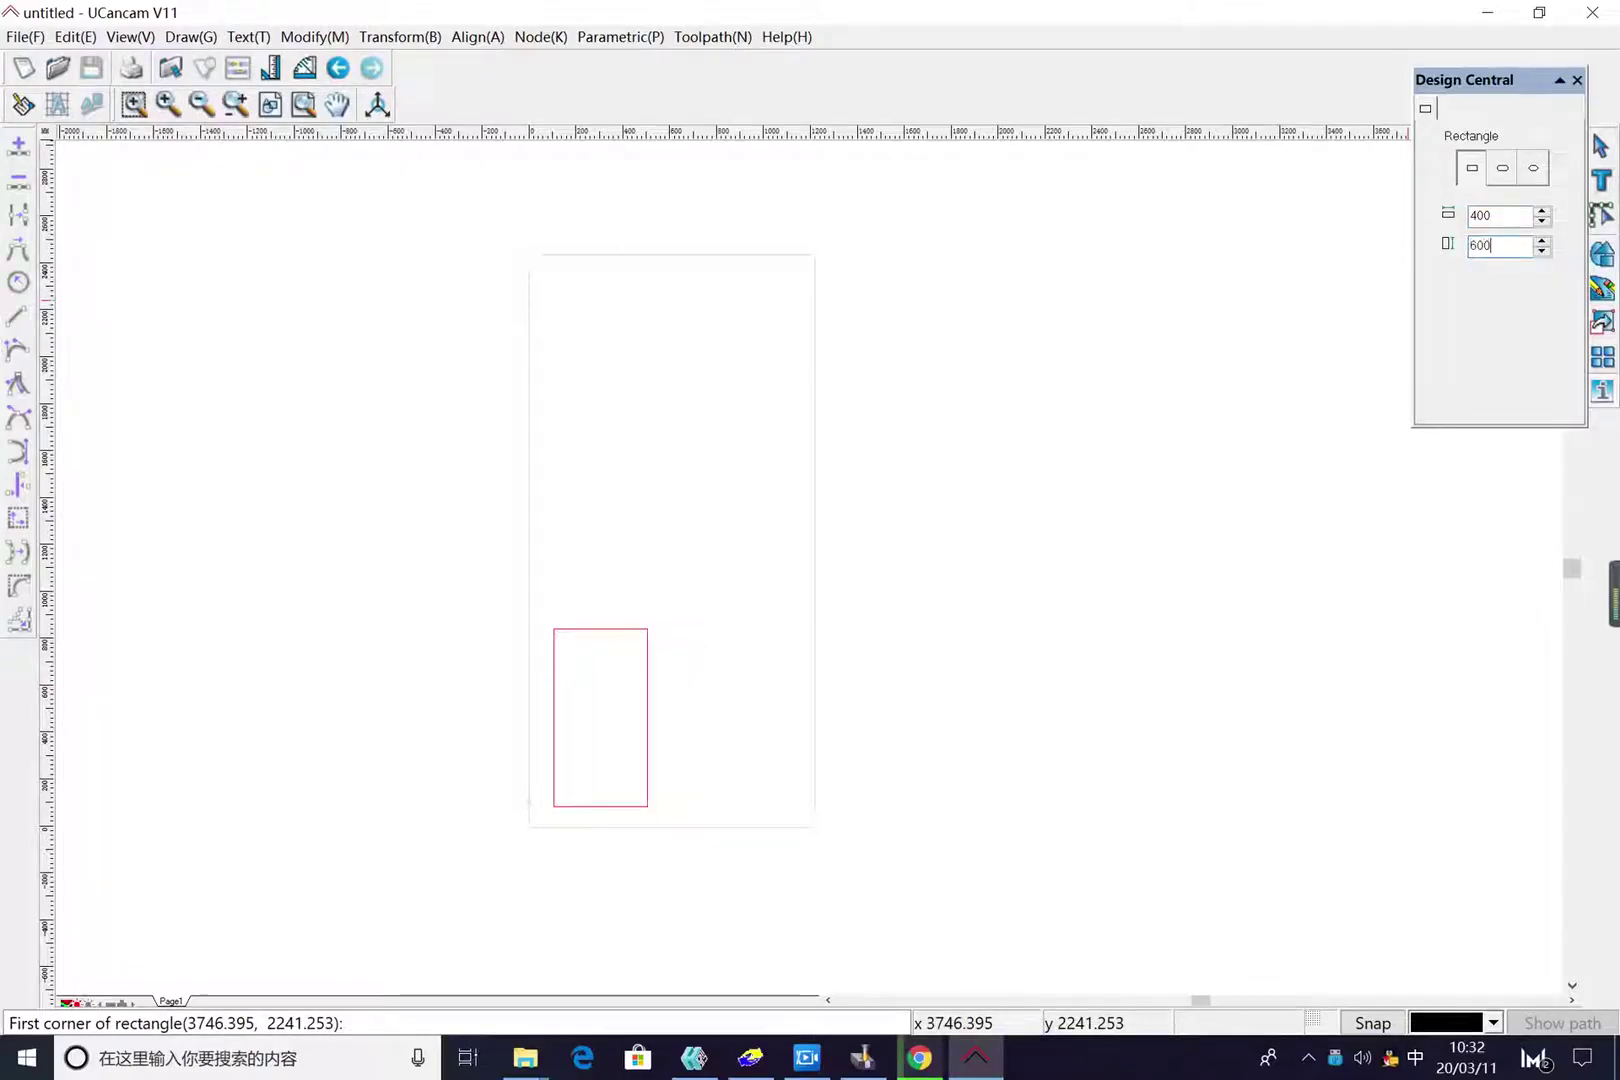
pyautogui.press('Return')
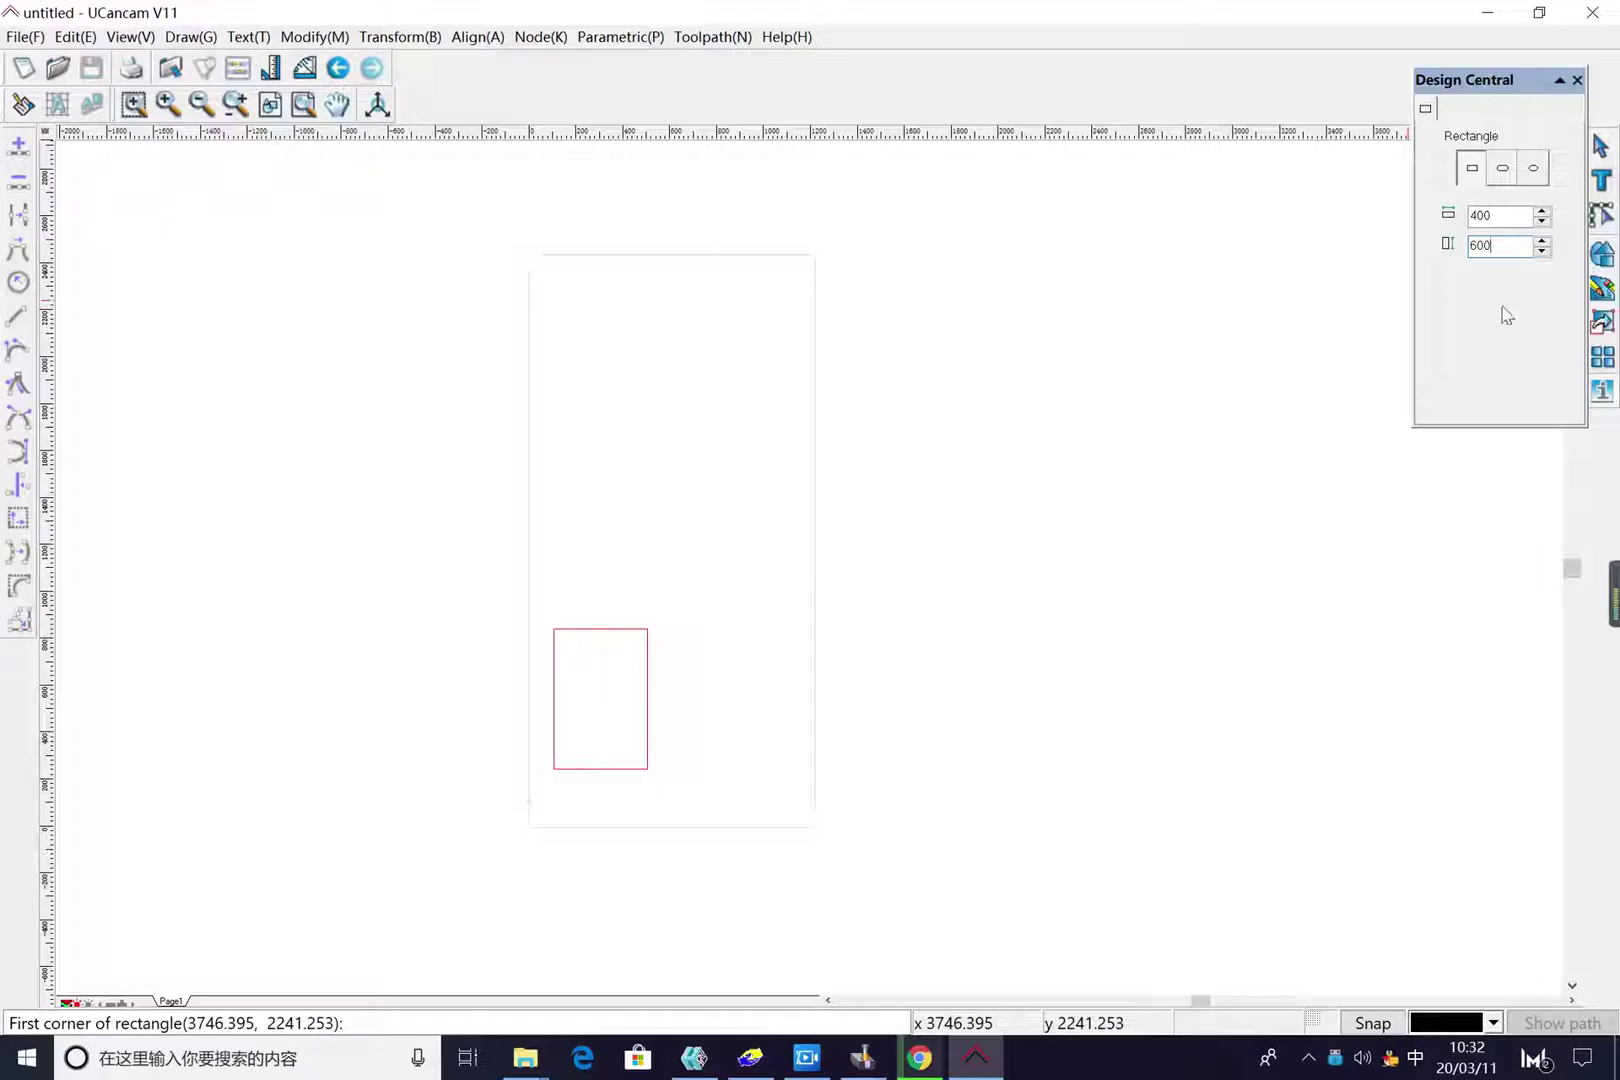
pyautogui.click(1577, 80)
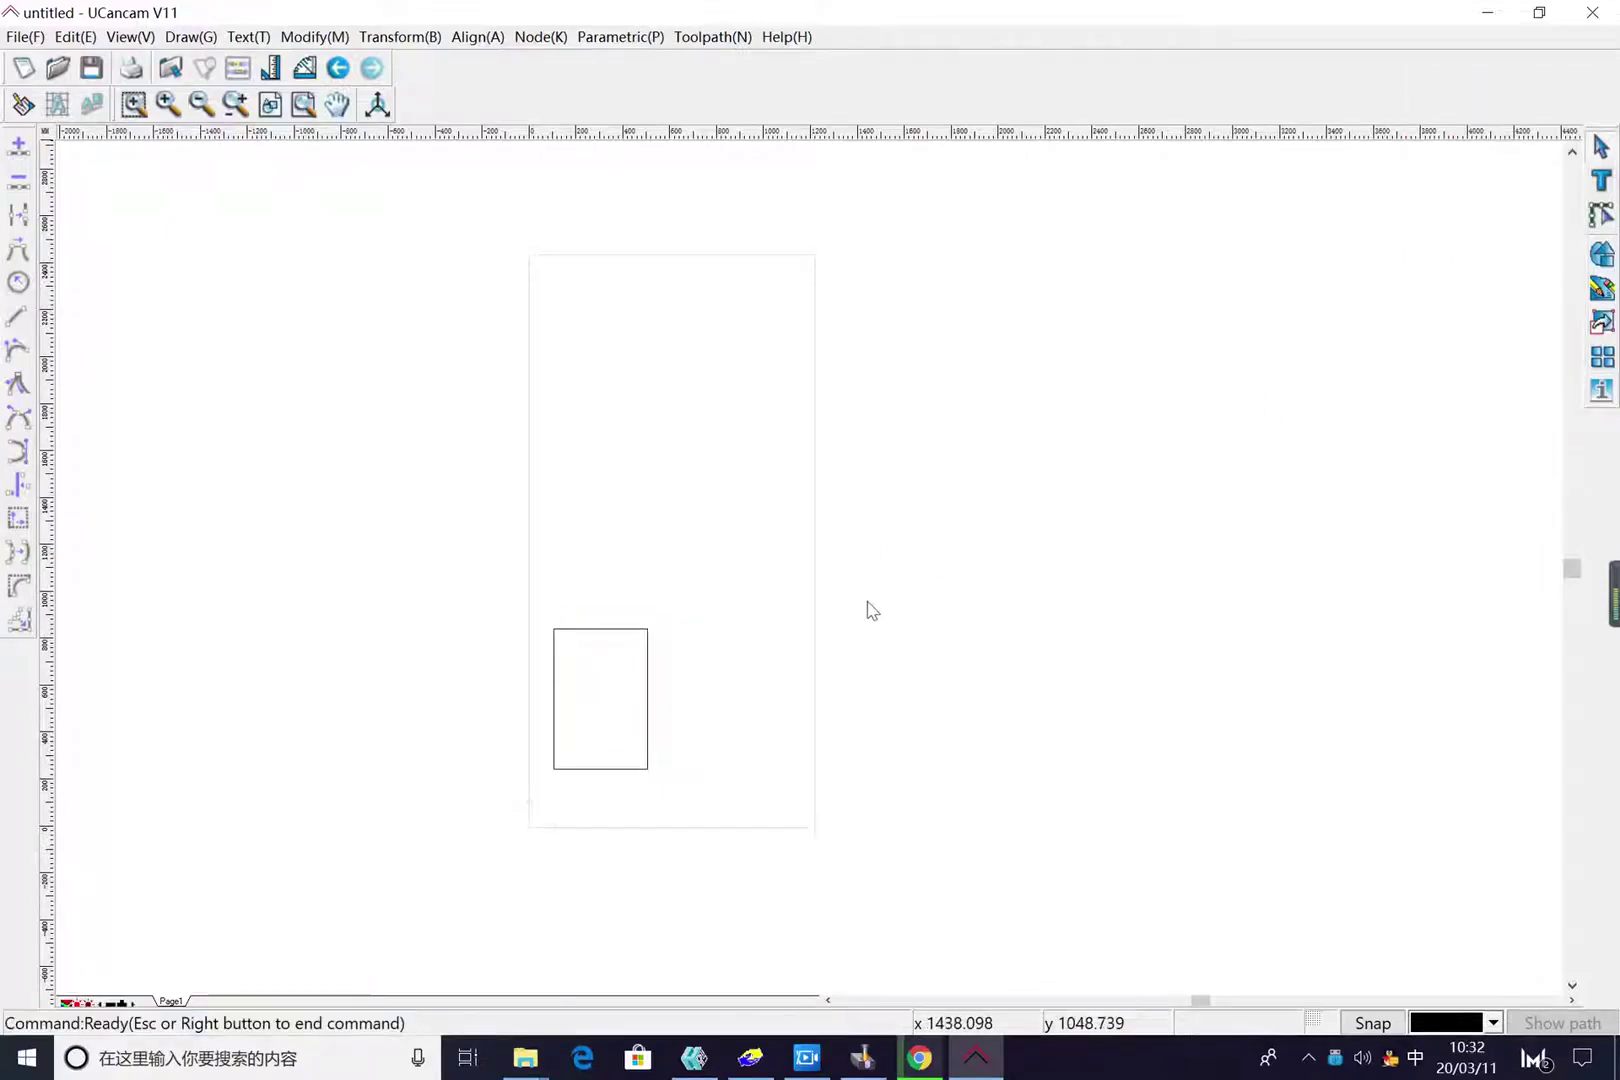
# Move the 400 × 600 rectangle into the page's bottom-left corner, centred near X 199.452, Y 301.251
pyautogui.click(648, 691)
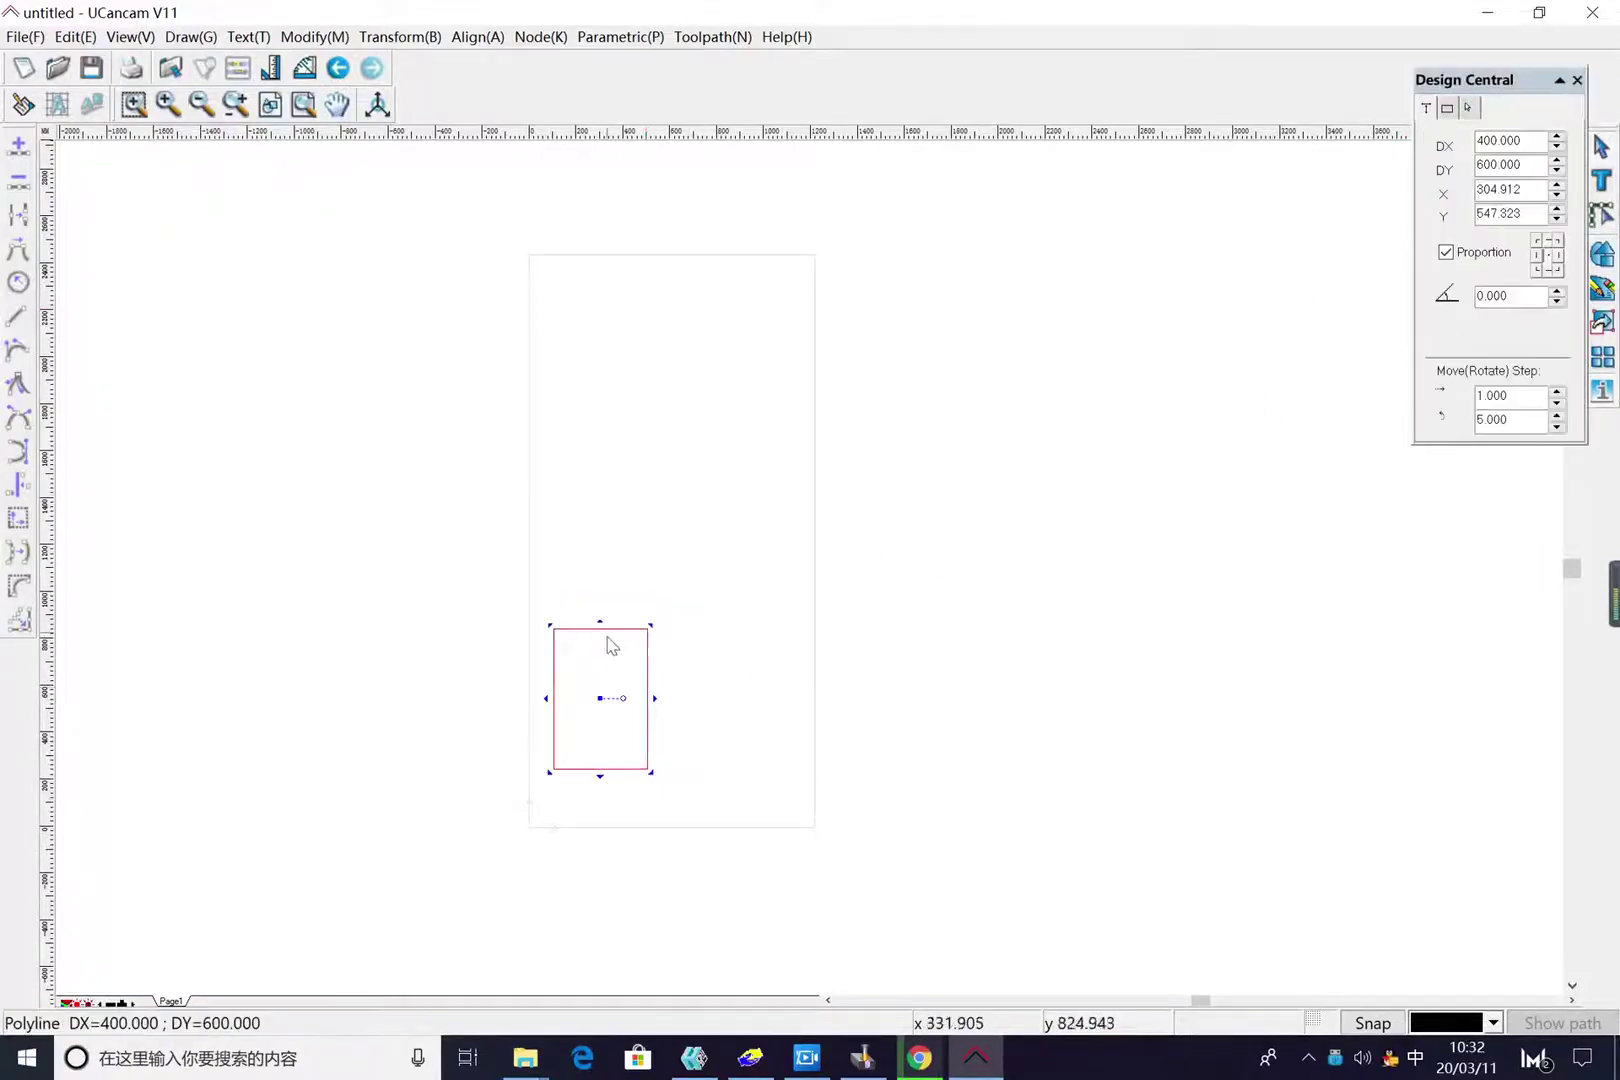
pyautogui.scroll(2, 590, 798)
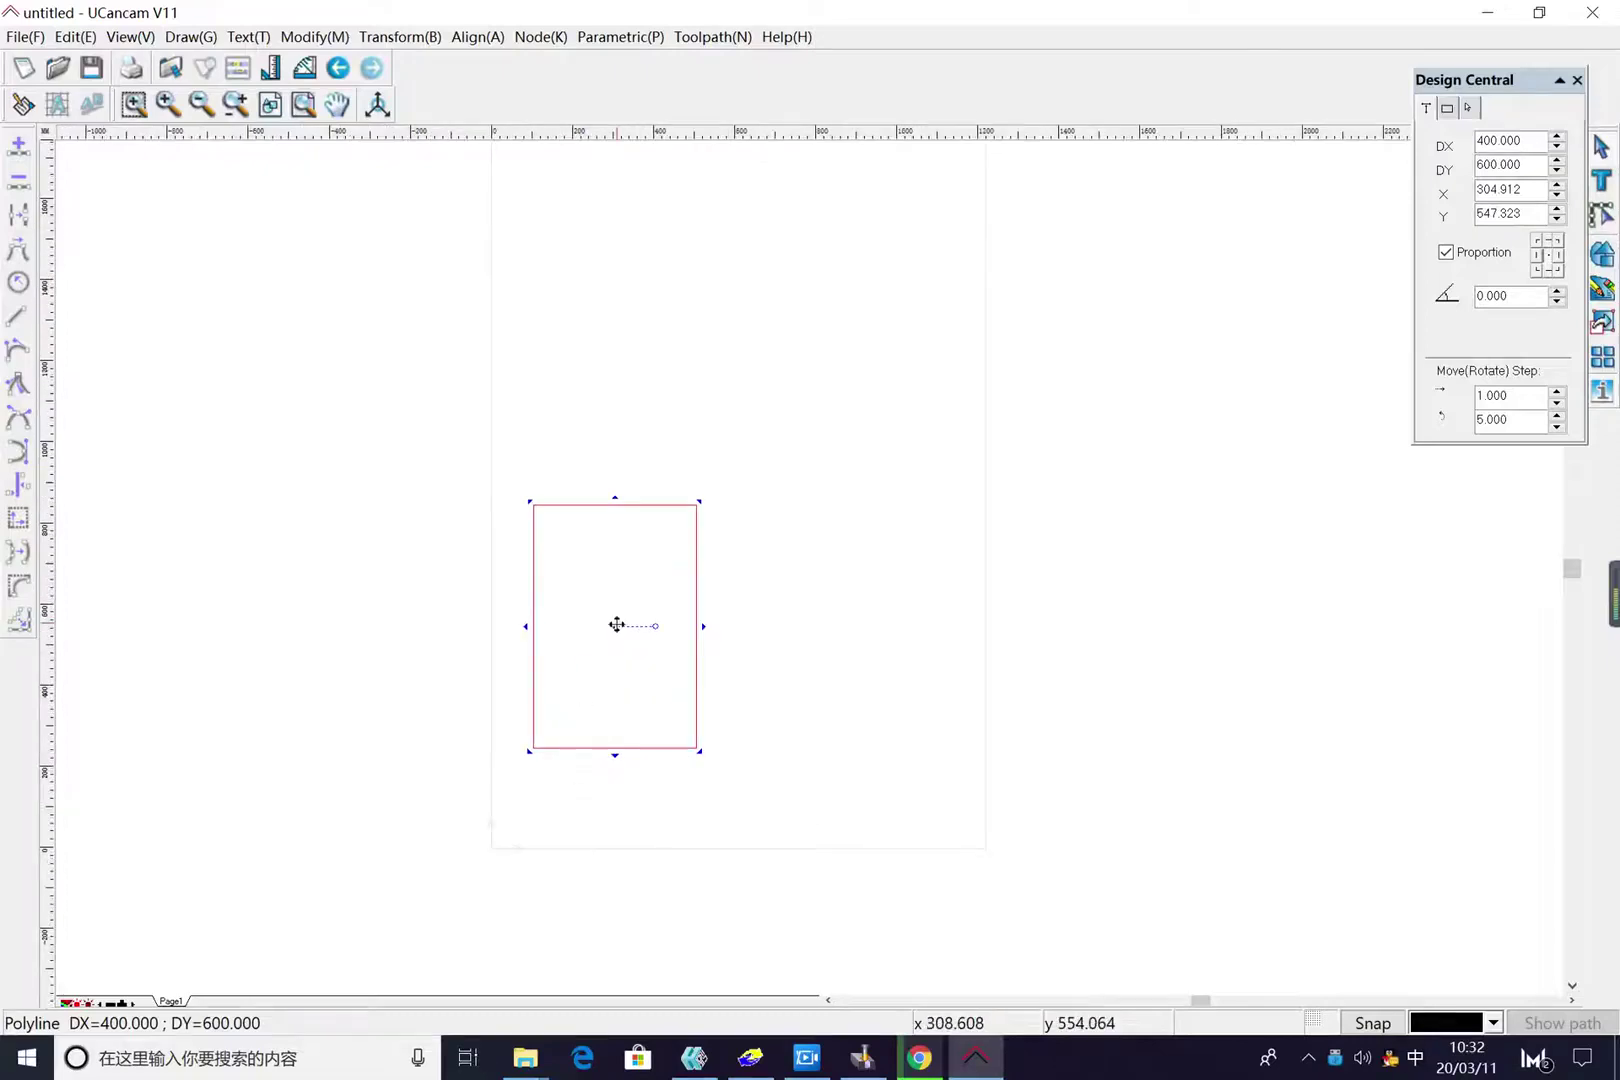
pyautogui.moveTo(617, 625); pyautogui.dragTo(574, 724)
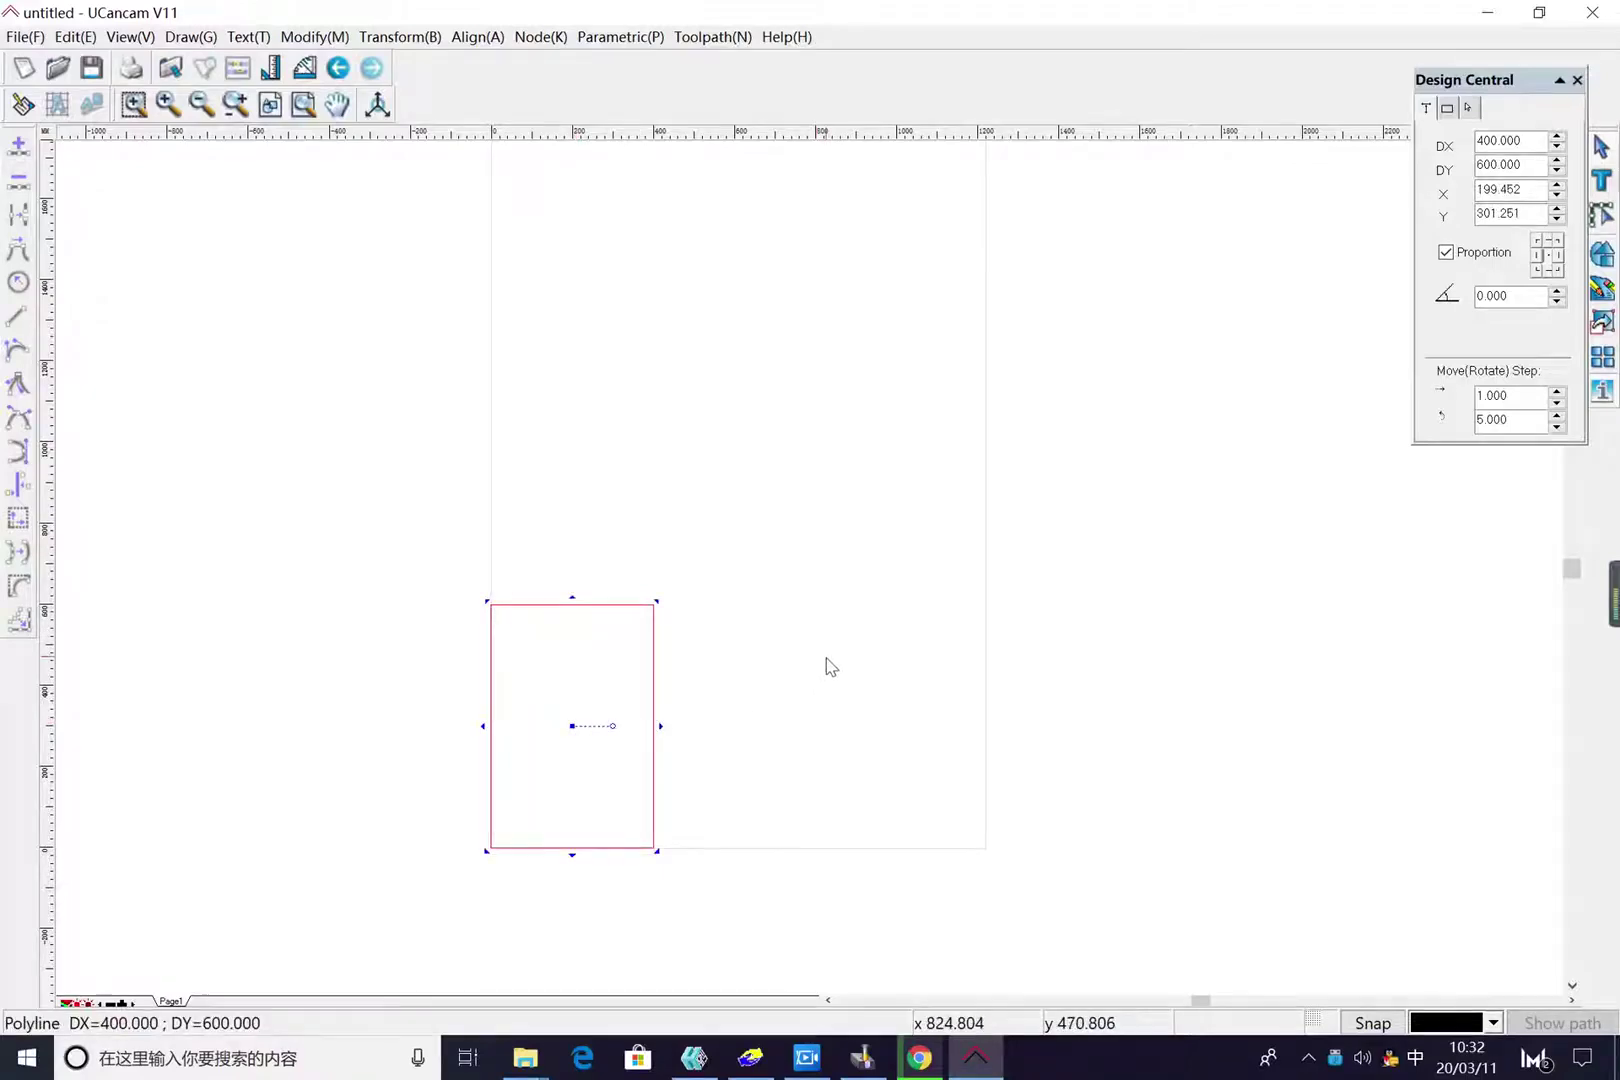
pyautogui.click(826, 665)
pyautogui.scroll(5, 607, 727)
pyautogui.scroll(-2, 669, 524)
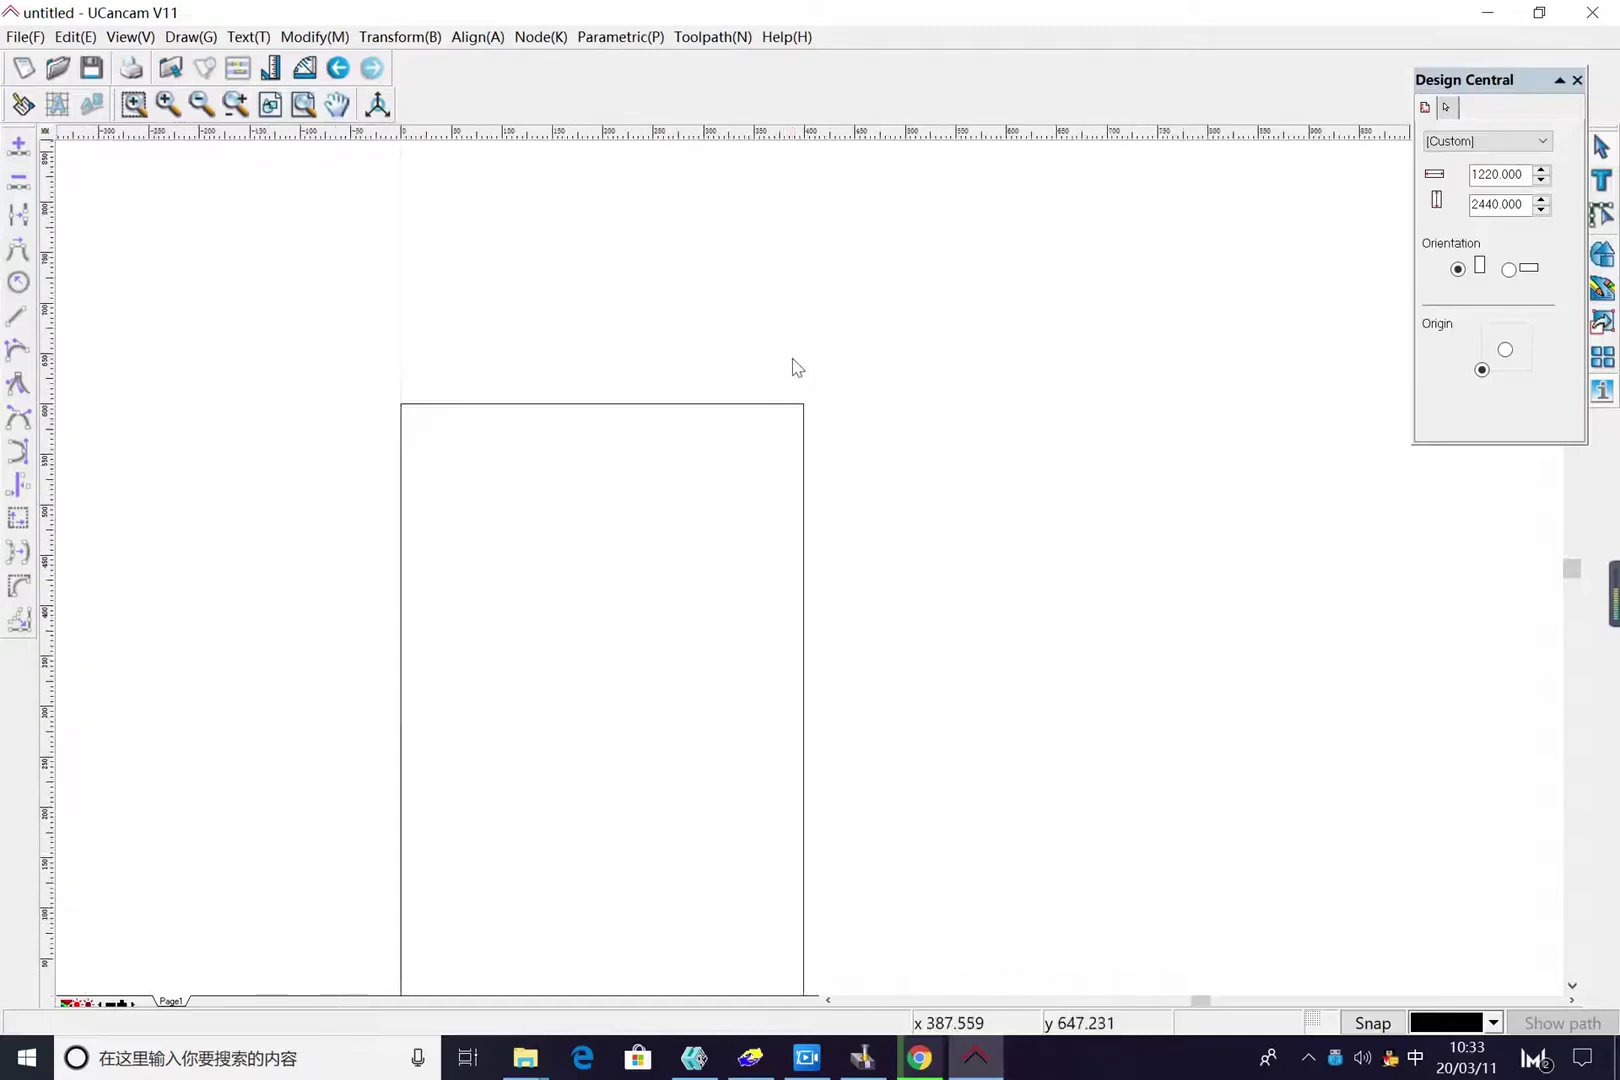
pyautogui.scroll(2, 781, 336)
pyautogui.scroll(-4, 796, 372)
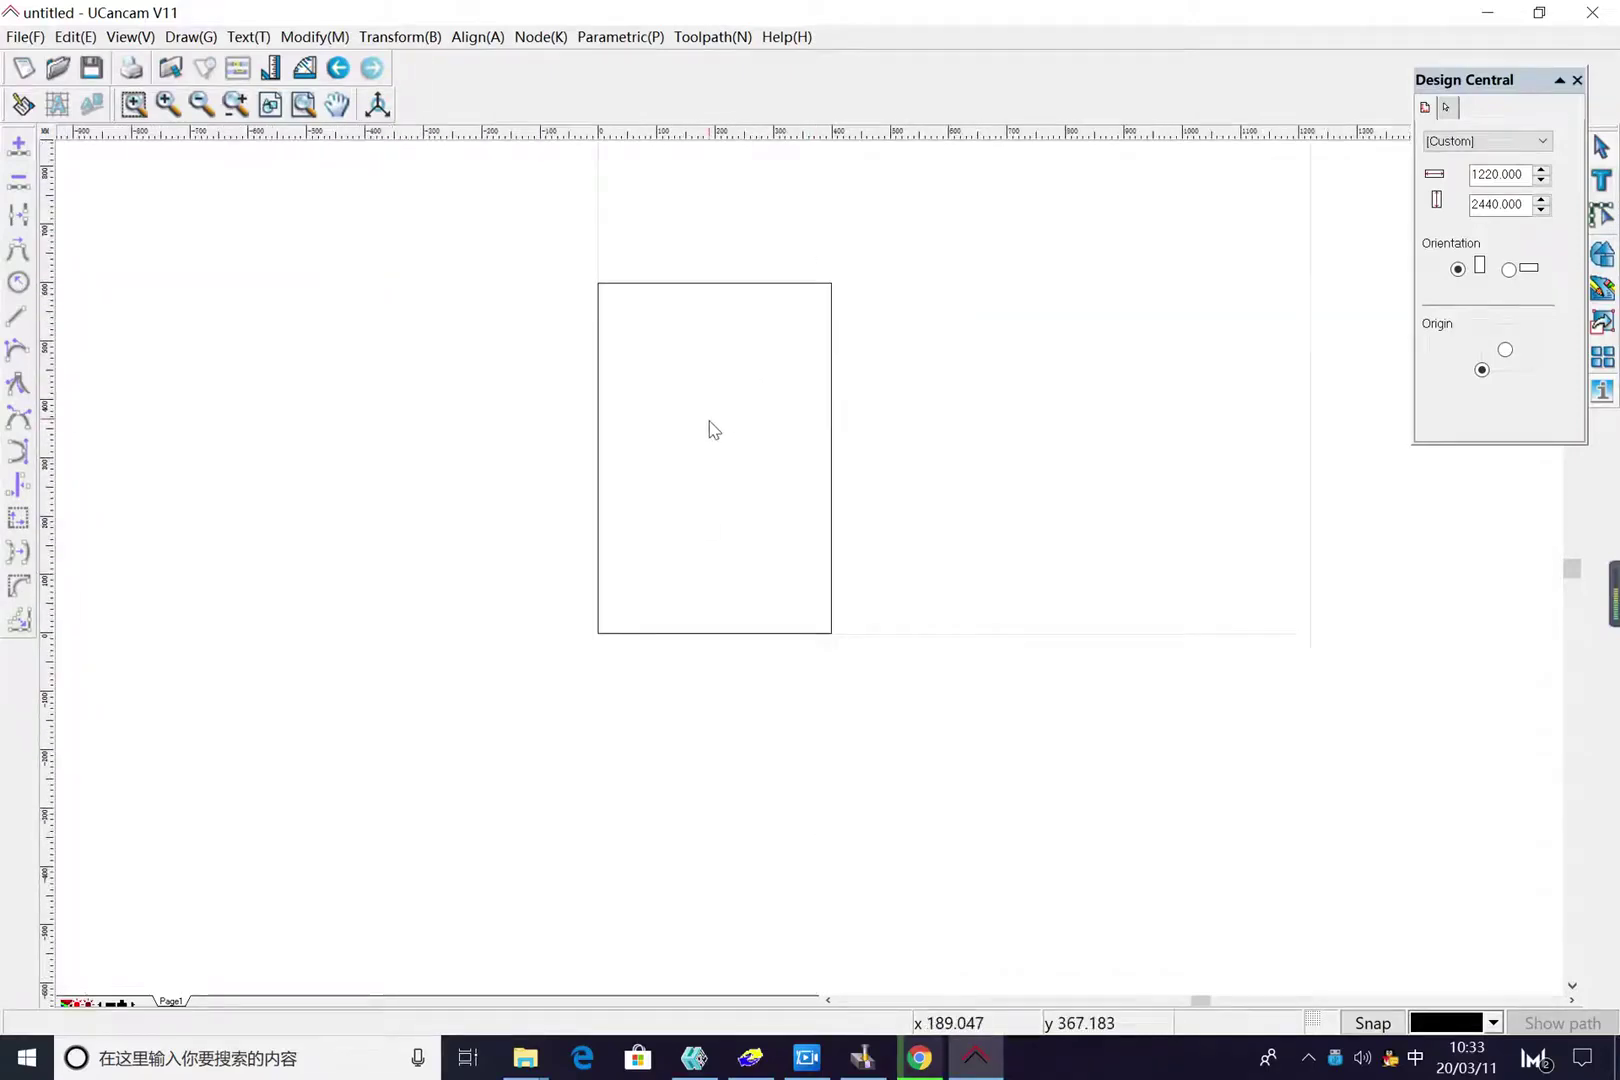
pyautogui.scroll(3, 713, 429)
pyautogui.scroll(-2, 727, 535)
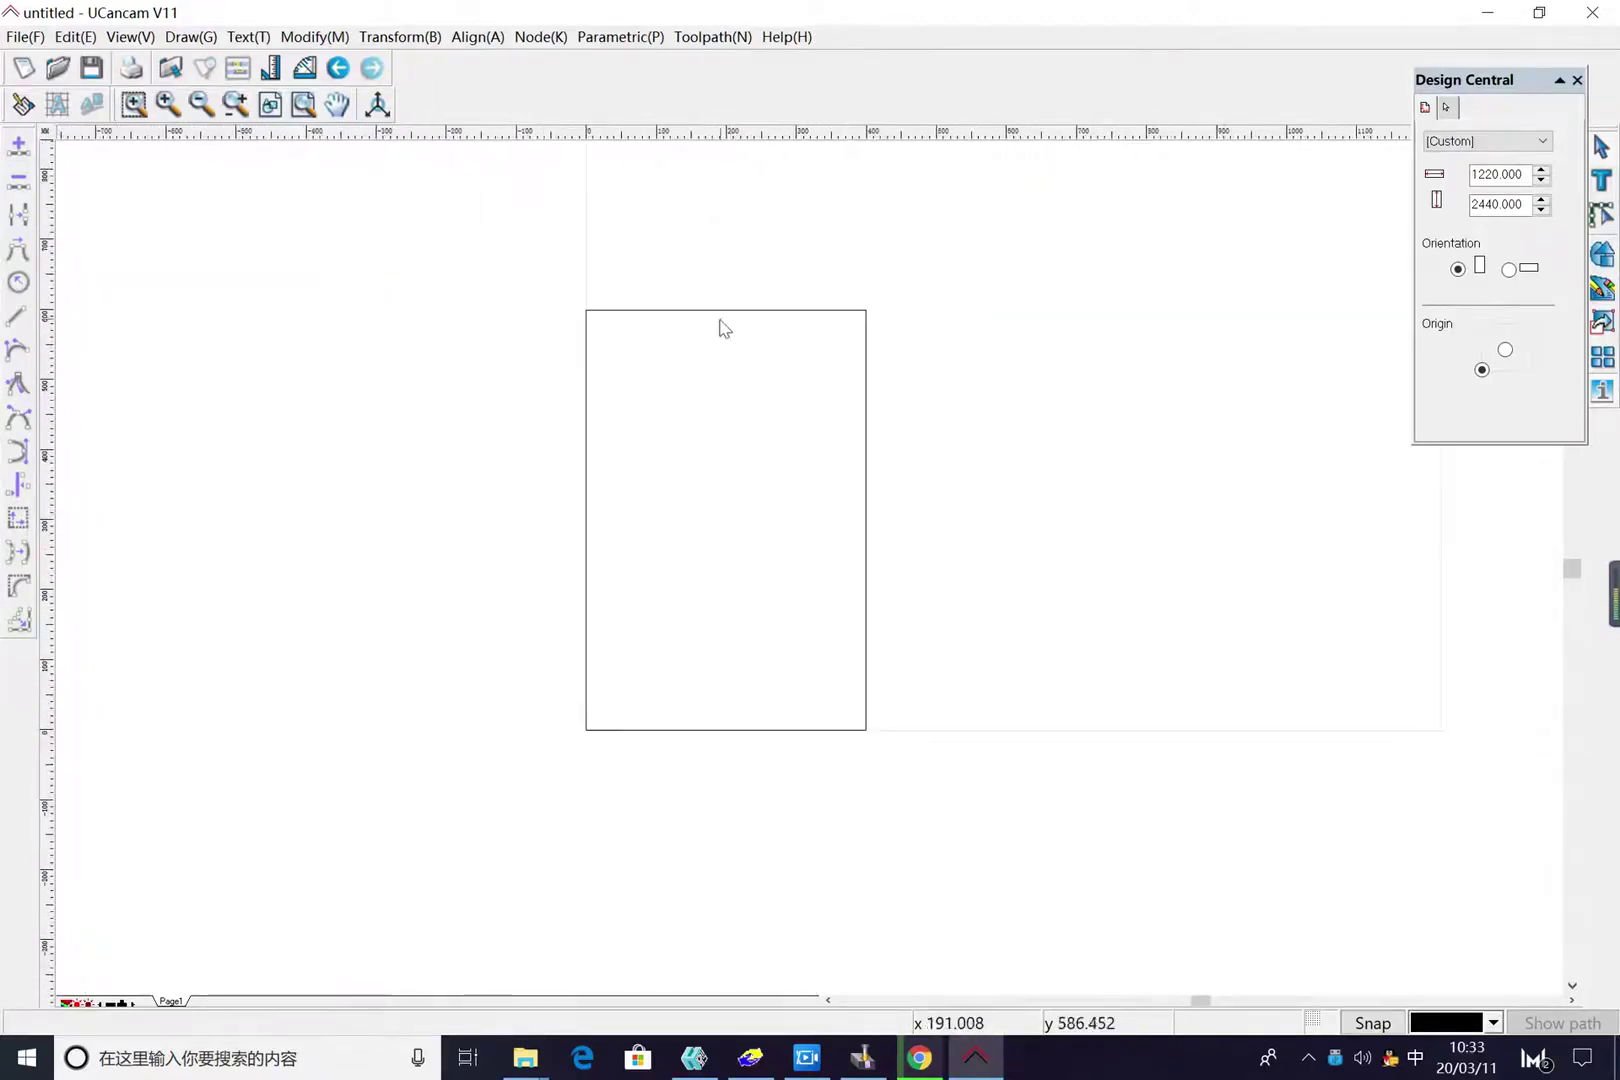
# Choose Arial Black as the font for quick text entry
pyautogui.click(18, 108)
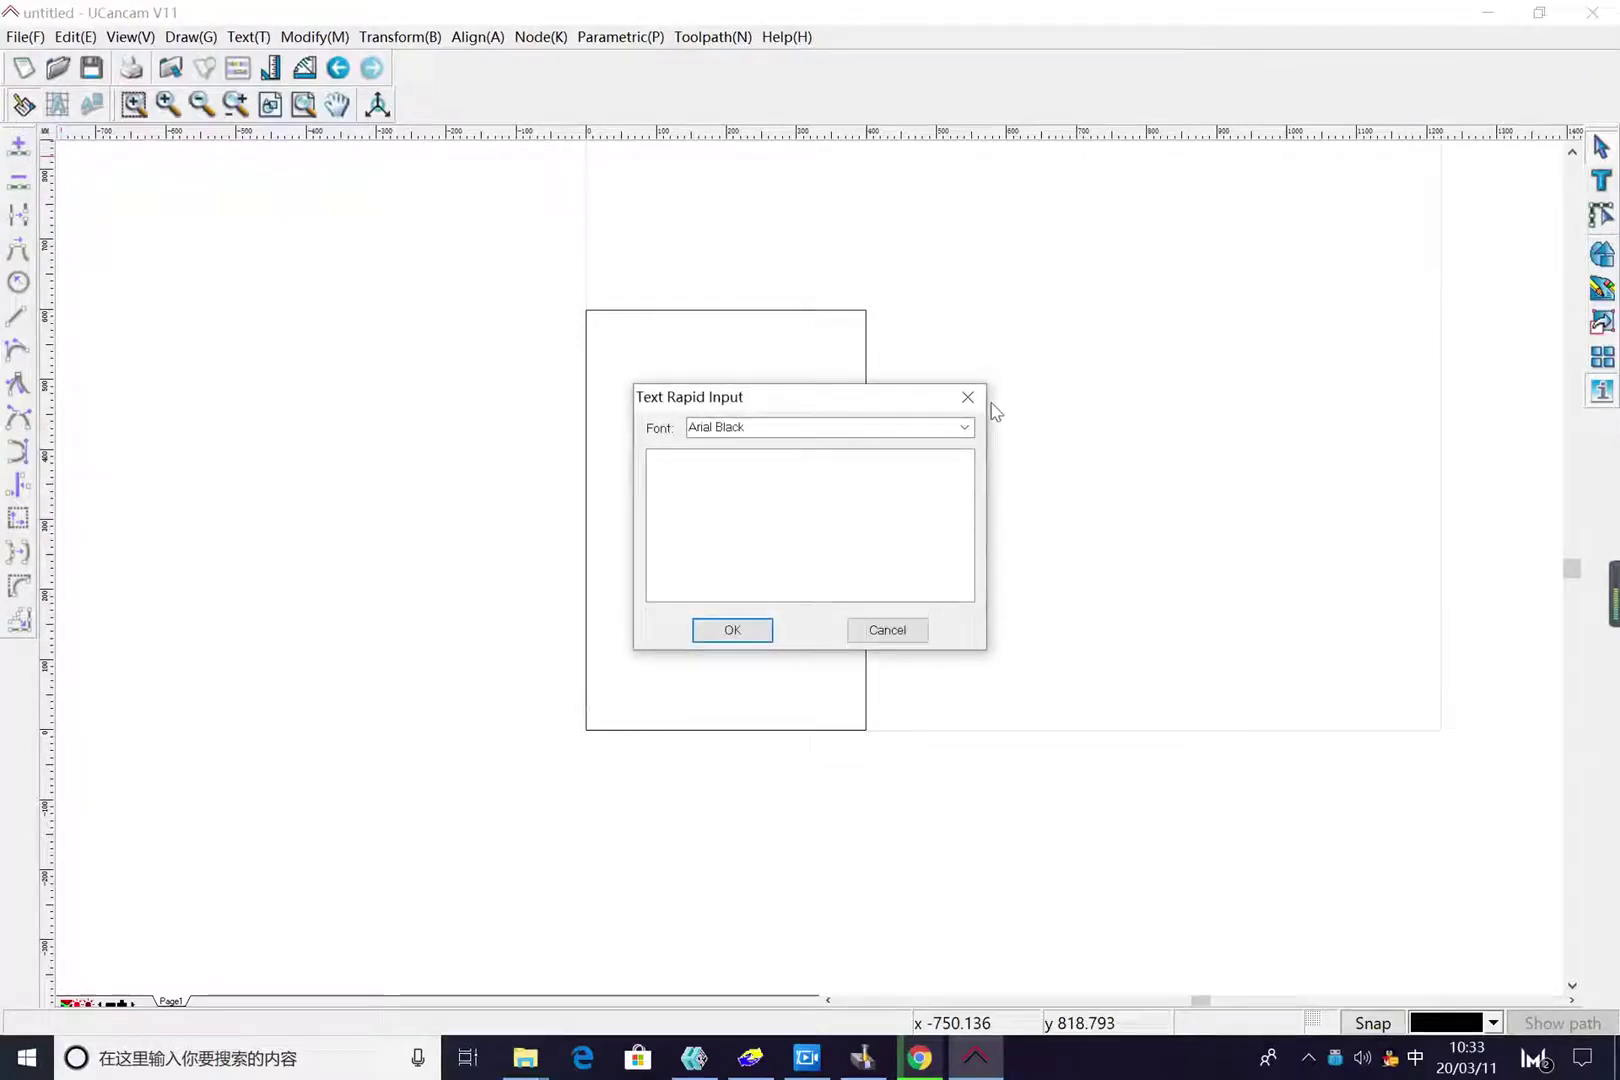
pyautogui.click(965, 428)
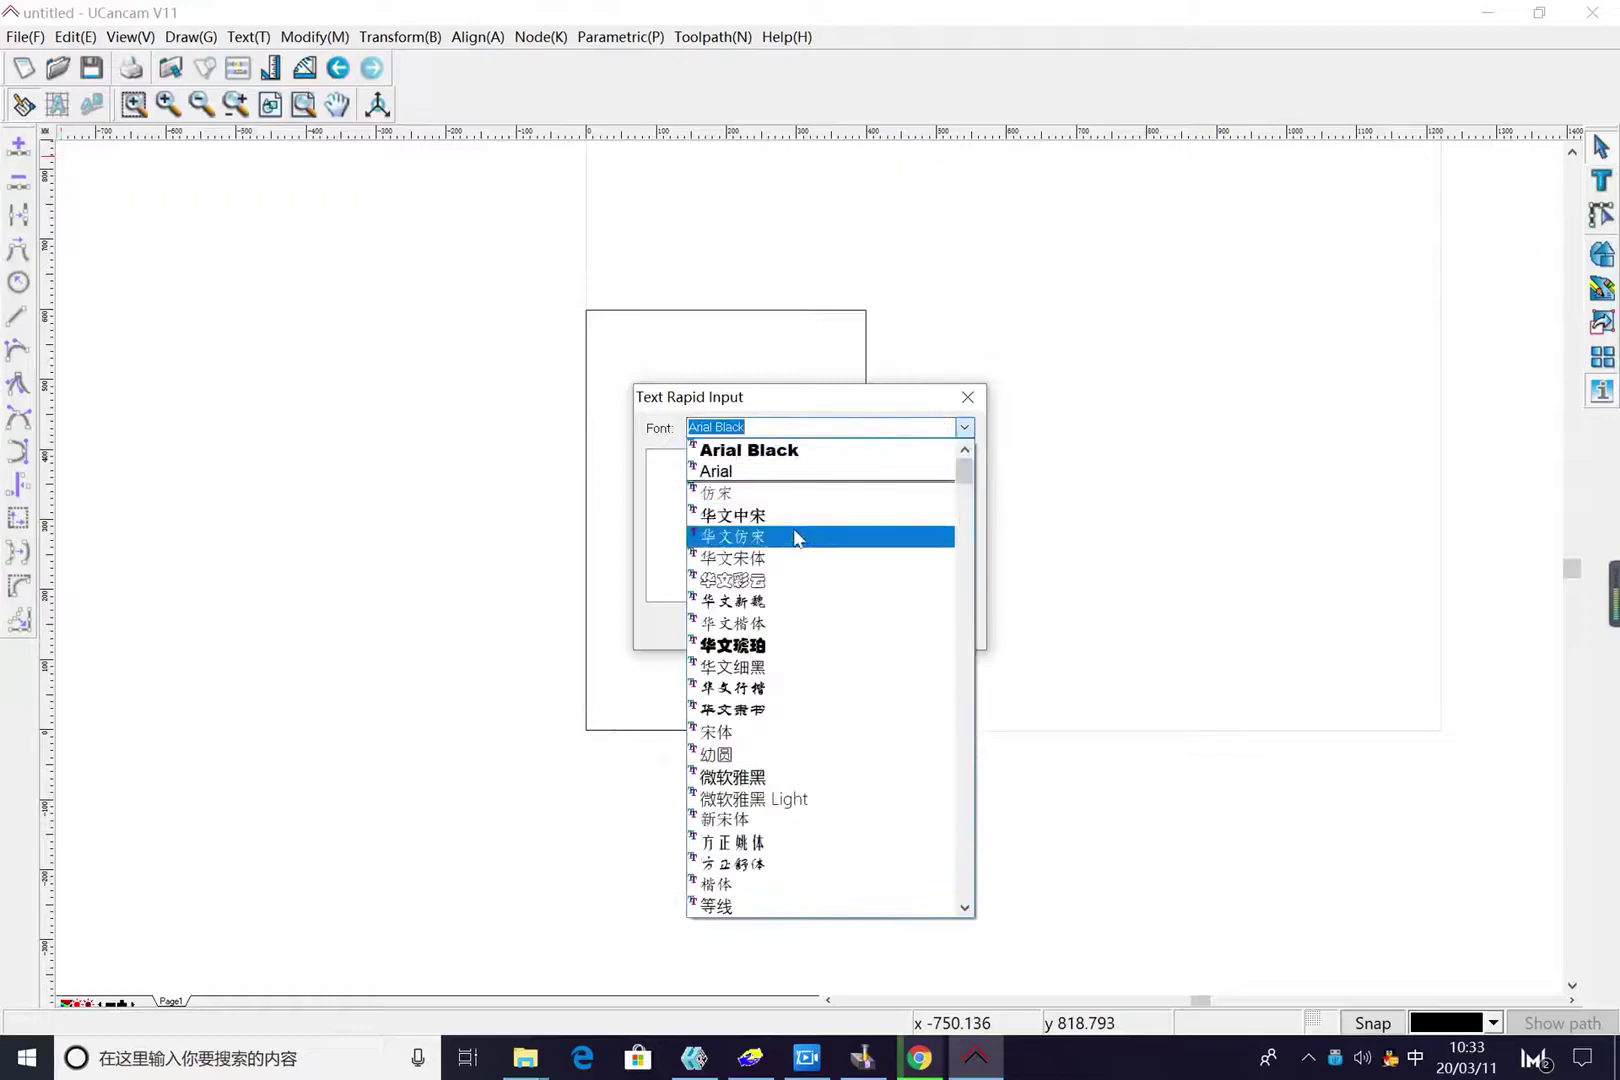
pyautogui.scroll(-1, 785, 612)
pyautogui.scroll(-6, 785, 612)
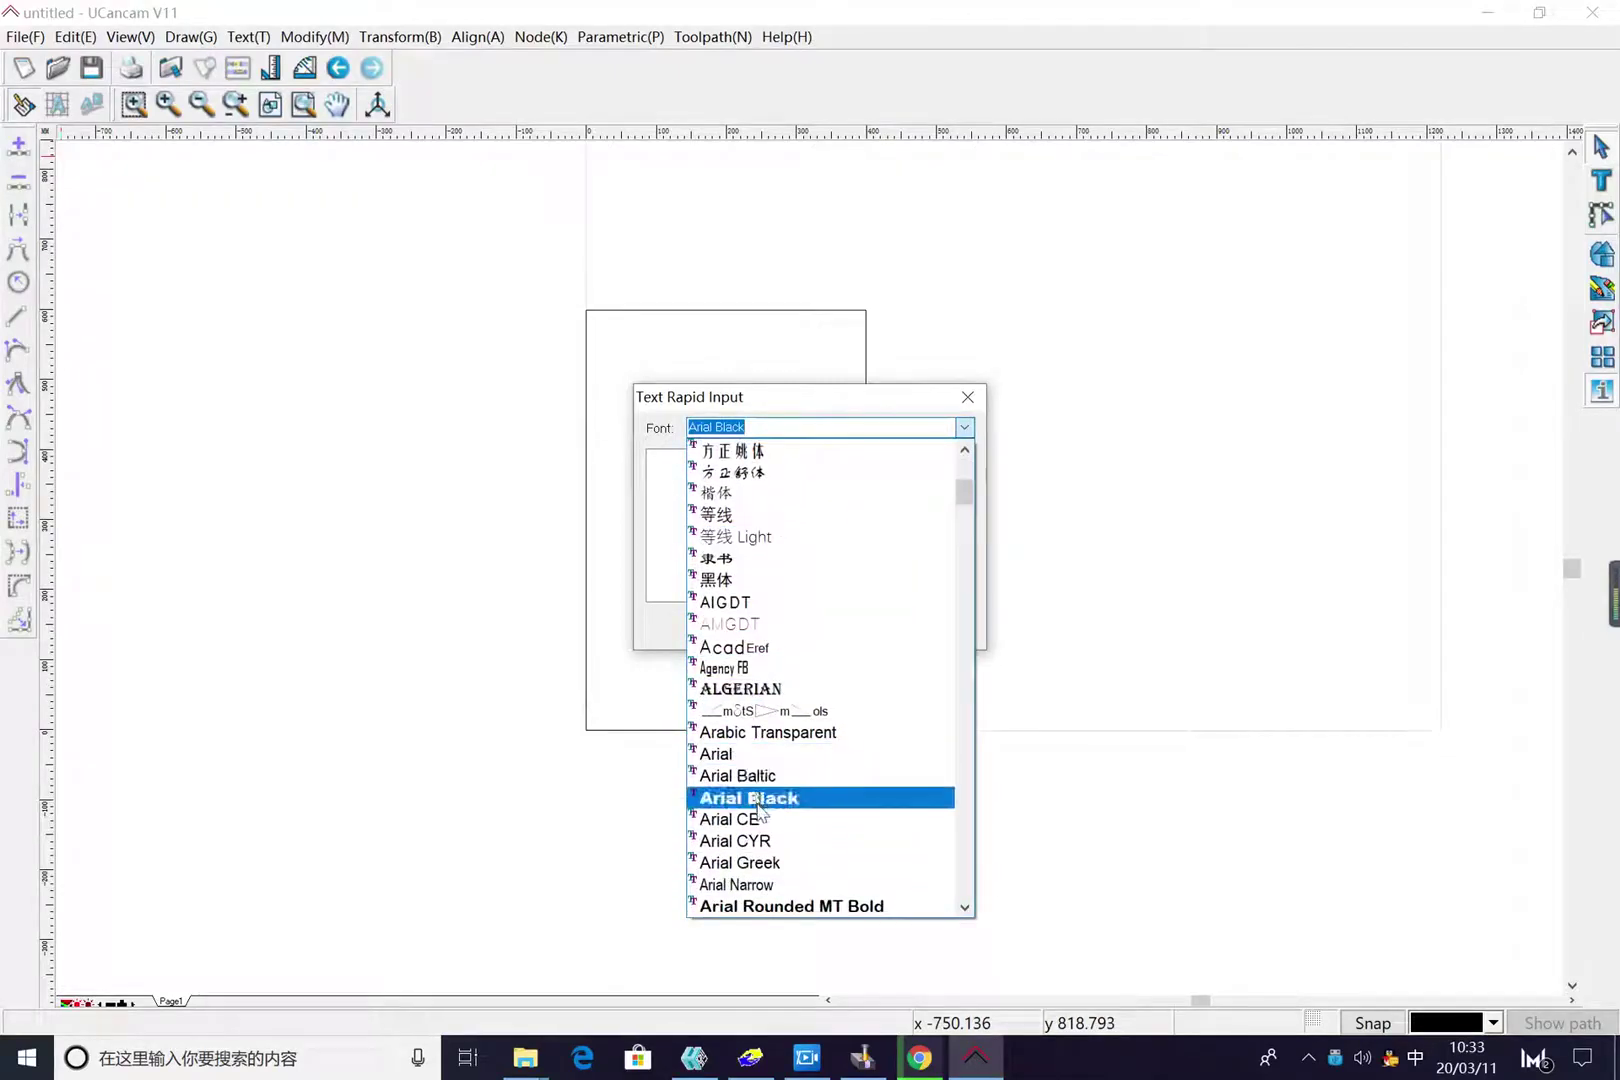
pyautogui.click(759, 798)
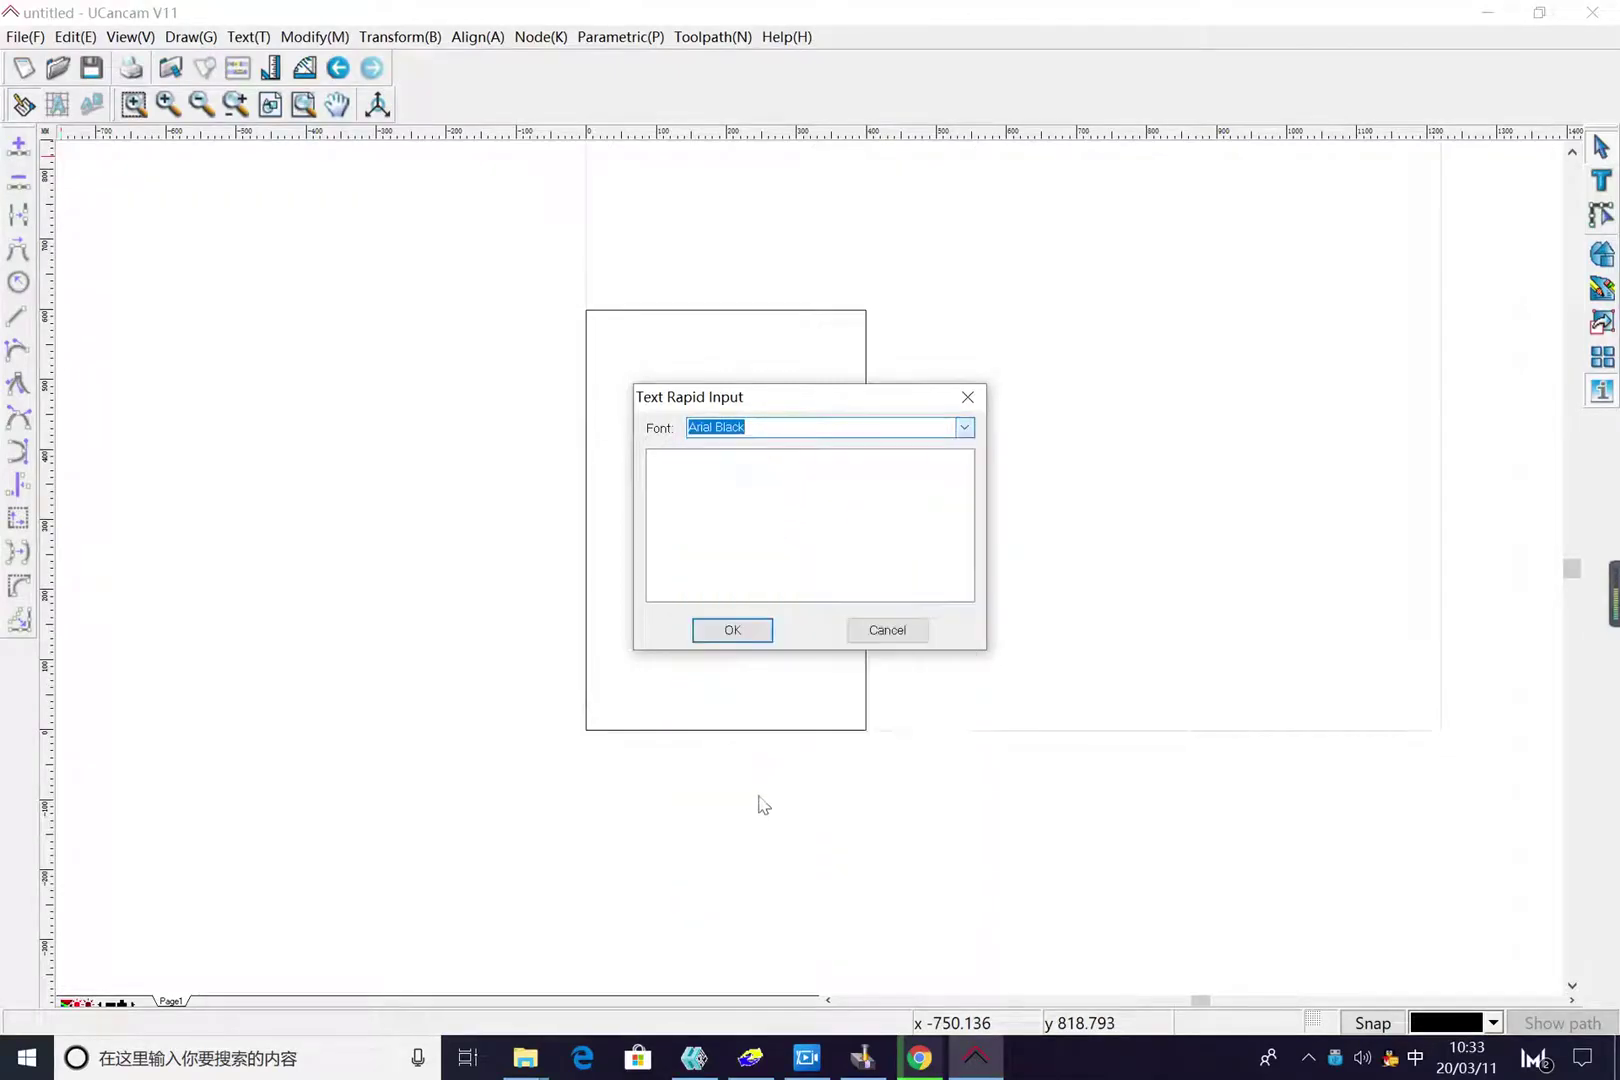
pyautogui.click(733, 630)
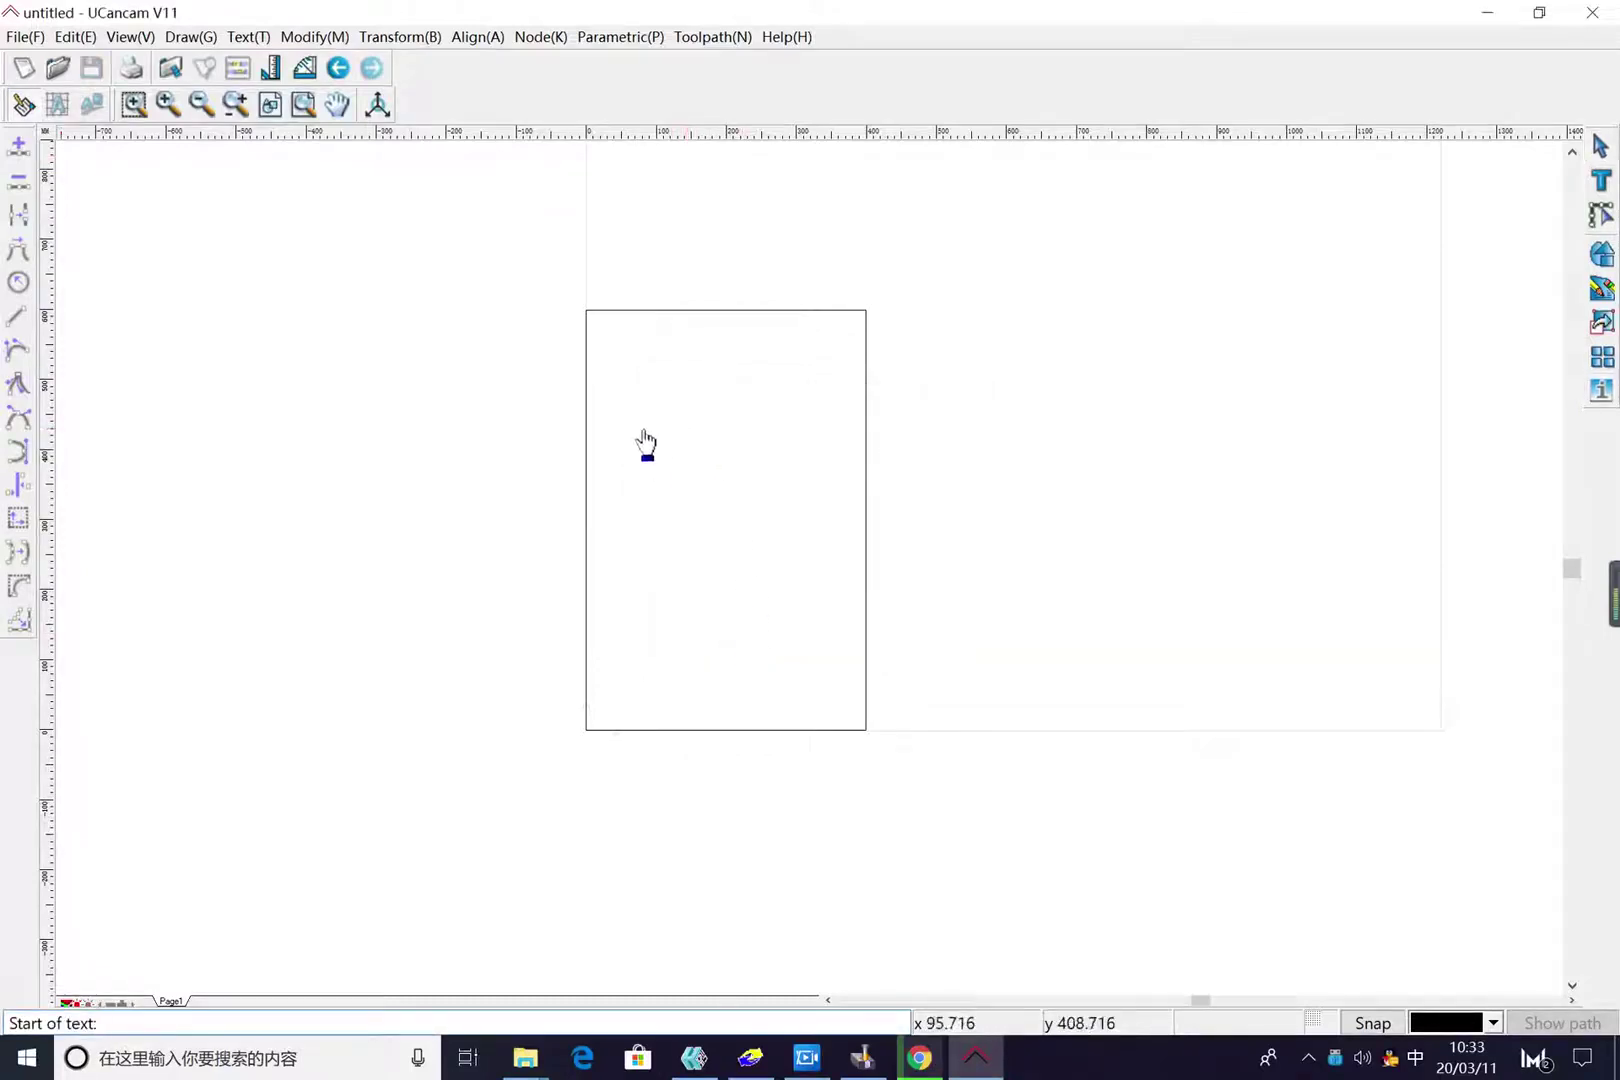
# Enter the text 'High Tech' and place it inside the board
pyautogui.click(20, 106)
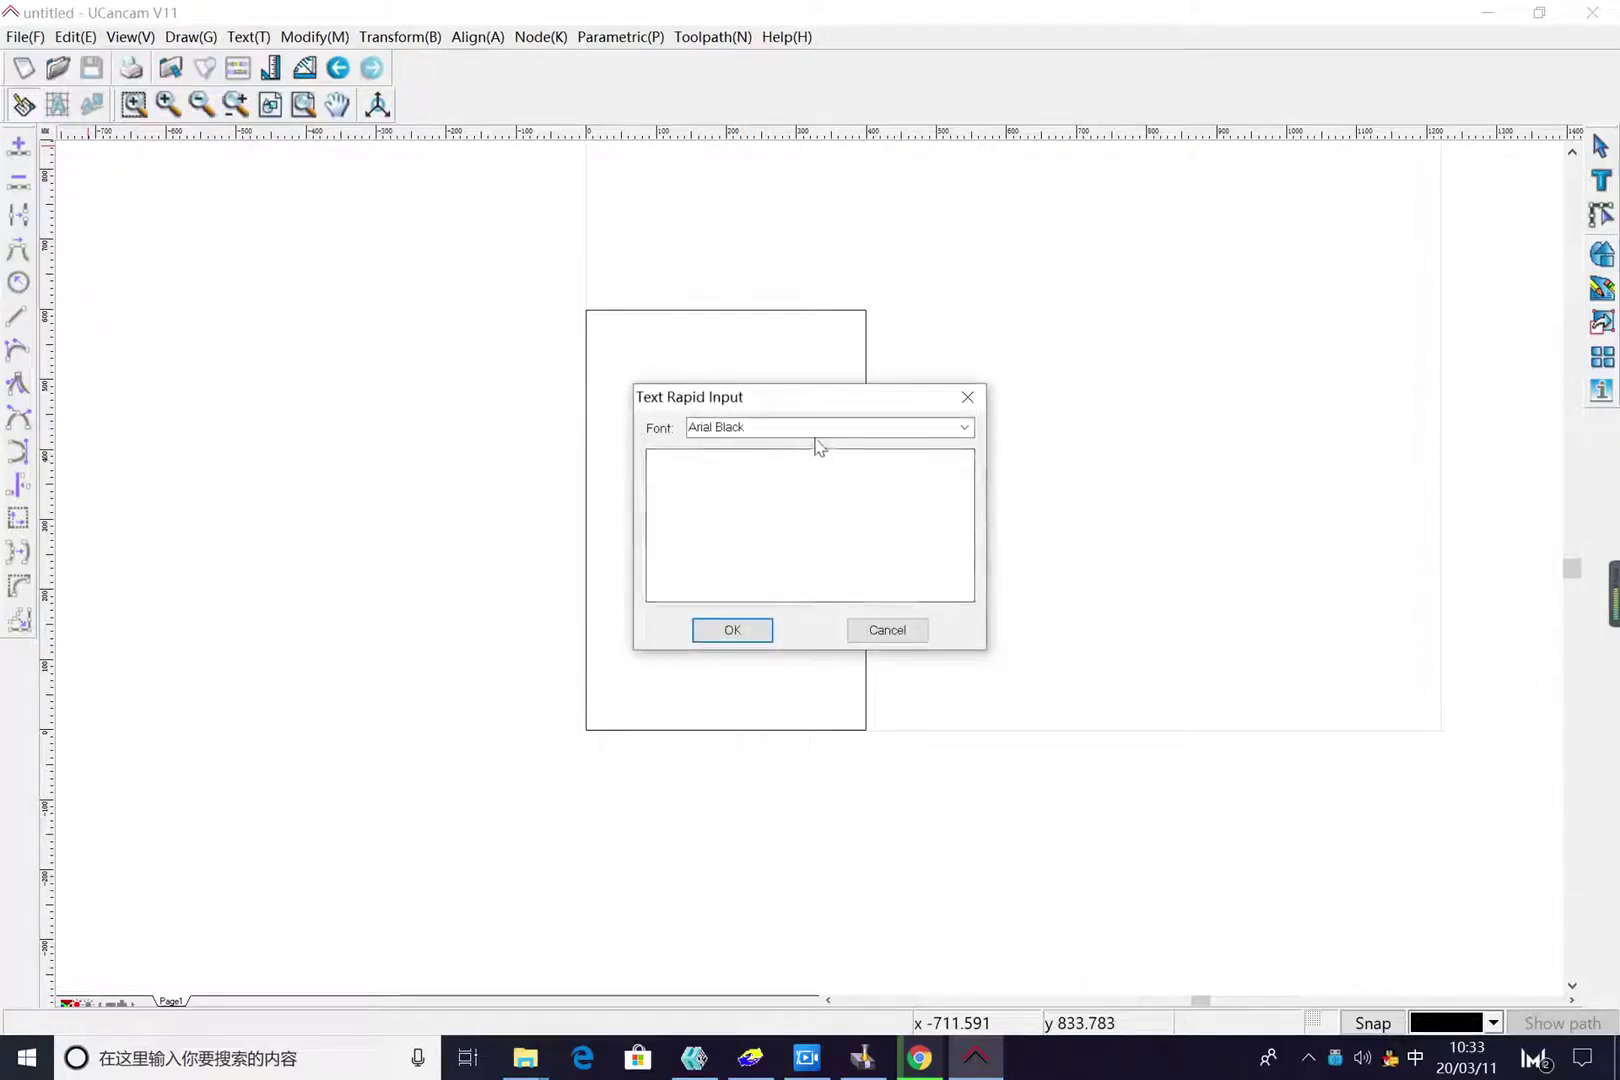
pyautogui.click(734, 485)
pyautogui.write('Hi')
pyautogui.press('shift')
pyautogui.click(730, 629)
pyautogui.click(705, 488)
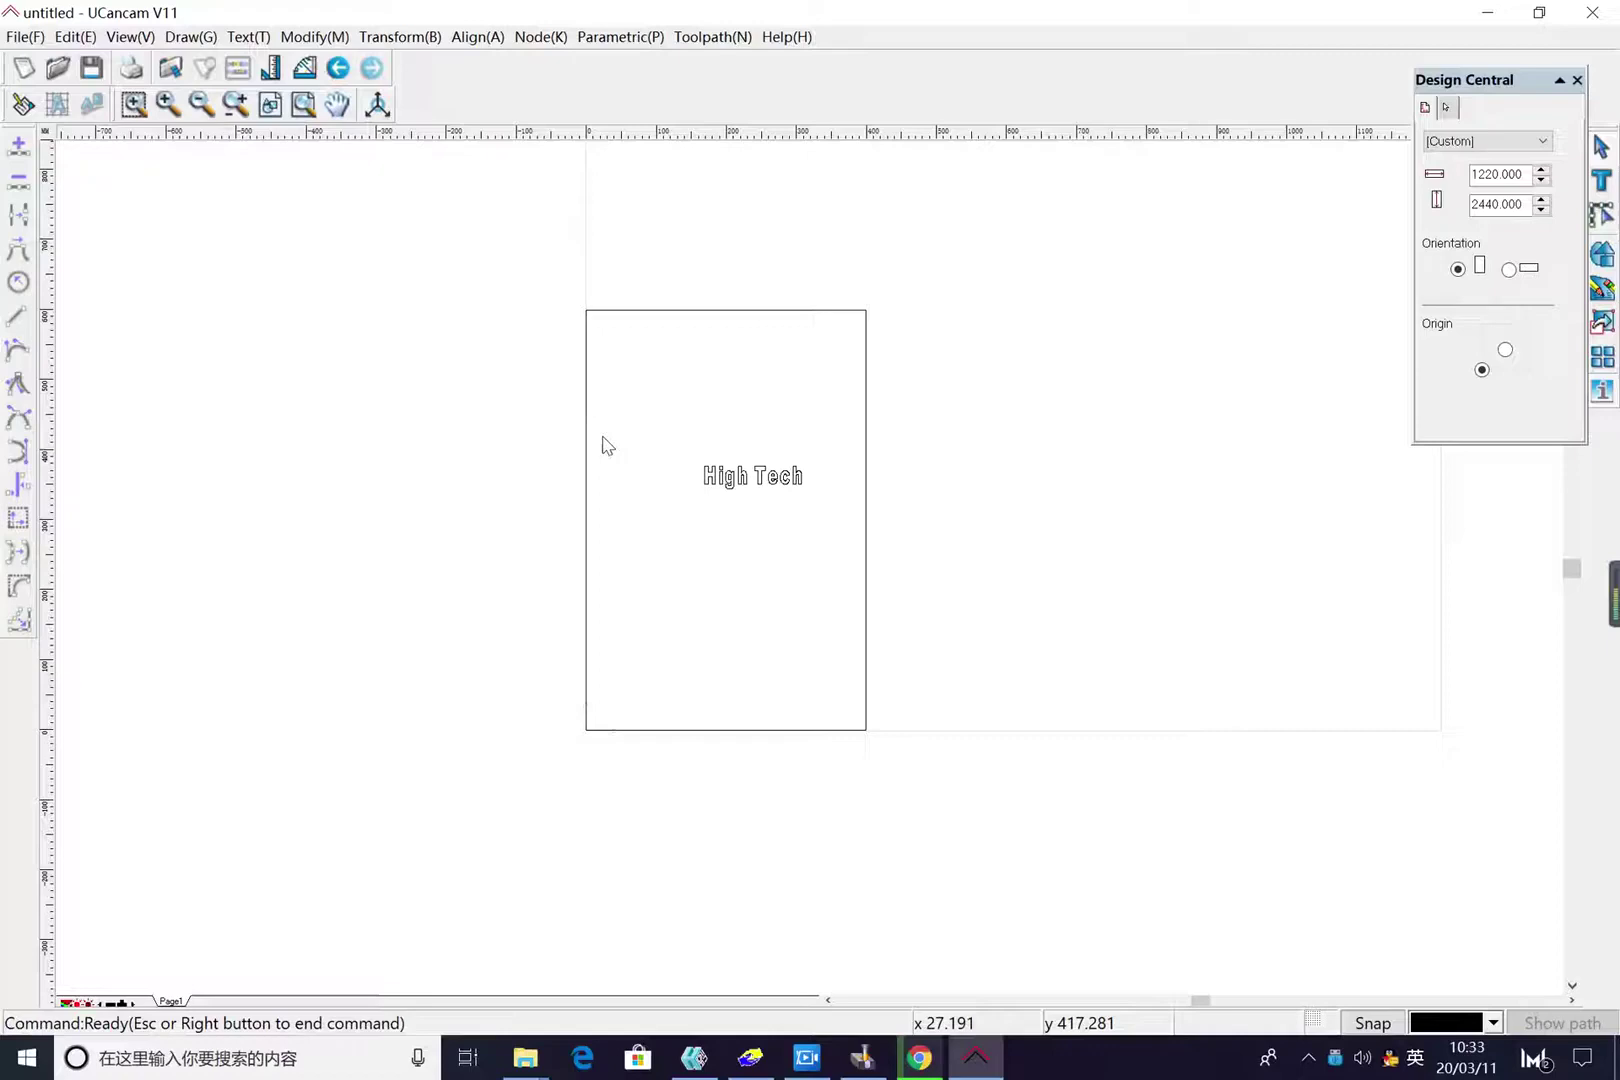
# Align the High Tech text on center with the 400 × 600 board
pyautogui.moveTo(517, 297); pyautogui.dragTo(880, 750)
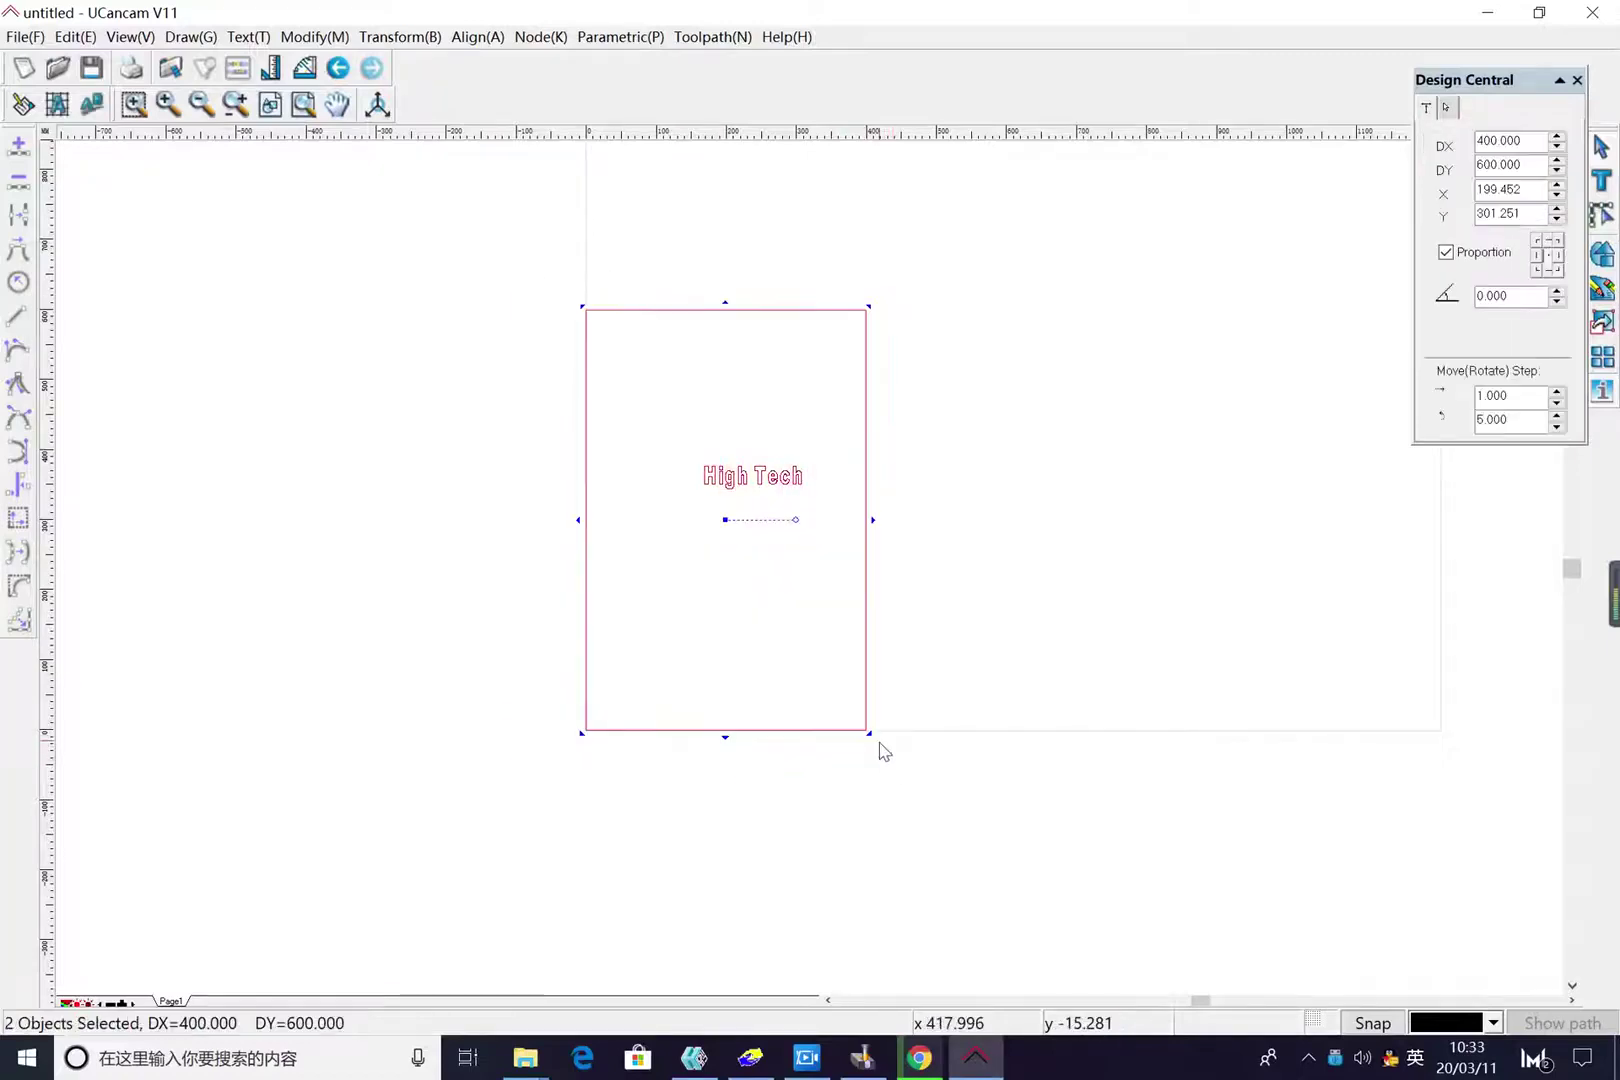
pyautogui.click(475, 37)
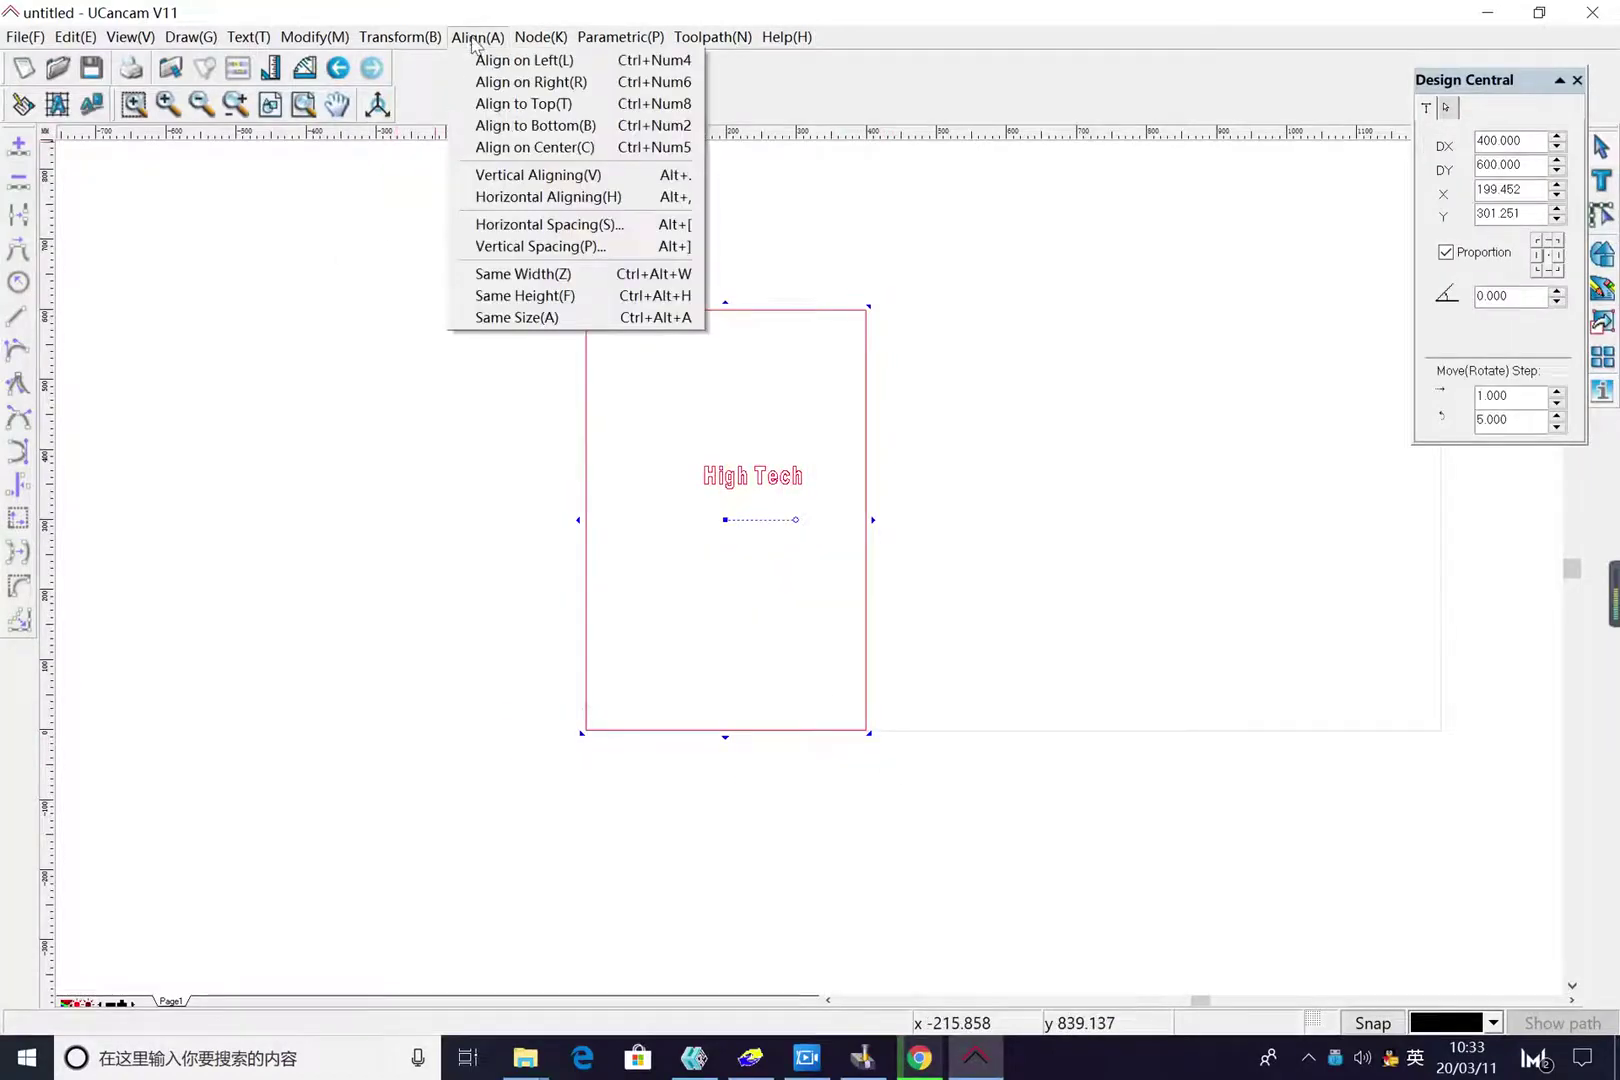
pyautogui.click(535, 148)
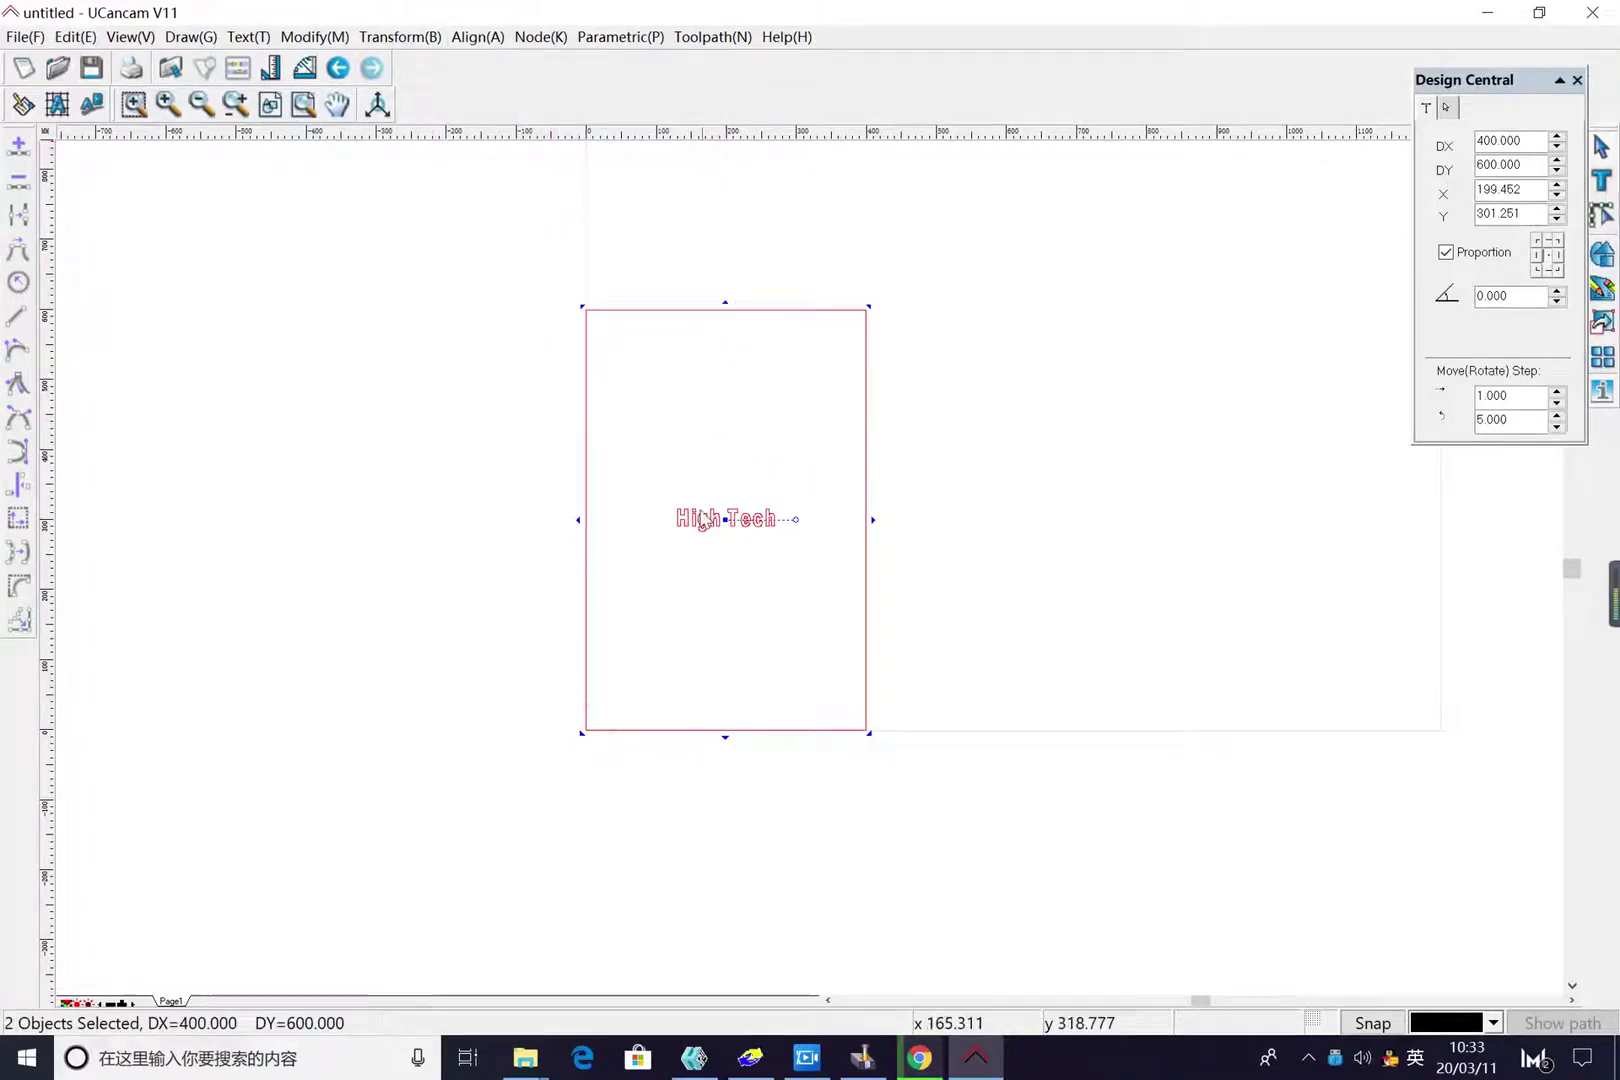
pyautogui.moveTo(735, 528)
pyautogui.mouseDown()
pyautogui.moveTo(769, 574)
pyautogui.moveTo(735, 530)
pyautogui.mouseUp()
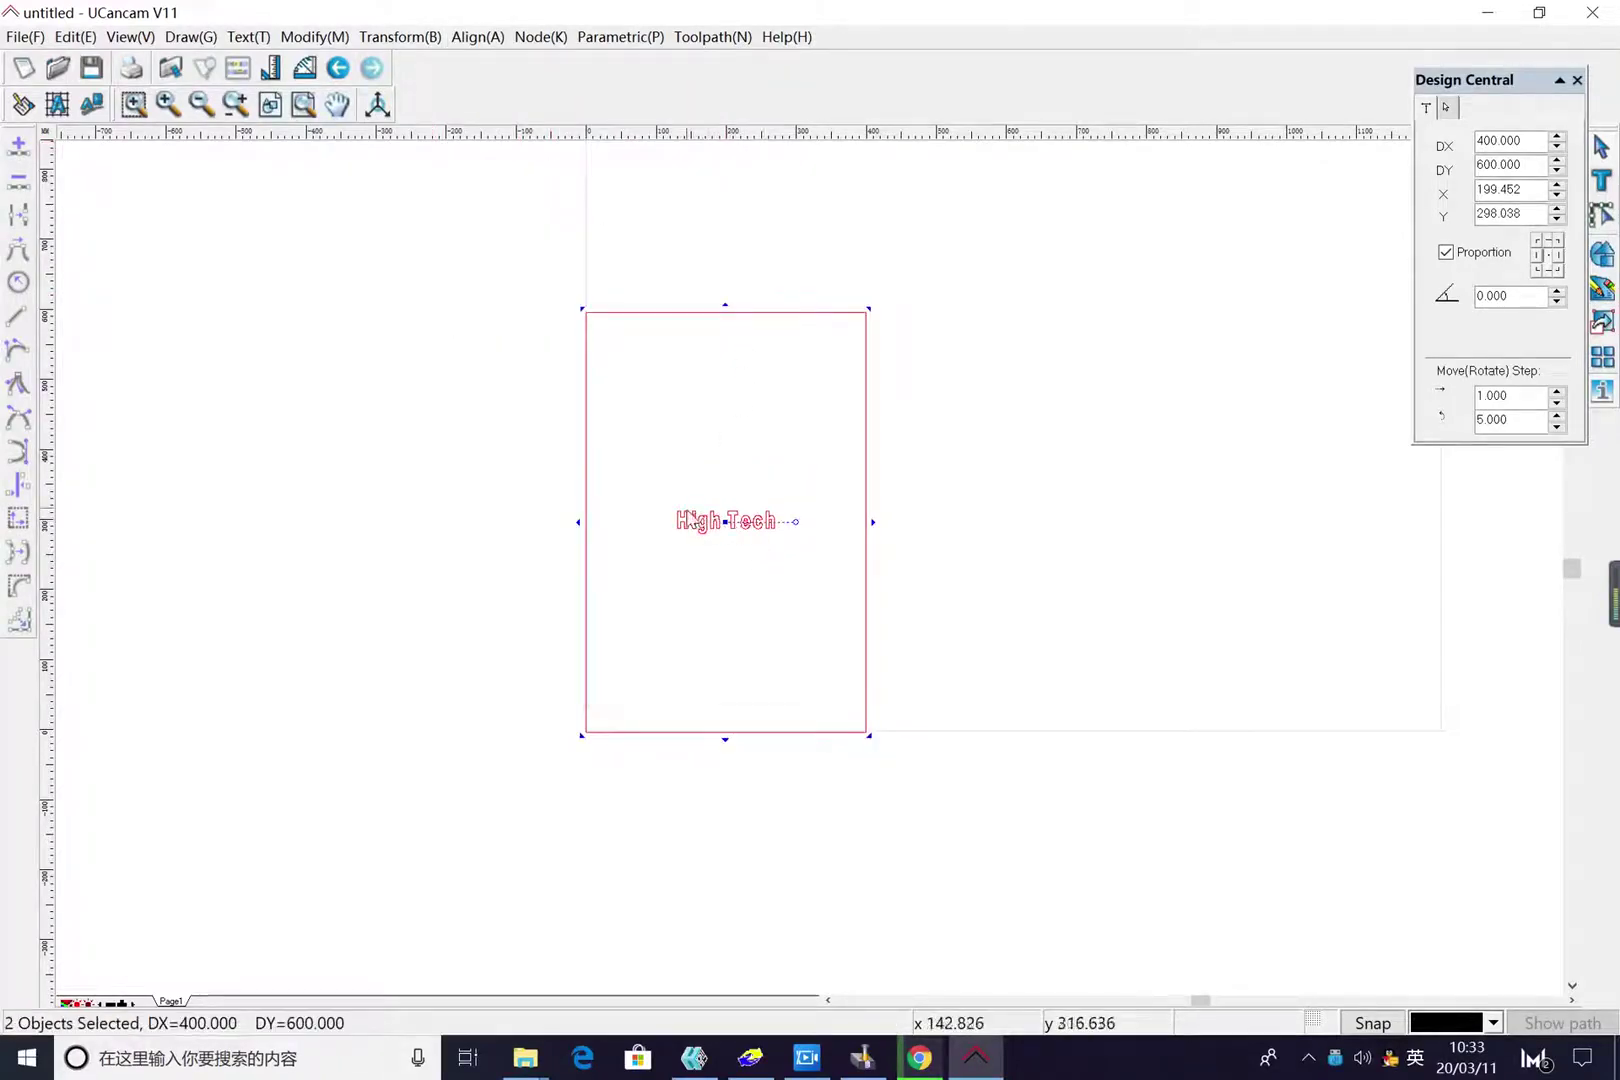
pyautogui.click(983, 474)
# Enlarge the High Tech text slightly and re-centre it on the board
pyautogui.click(752, 508)
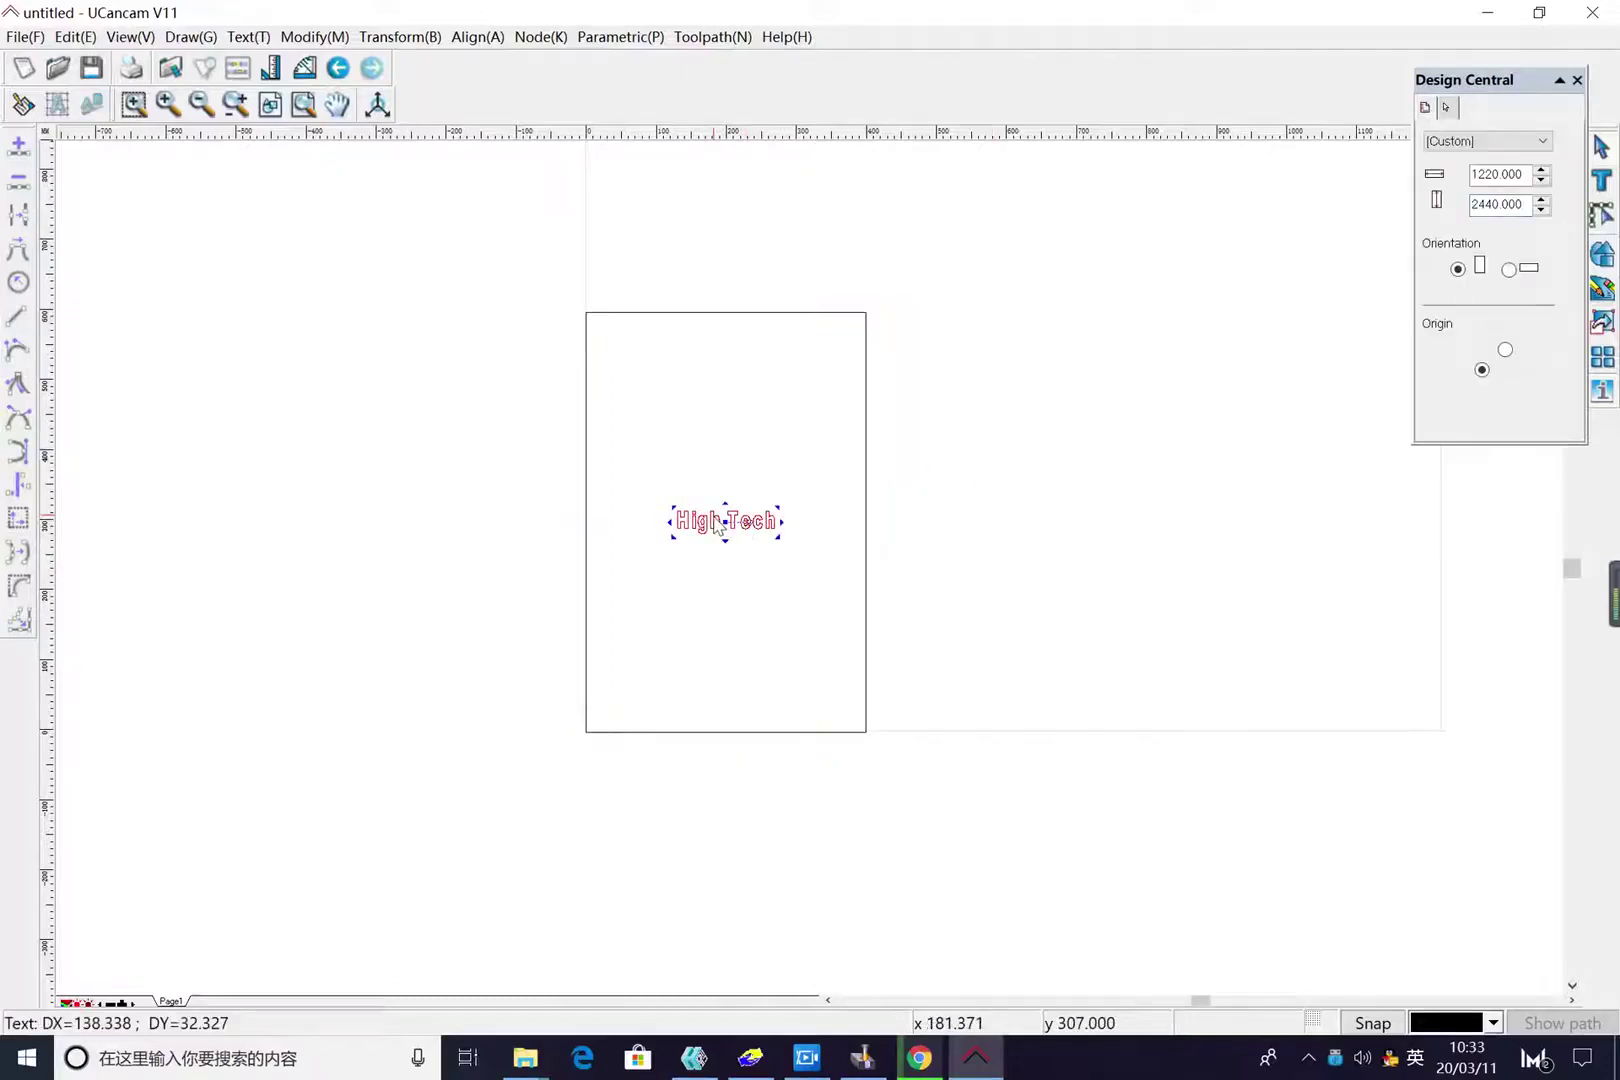
pyautogui.moveTo(776, 508); pyautogui.dragTo(792, 499)
pyautogui.click(733, 474)
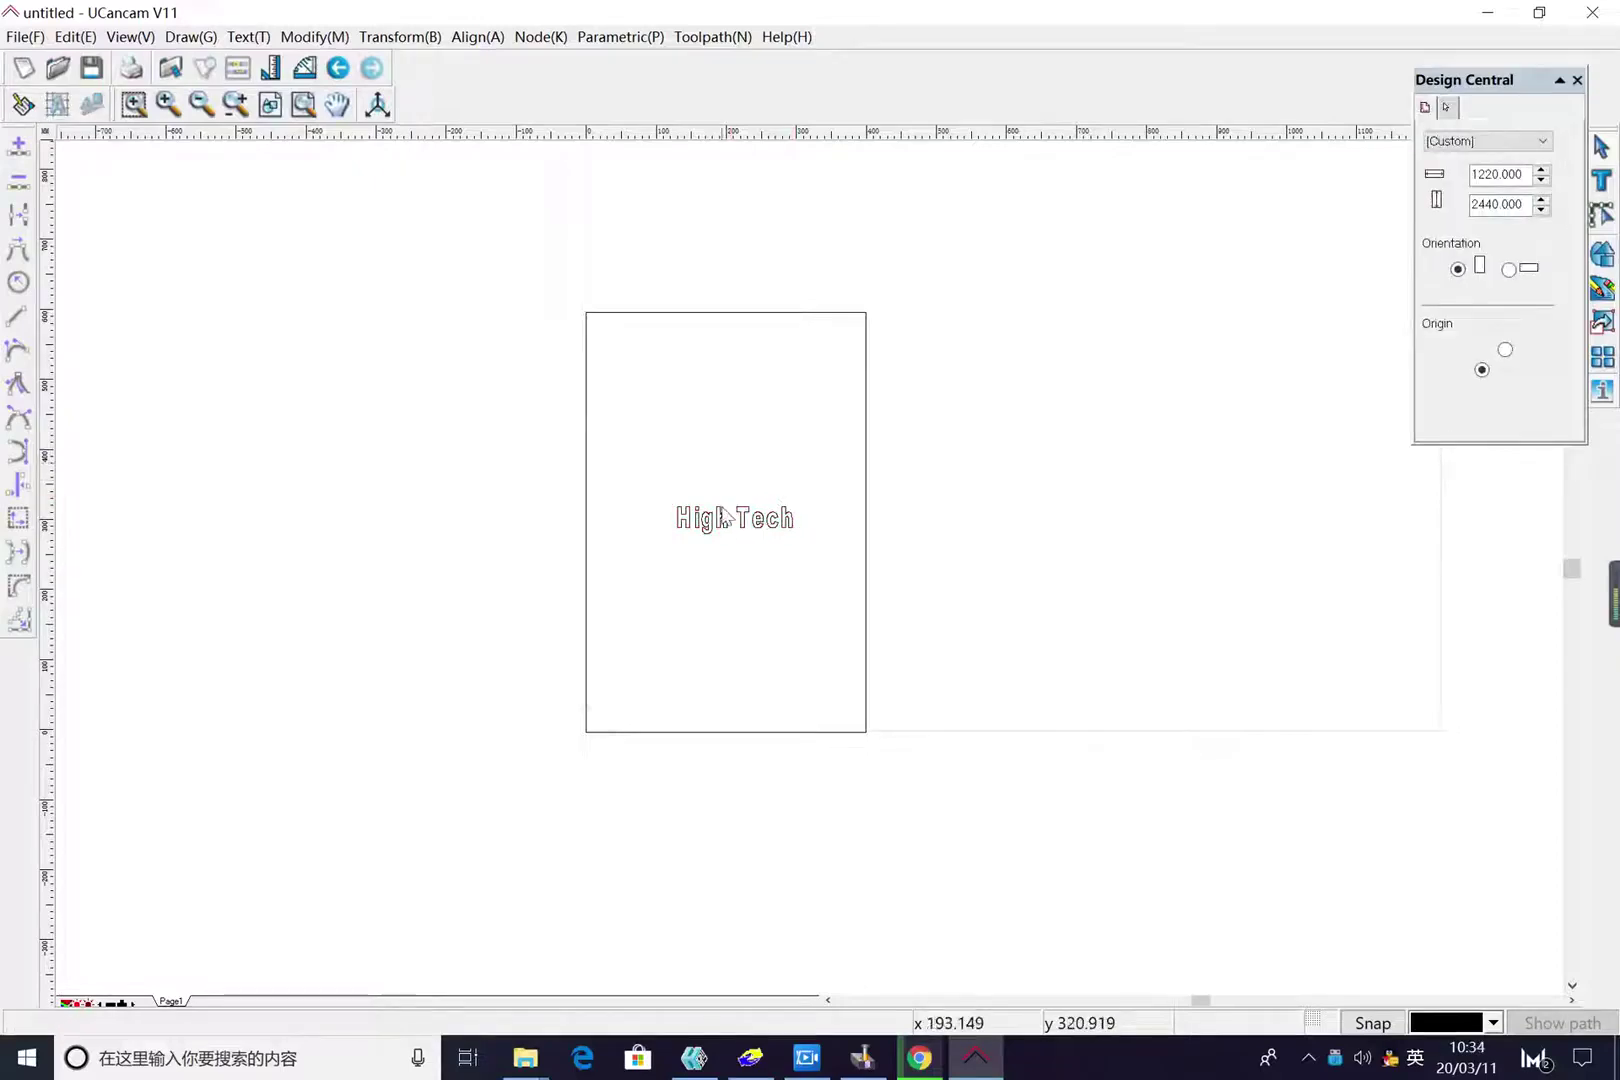
pyautogui.click(726, 516)
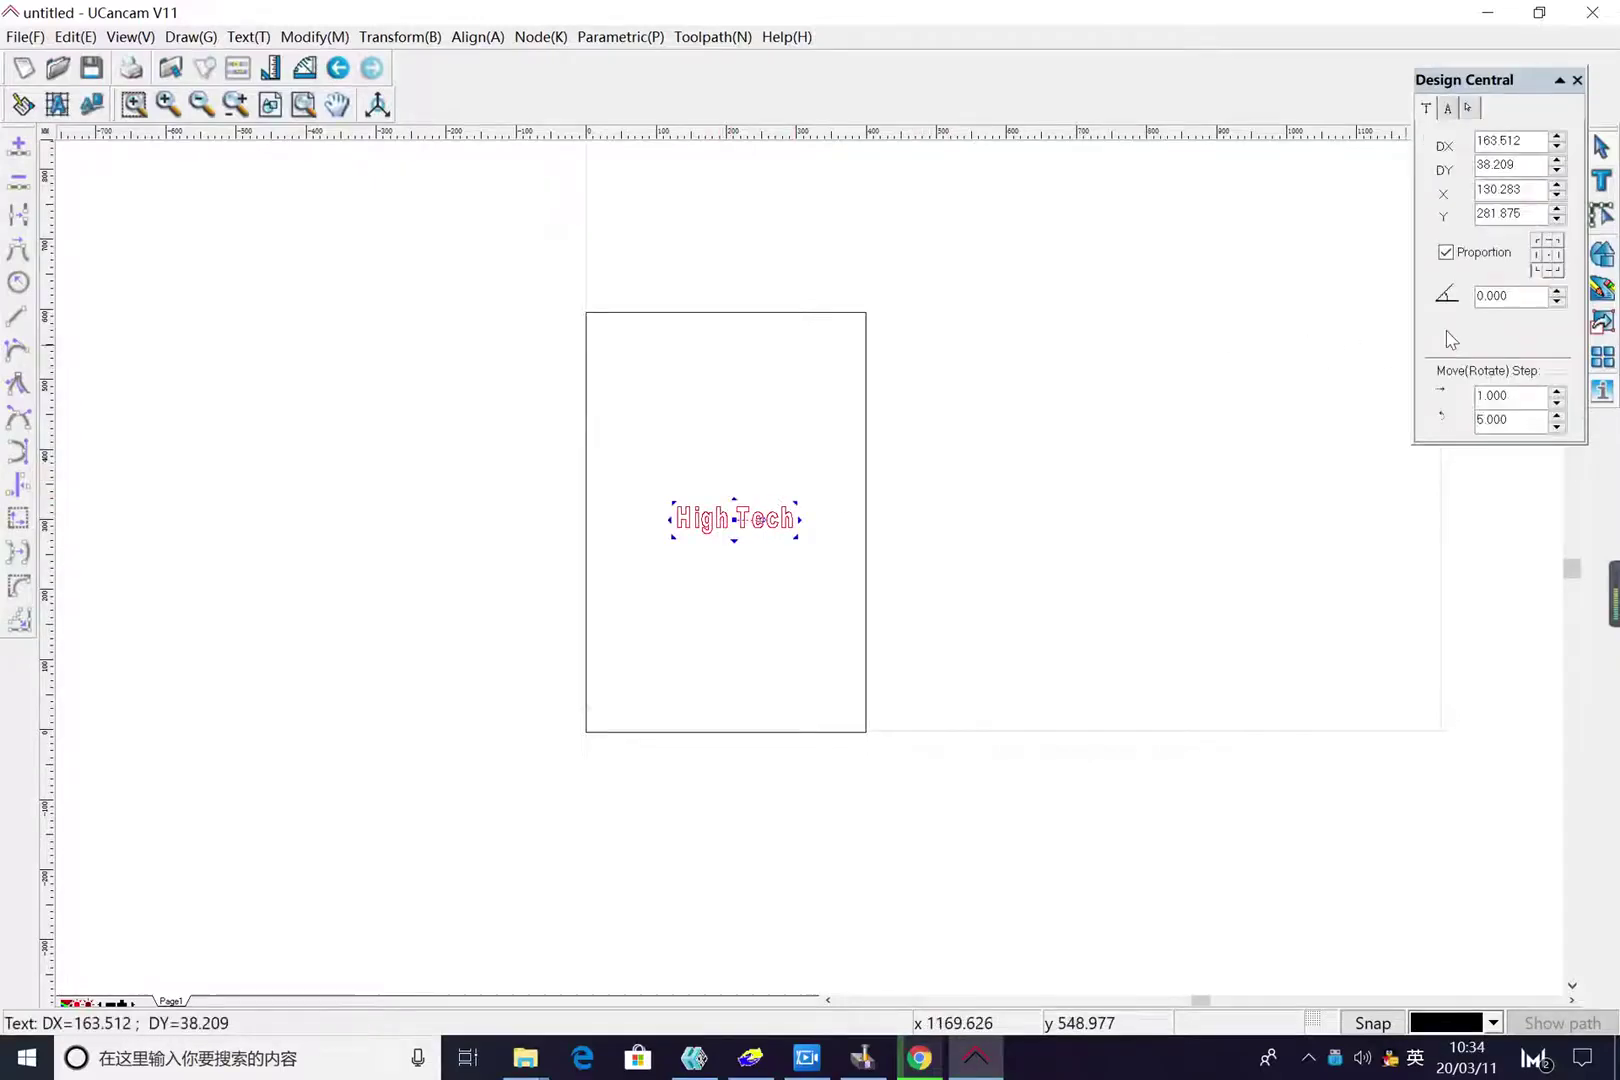
pyautogui.click(729, 585)
pyautogui.moveTo(903, 728); pyautogui.dragTo(508, 285)
pyautogui.click(476, 37)
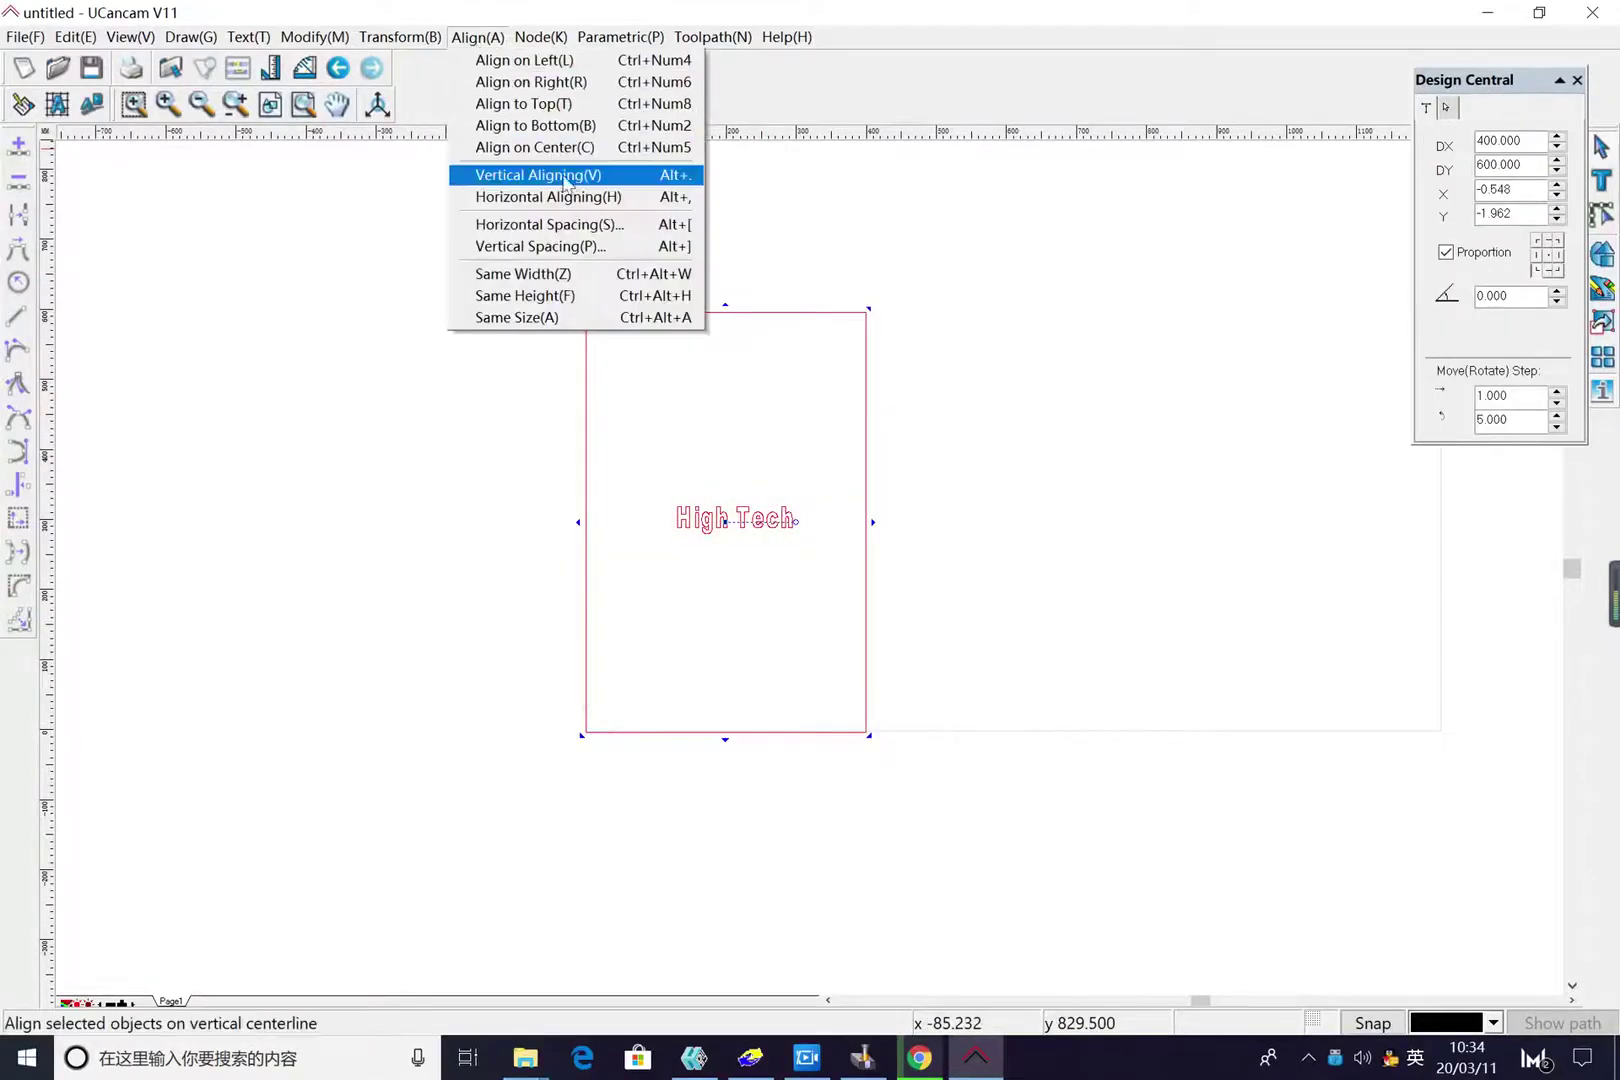
pyautogui.click(556, 150)
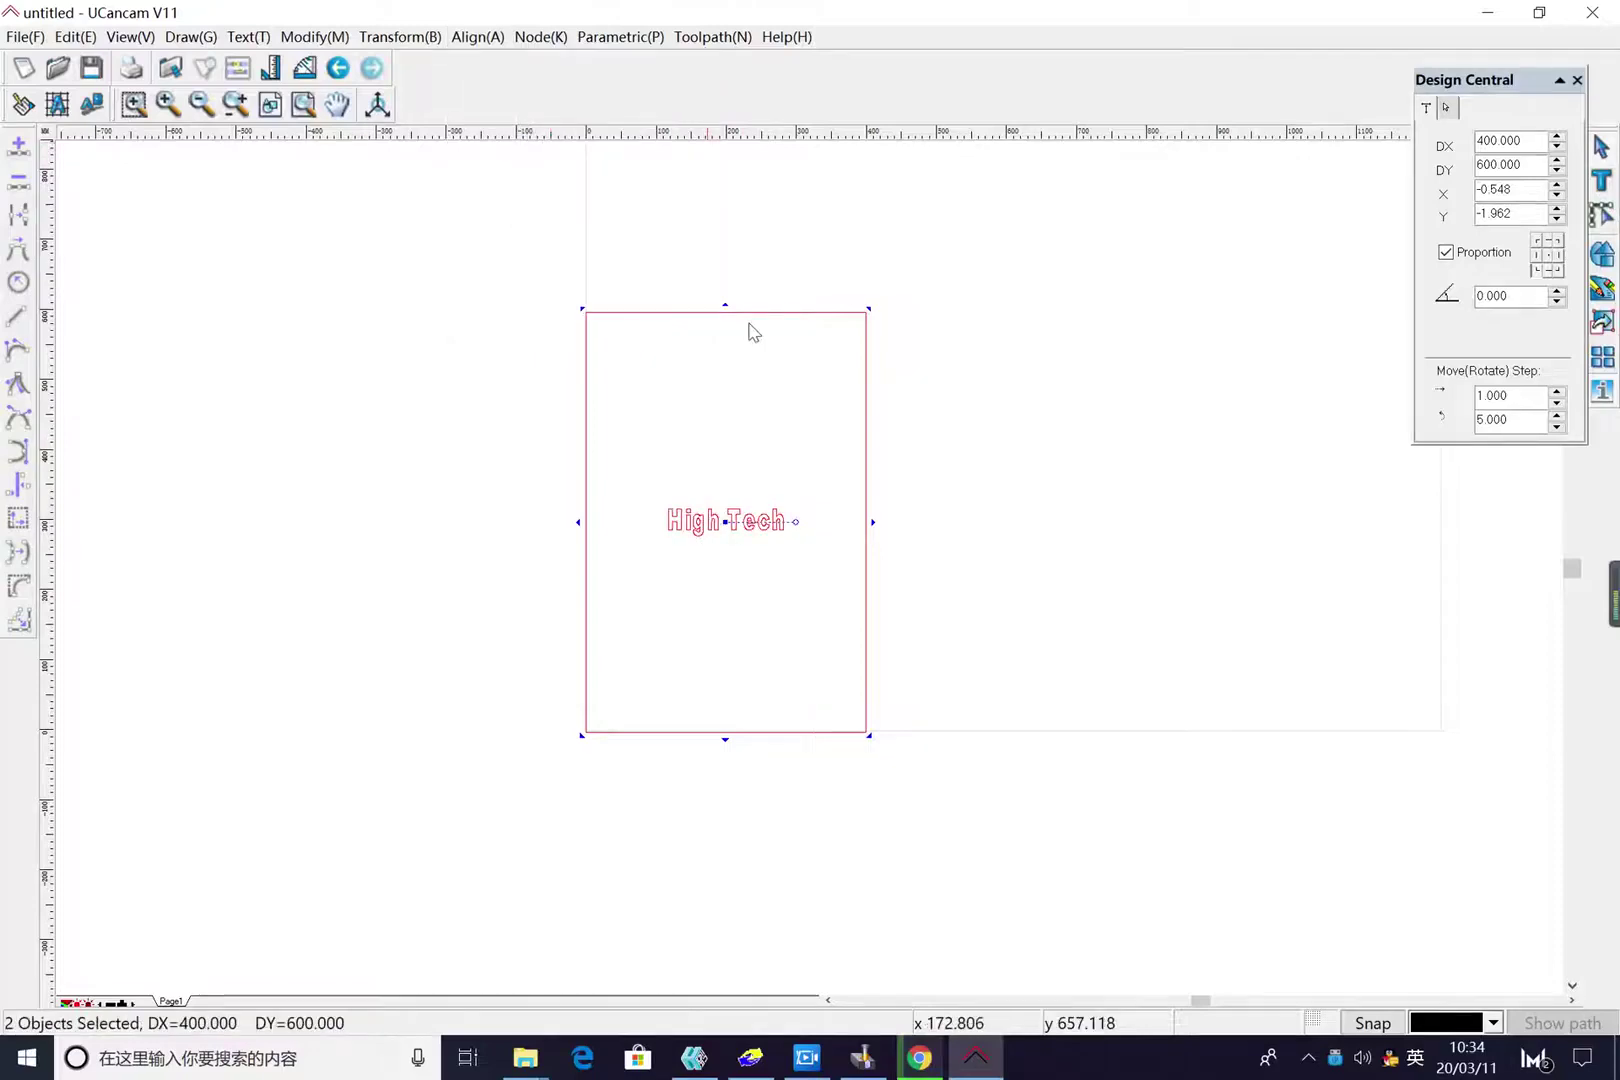
pyautogui.click(958, 488)
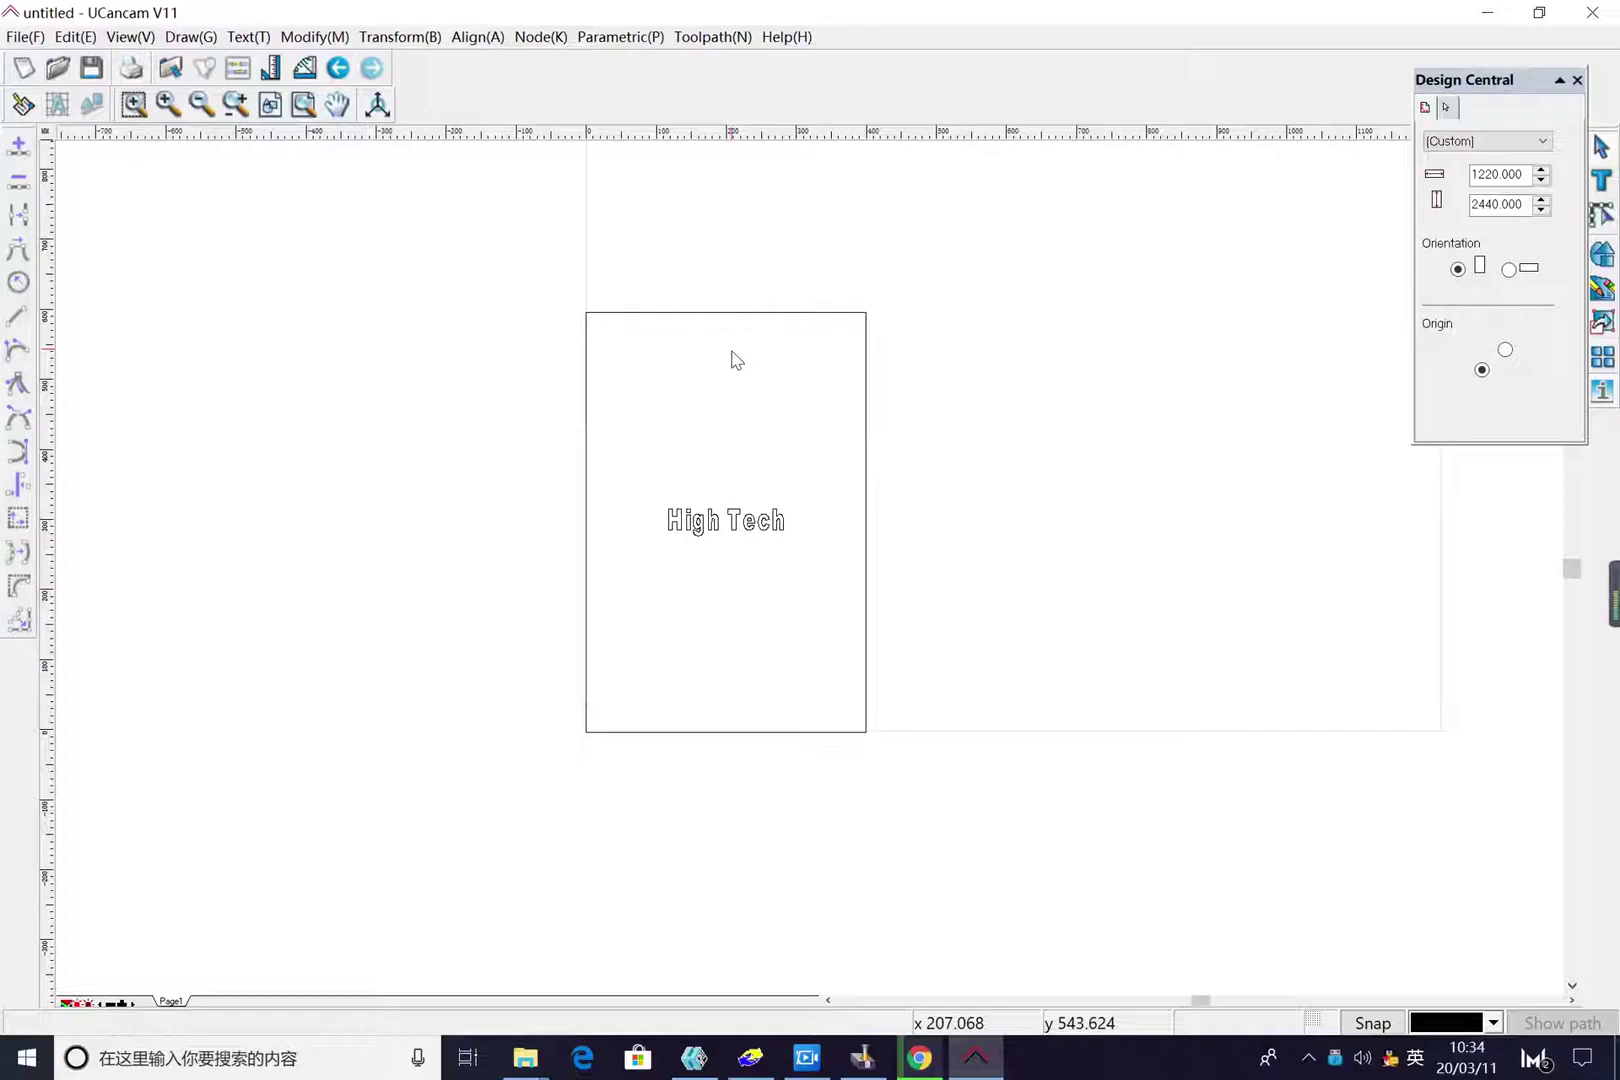
pyautogui.click(190, 37)
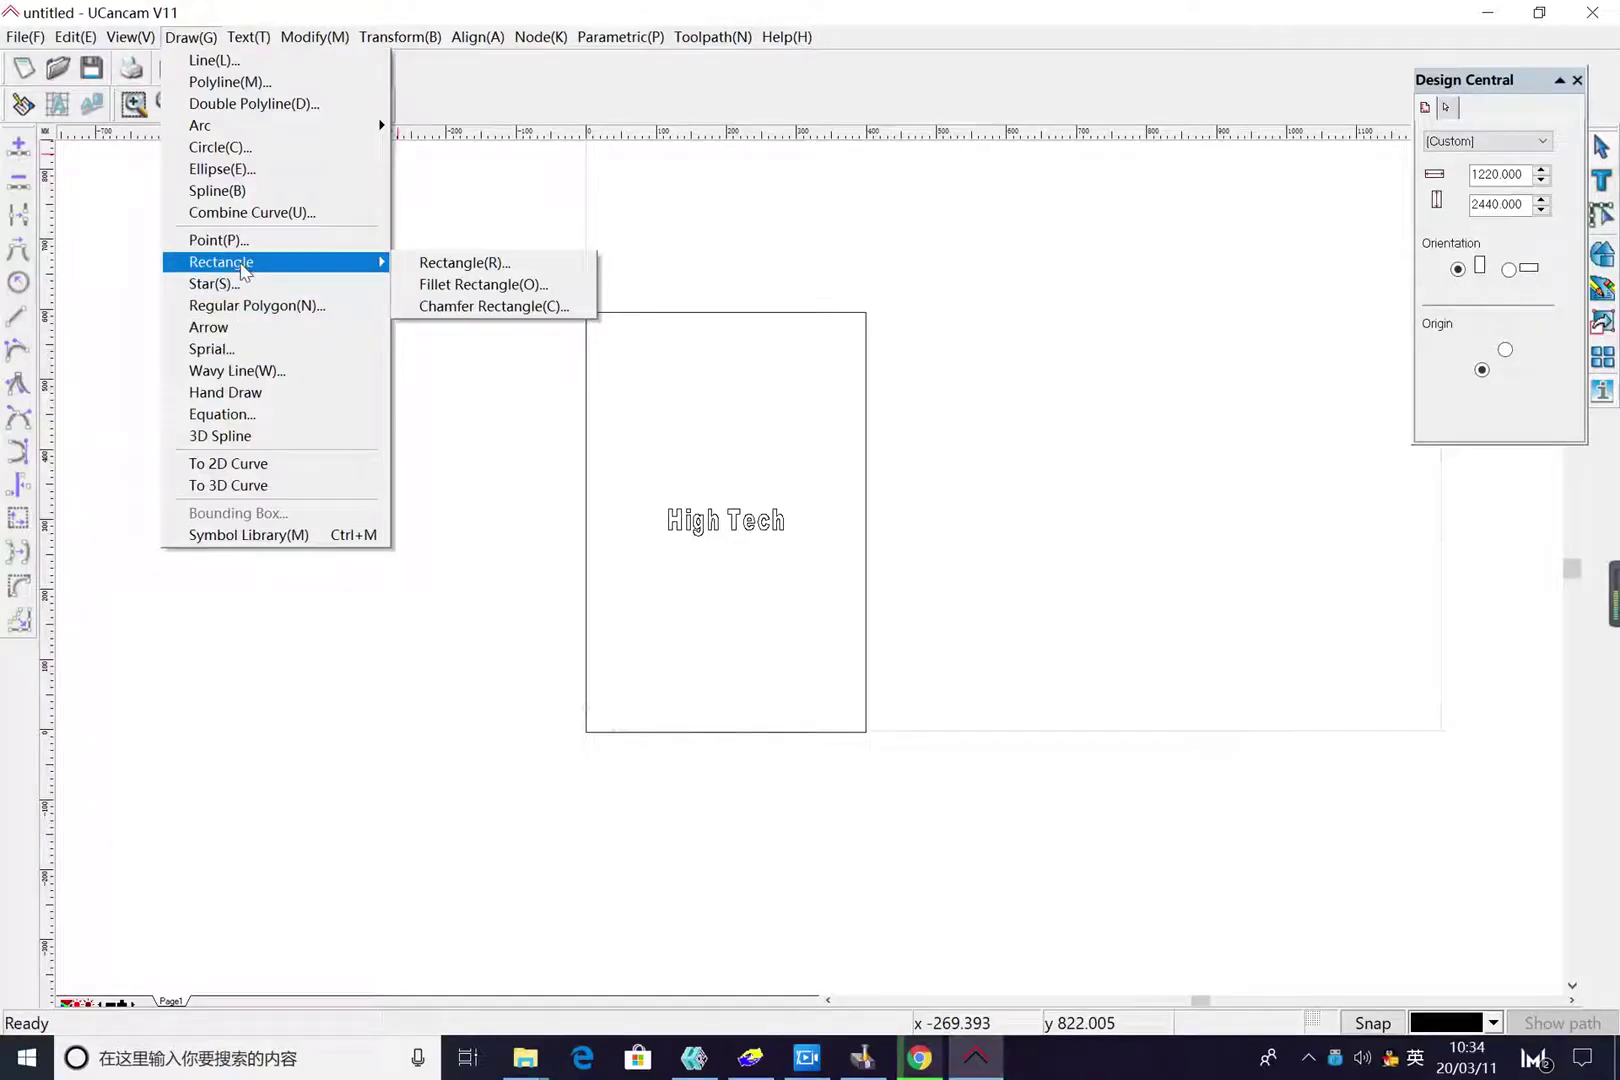
# Draw a second rectangle inside the board sized 300 wide by 450 high
pyautogui.click(445, 265)
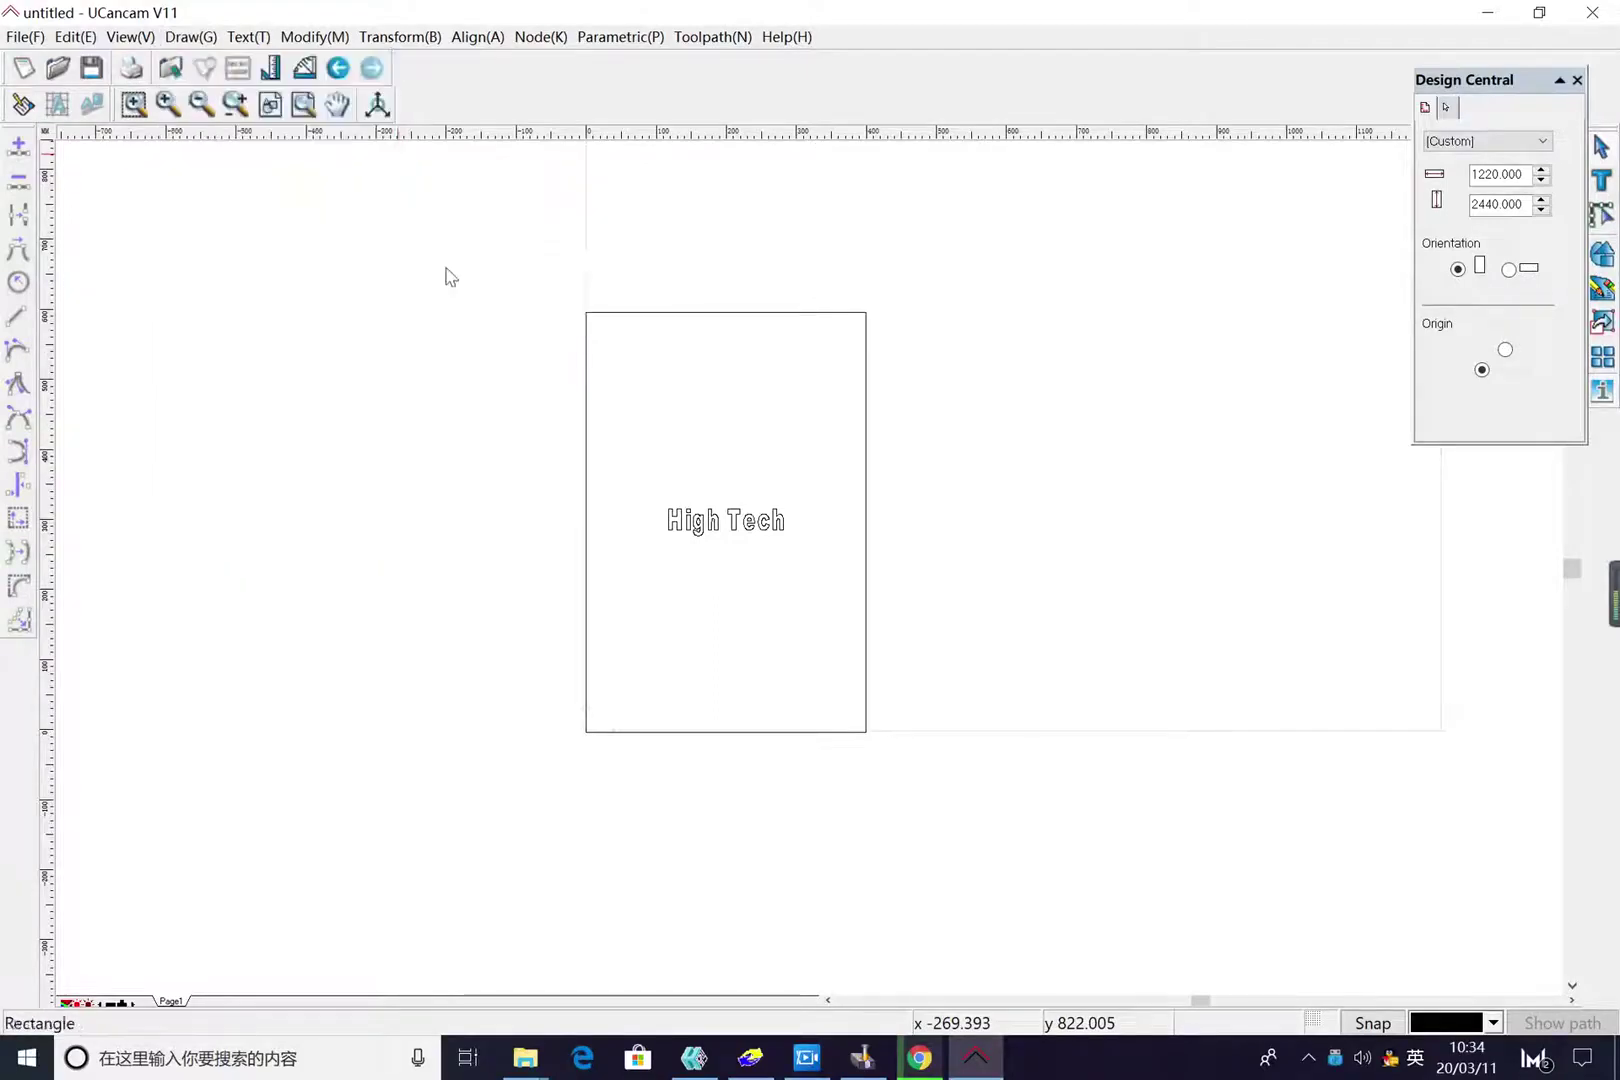
pyautogui.click(610, 424)
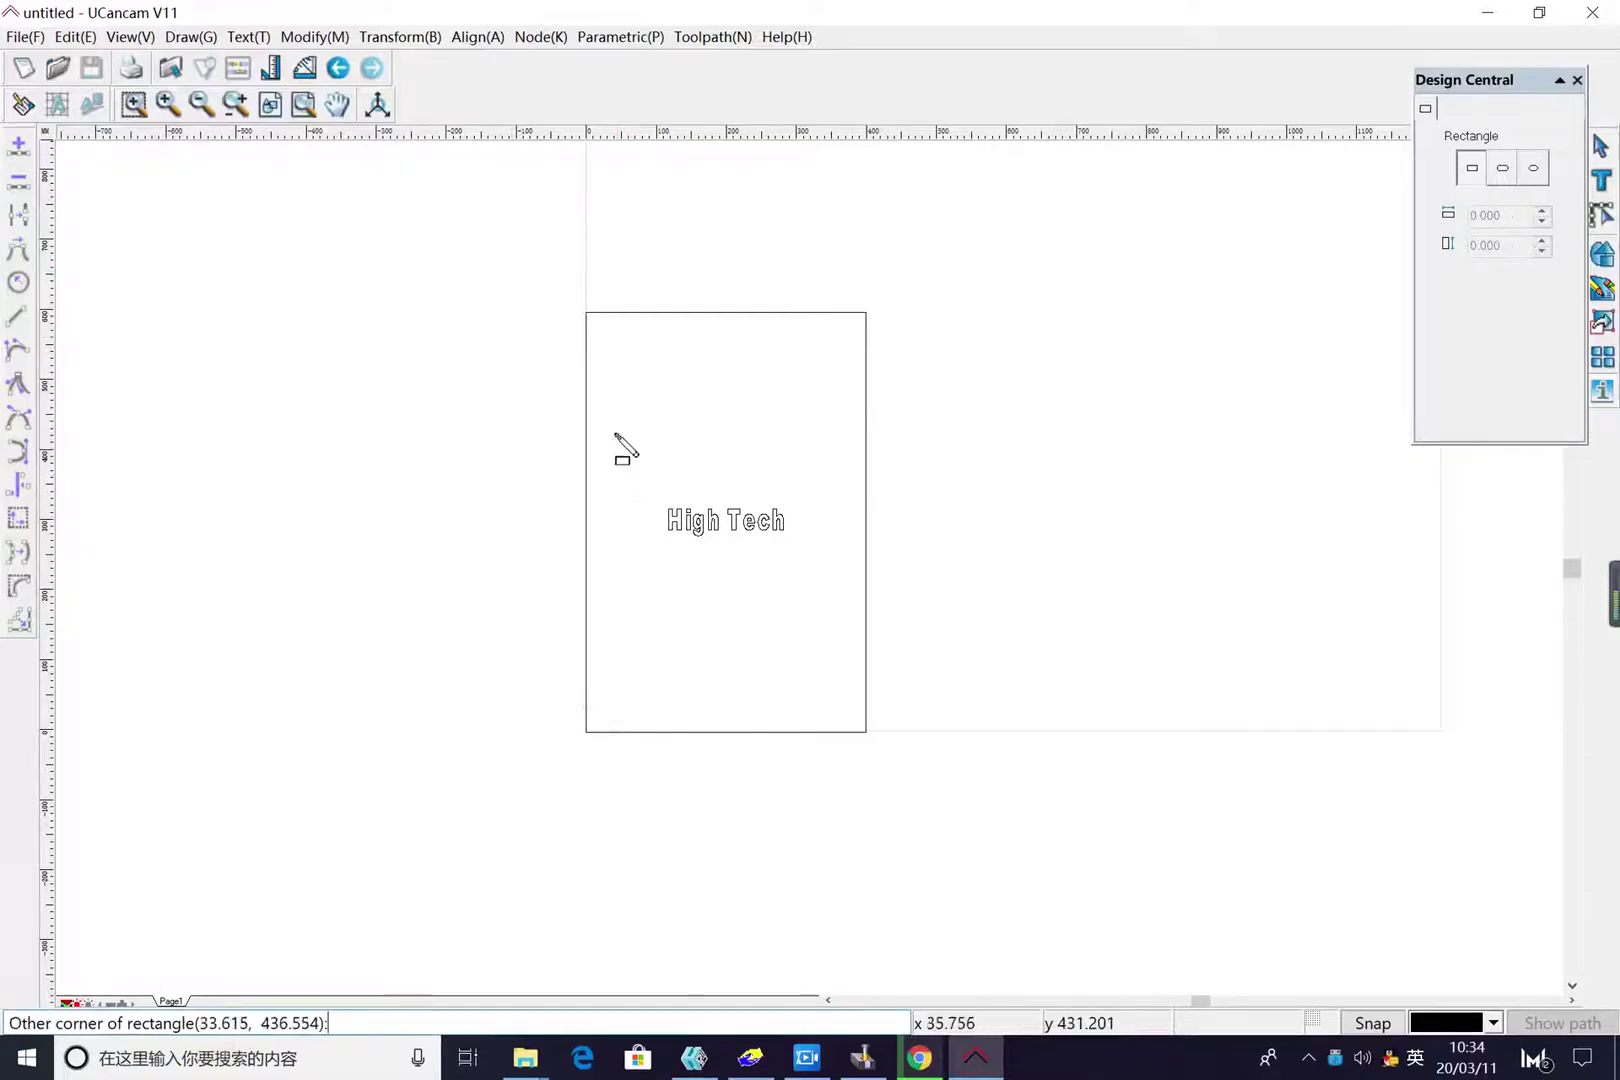
pyautogui.click(842, 616)
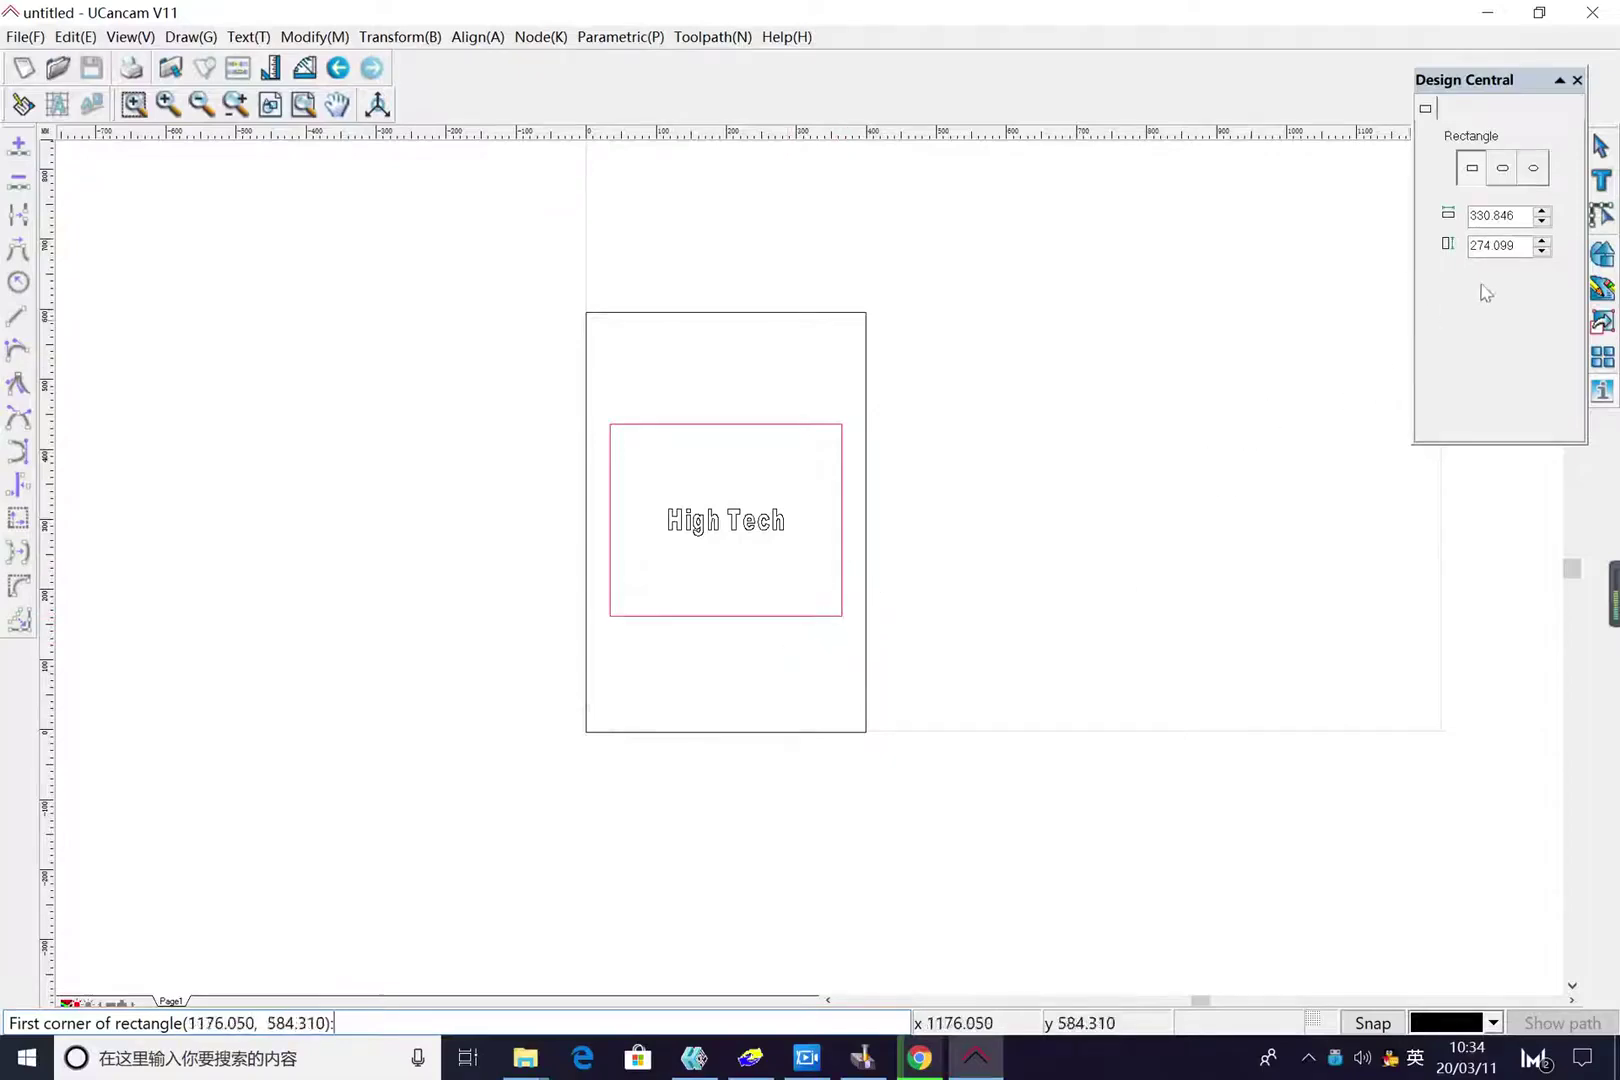
pyautogui.doubleClick(1499, 217)
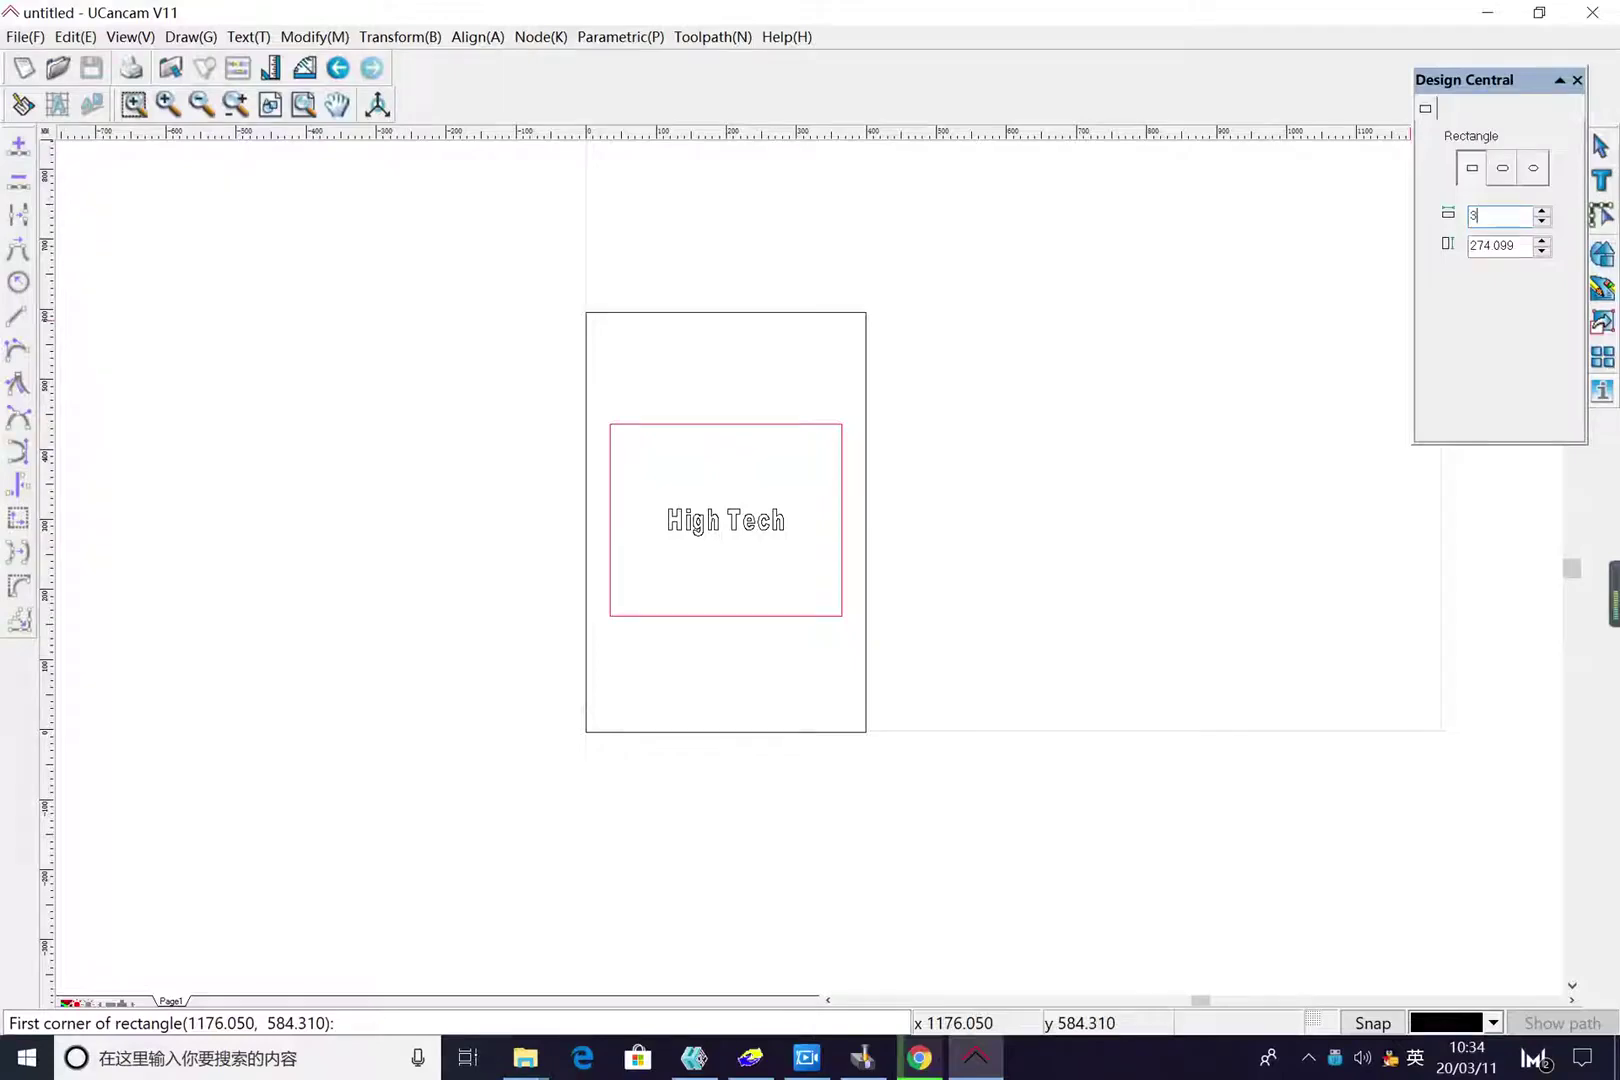
pyautogui.click(1527, 245)
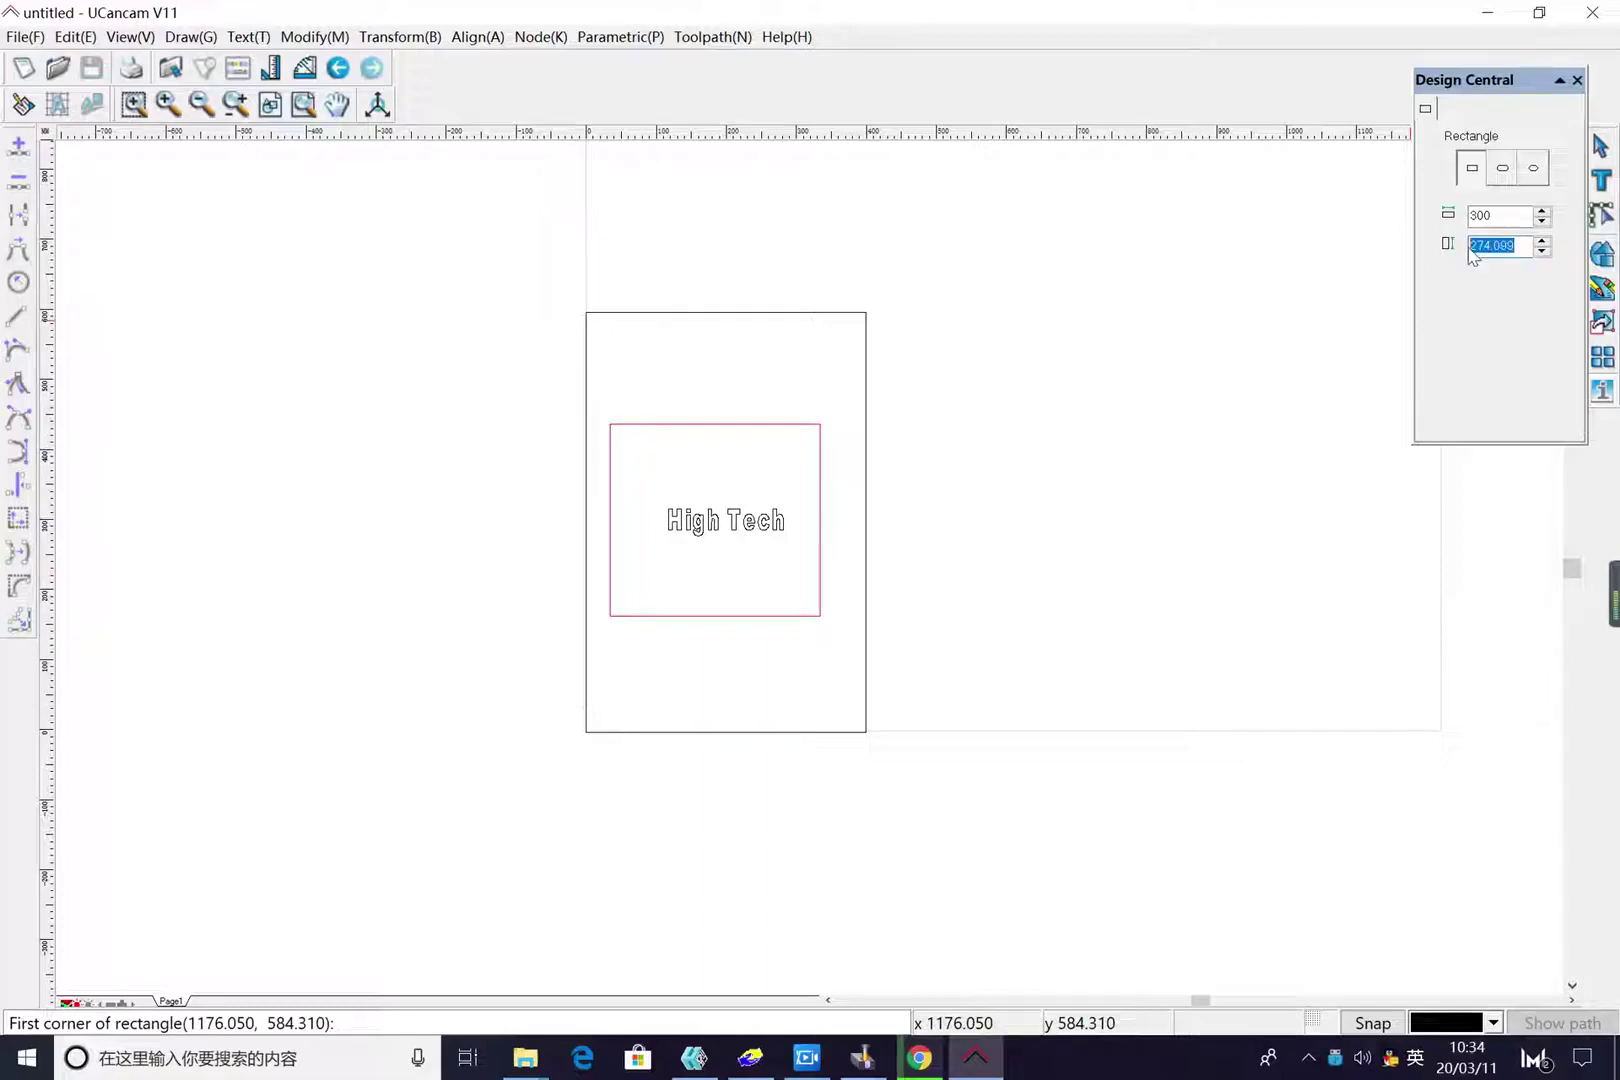
pyautogui.write('495')
pyautogui.press('Return')
# Delete the stray rectangle beside the board, then select the inner rectangle and board outline
pyautogui.click(1193, 463)
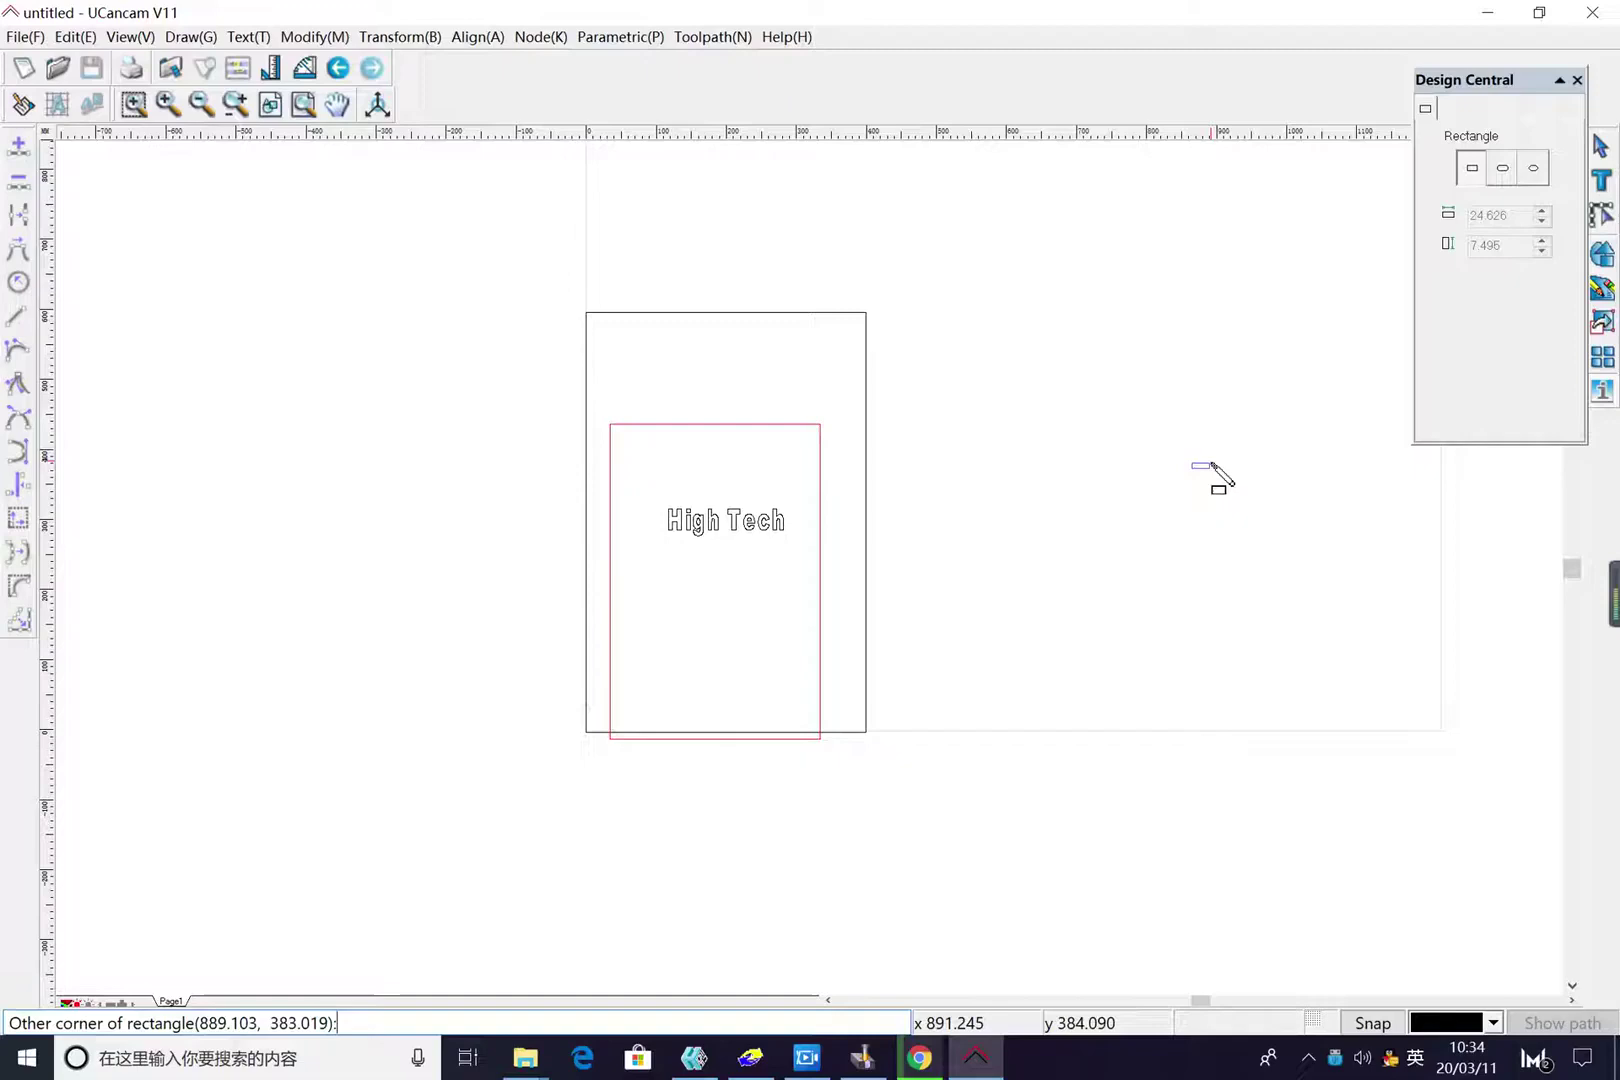
pyautogui.click(1153, 475)
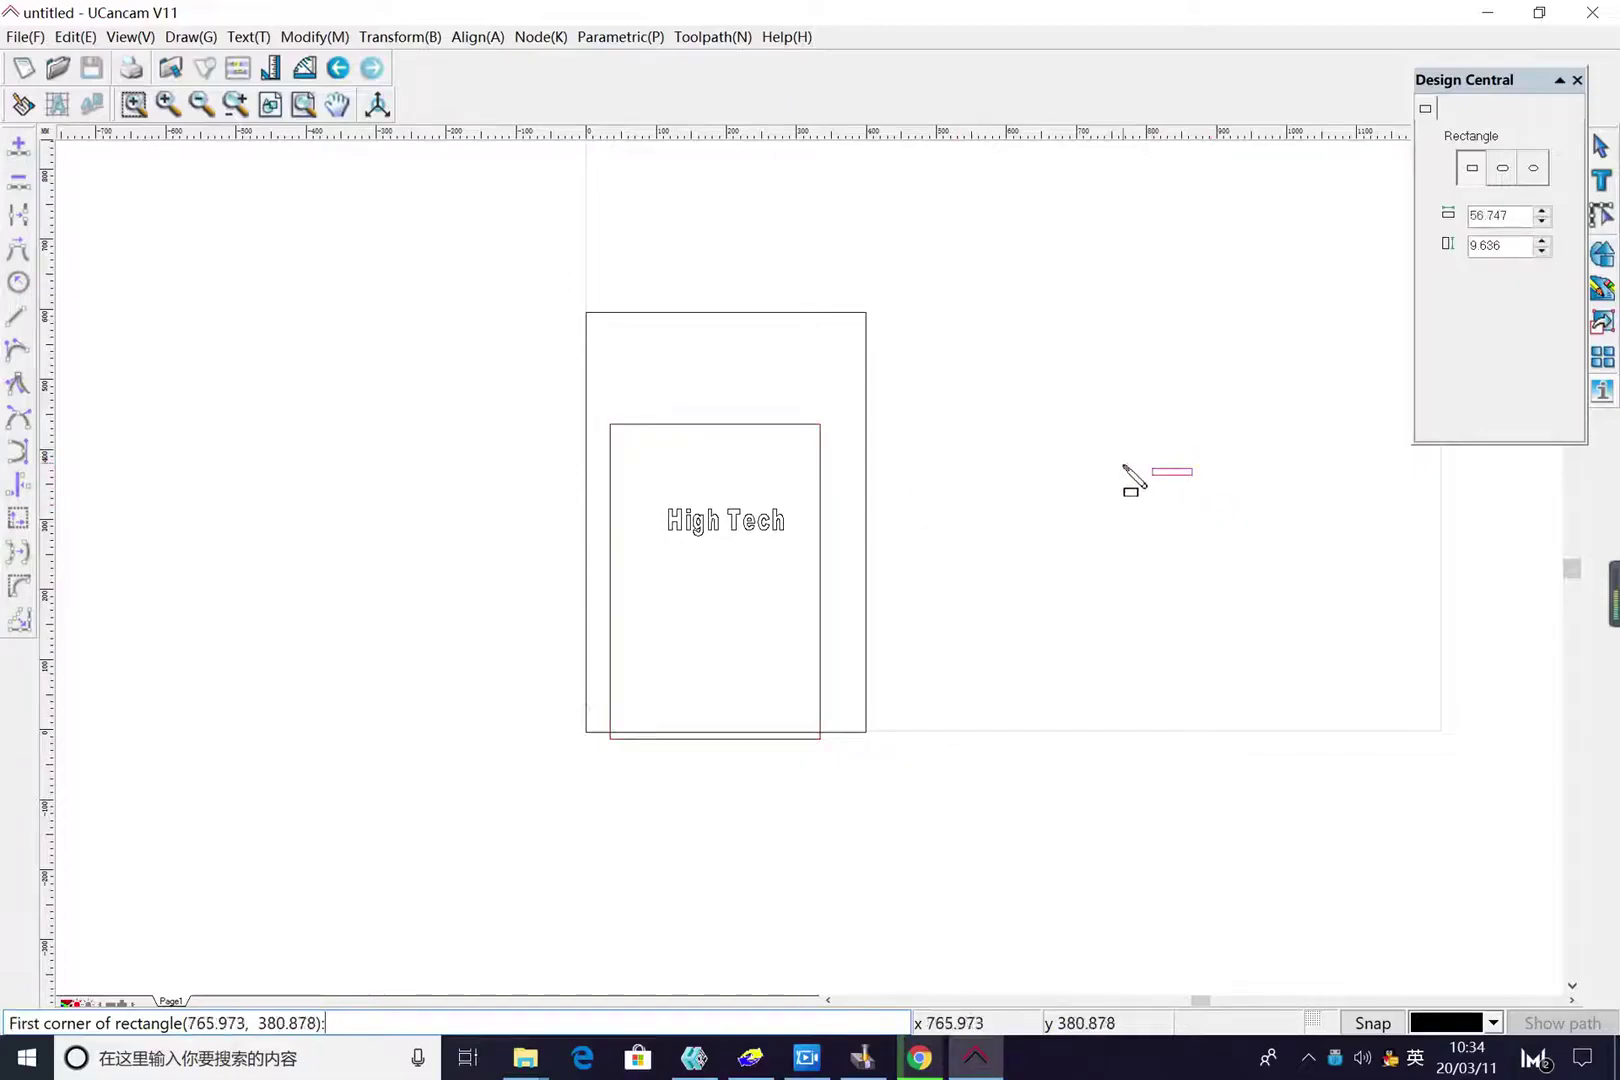
pyautogui.click(1056, 434)
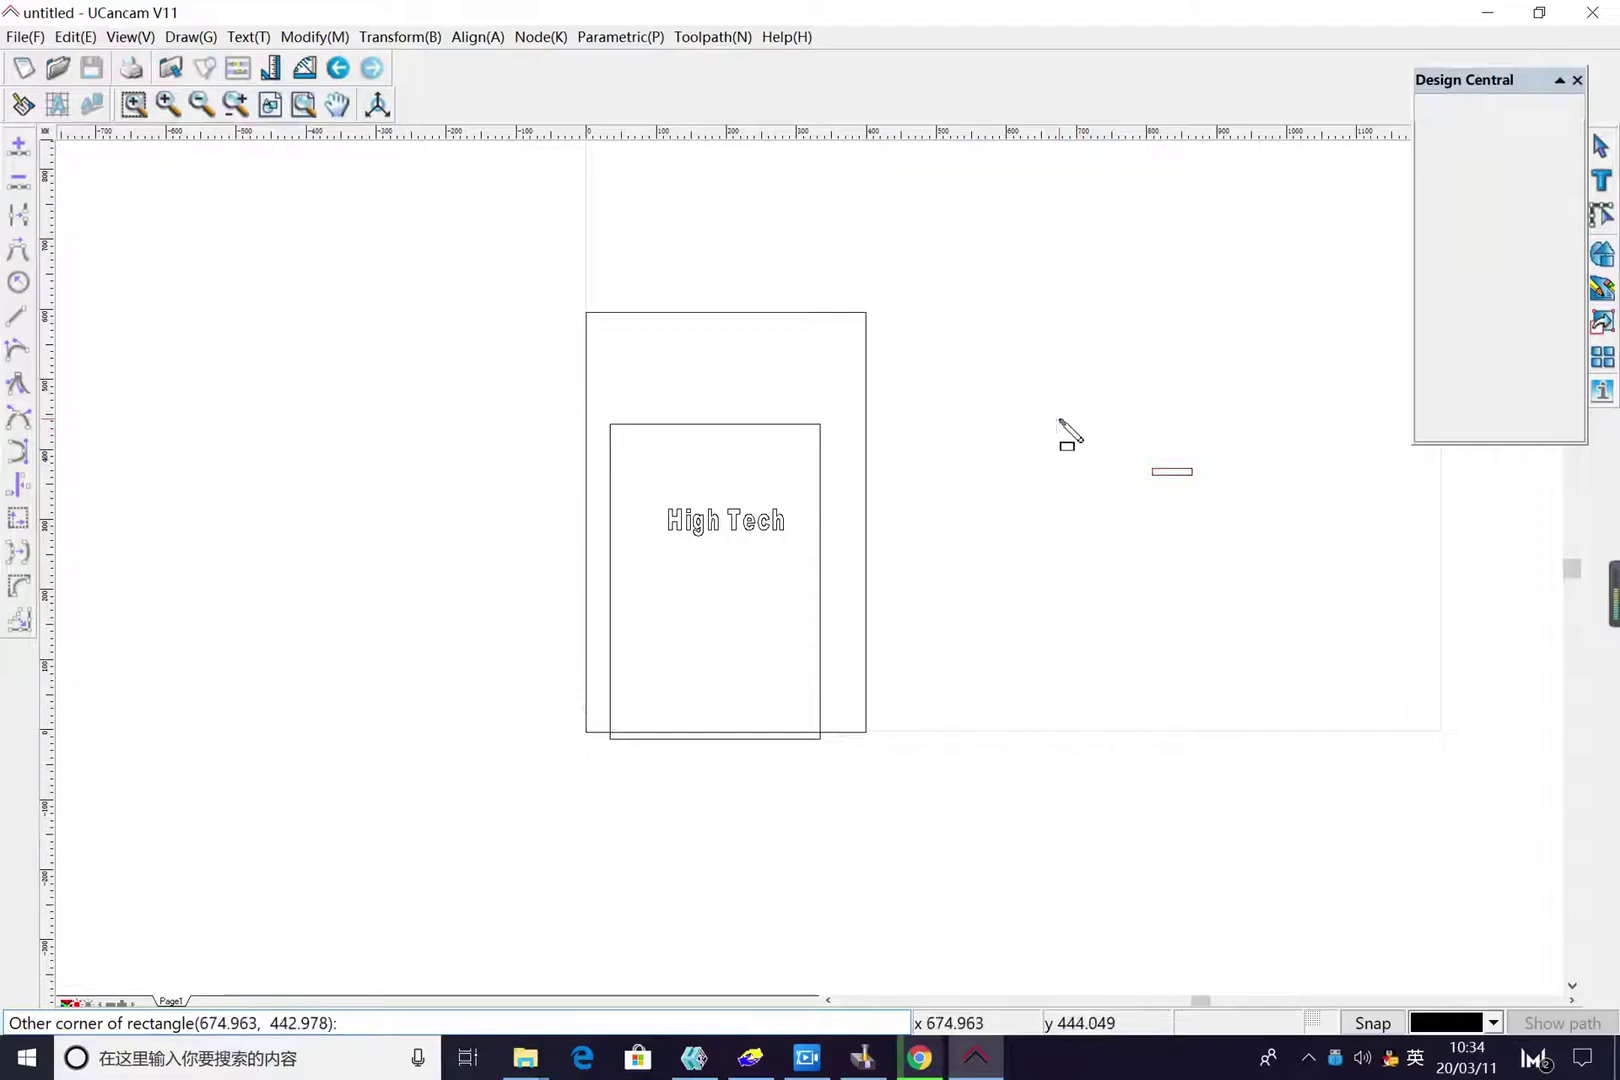
pyautogui.rightClick(1060, 420)
pyautogui.moveTo(1058, 367); pyautogui.dragTo(1281, 565)
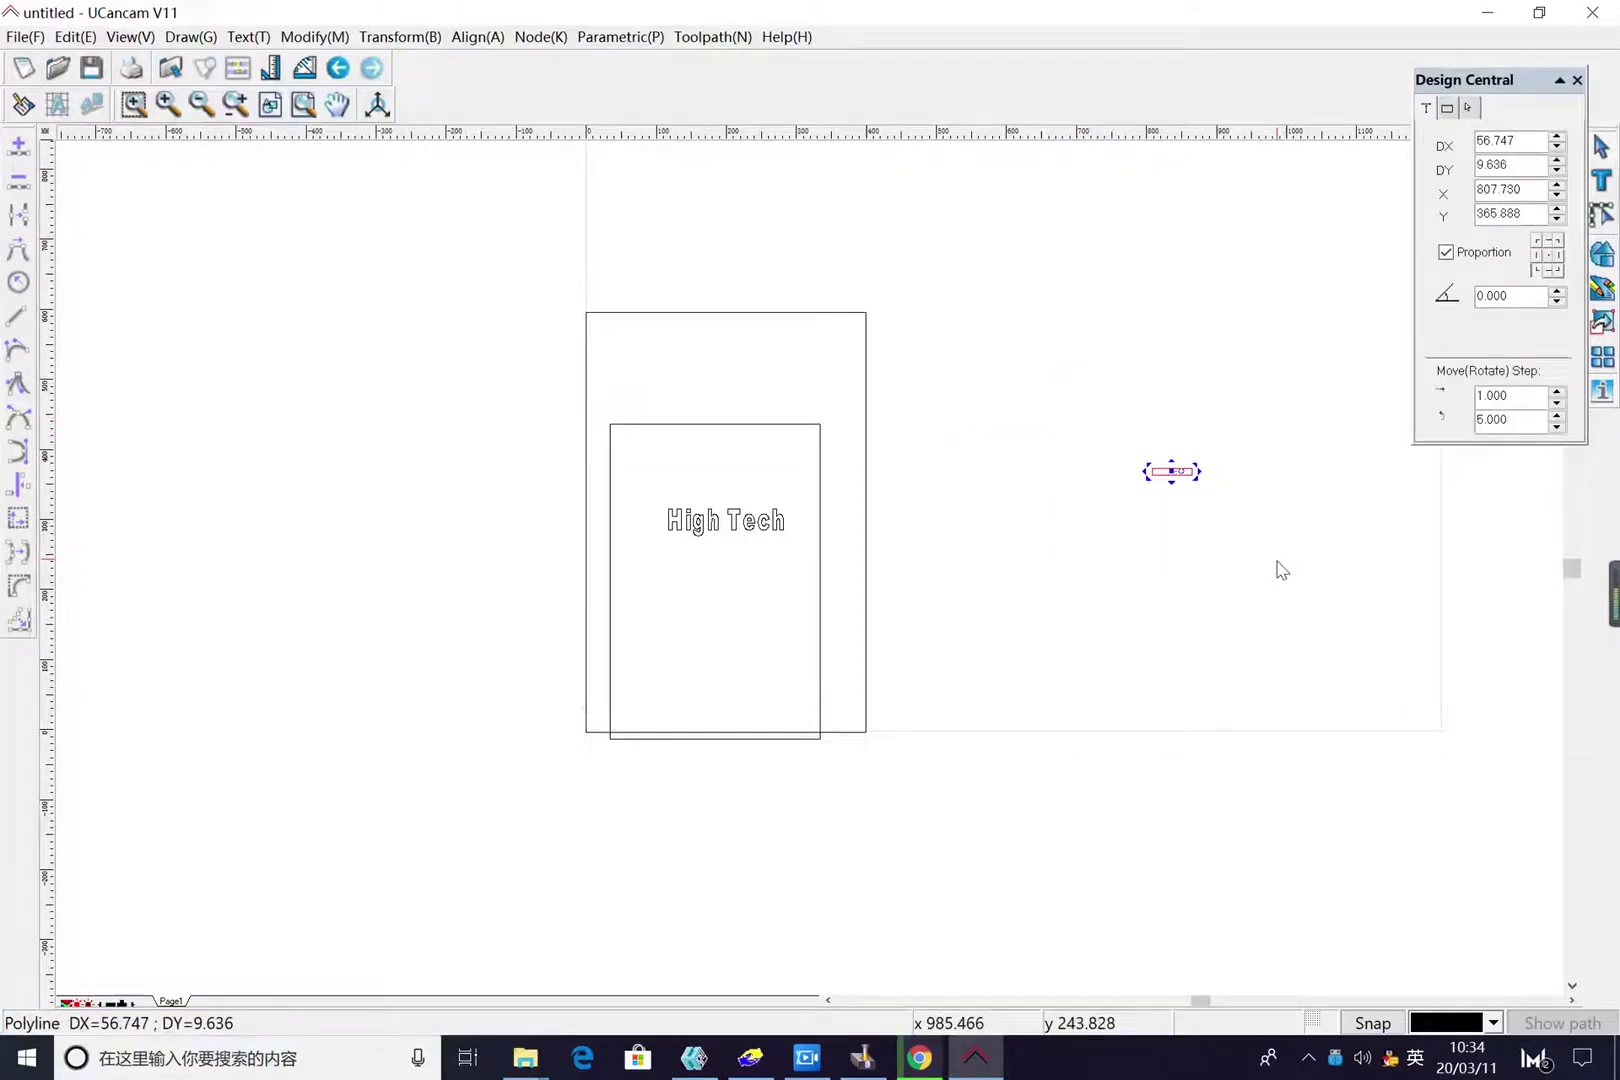
pyautogui.press('Delete')
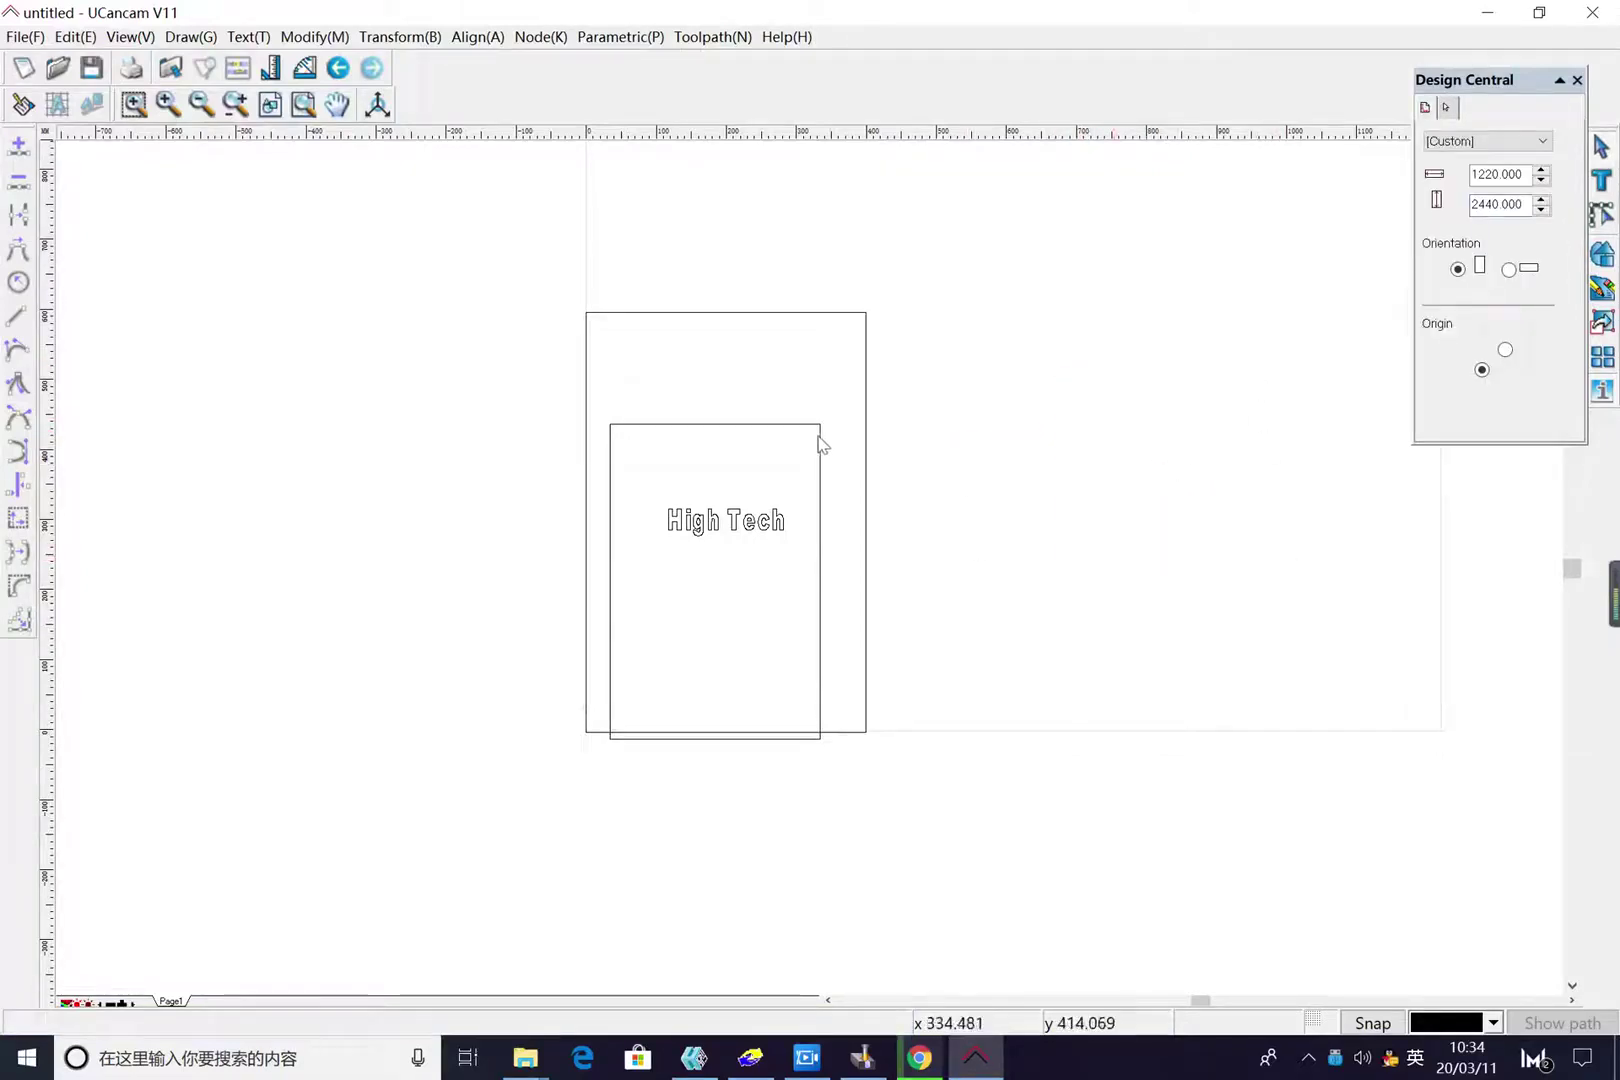
pyautogui.click(819, 437)
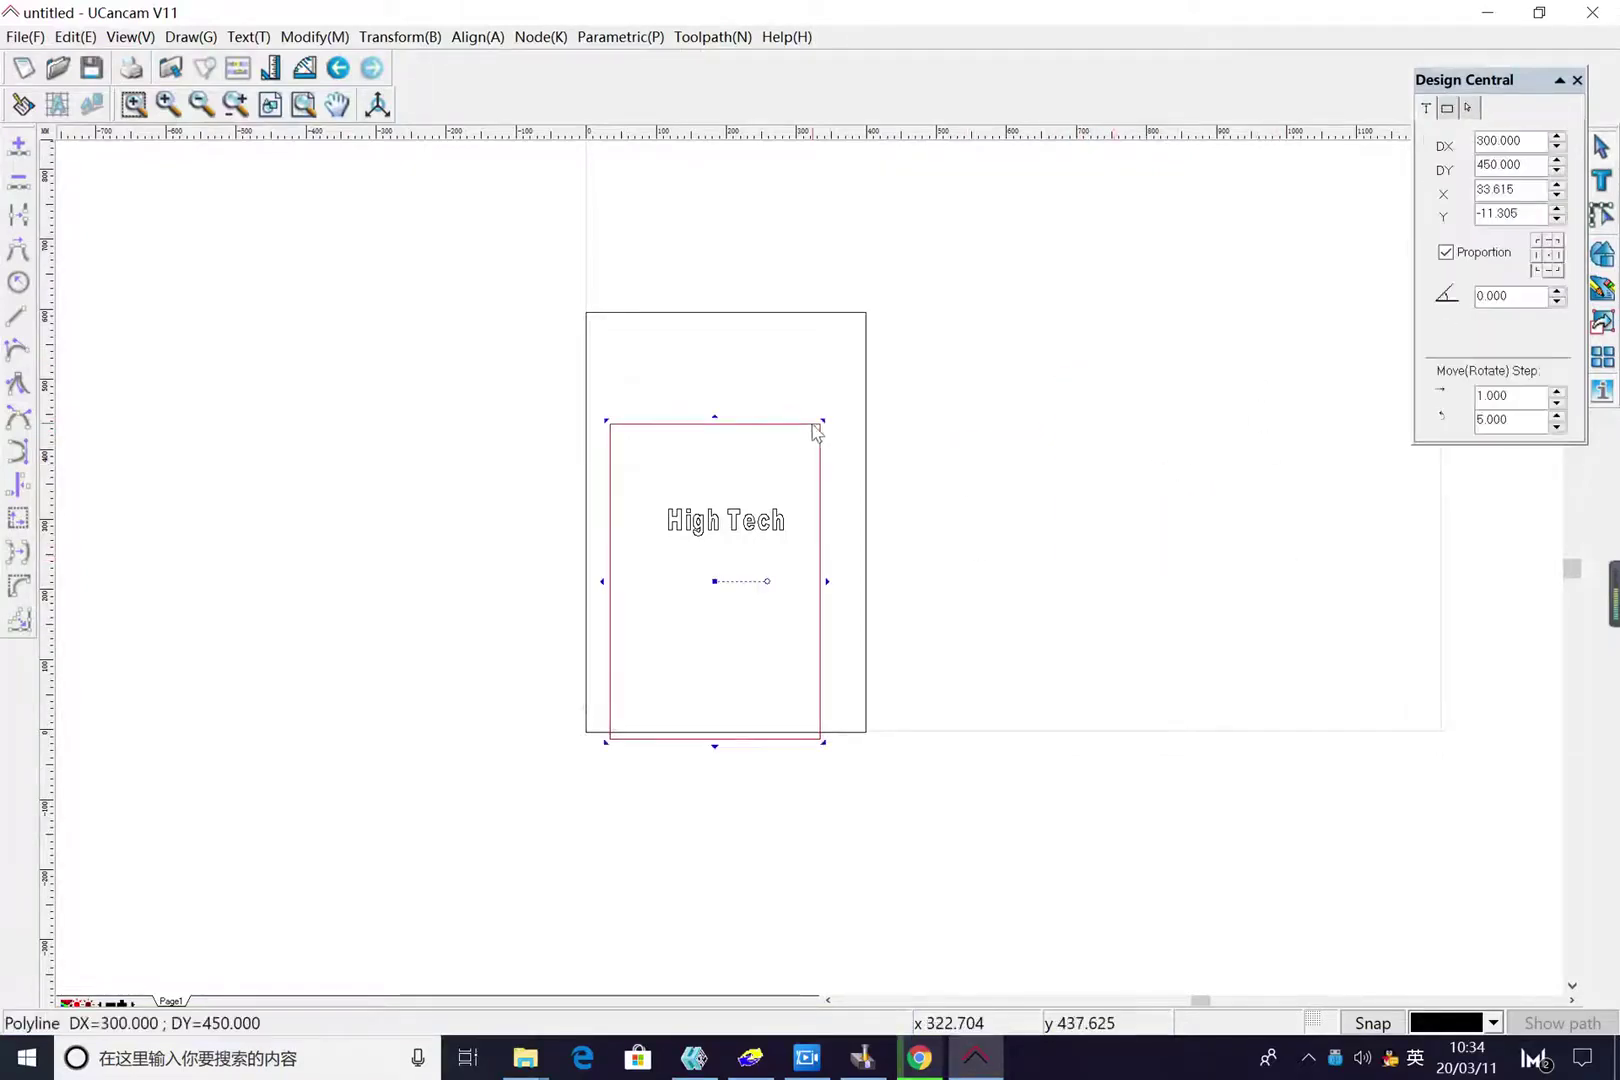
pyautogui.keyDown('shift'); pyautogui.click(851, 318); pyautogui.keyUp('shift')
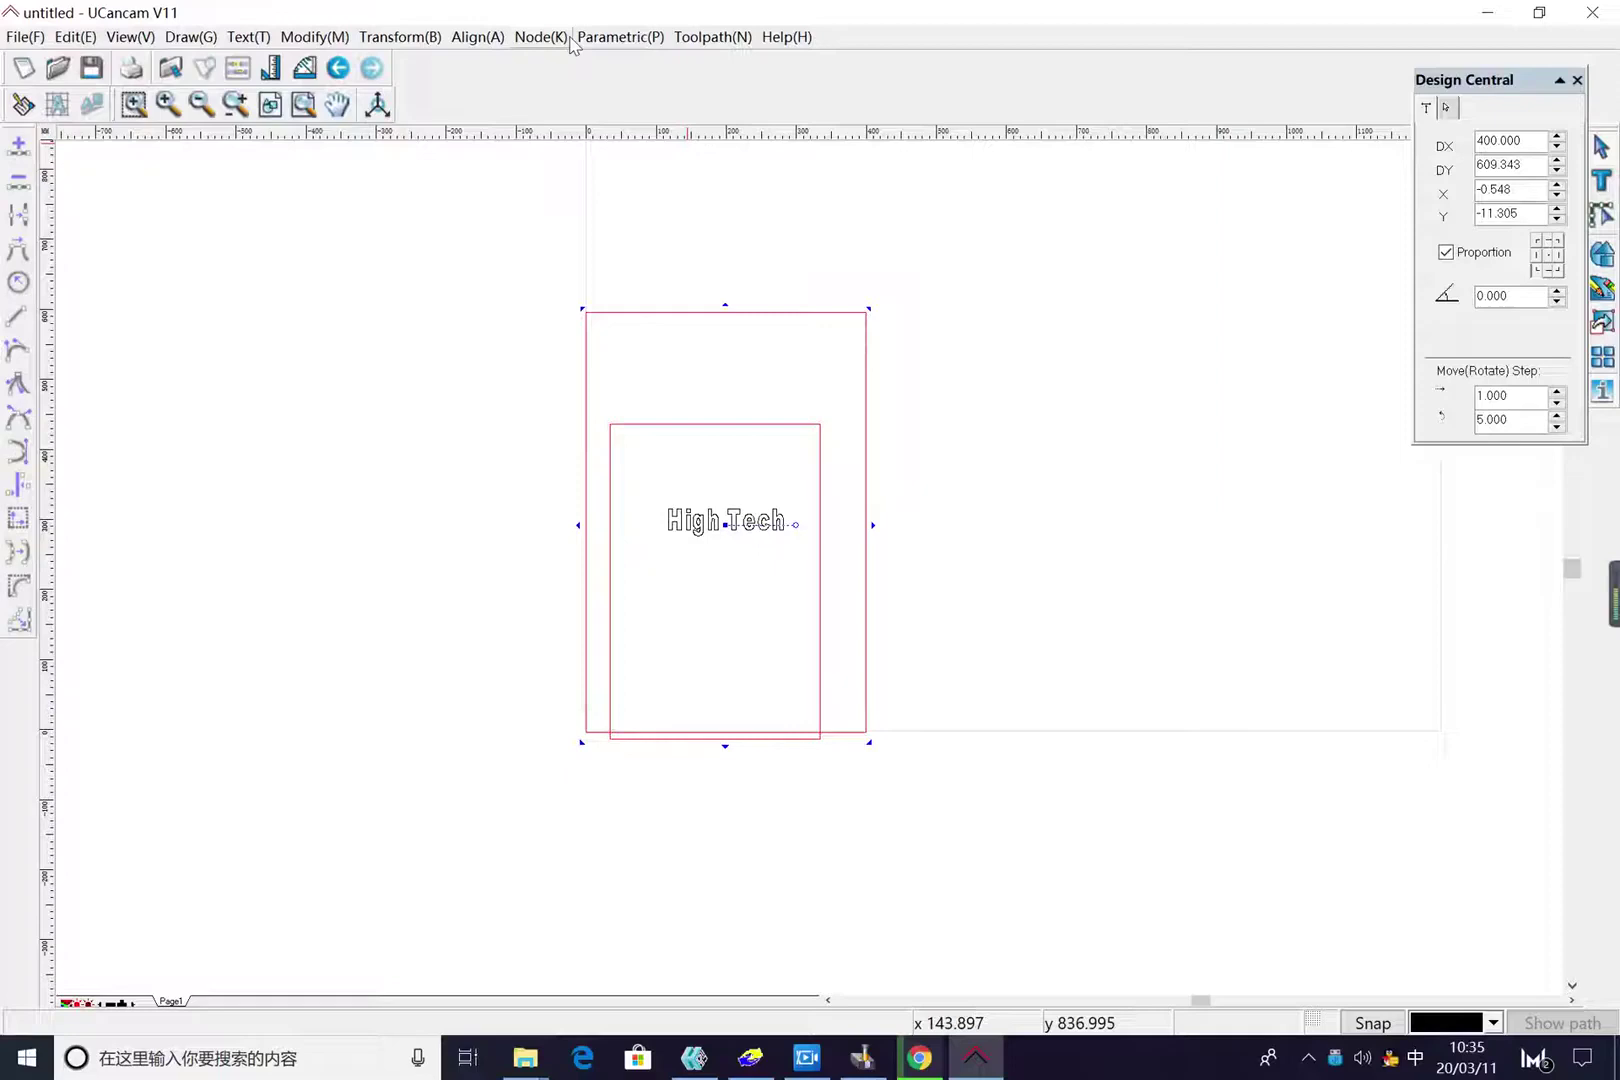
# Undo the wrong alignment and centre the 300 × 450 rectangle and text inside the board
pyautogui.click(478, 38)
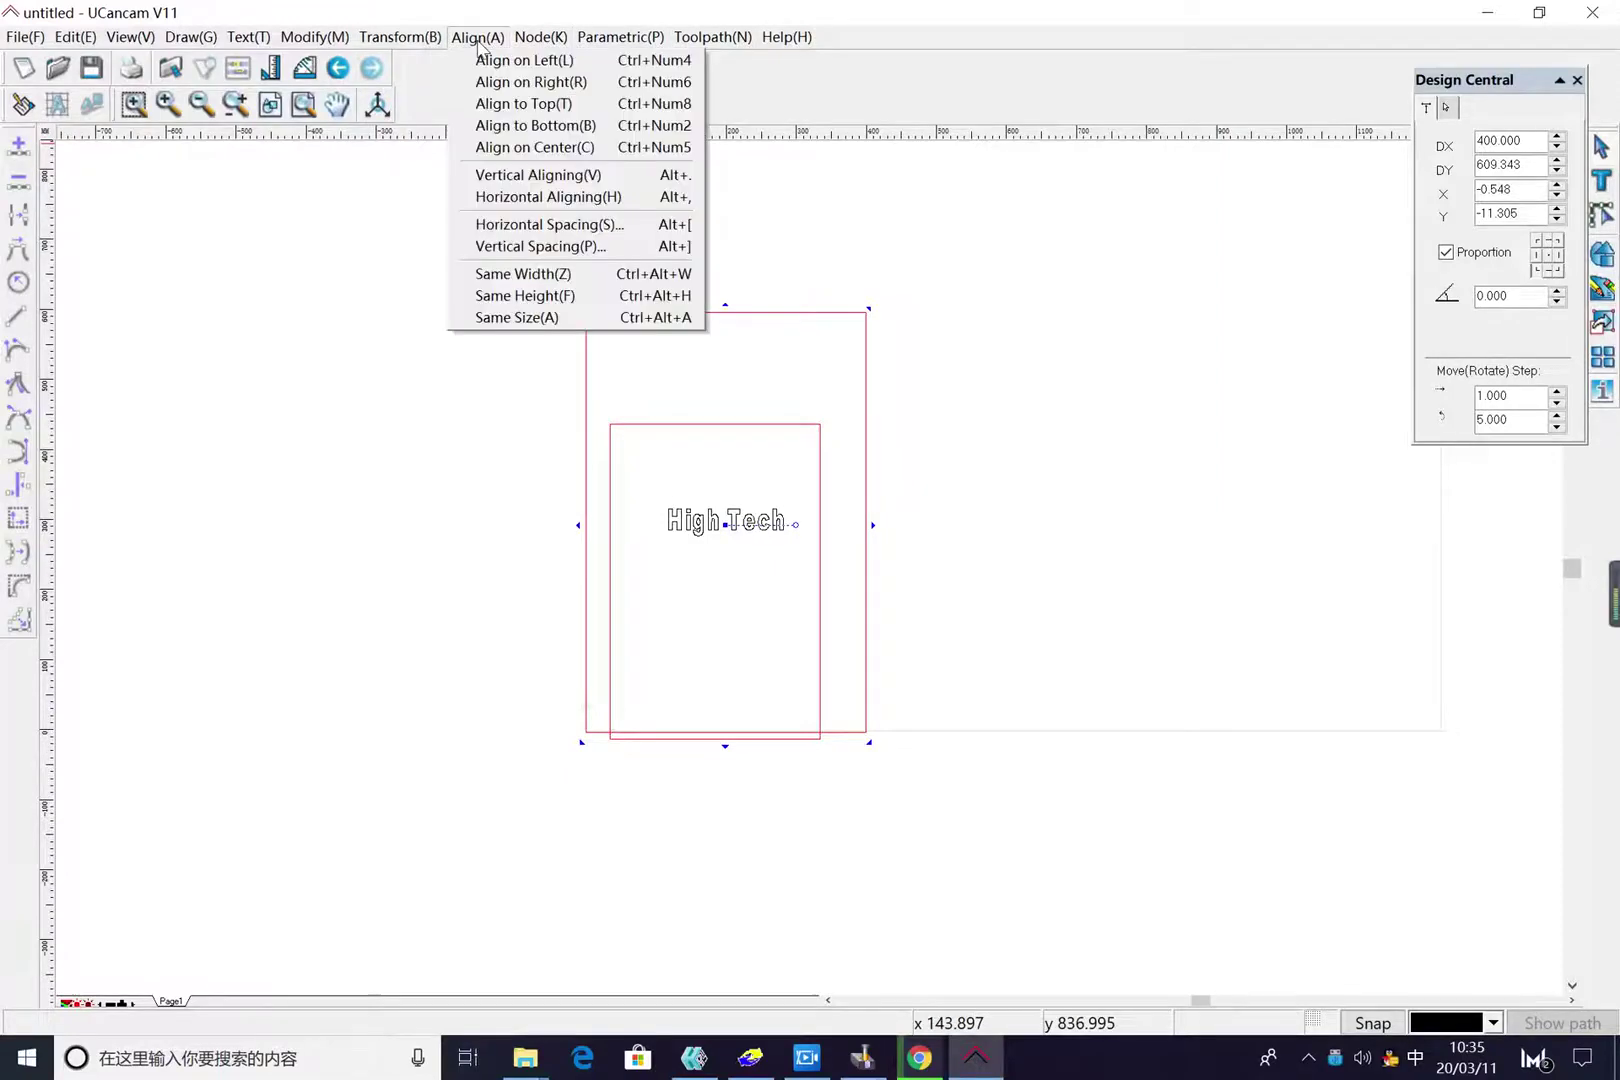
pyautogui.click(538, 150)
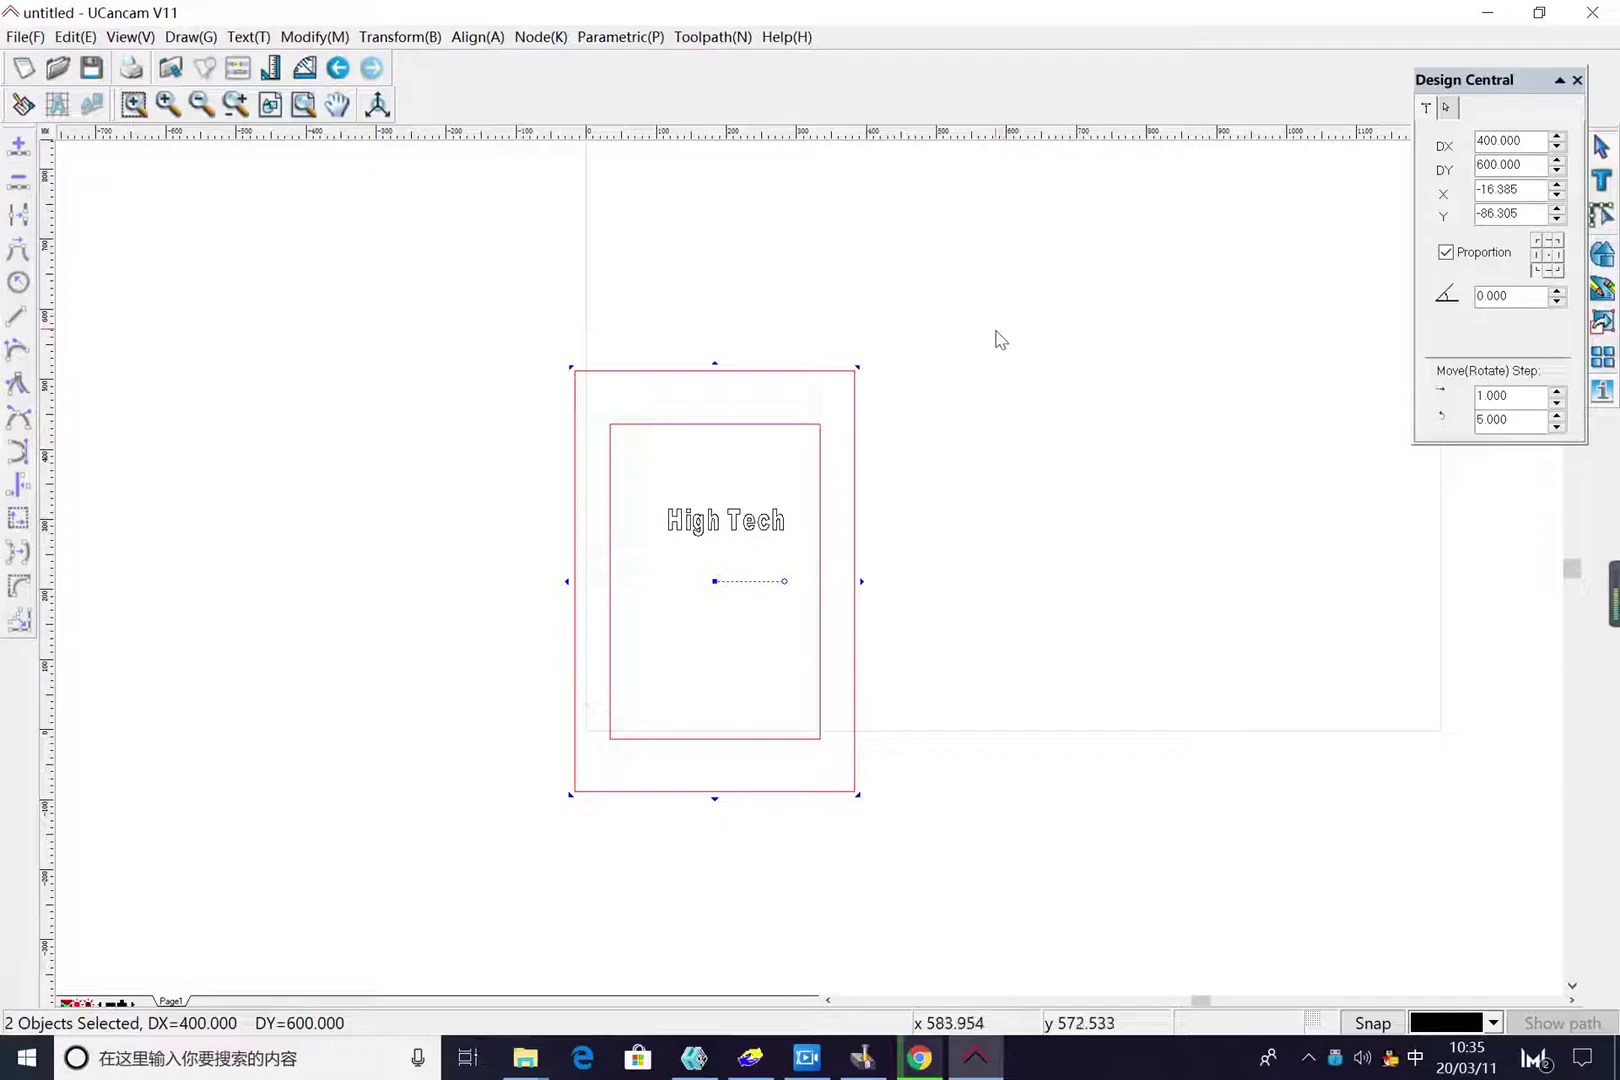
pyautogui.hotkey('ctrl', 'z')
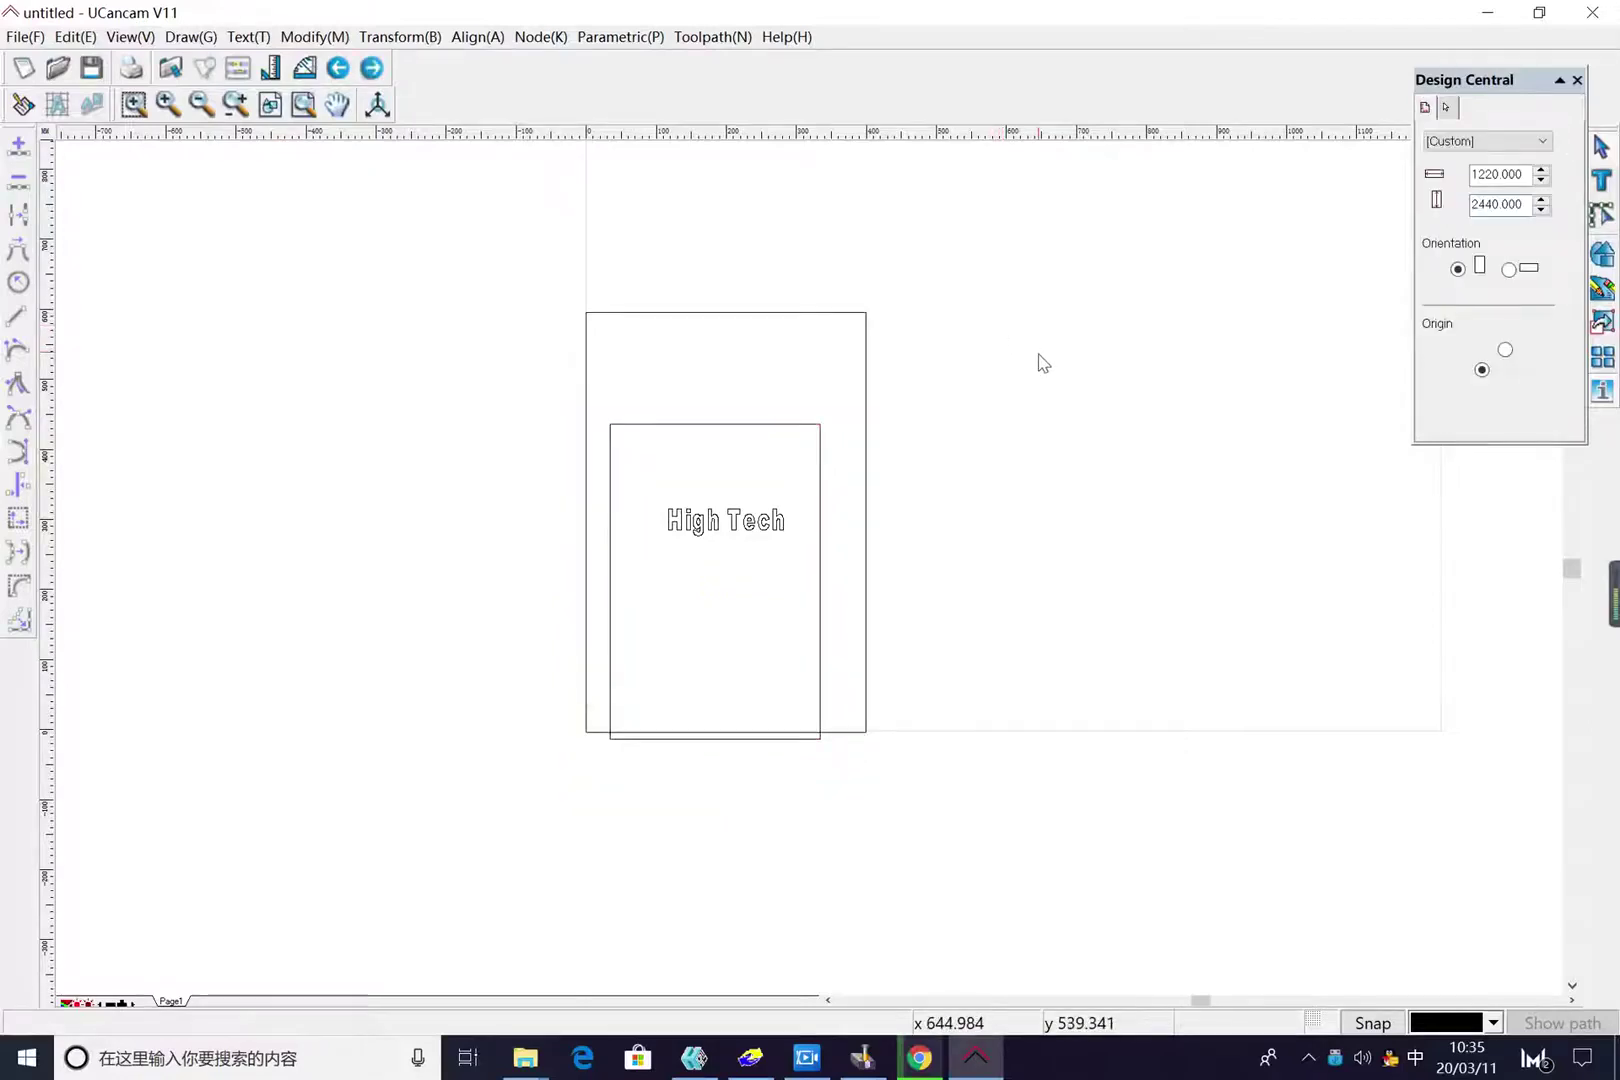
pyautogui.moveTo(1119, 806); pyautogui.dragTo(521, 180)
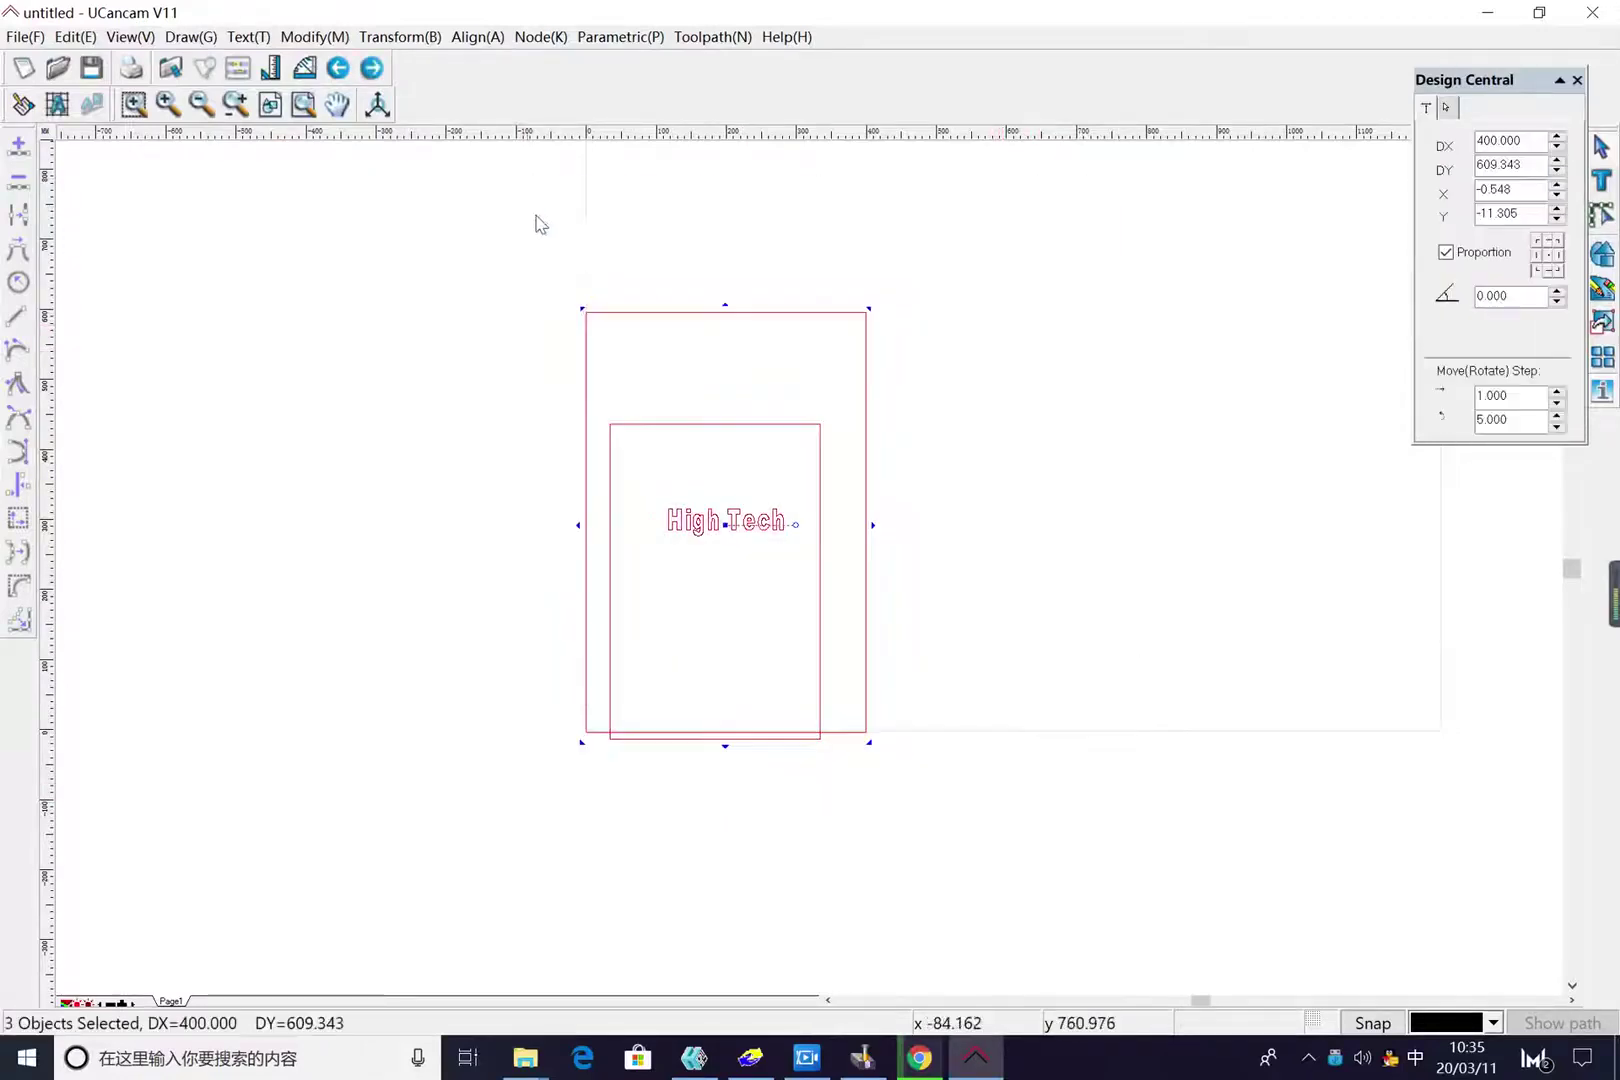
pyautogui.click(477, 37)
pyautogui.click(528, 148)
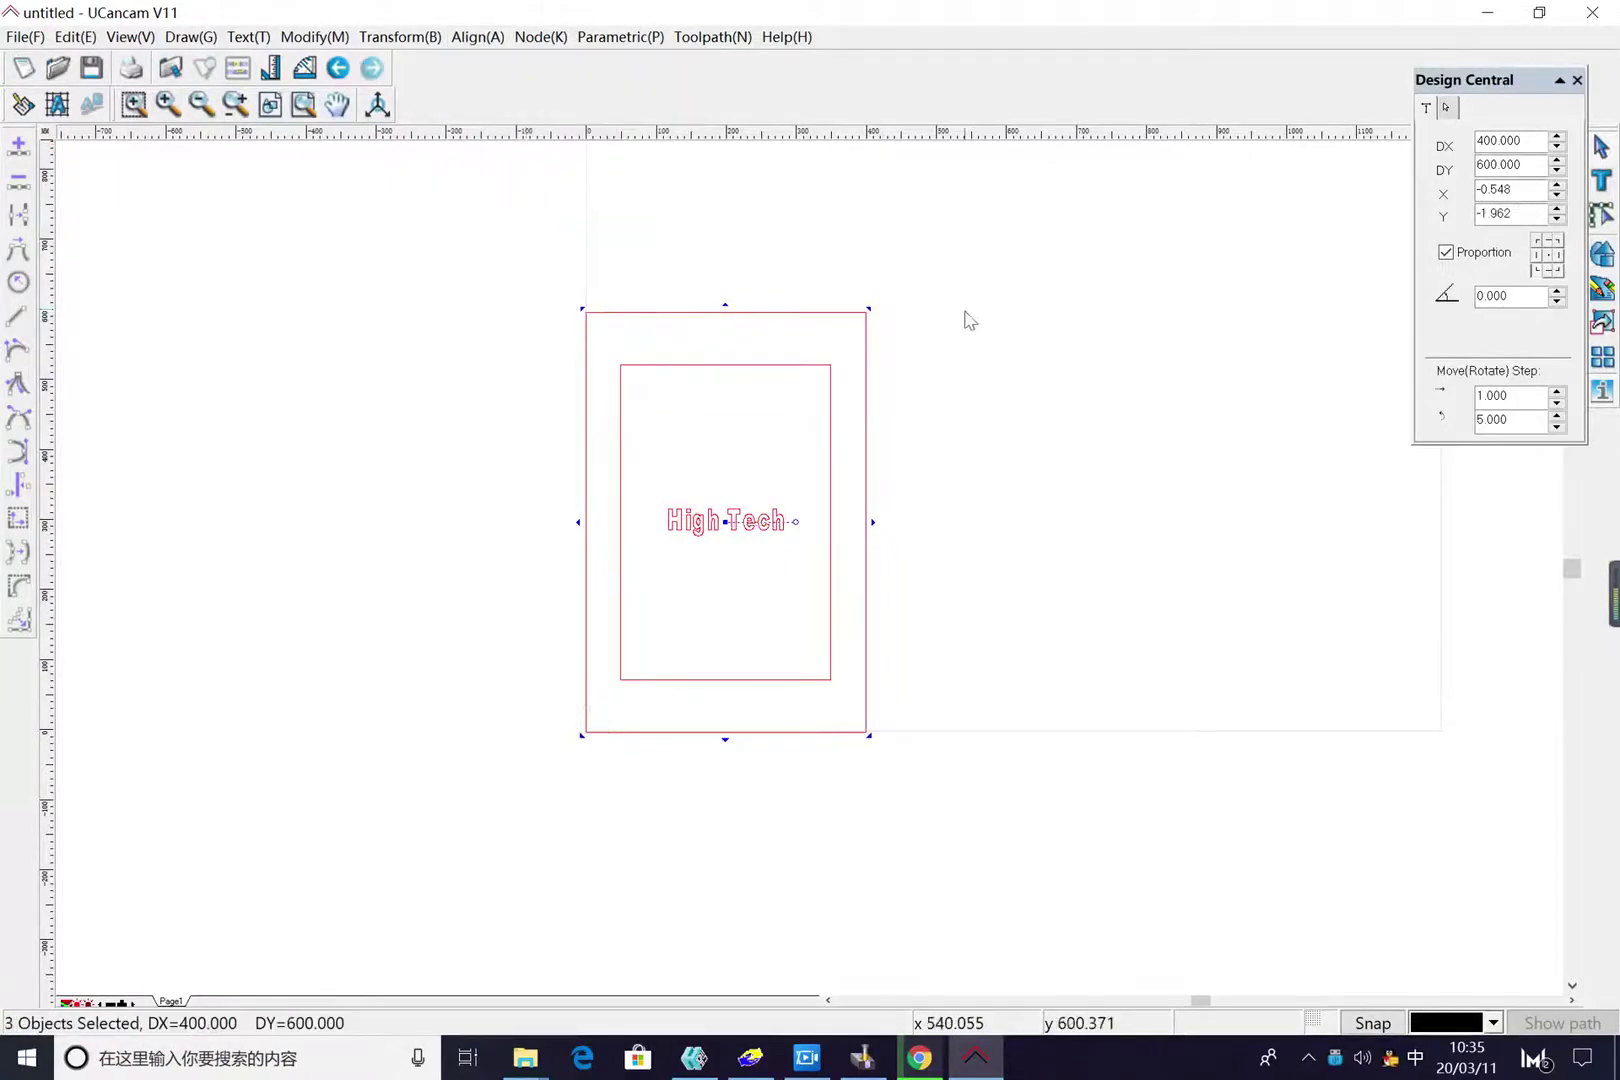
pyautogui.click(1059, 419)
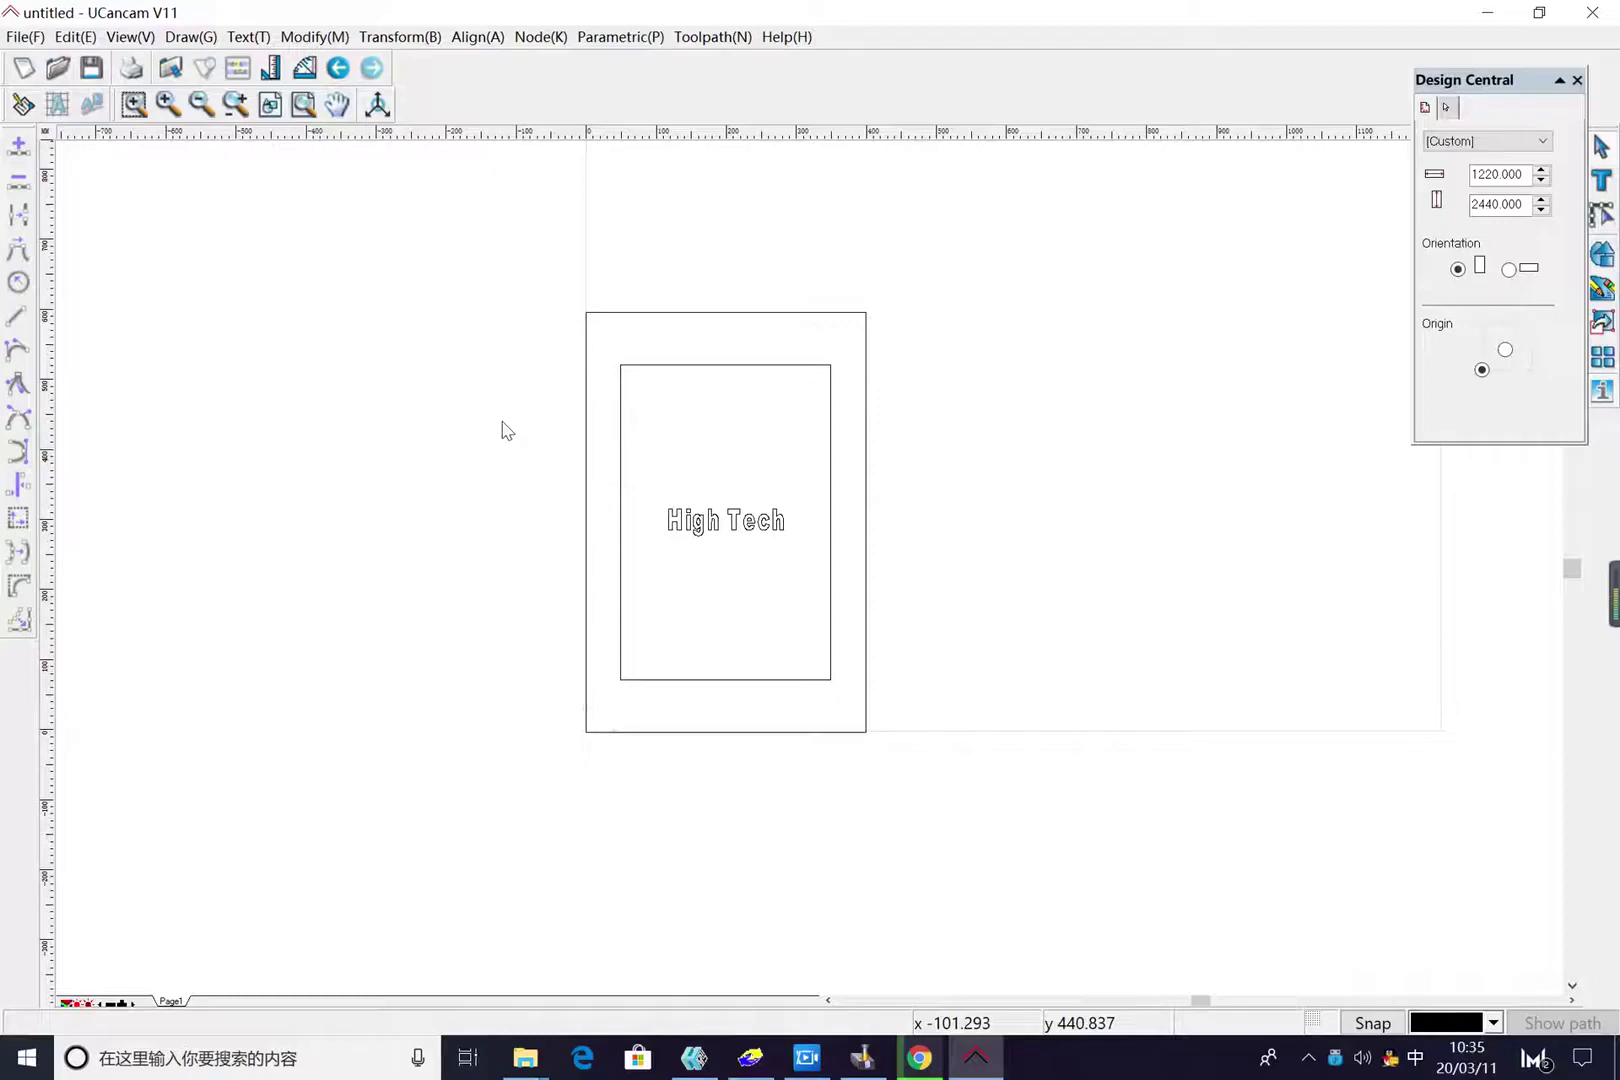
pyautogui.moveTo(503, 427); pyautogui.dragTo(896, 588)
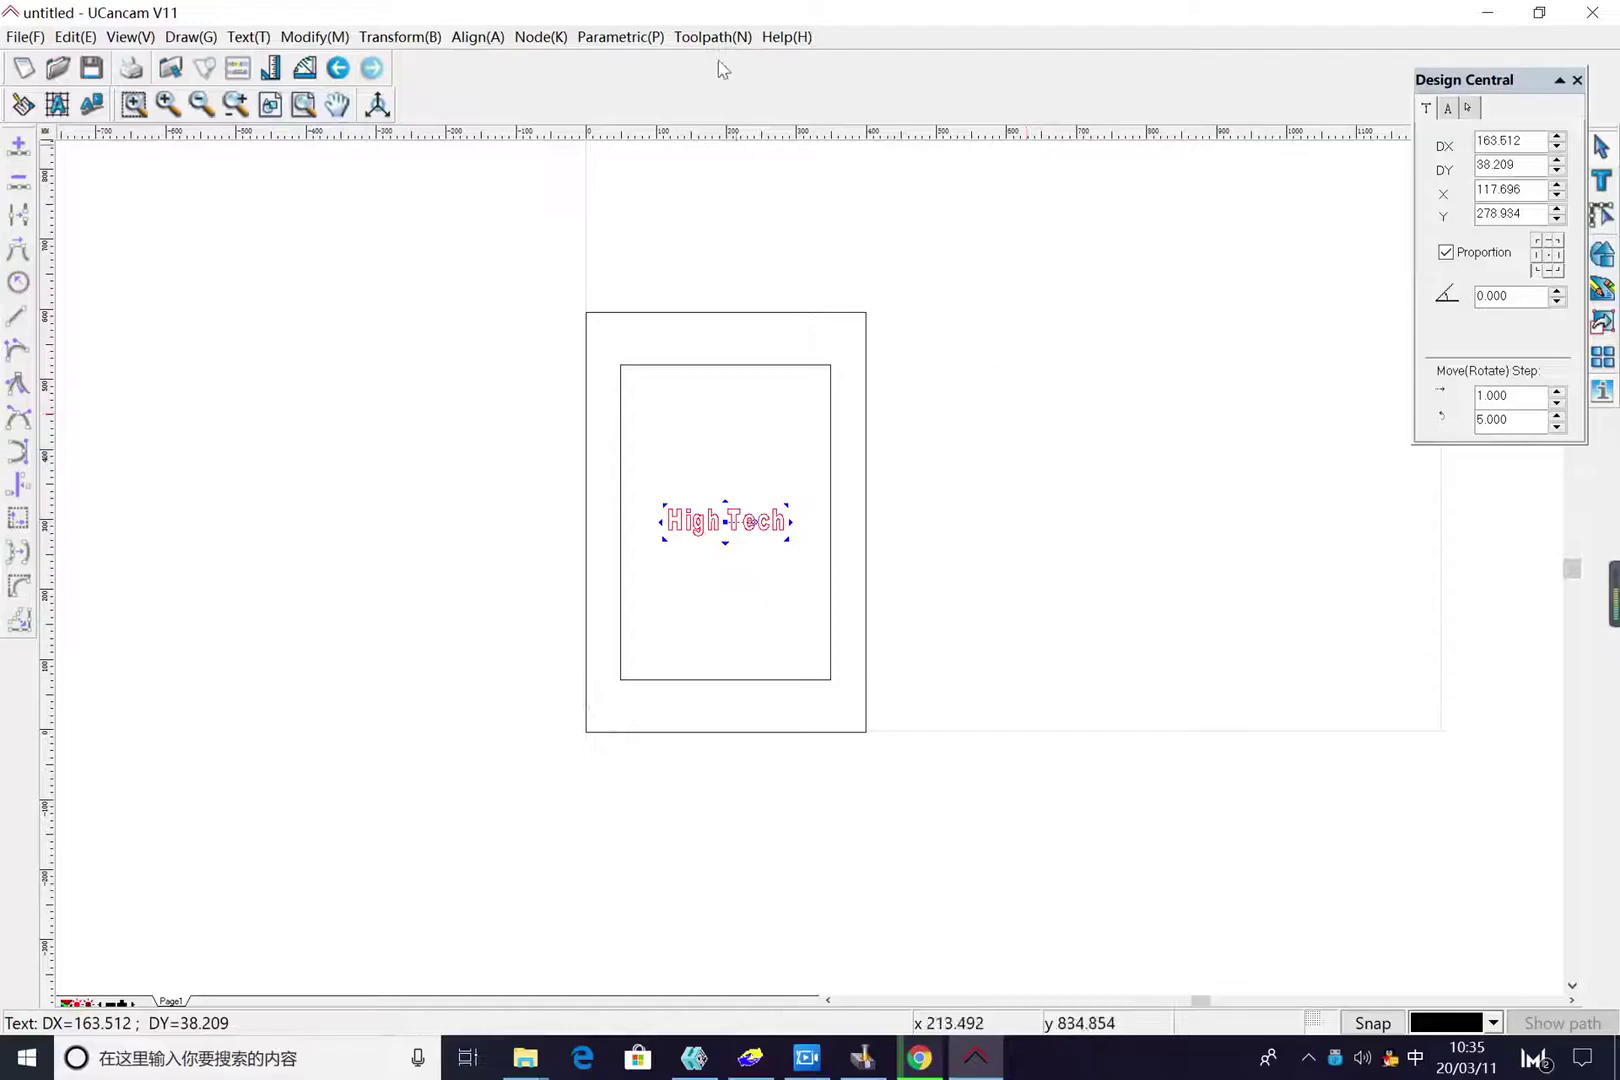
# Start a 3D Corner Engraving toolpath for the text and open its tool library
pyautogui.click(705, 38)
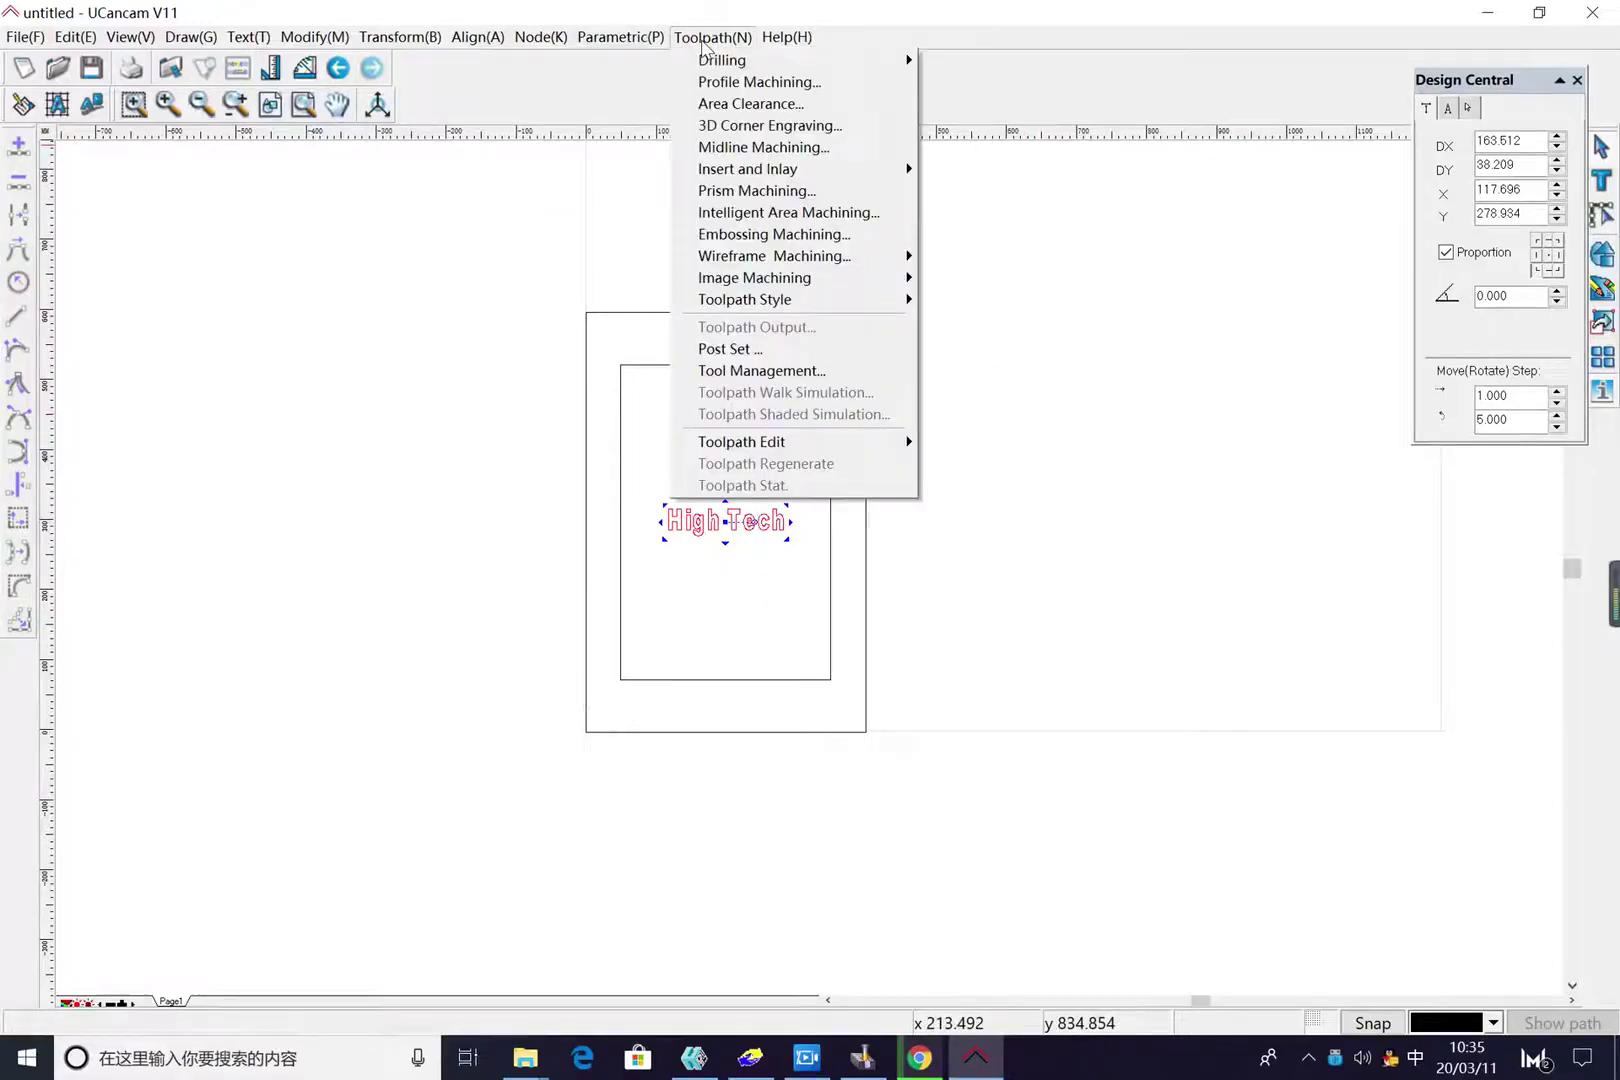
pyautogui.click(734, 127)
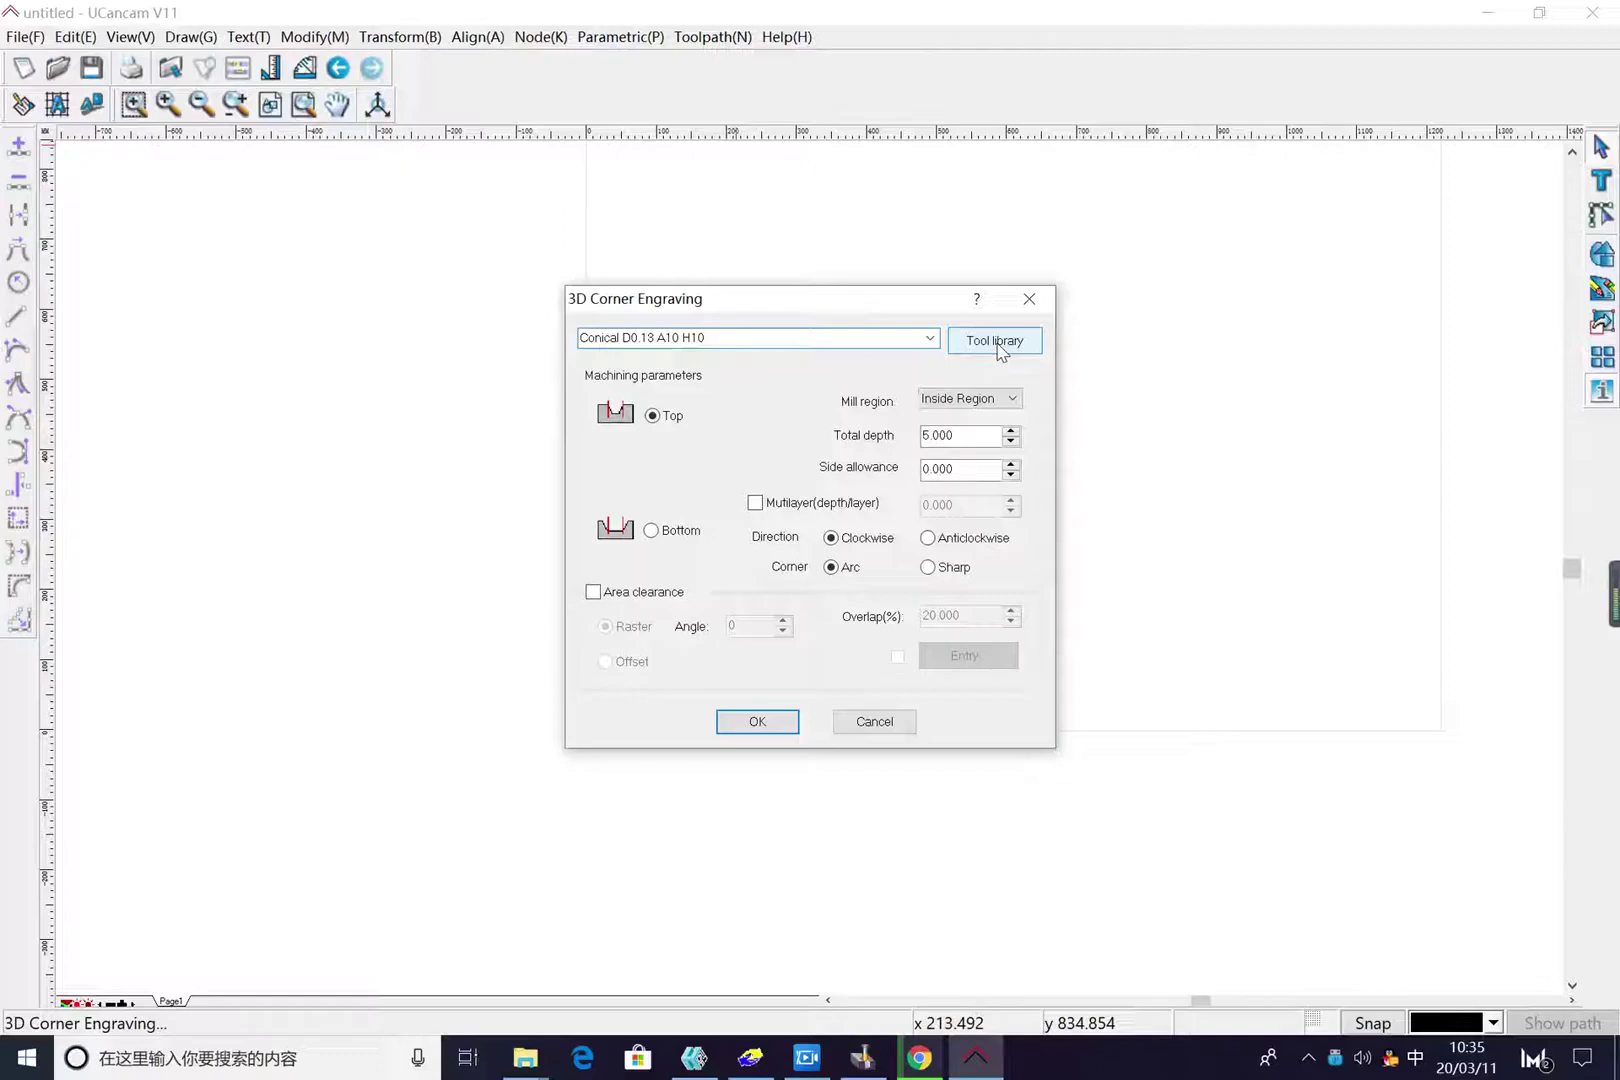
pyautogui.click(995, 341)
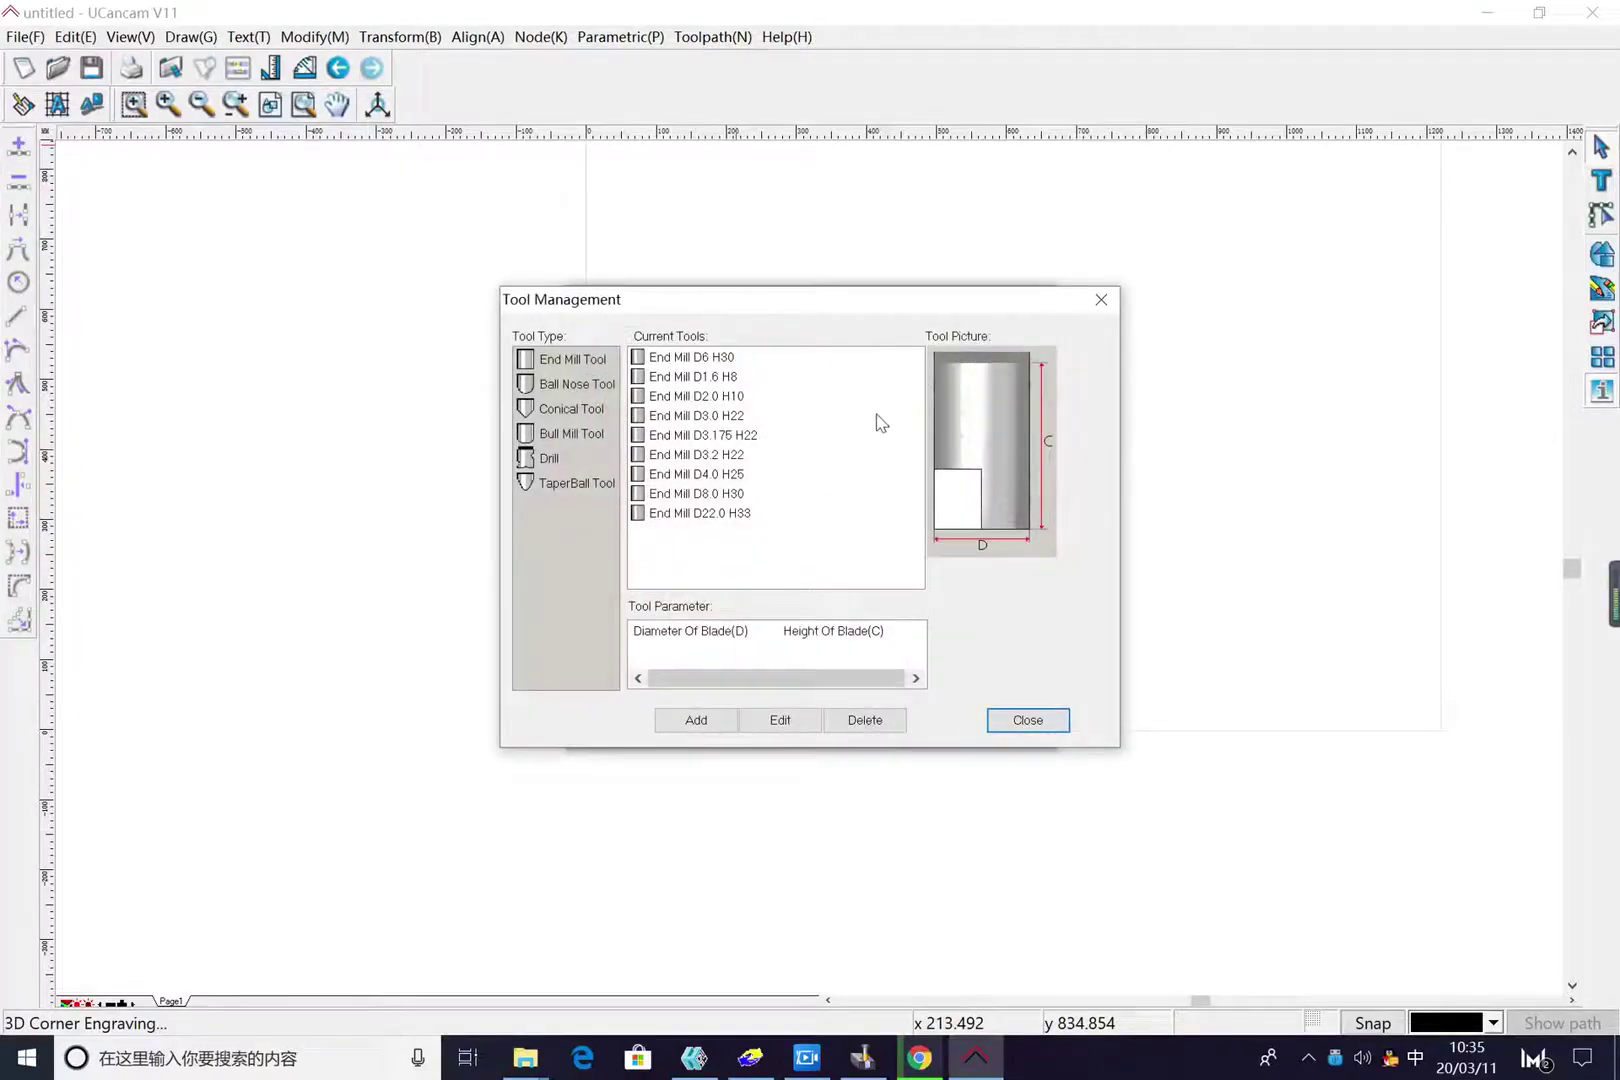
# Pick the Conical D0.13 A10 H10 cutter, confirming 0.10 diameter, 60° half angle and 15000 rpm
pyautogui.click(530, 413)
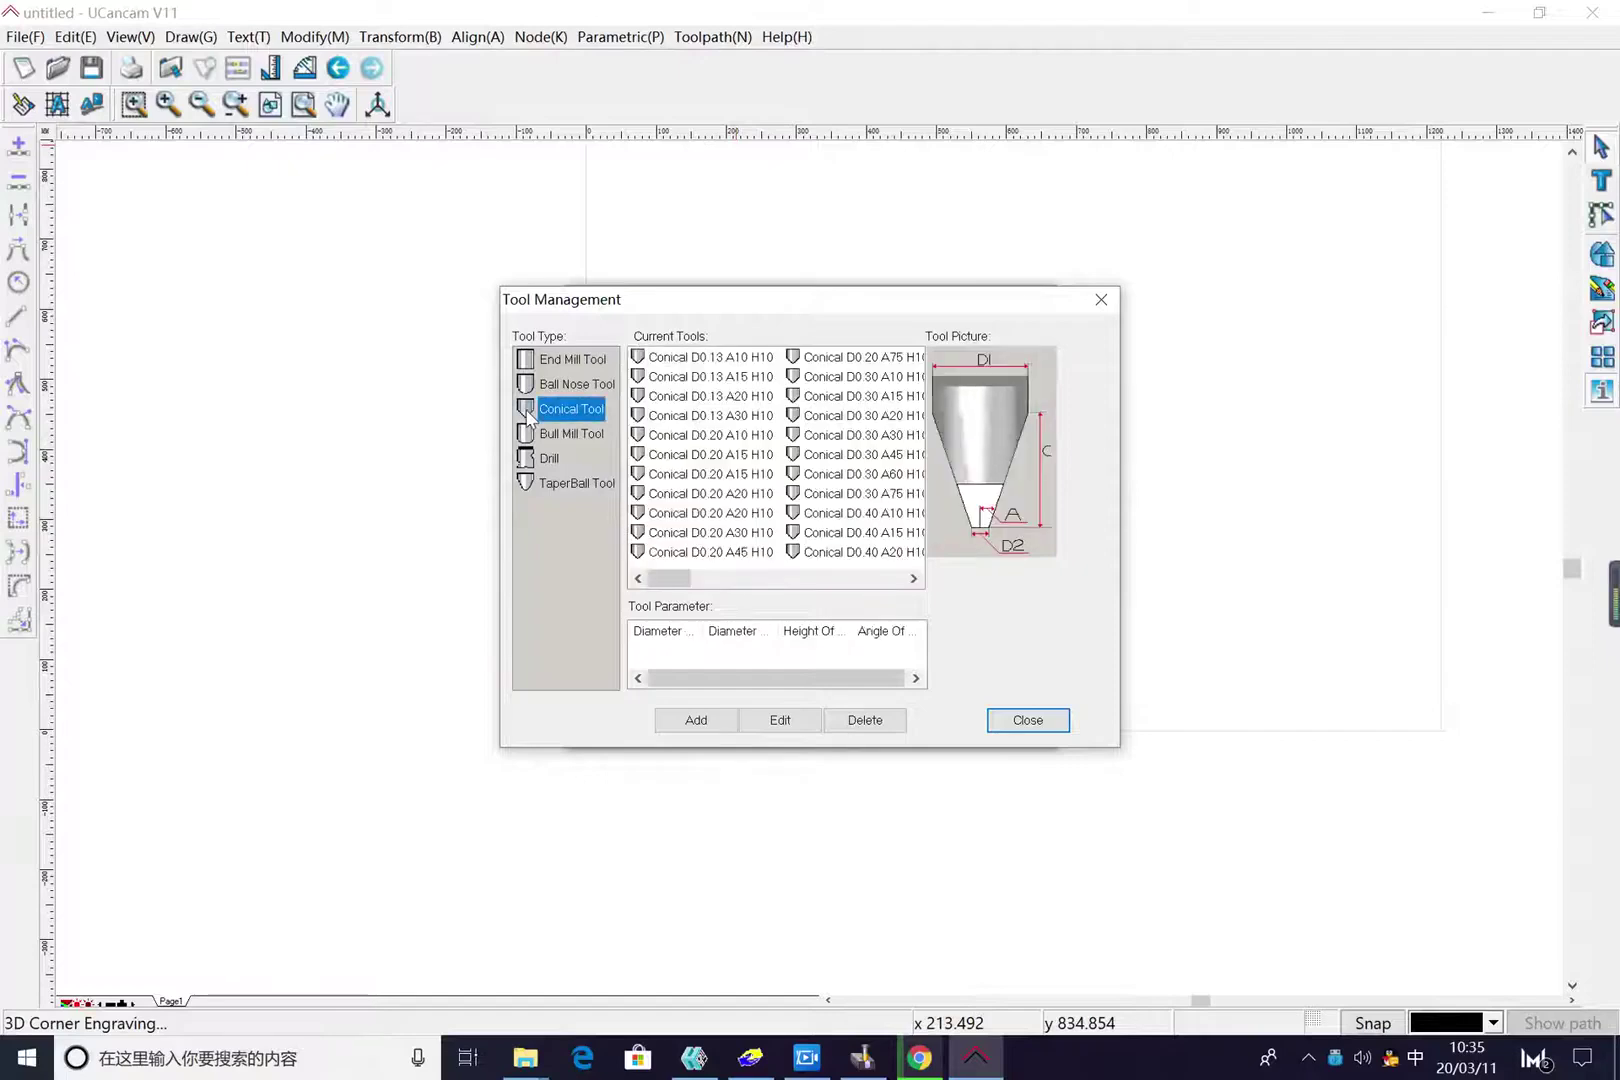
pyautogui.click(715, 358)
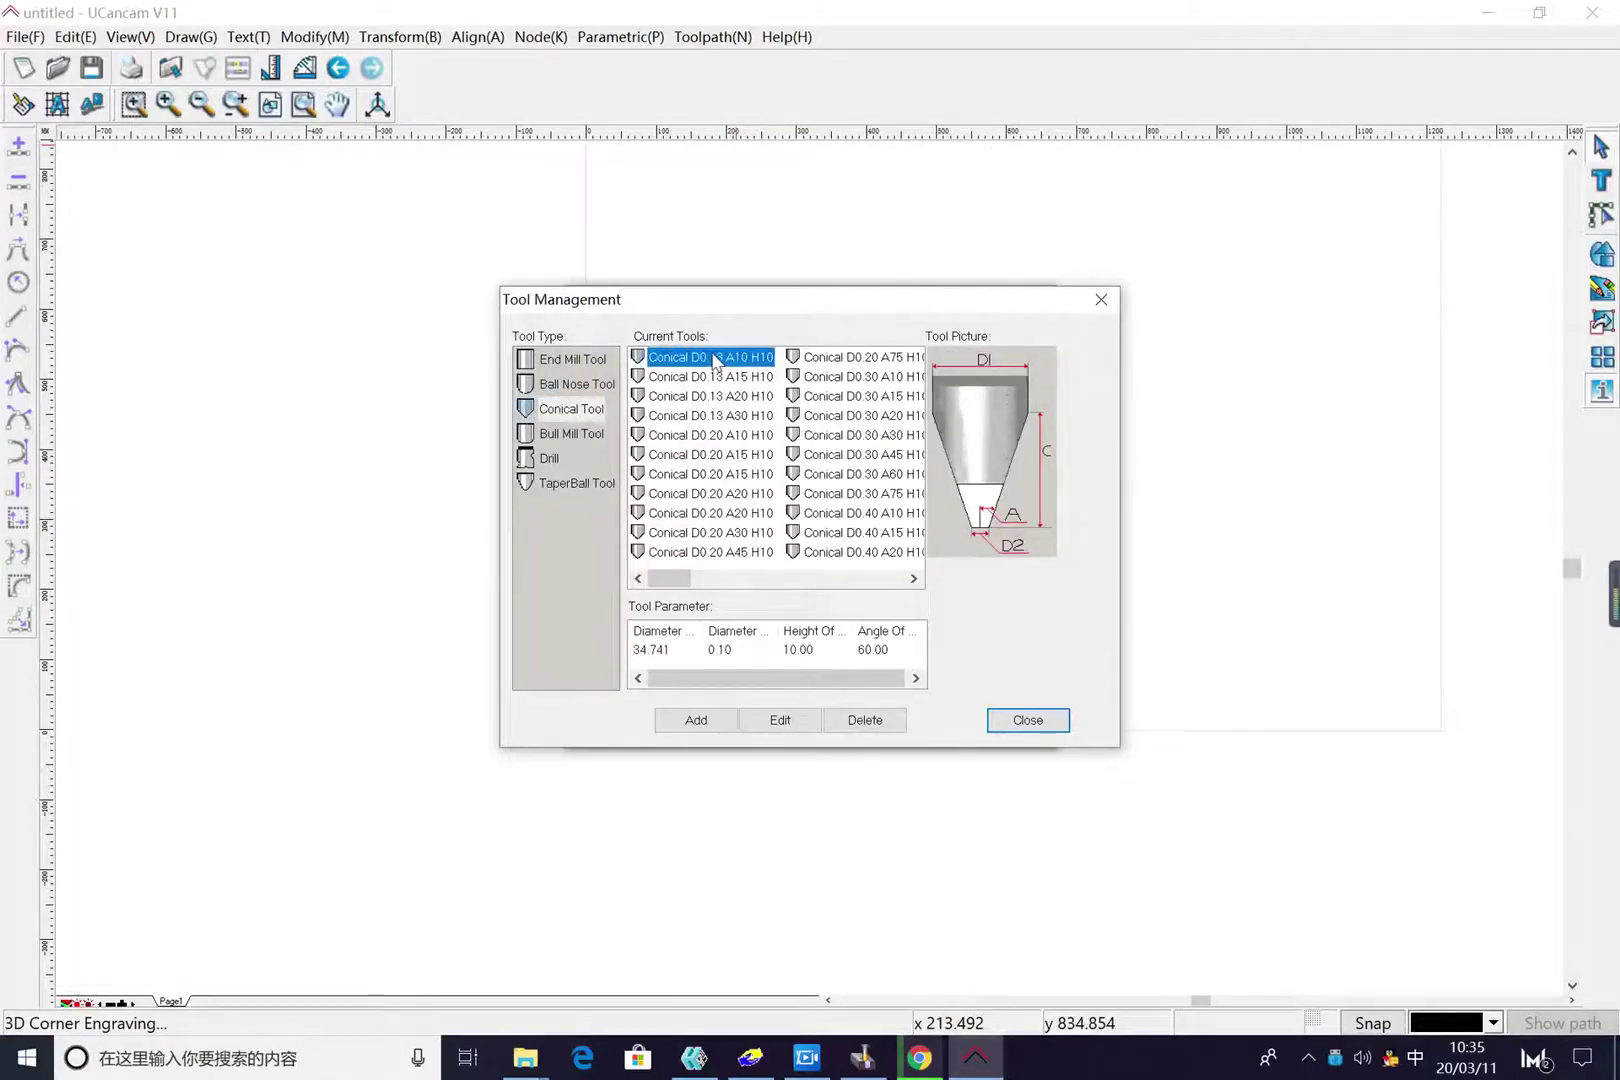
pyautogui.click(793, 721)
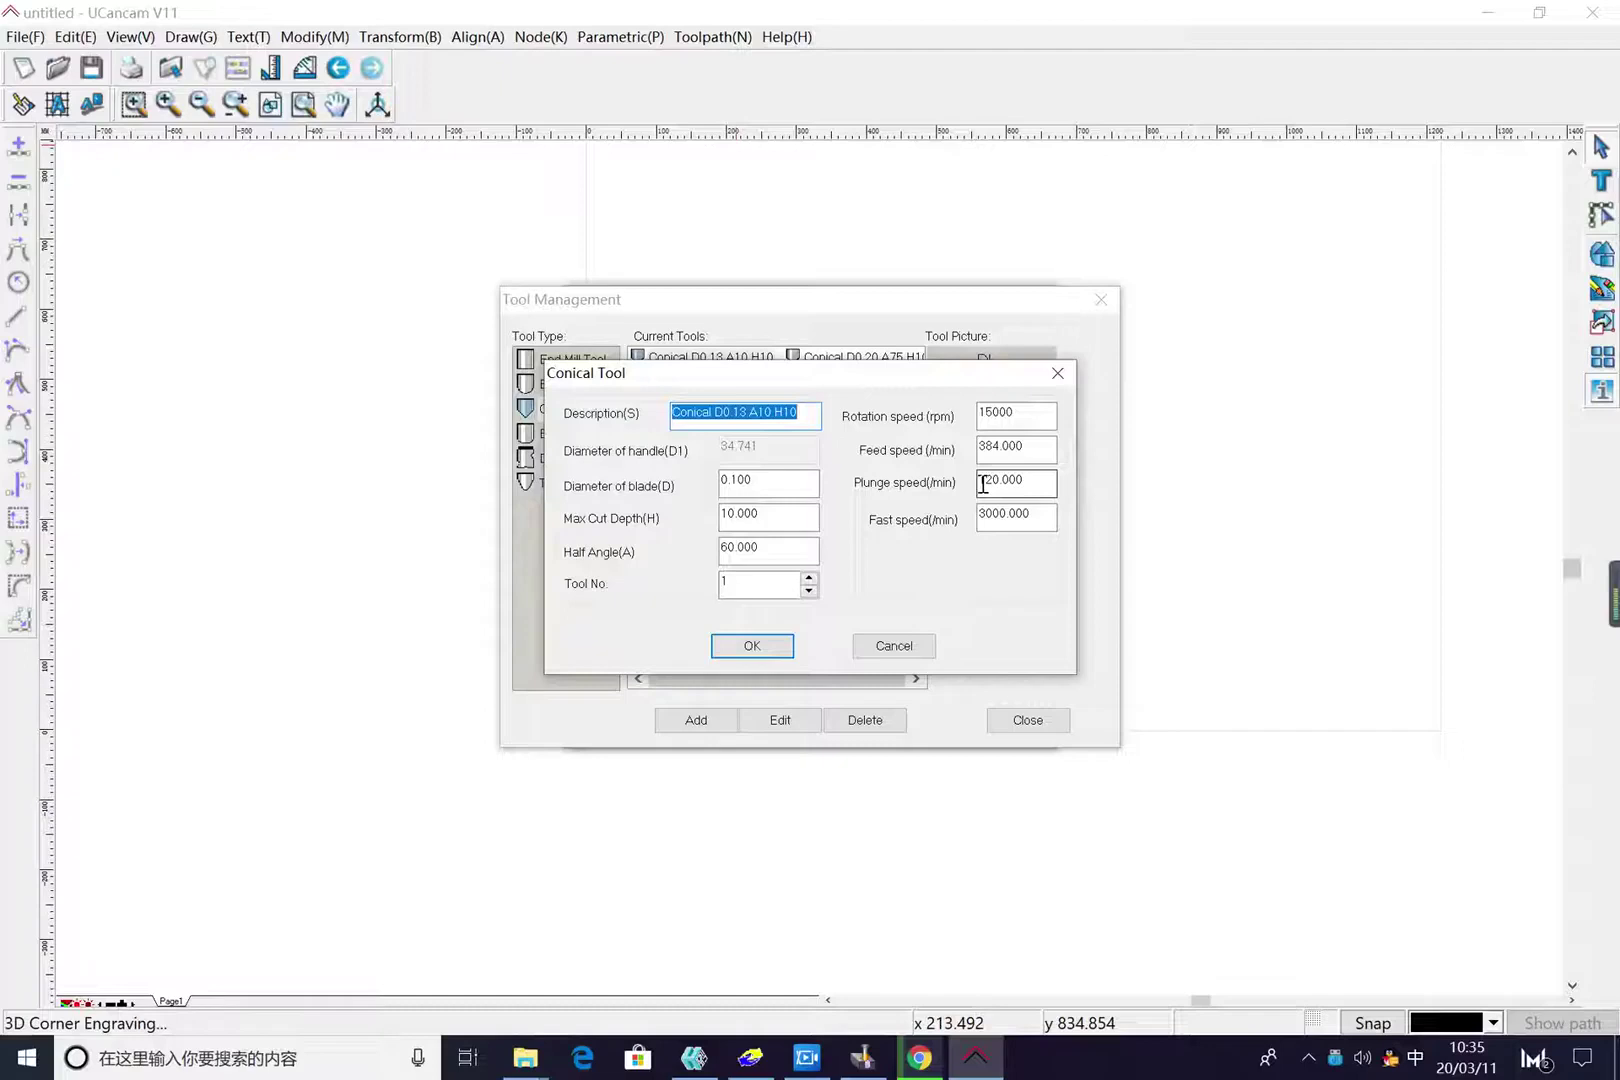
pyautogui.click(749, 486)
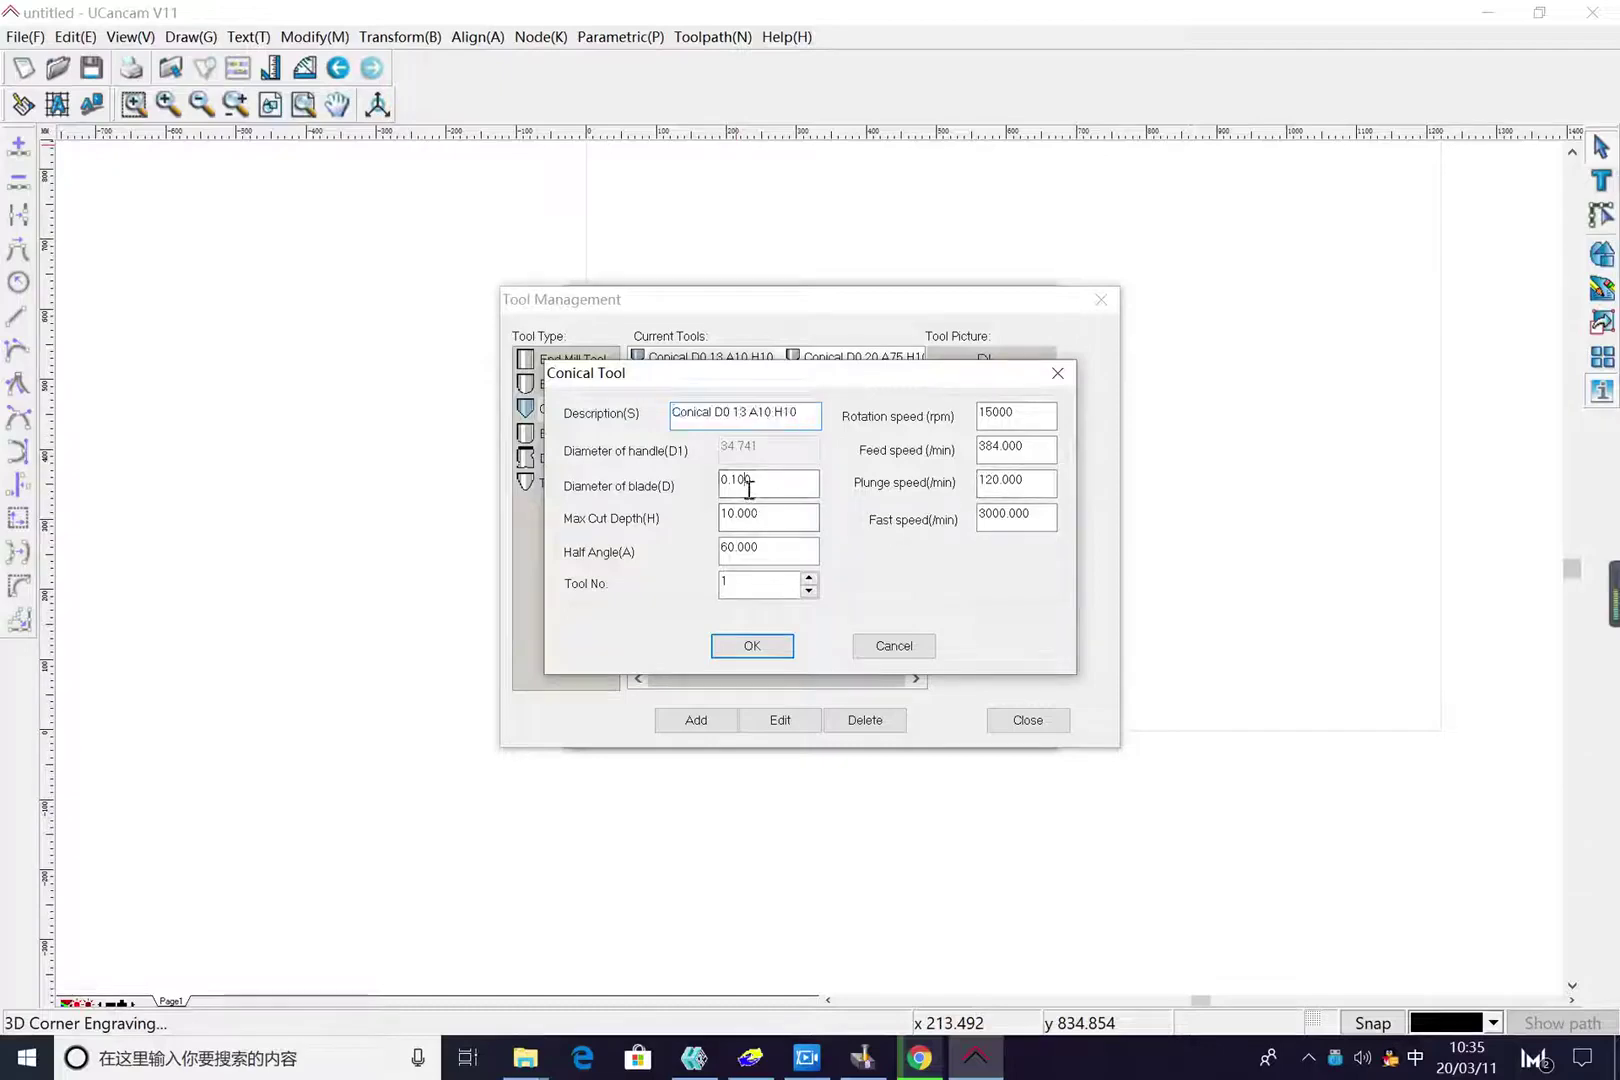
pyautogui.click(764, 552)
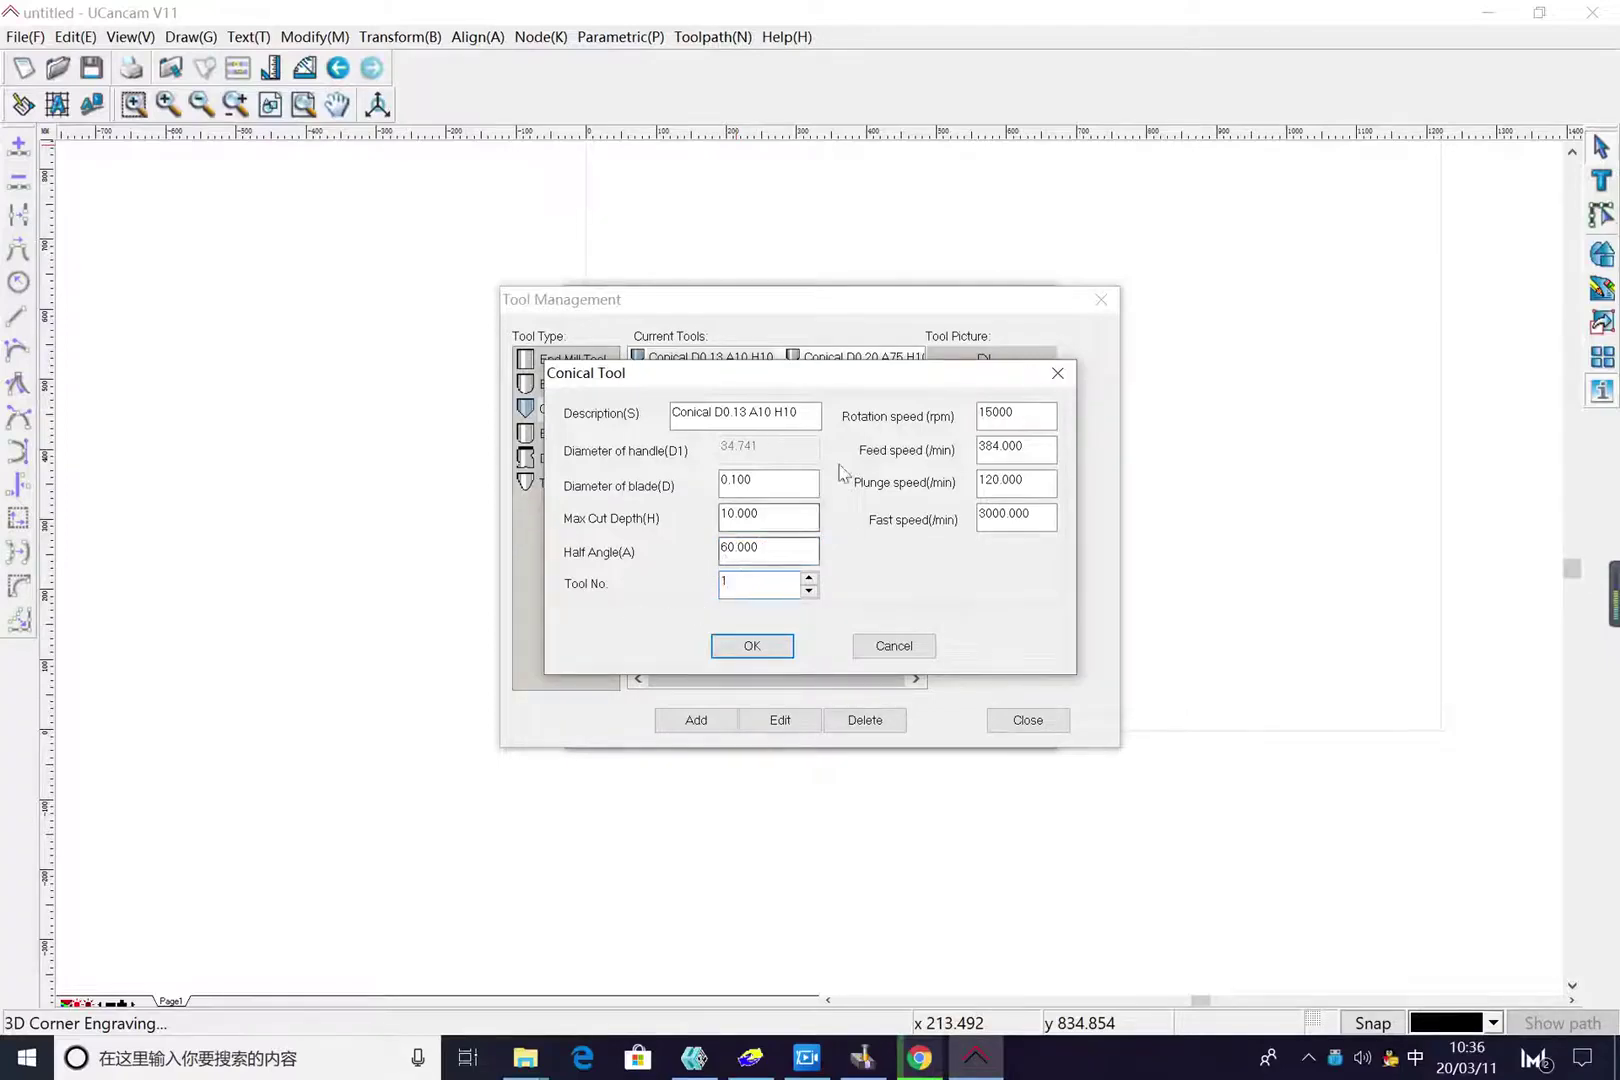
pyautogui.click(1018, 408)
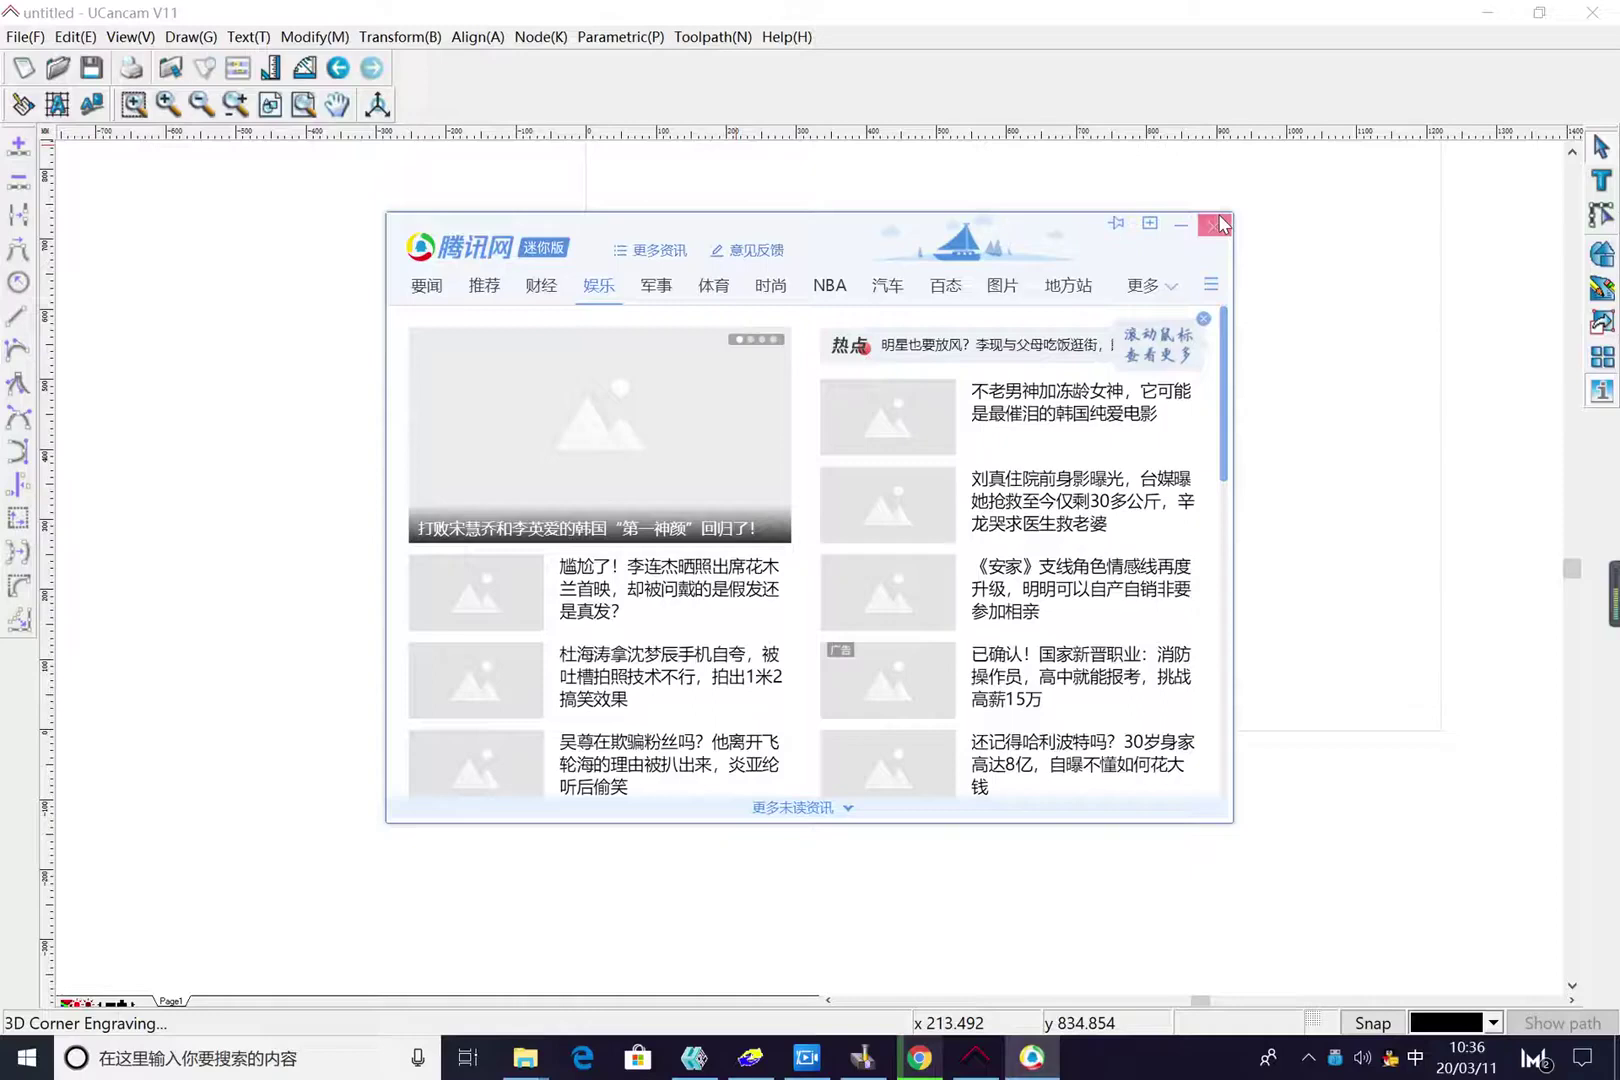
pyautogui.click(1215, 226)
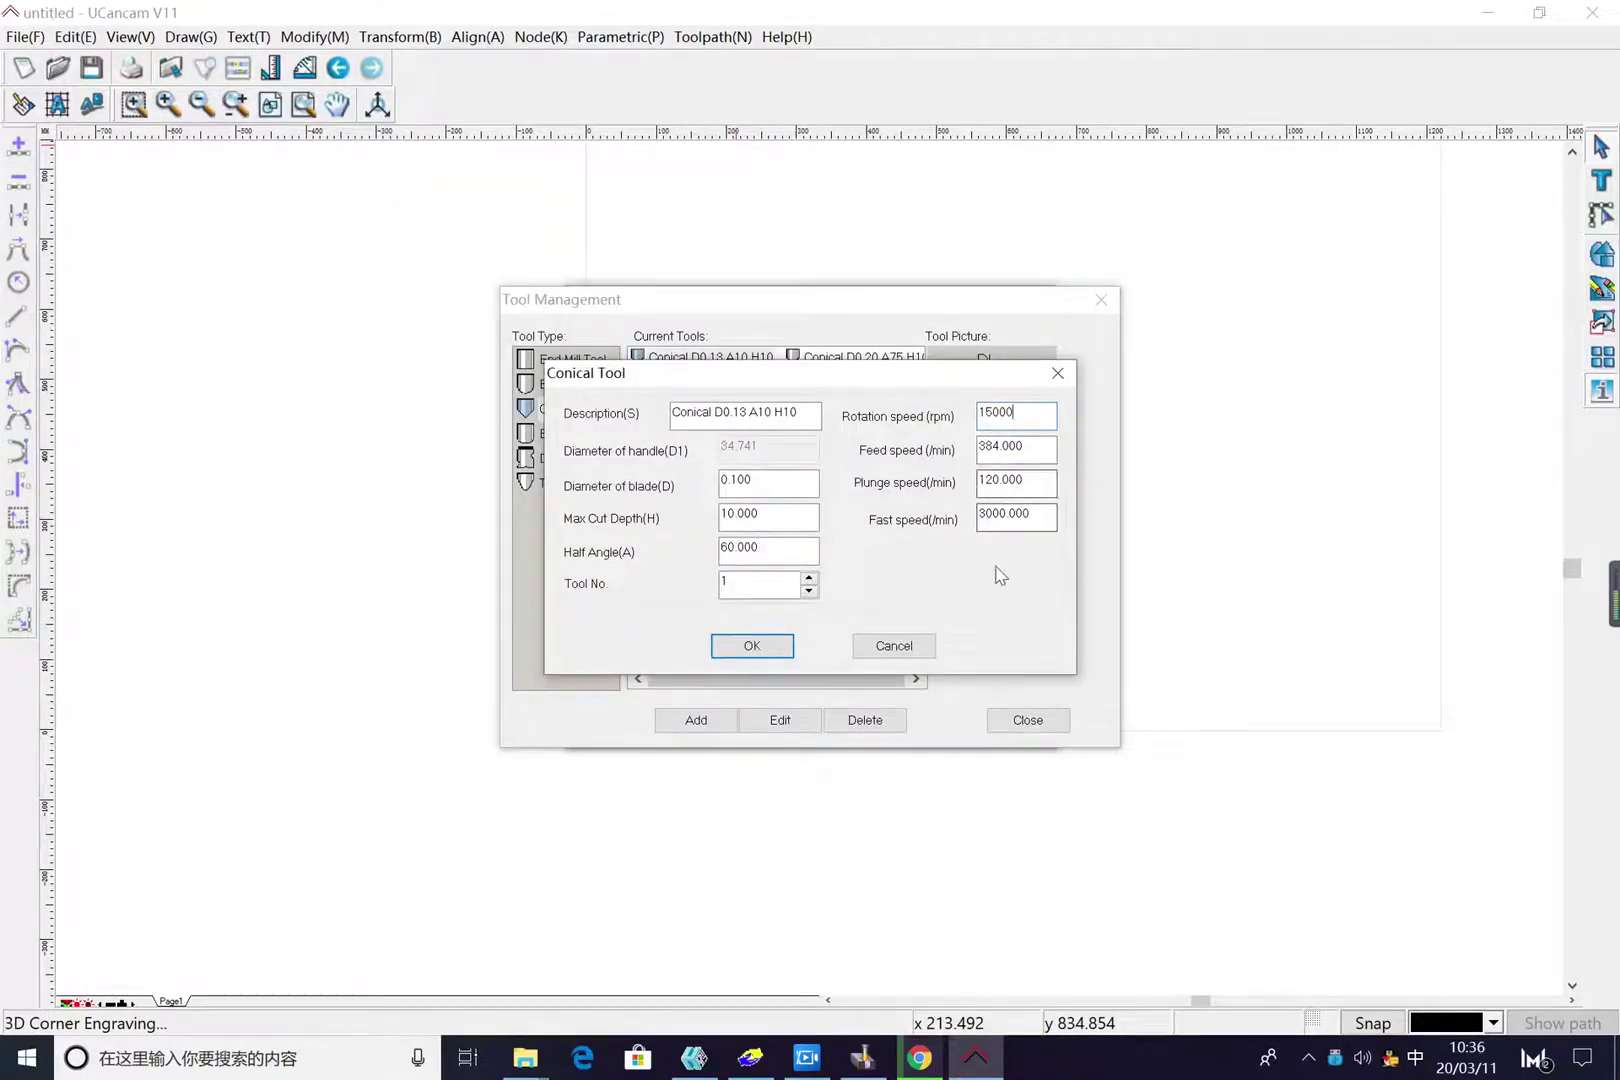
pyautogui.click(750, 646)
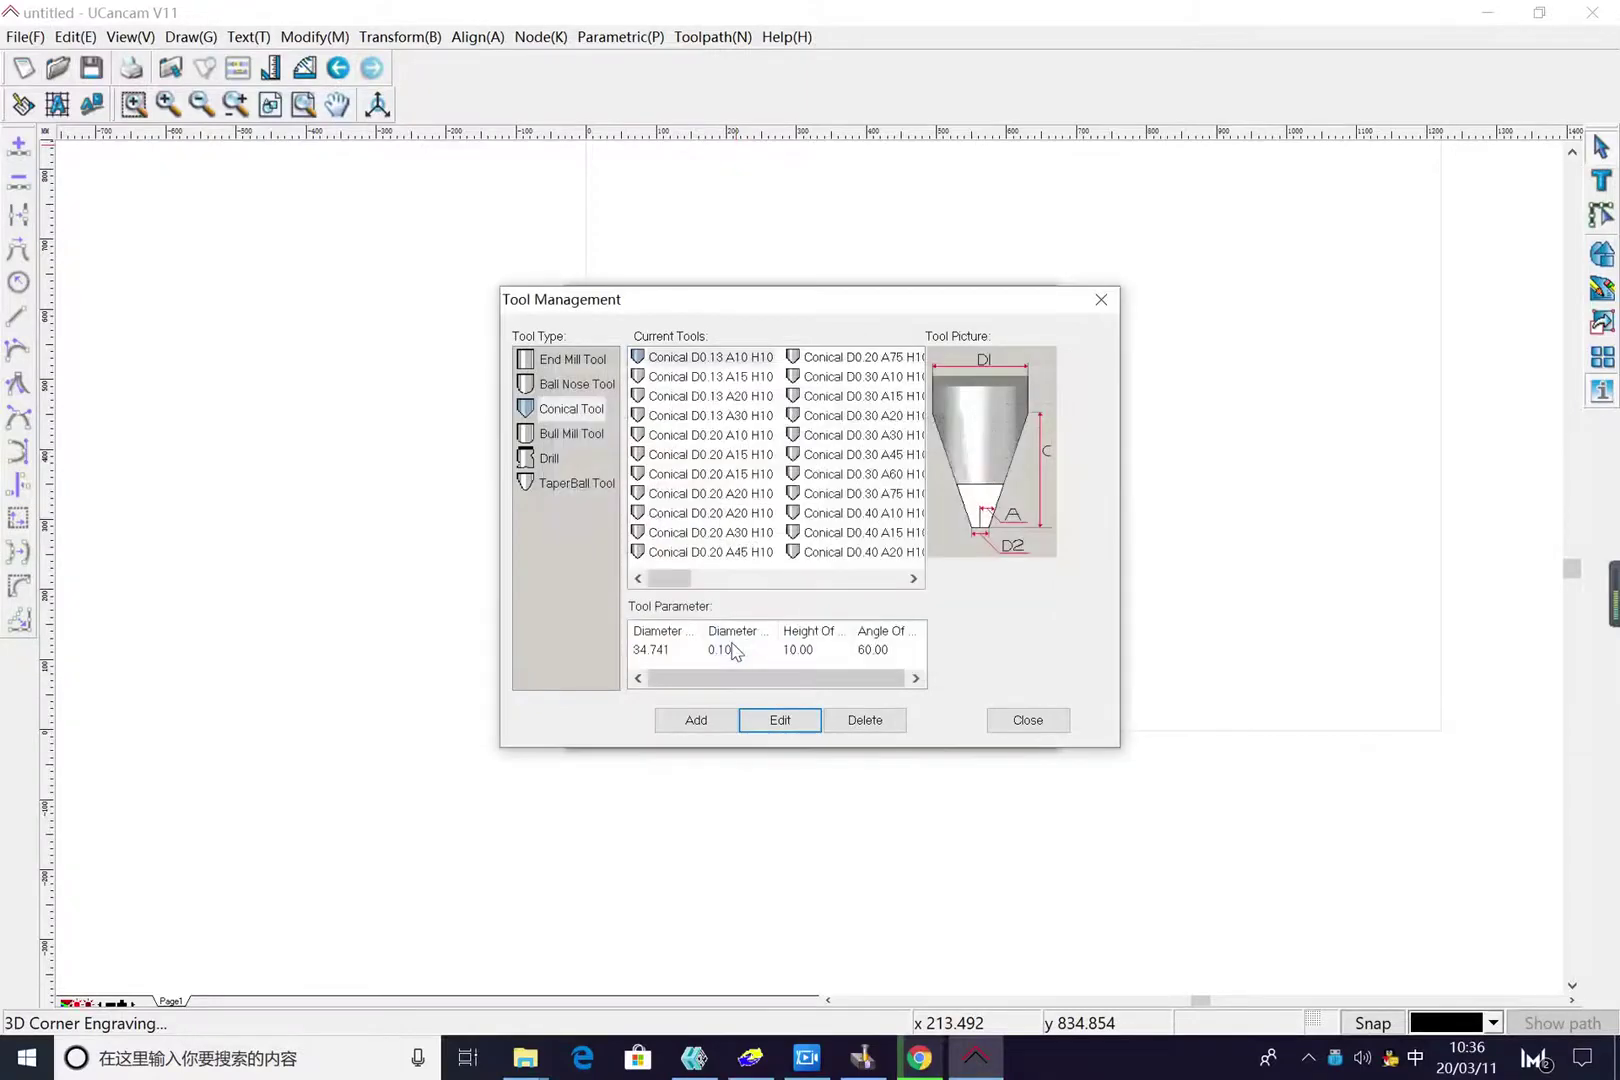
# Check the total depth and accept the Conical D0.13 A10 H10 corner engraving inside the High Tech letters
pyautogui.click(1027, 720)
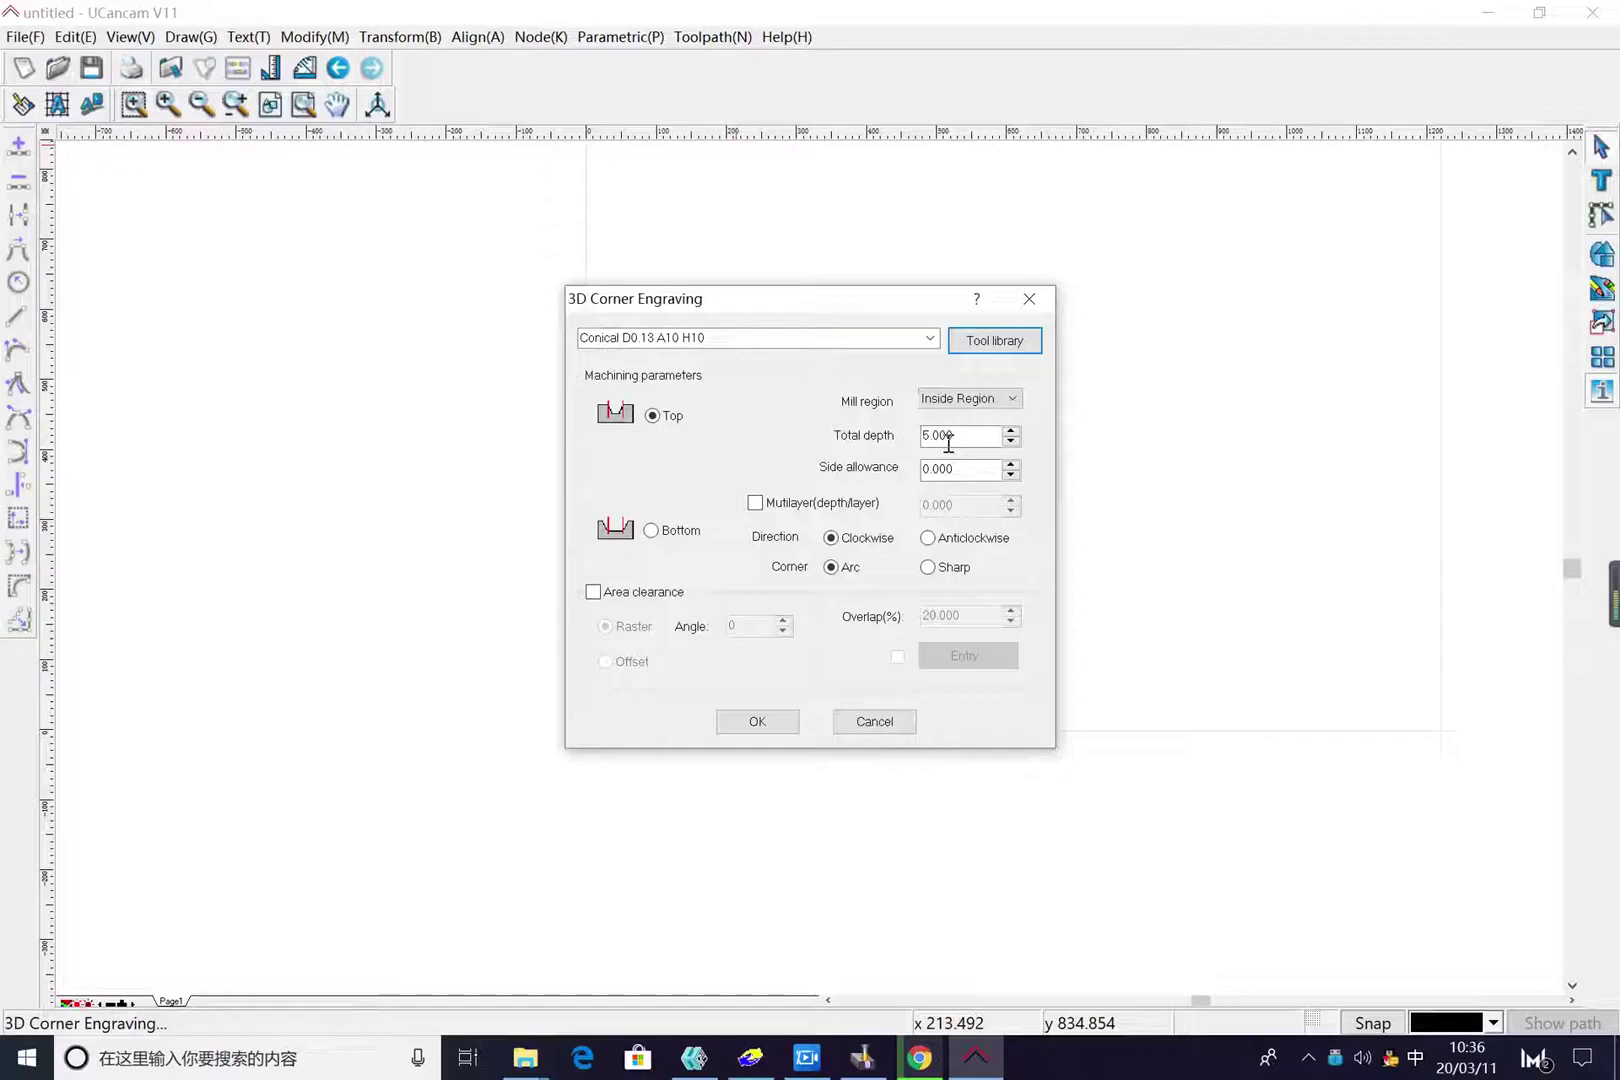
pyautogui.moveTo(934, 437); pyautogui.dragTo(903, 449)
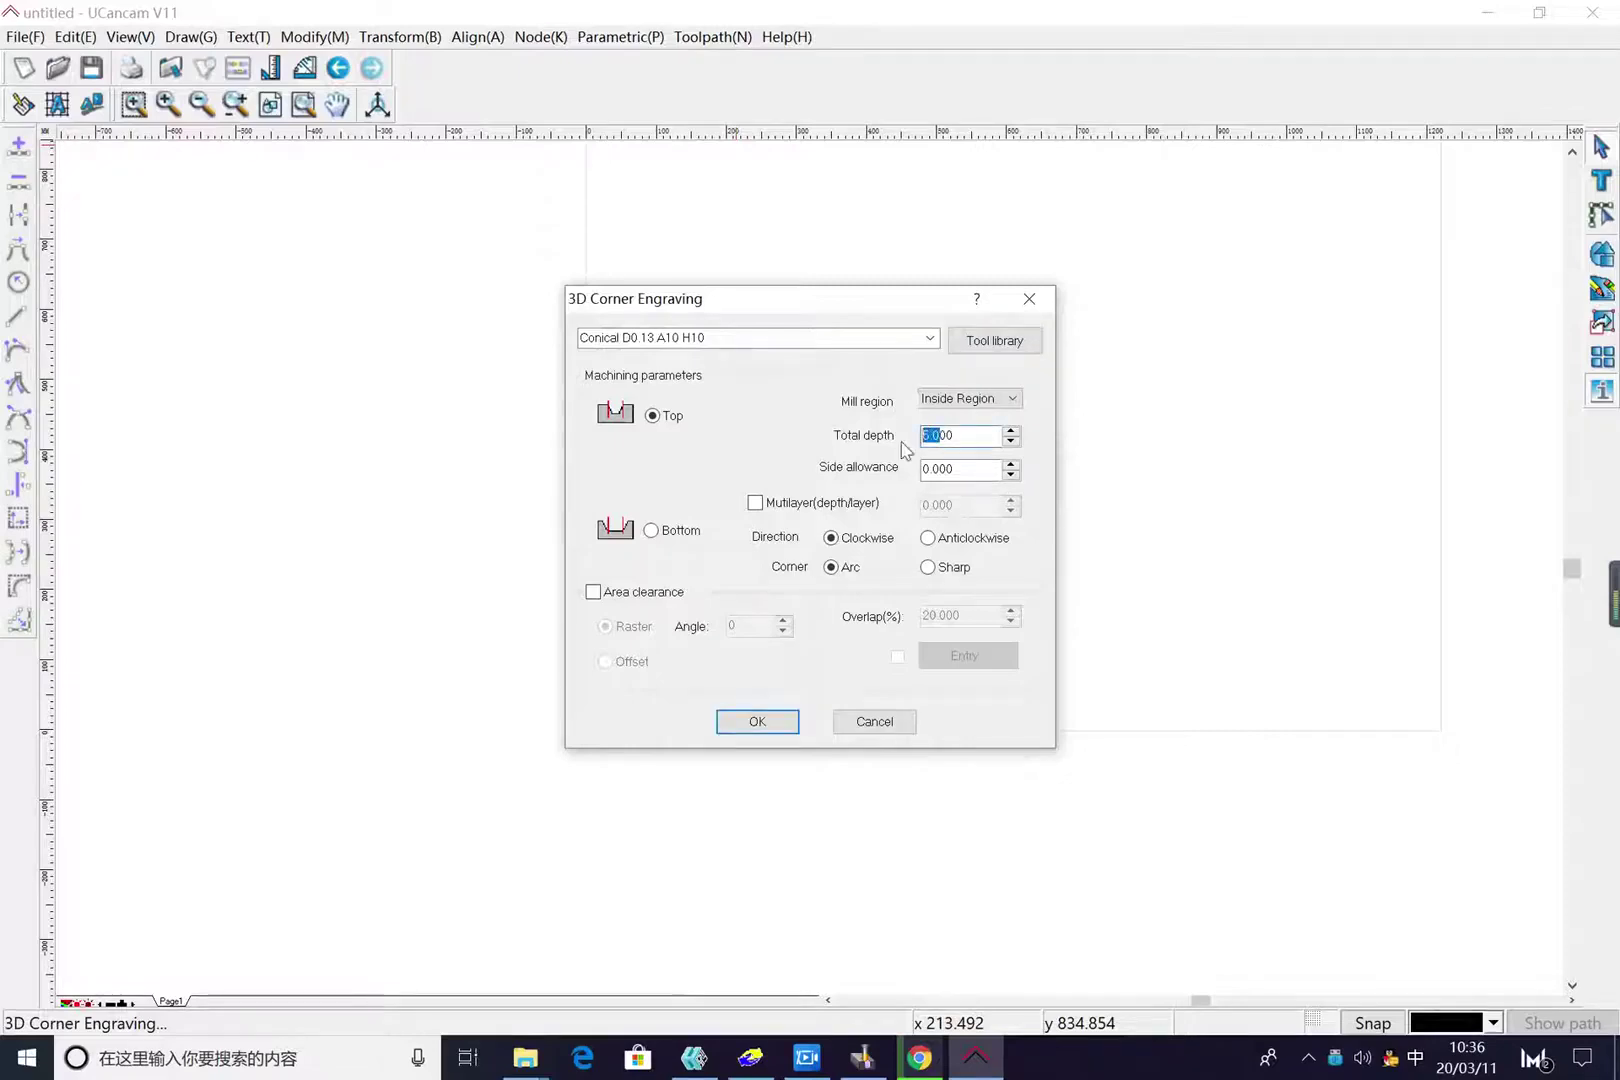
pyautogui.click(770, 728)
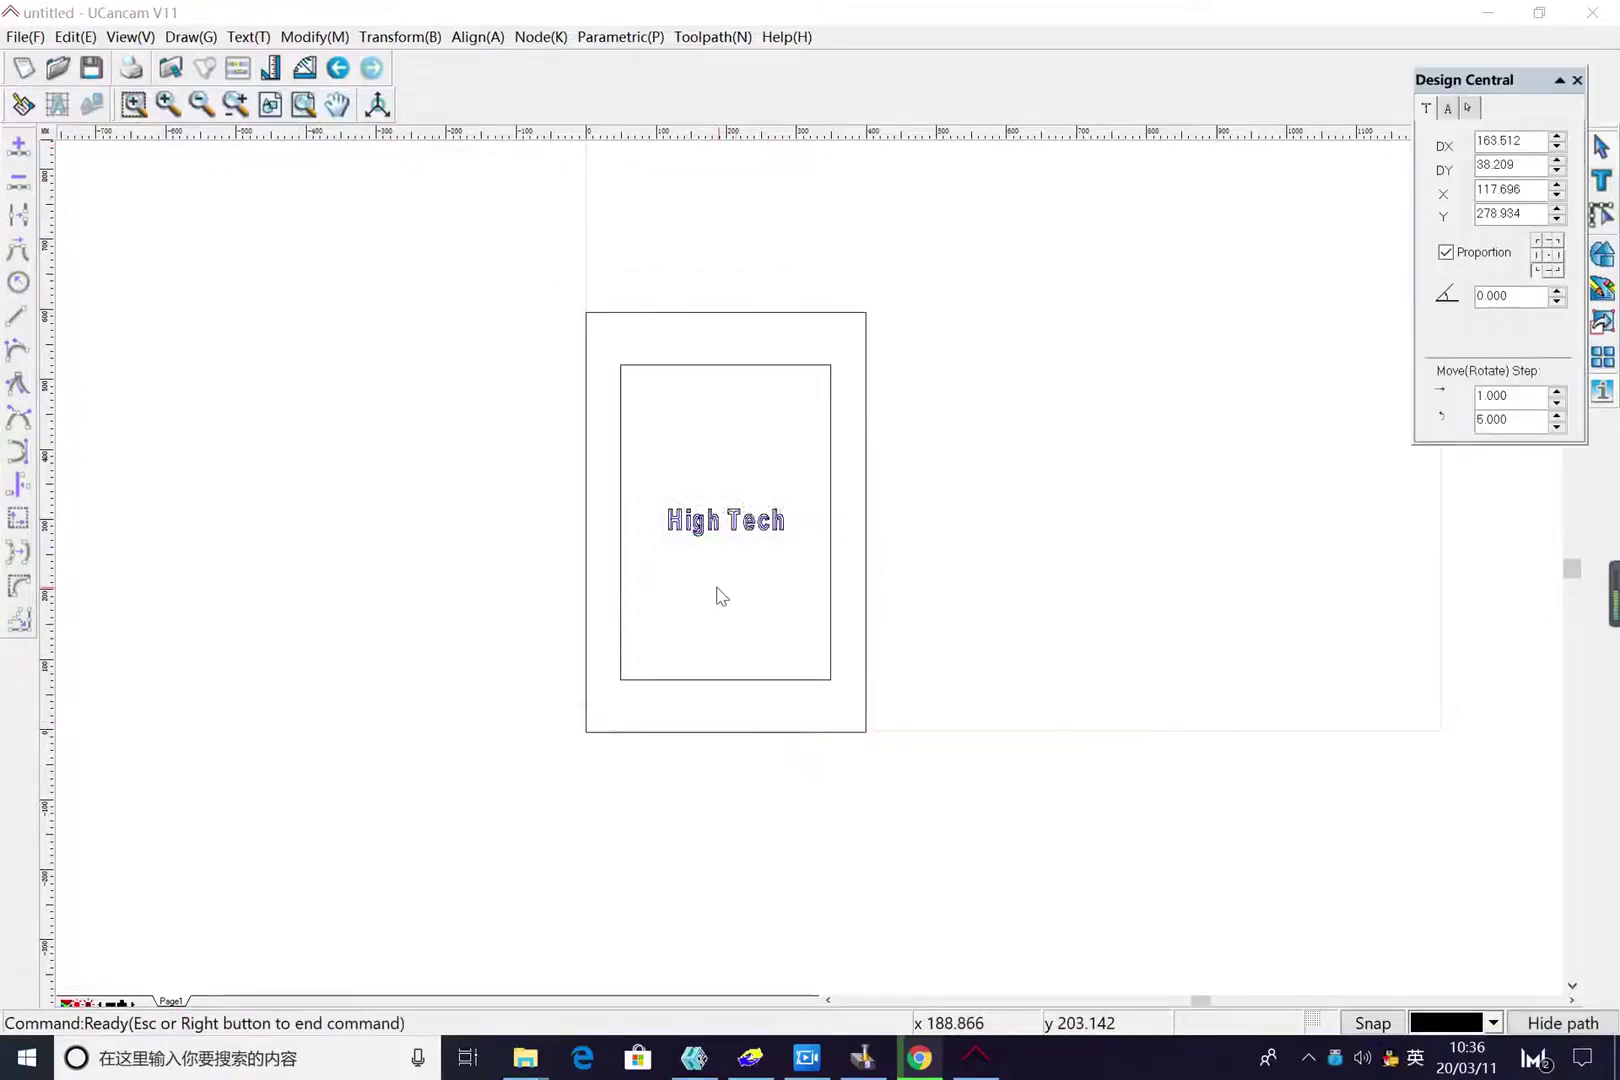
pyautogui.click(707, 540)
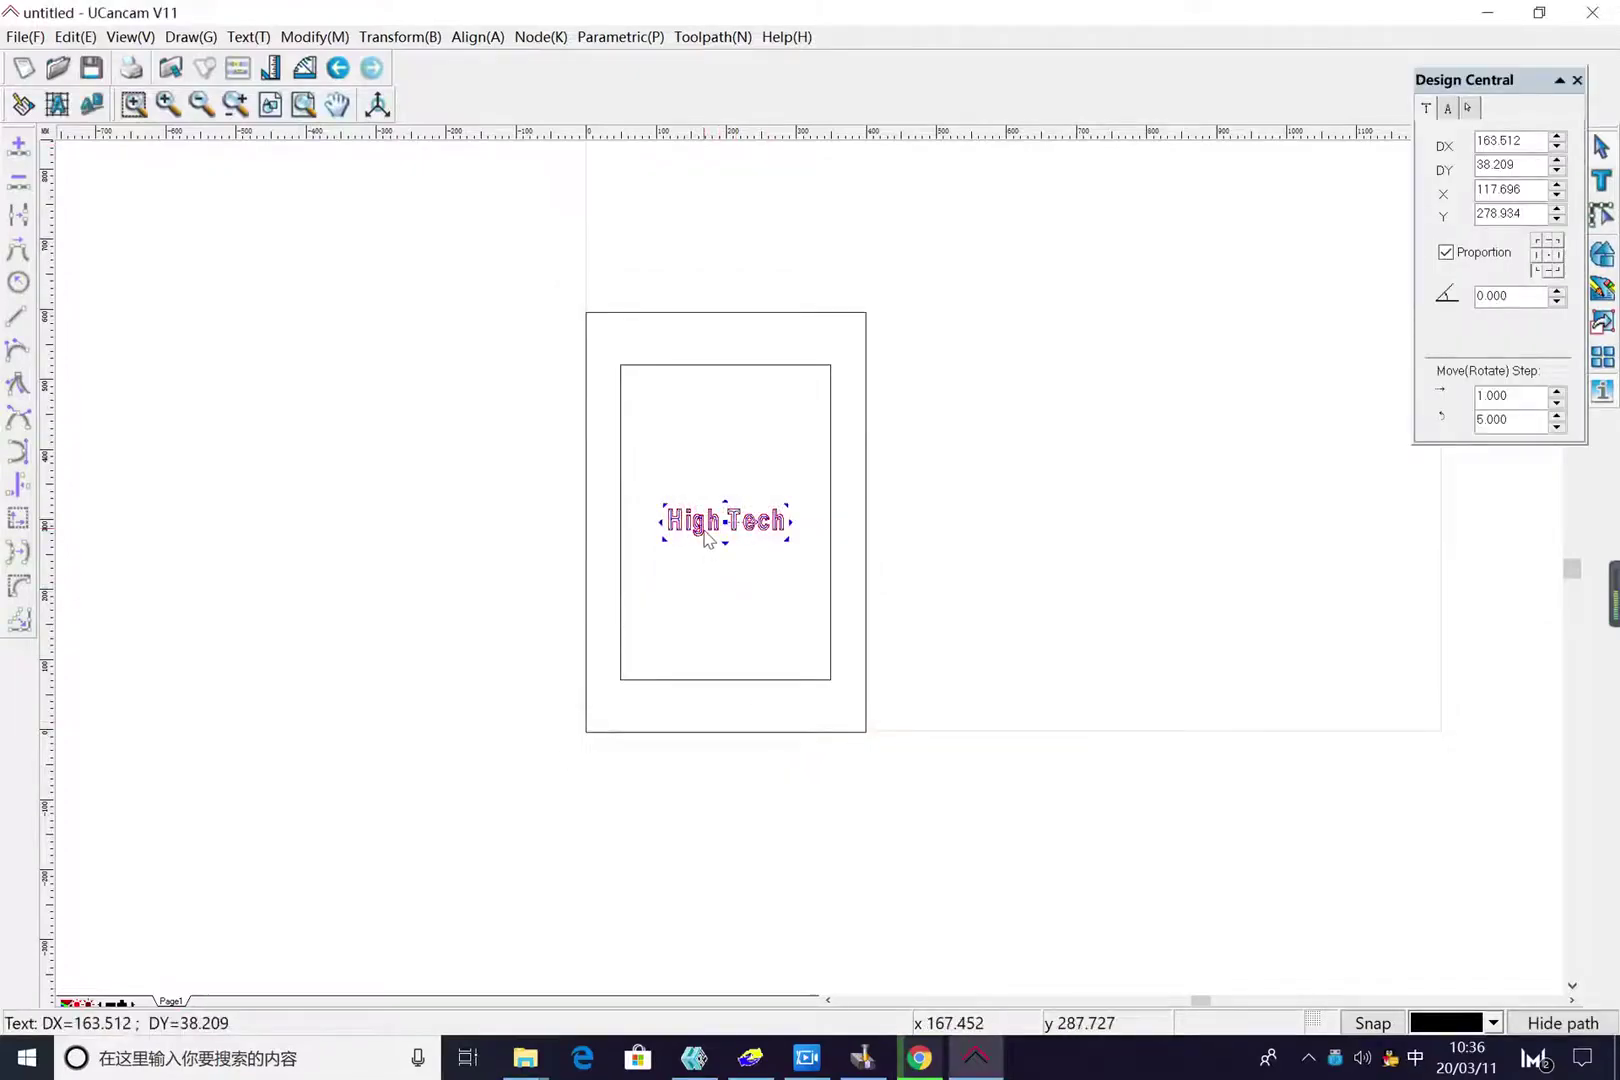
pyautogui.scroll(5, 716, 521)
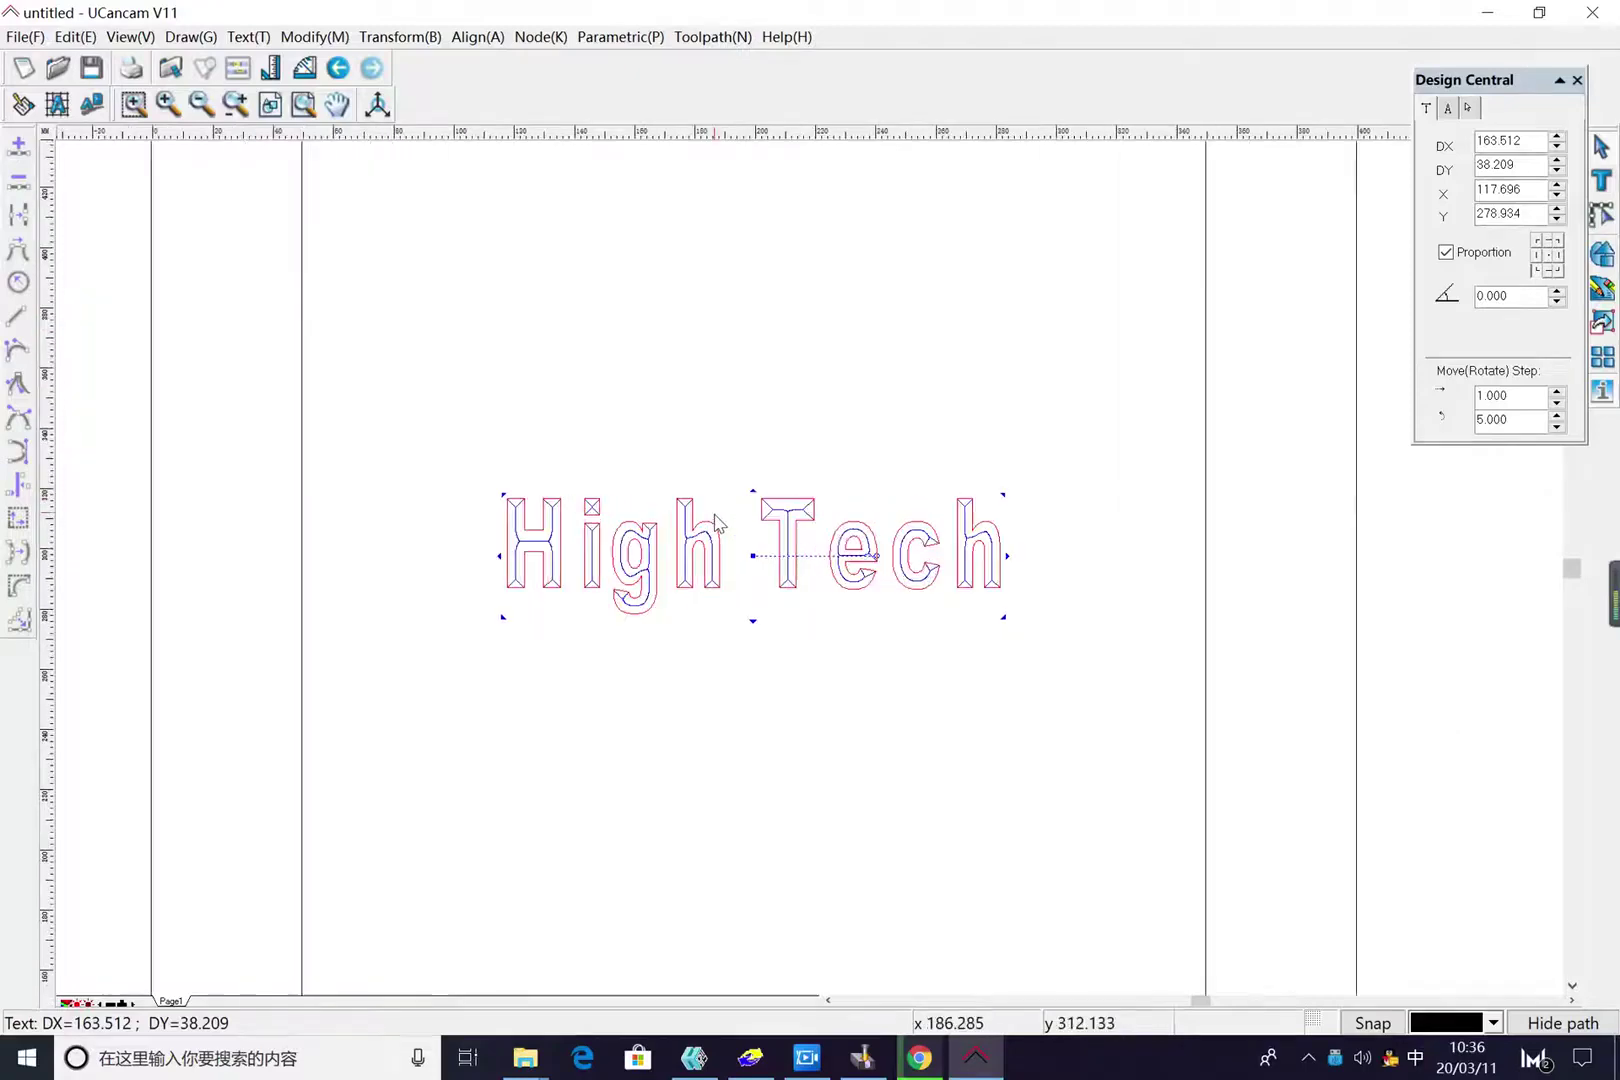
pyautogui.scroll(-1, 714, 521)
pyautogui.scroll(2, 712, 520)
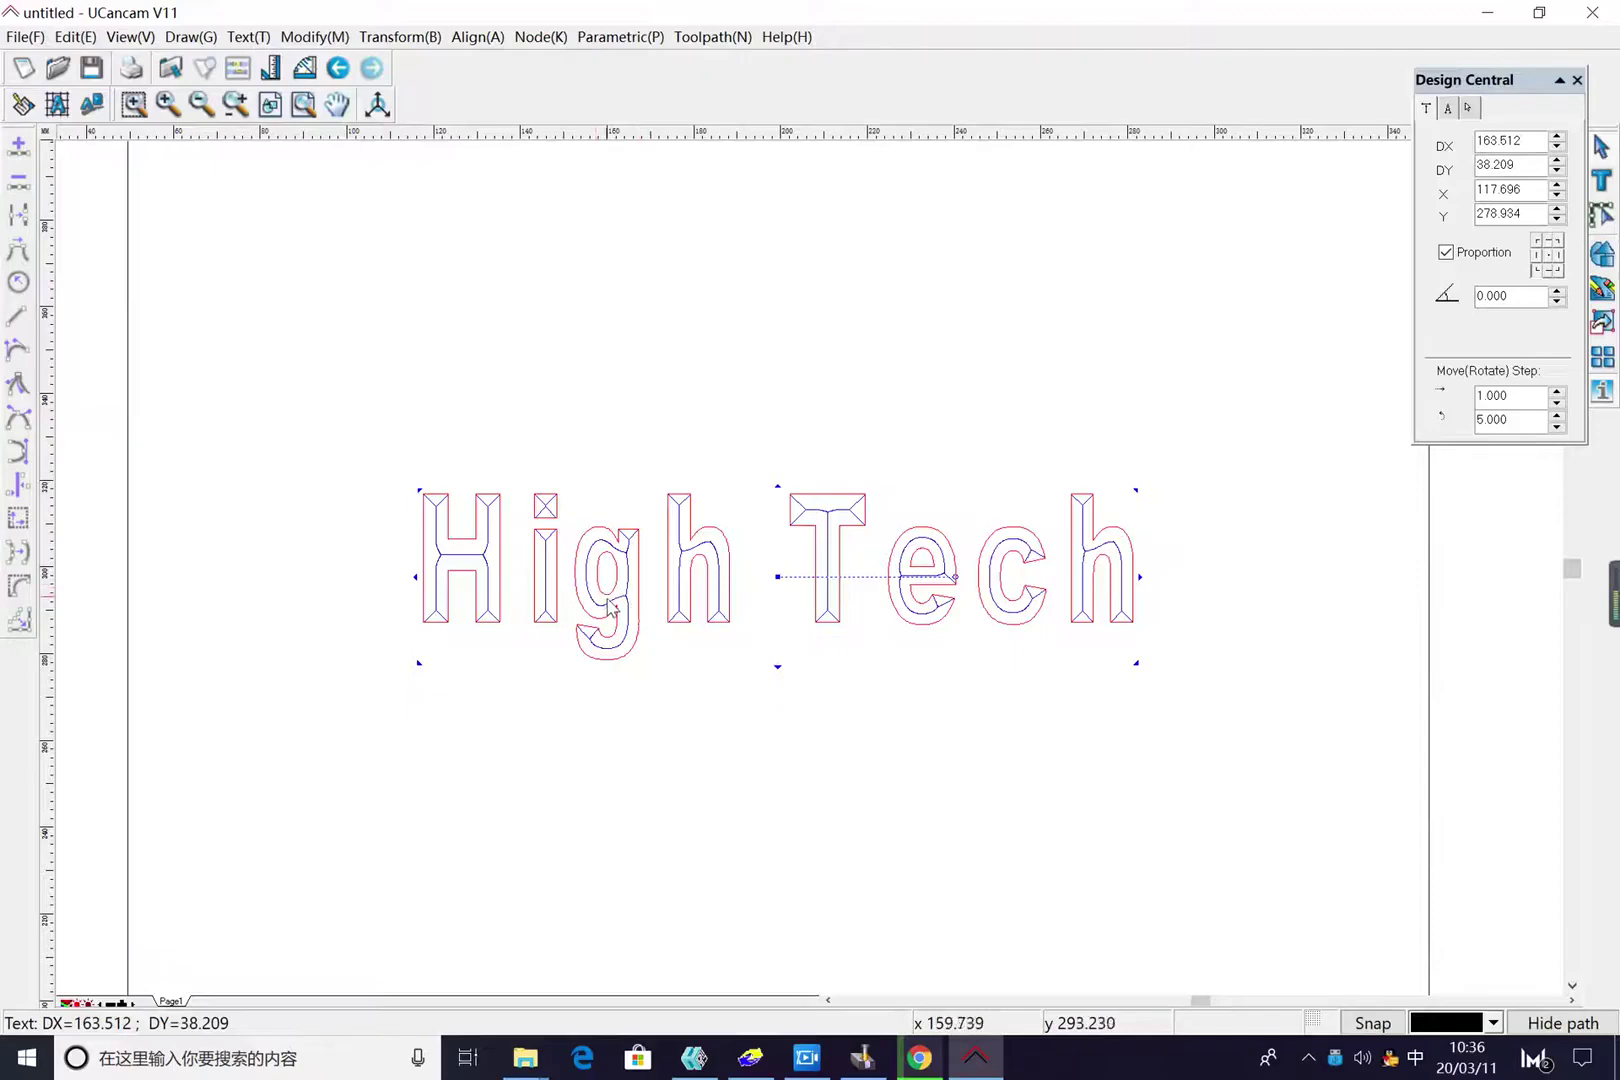
pyautogui.scroll(1, 612, 605)
pyautogui.scroll(-5, 612, 605)
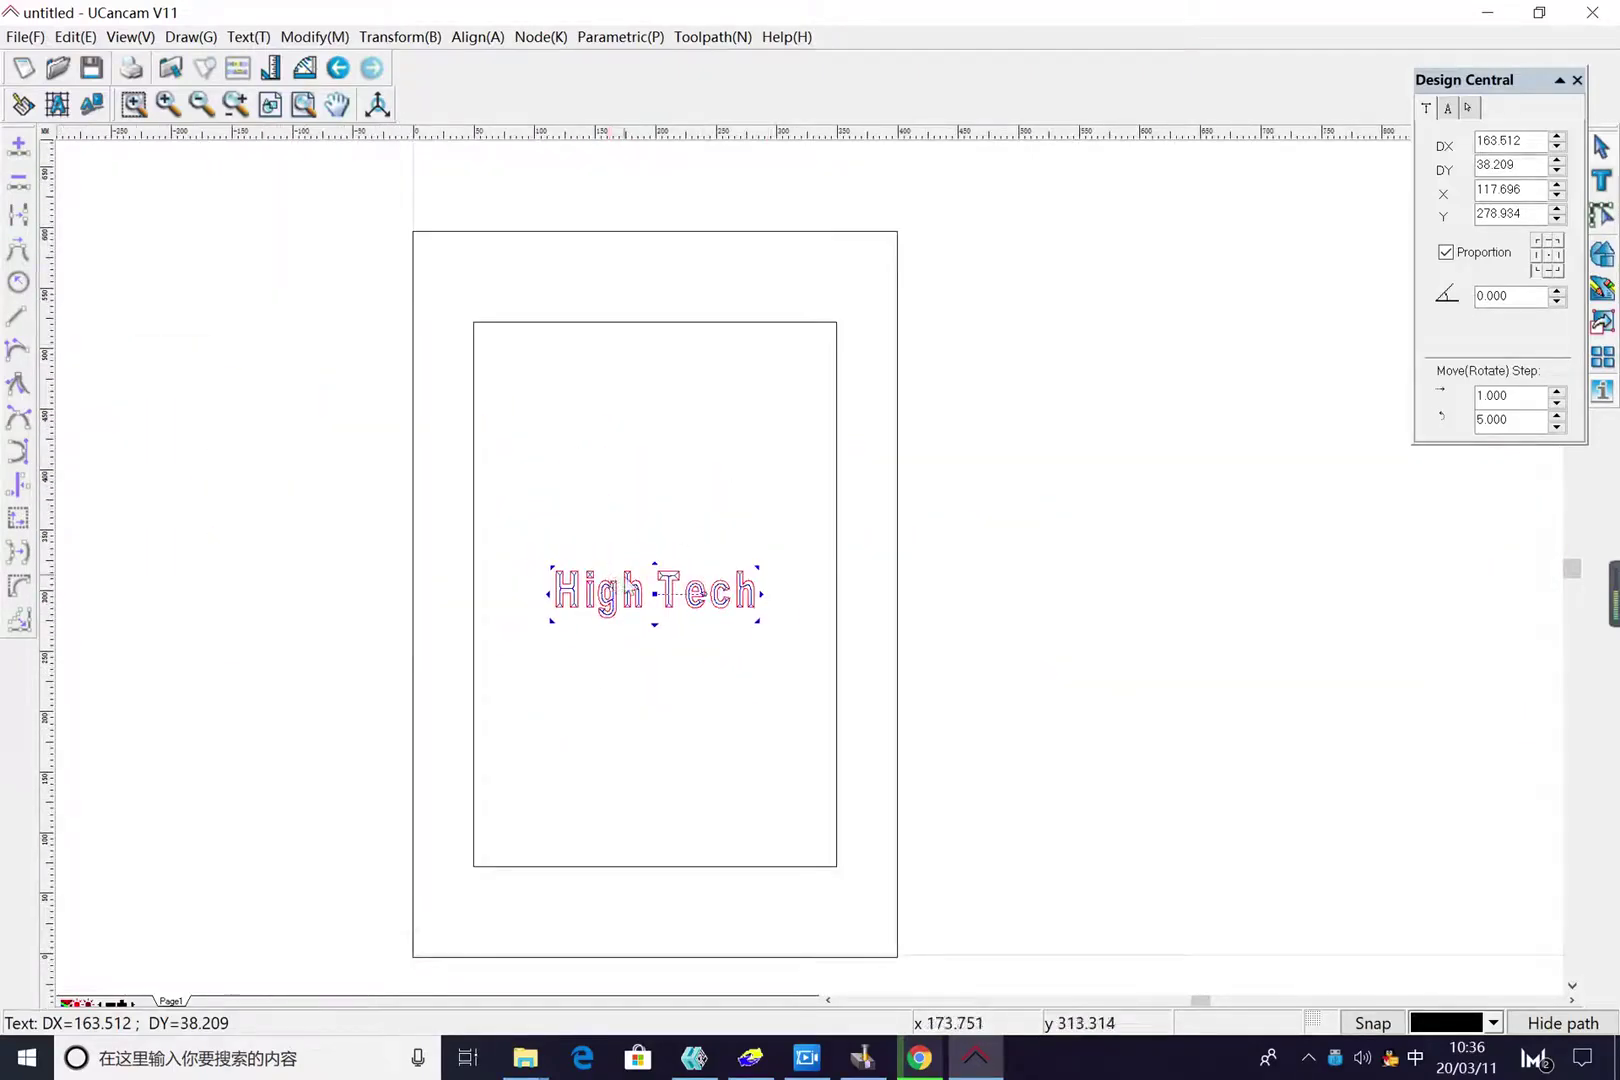
pyautogui.scroll(4, 624, 592)
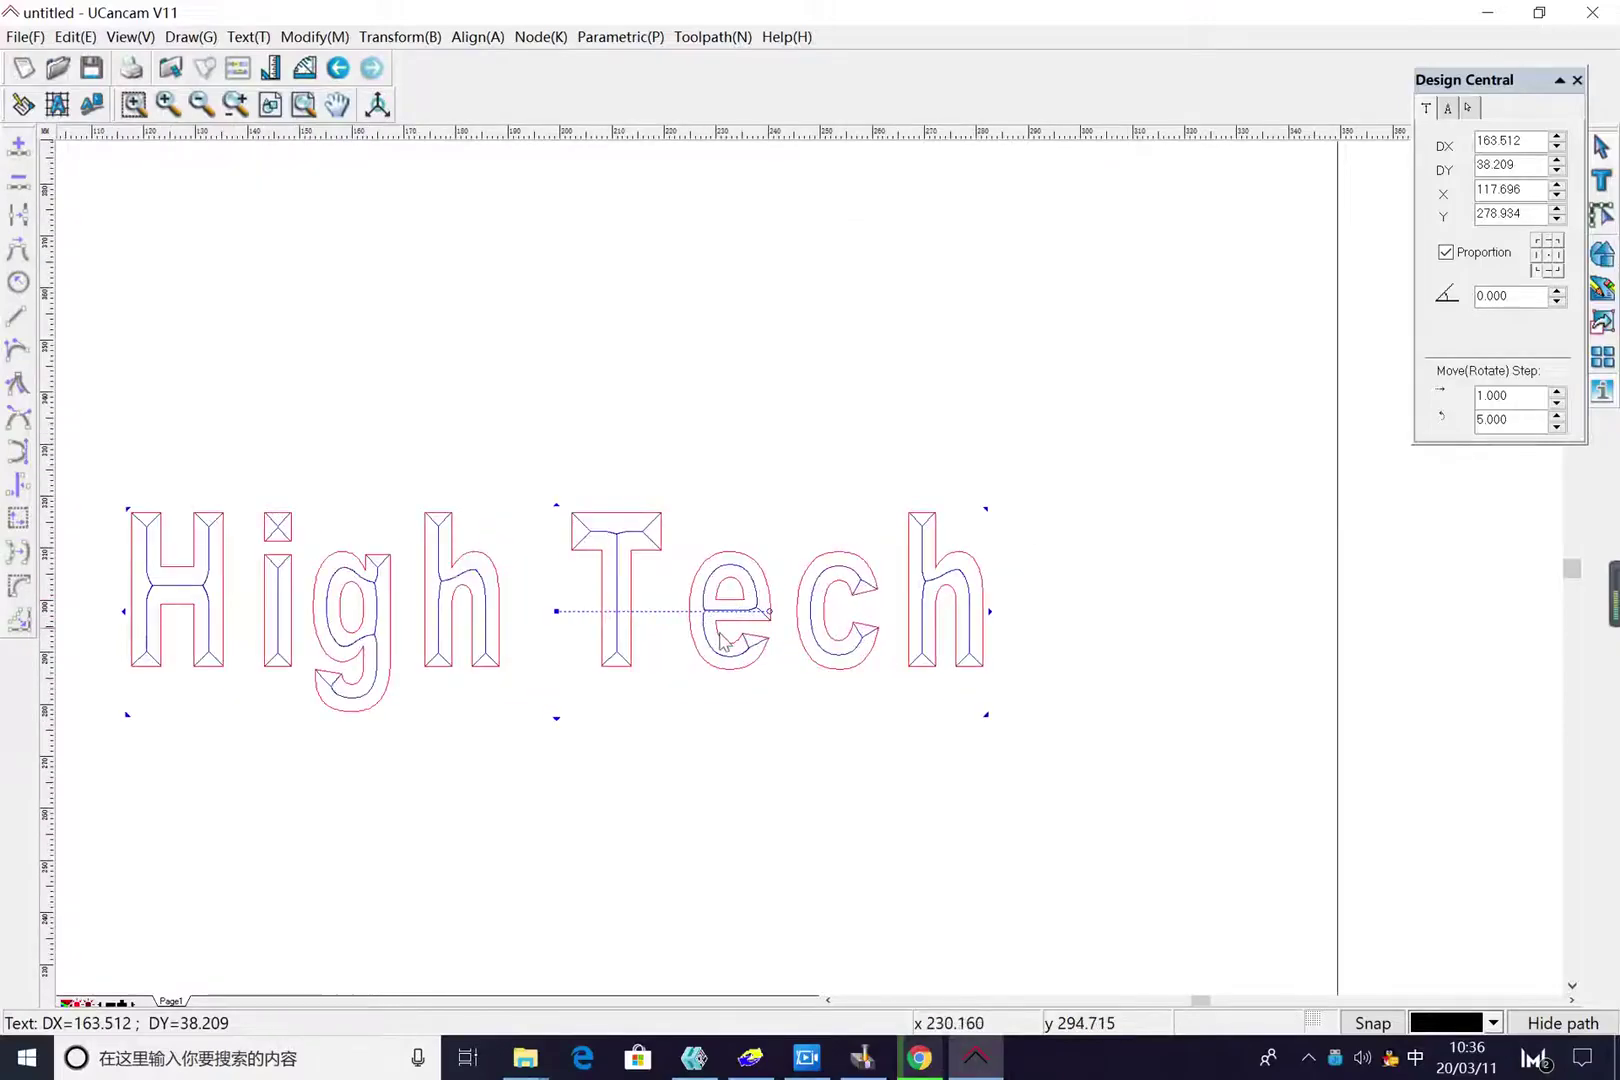
pyautogui.scroll(1, 673, 615)
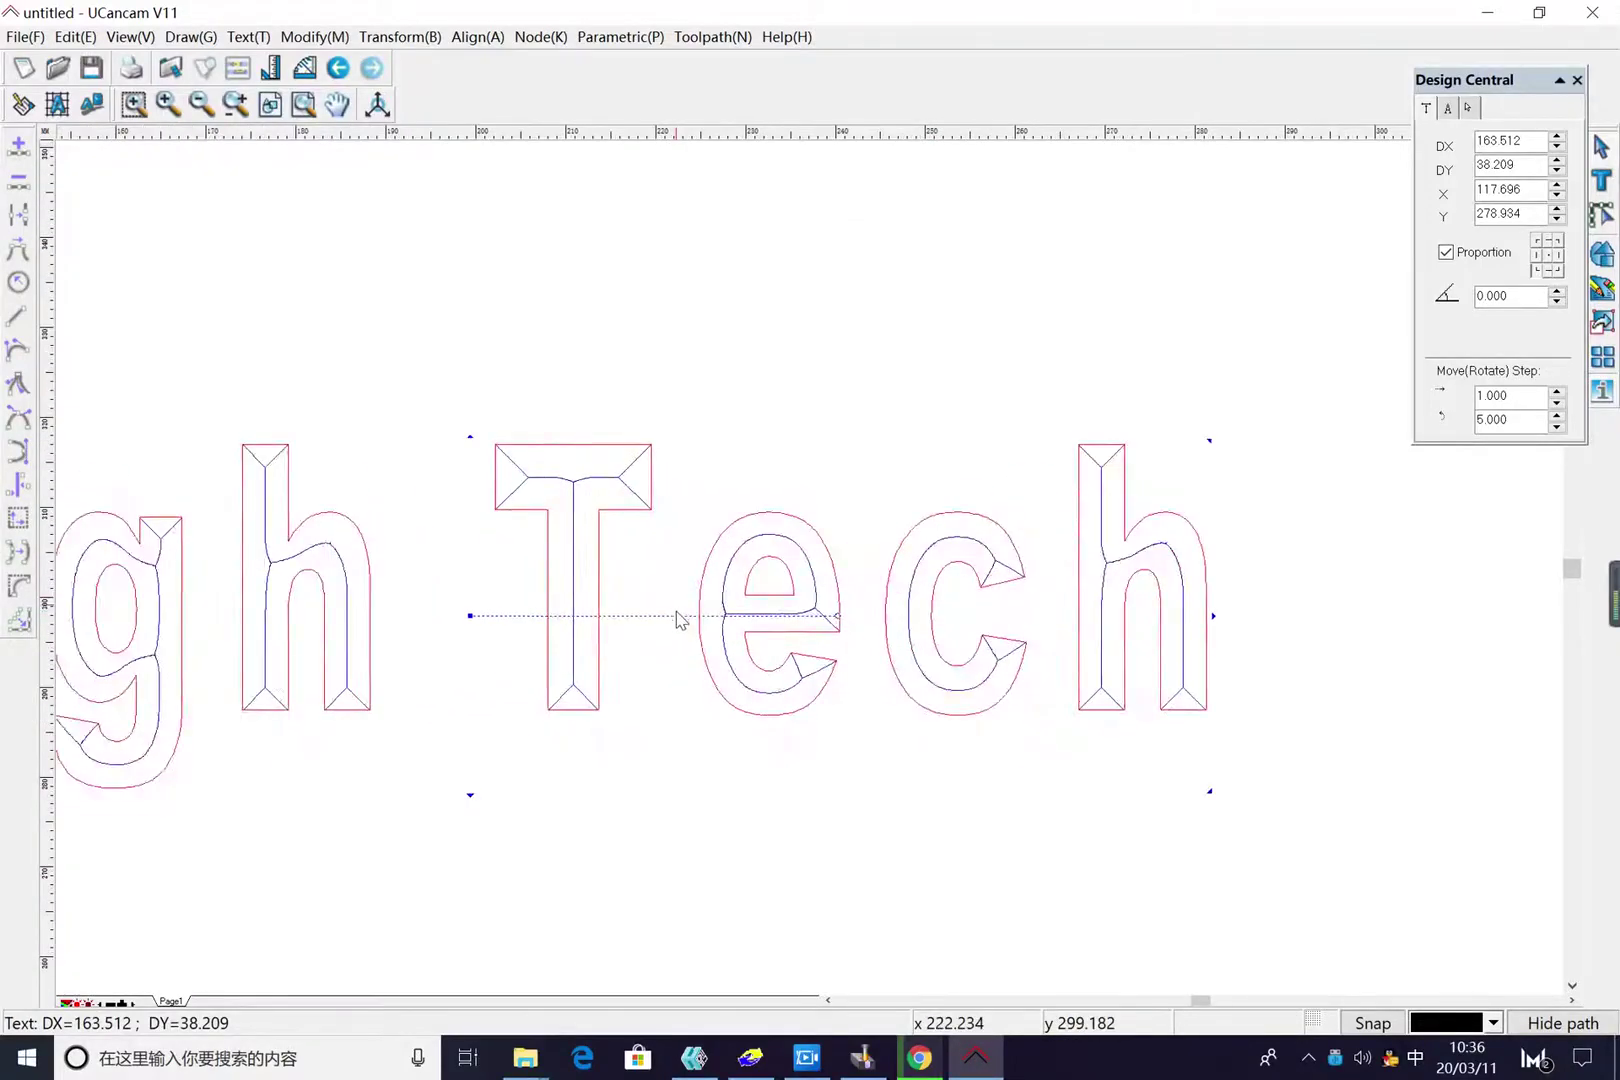
pyautogui.scroll(-4, 680, 618)
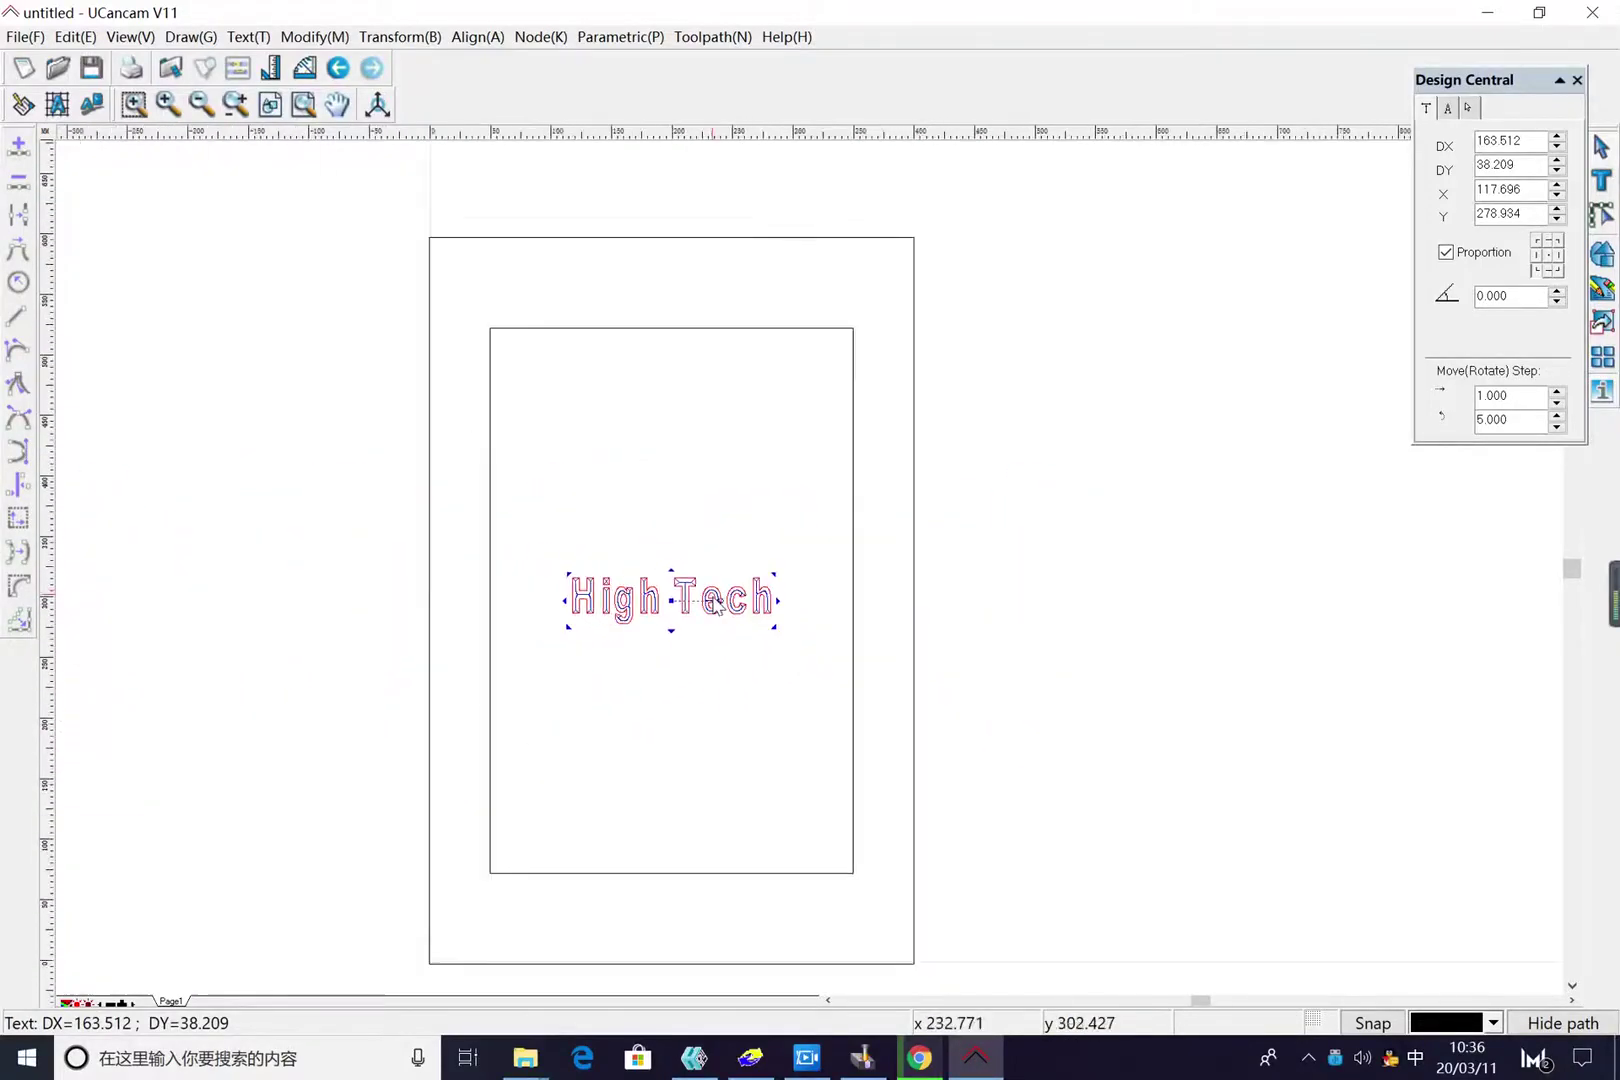
# Start profile machining on the inner 300×450 rectangle with cut position On, then open the tool library
pyautogui.click(779, 345)
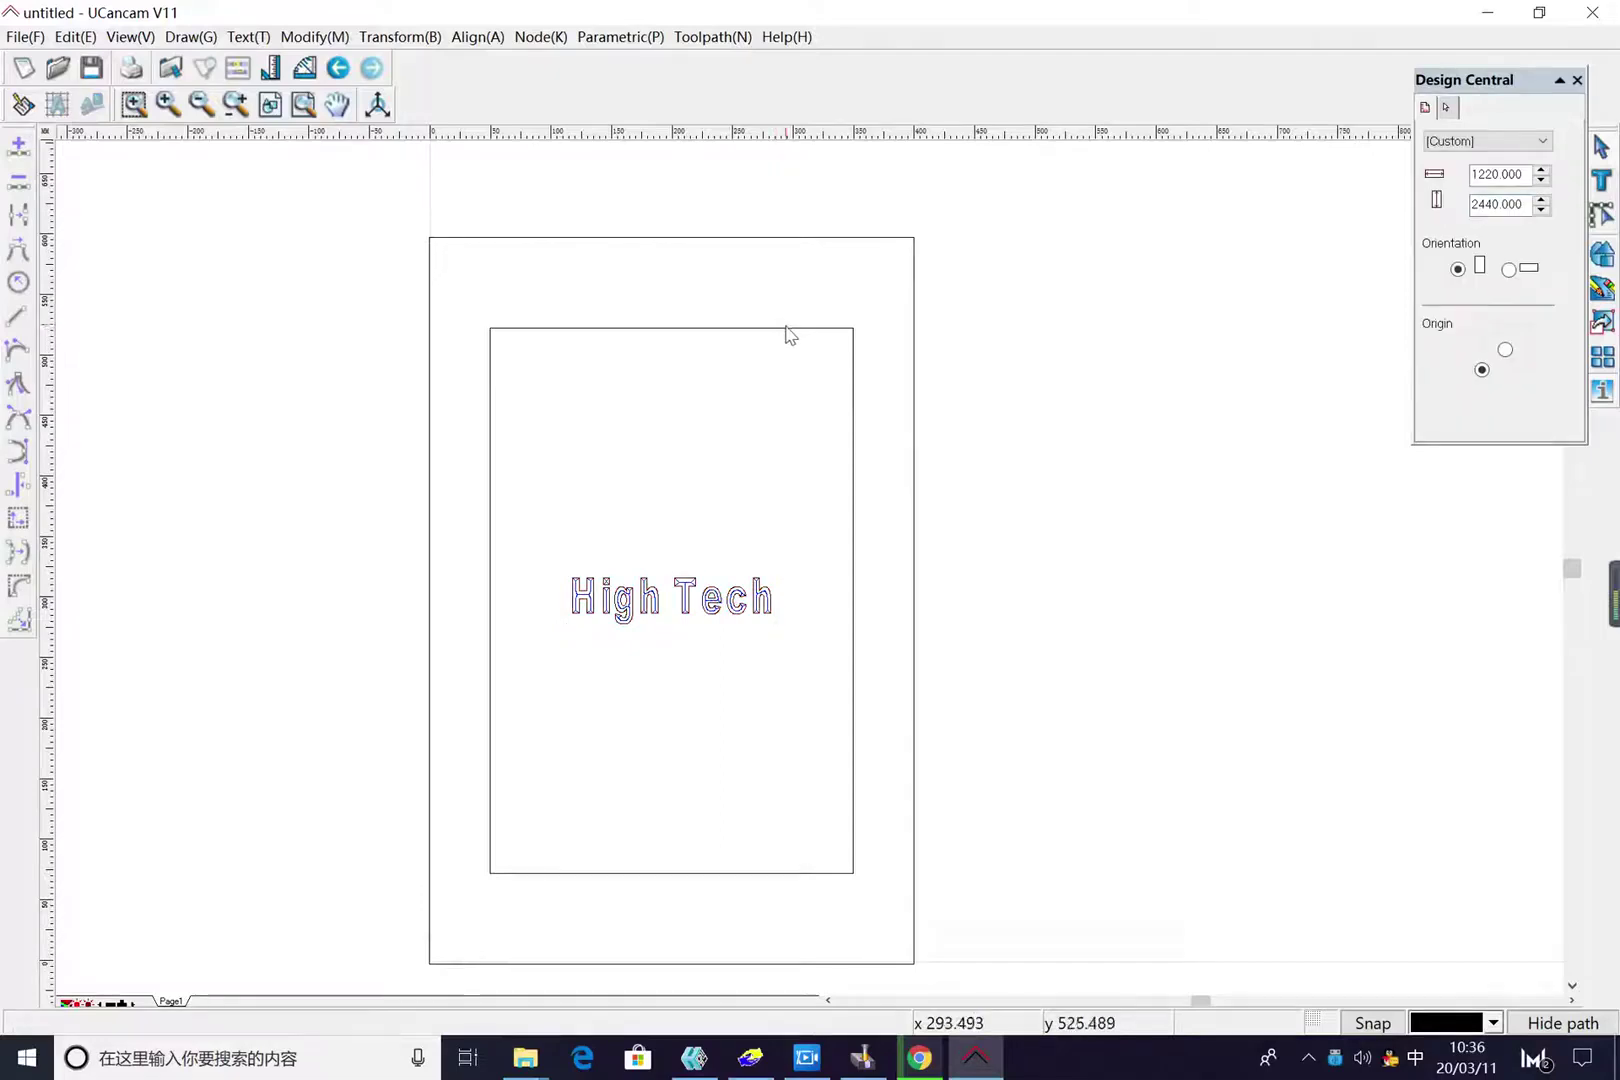
pyautogui.click(782, 330)
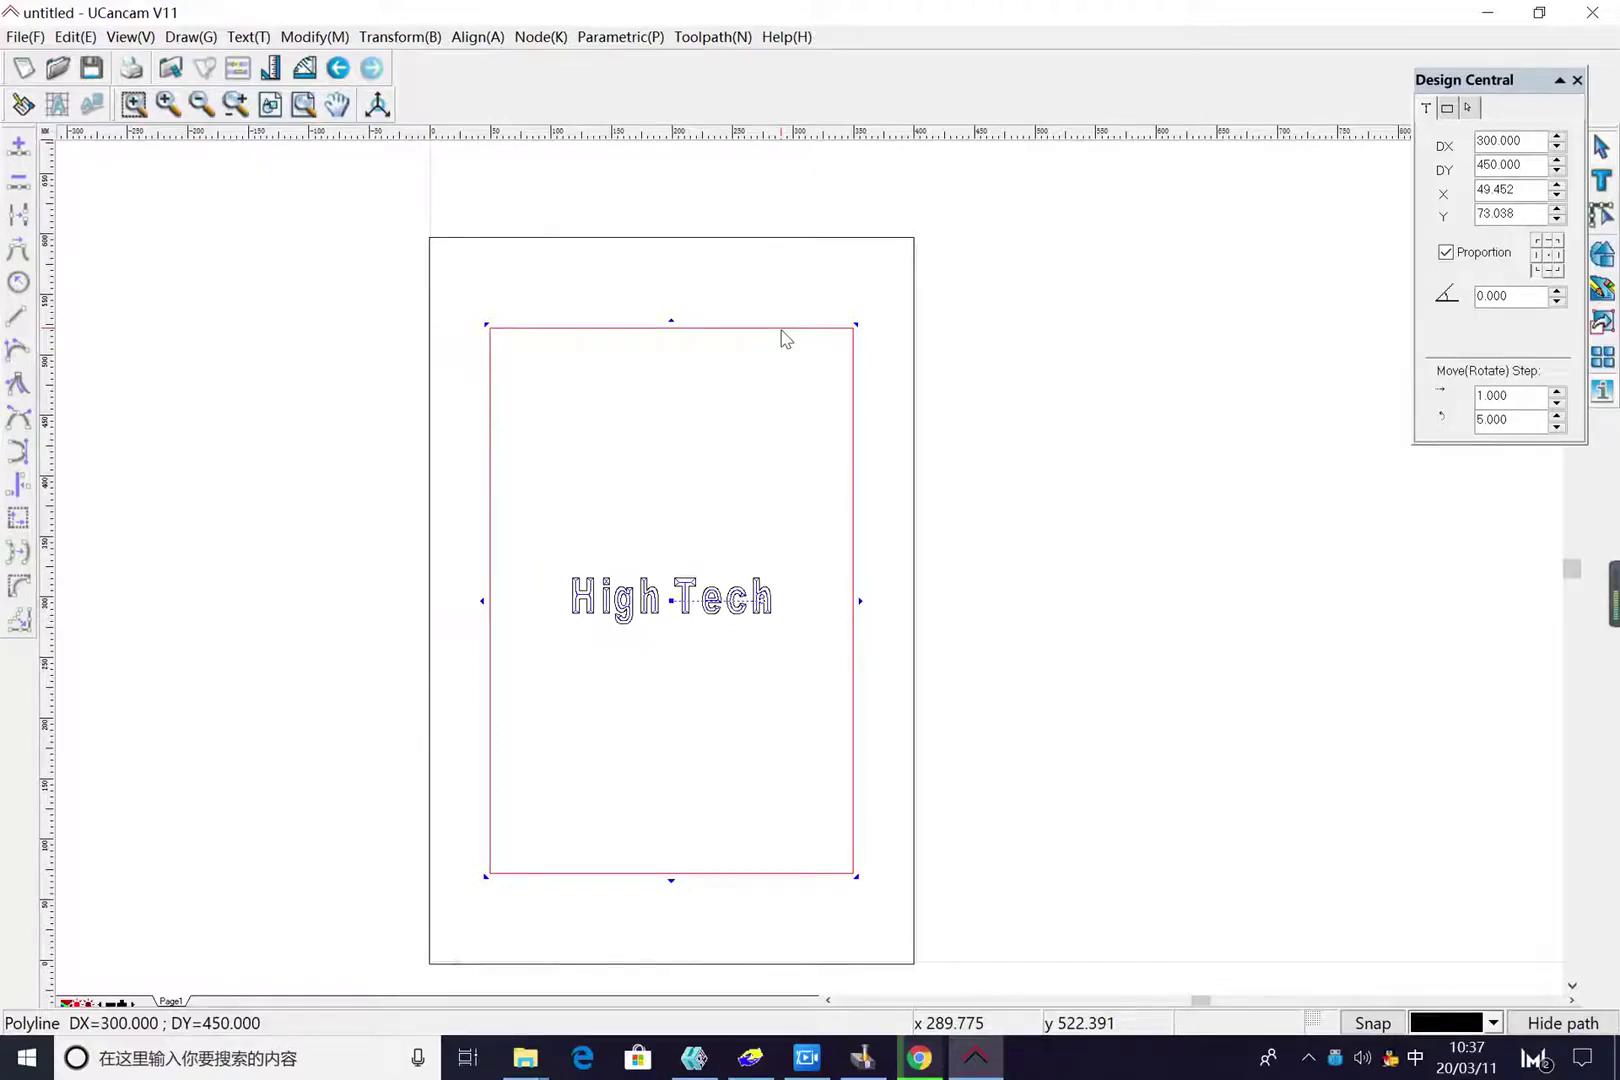
pyautogui.click(700, 40)
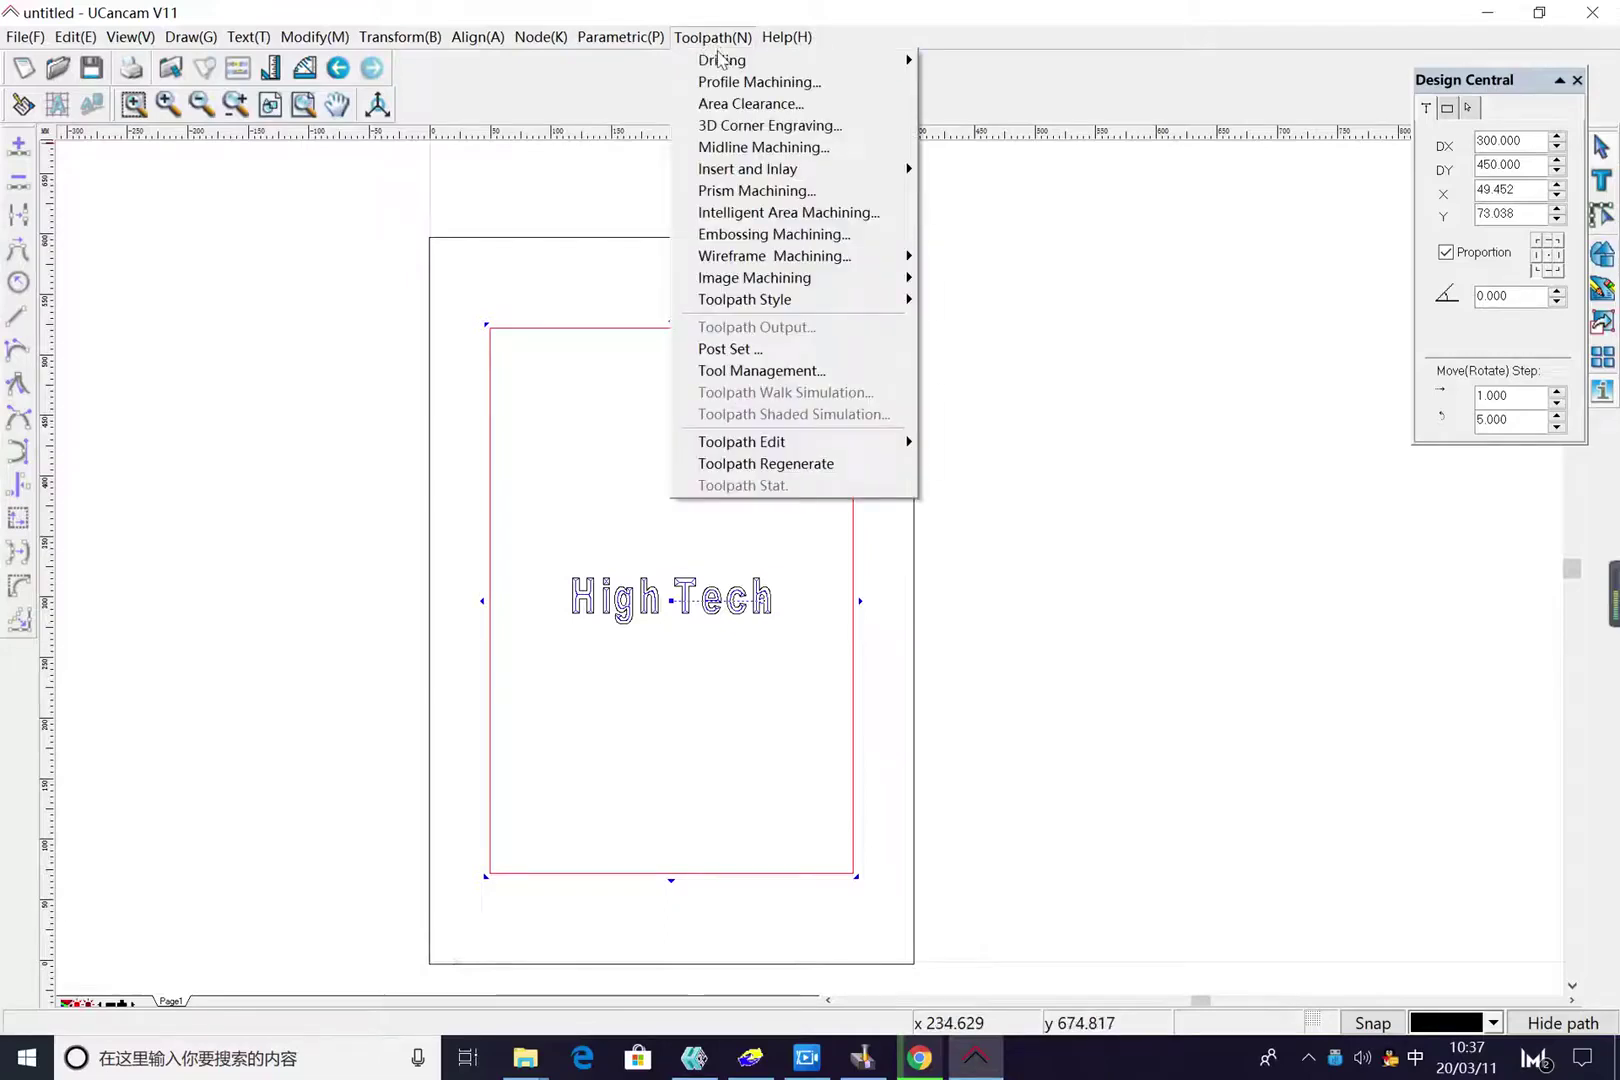
pyautogui.moveTo(723, 60)
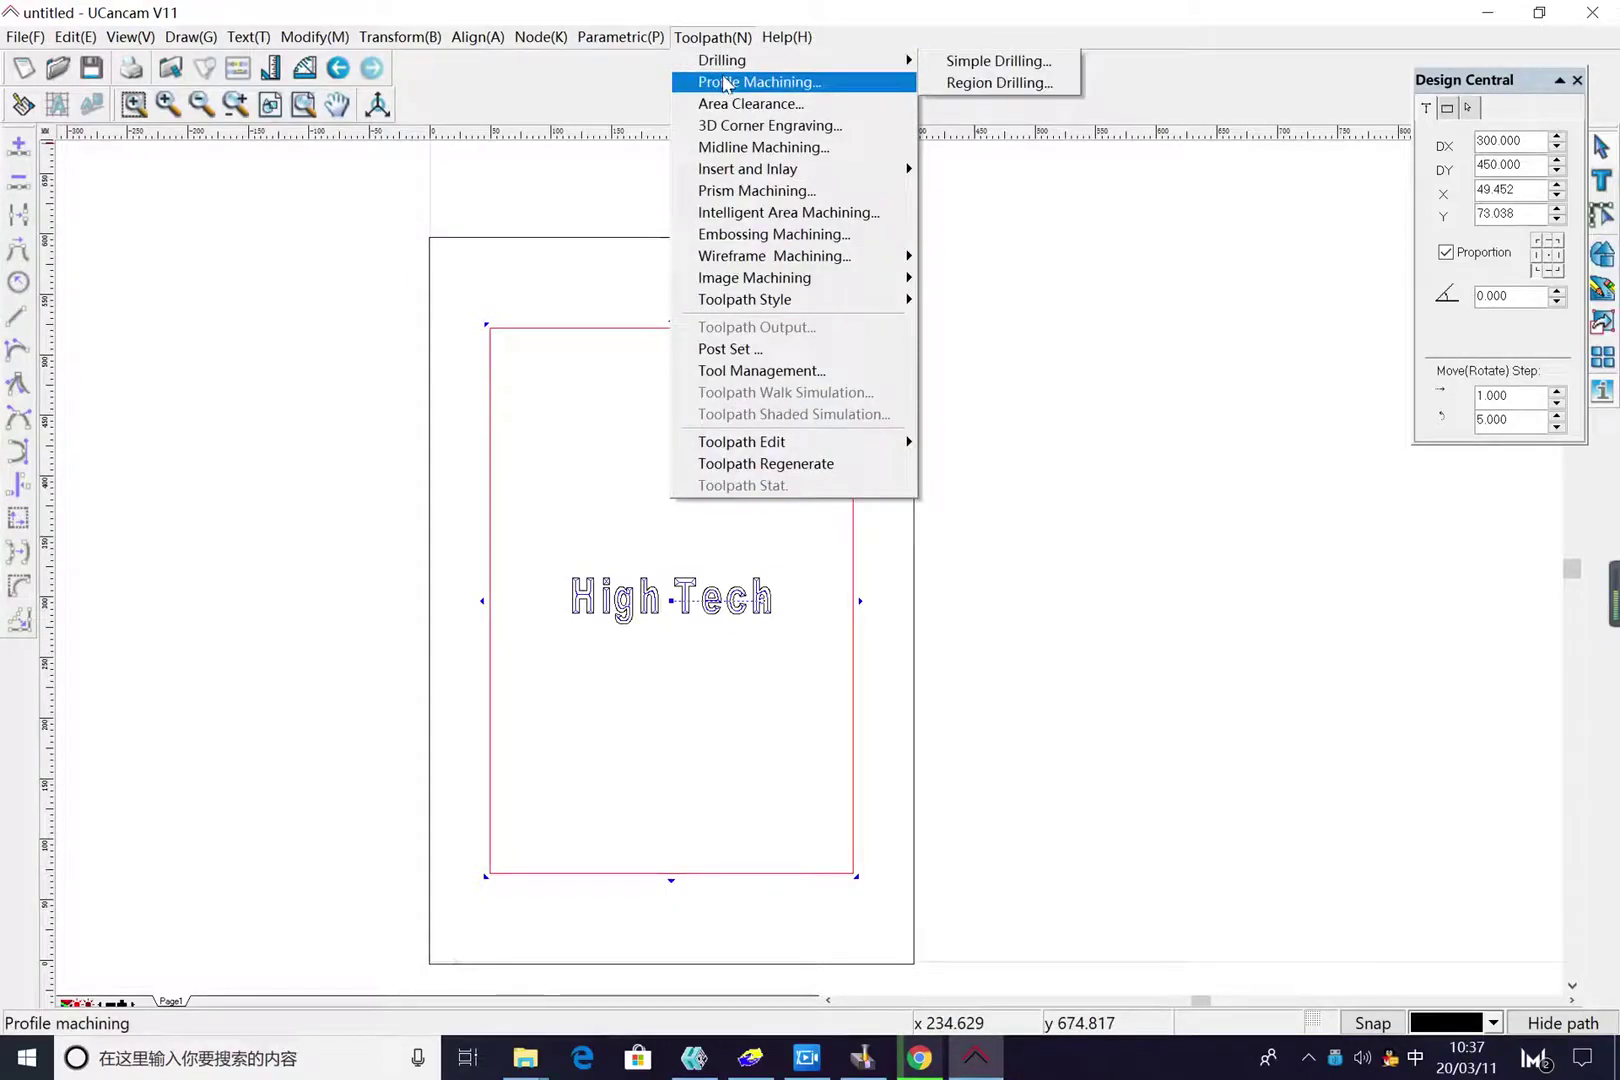
pyautogui.click(726, 82)
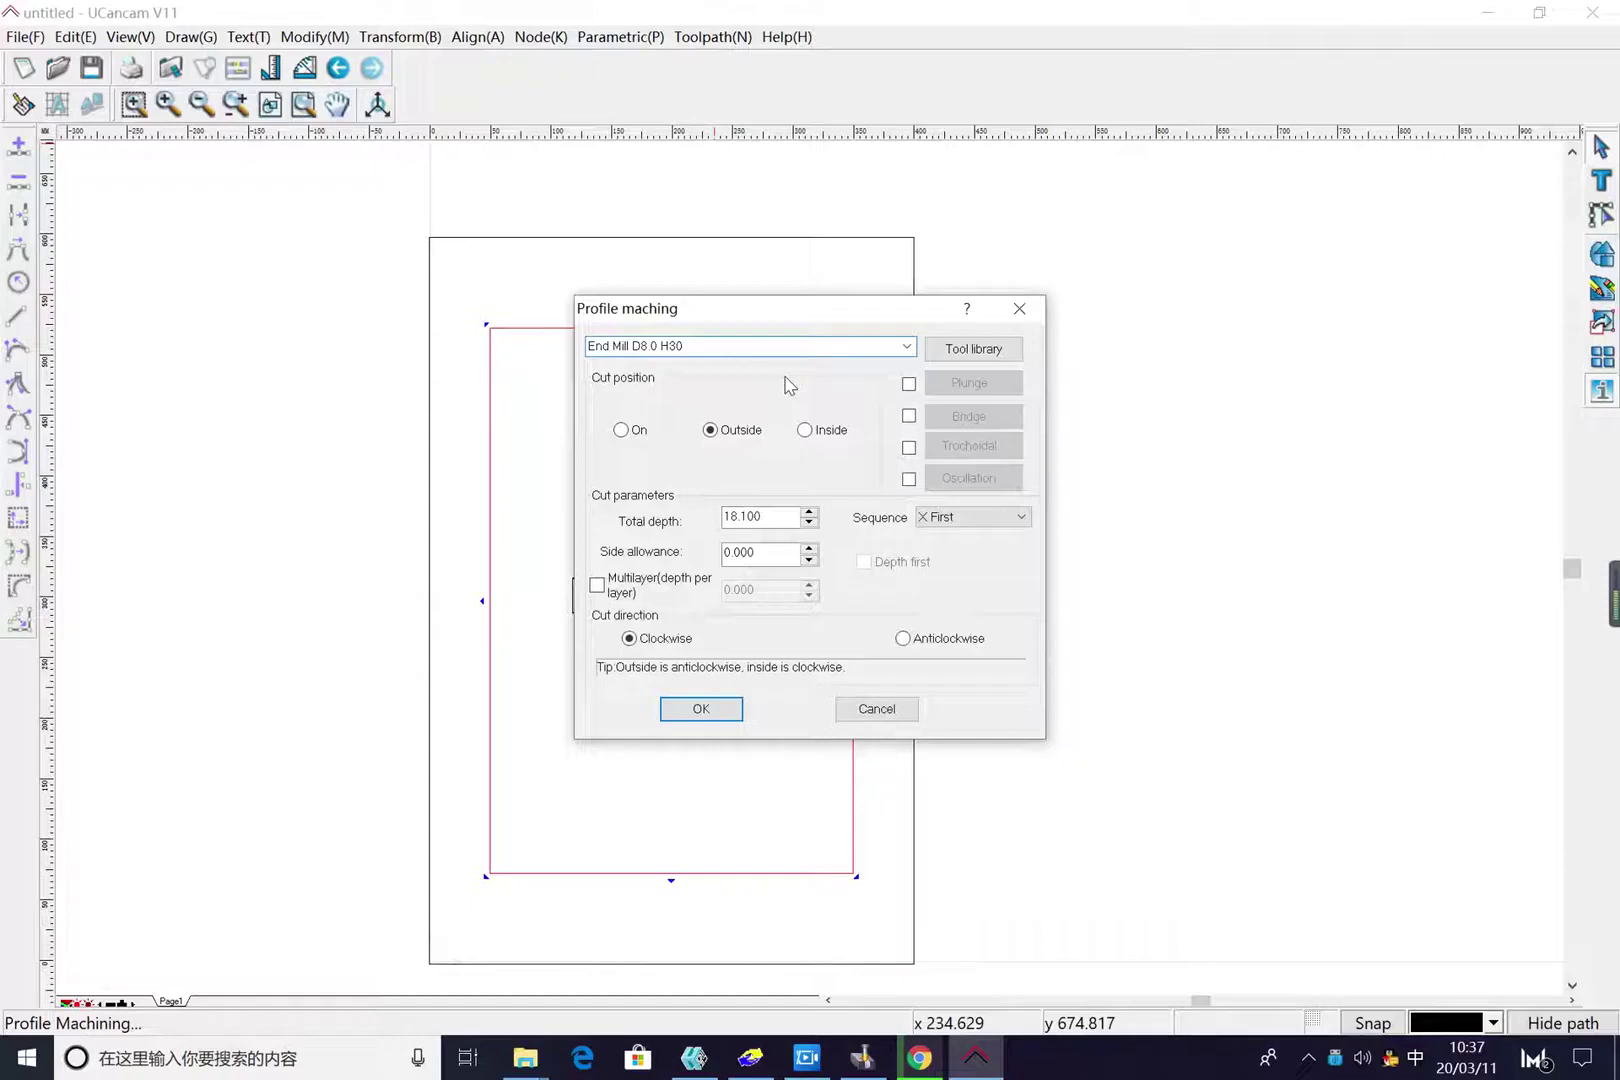
pyautogui.click(621, 431)
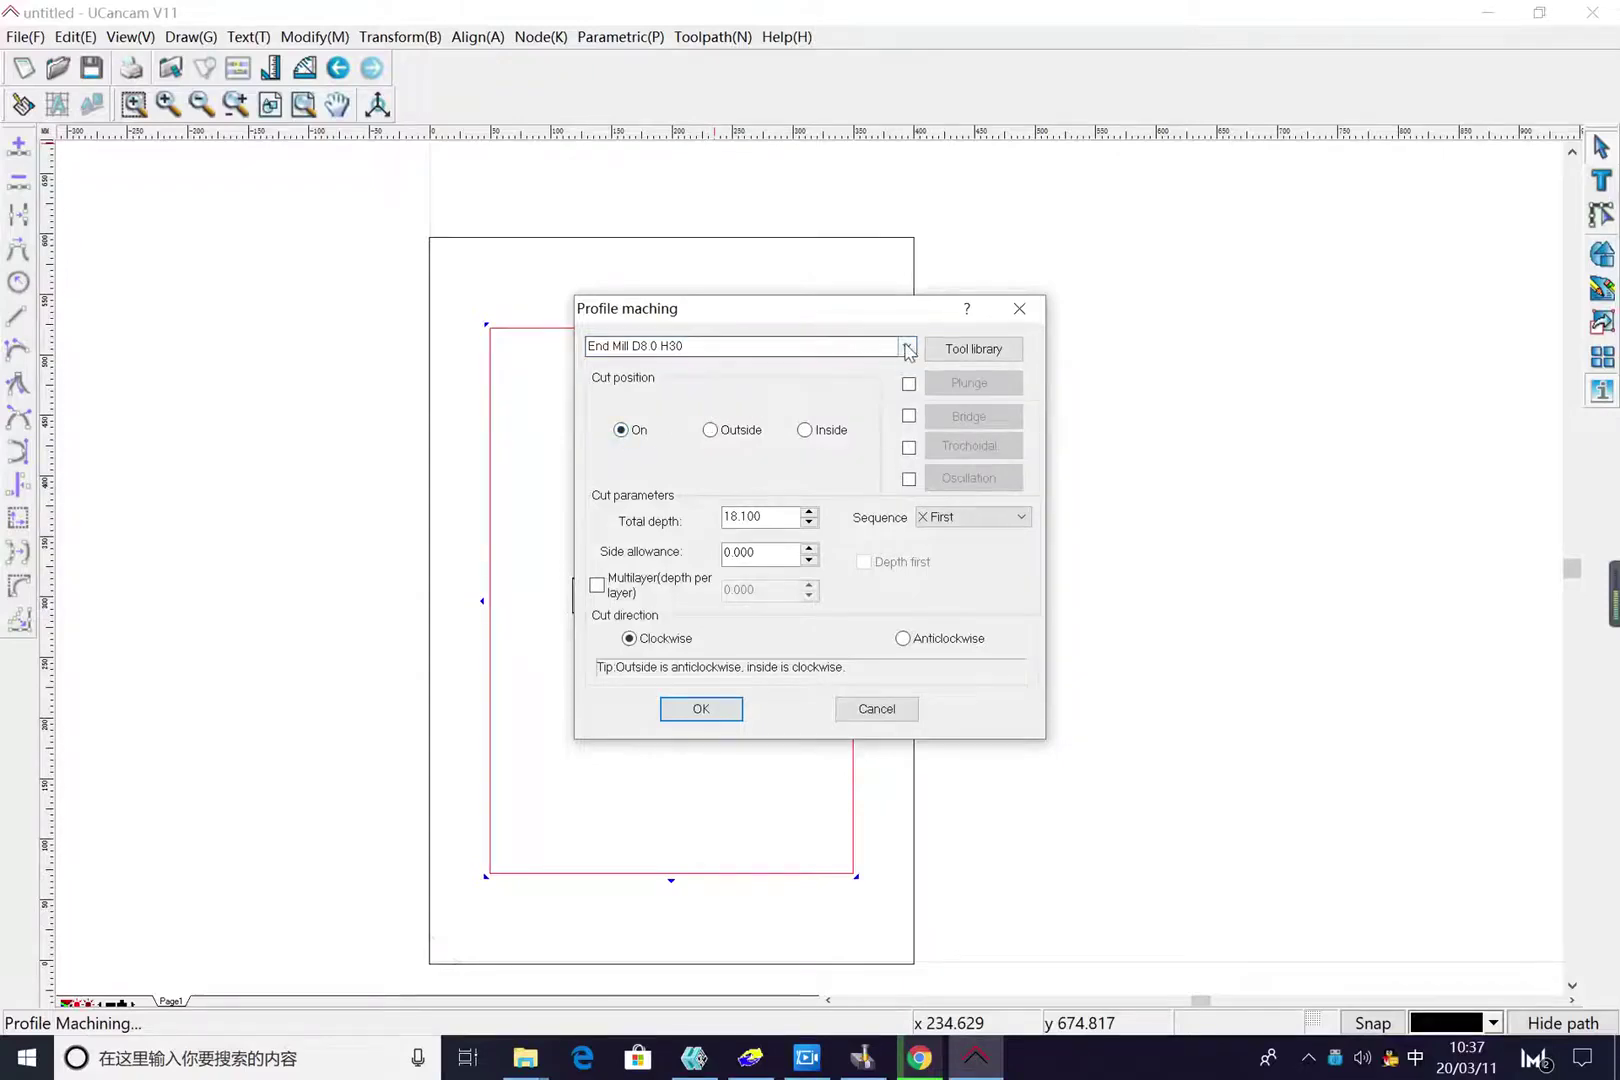
pyautogui.click(958, 350)
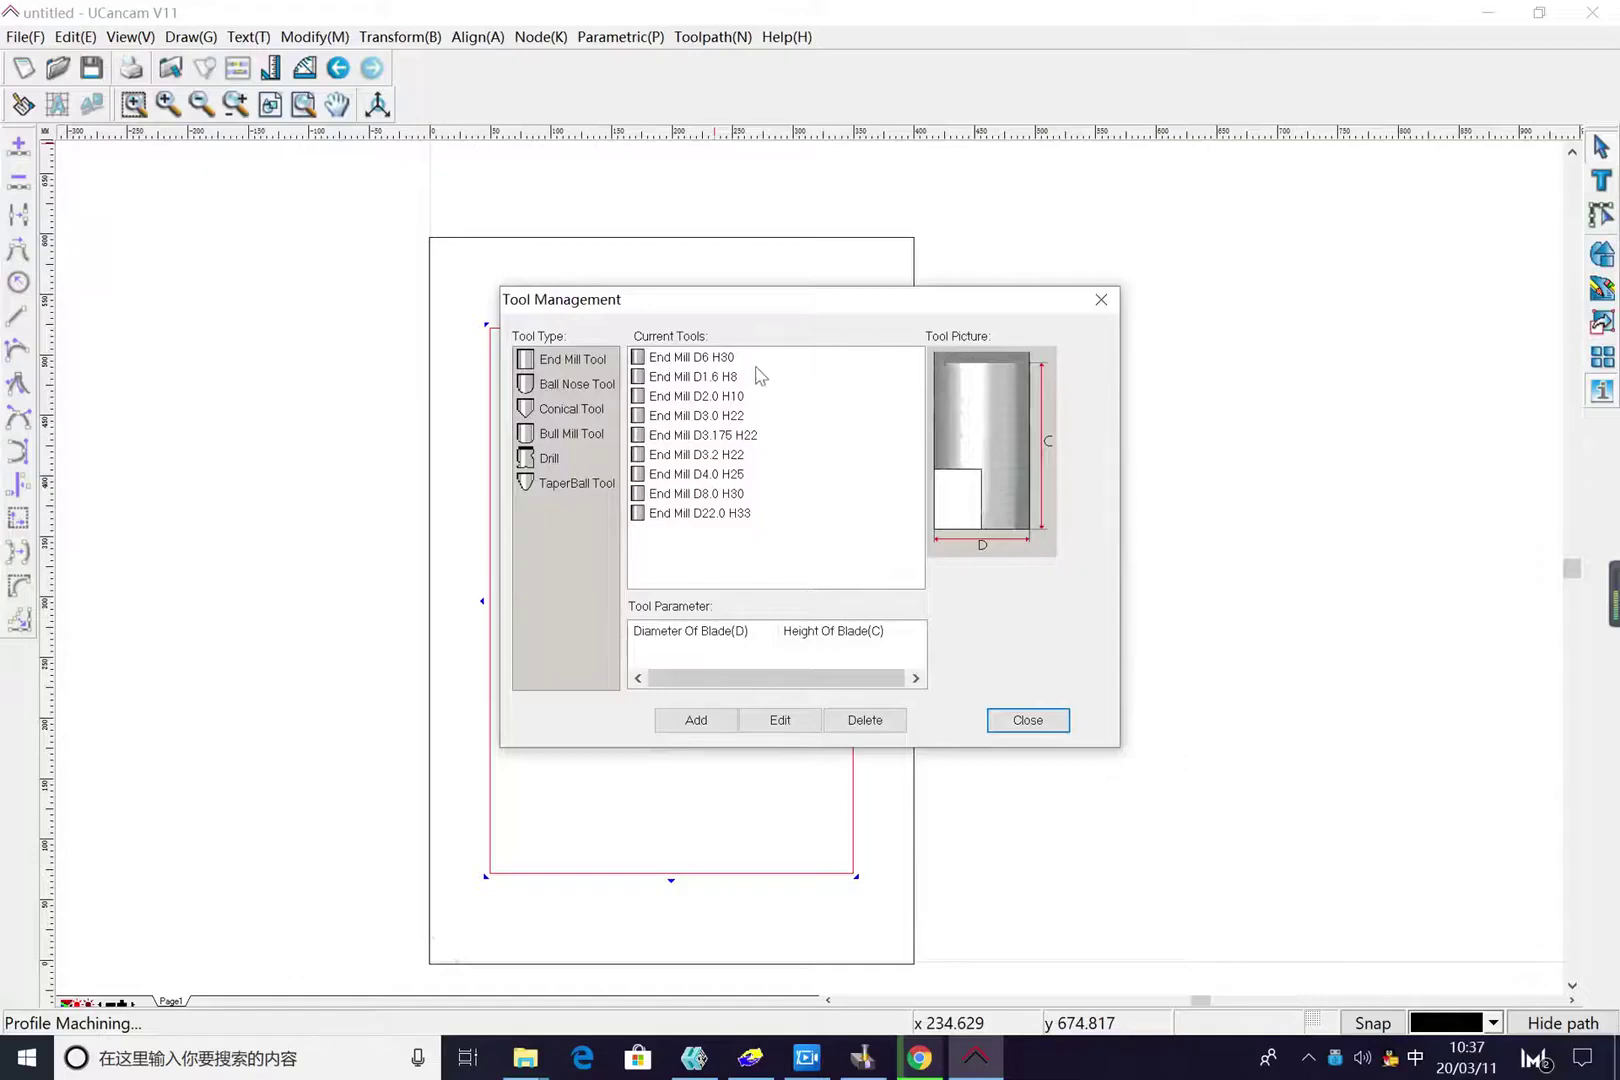
# Choose the End Mill D6 H30 cutter from the tool library for the groove
pyautogui.click(701, 358)
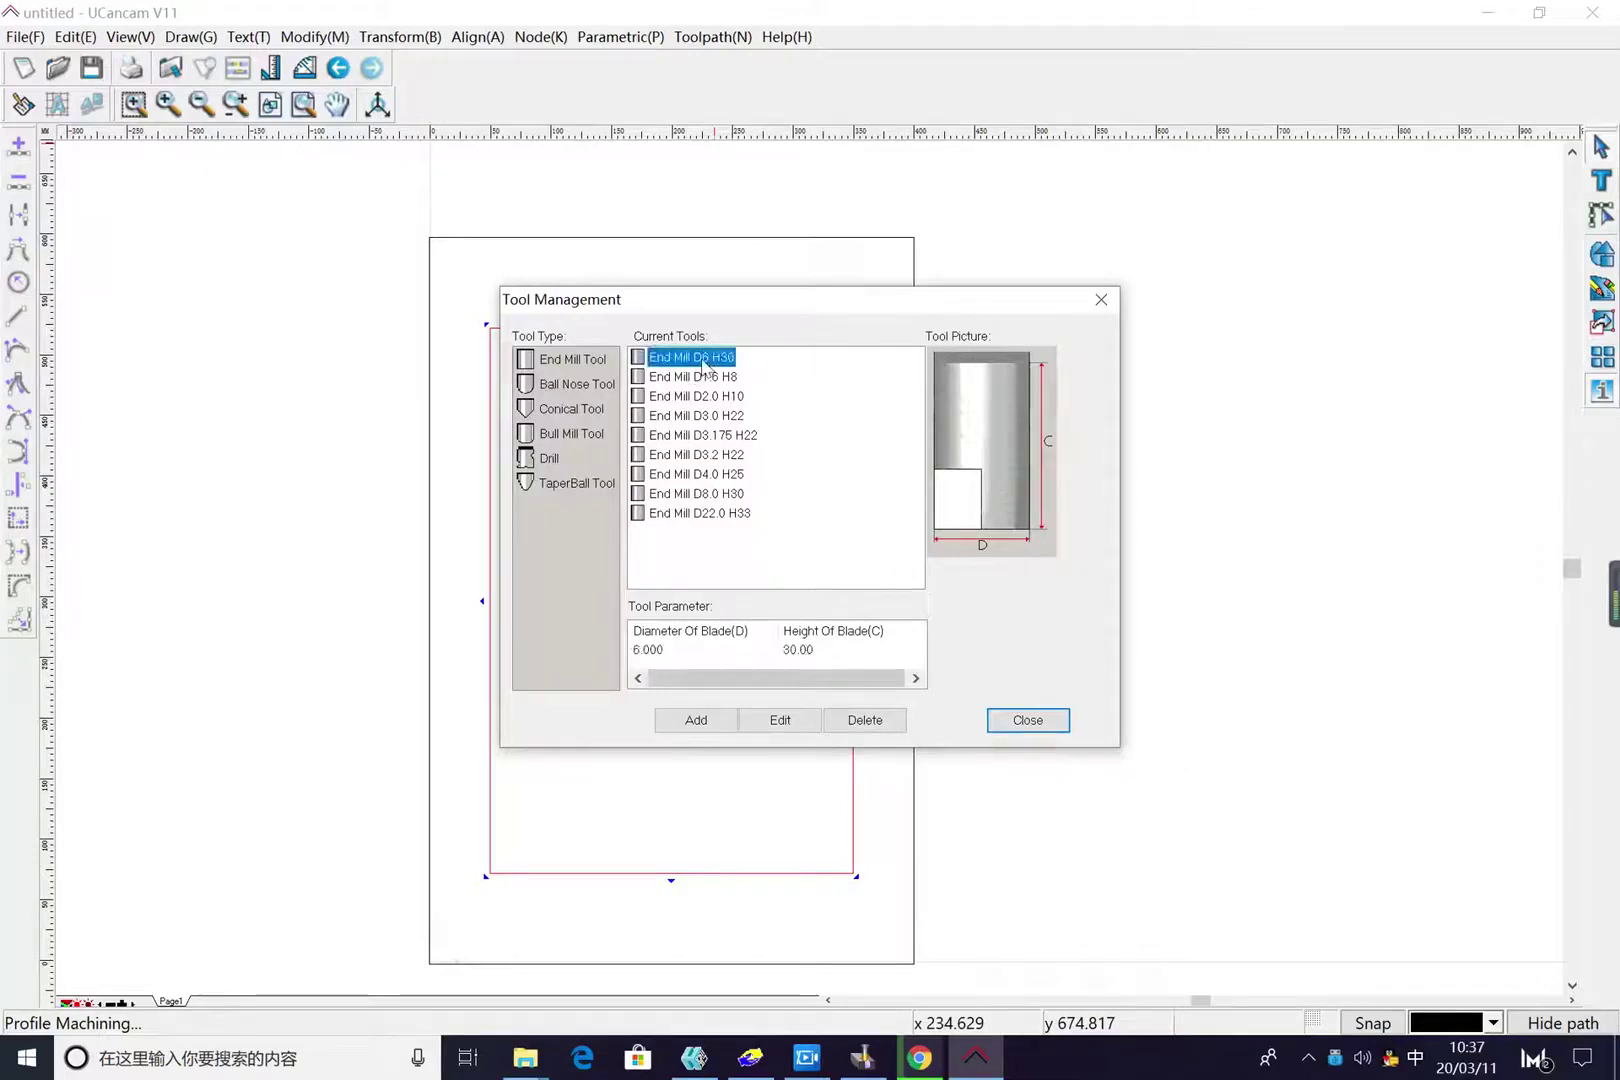
pyautogui.click(783, 728)
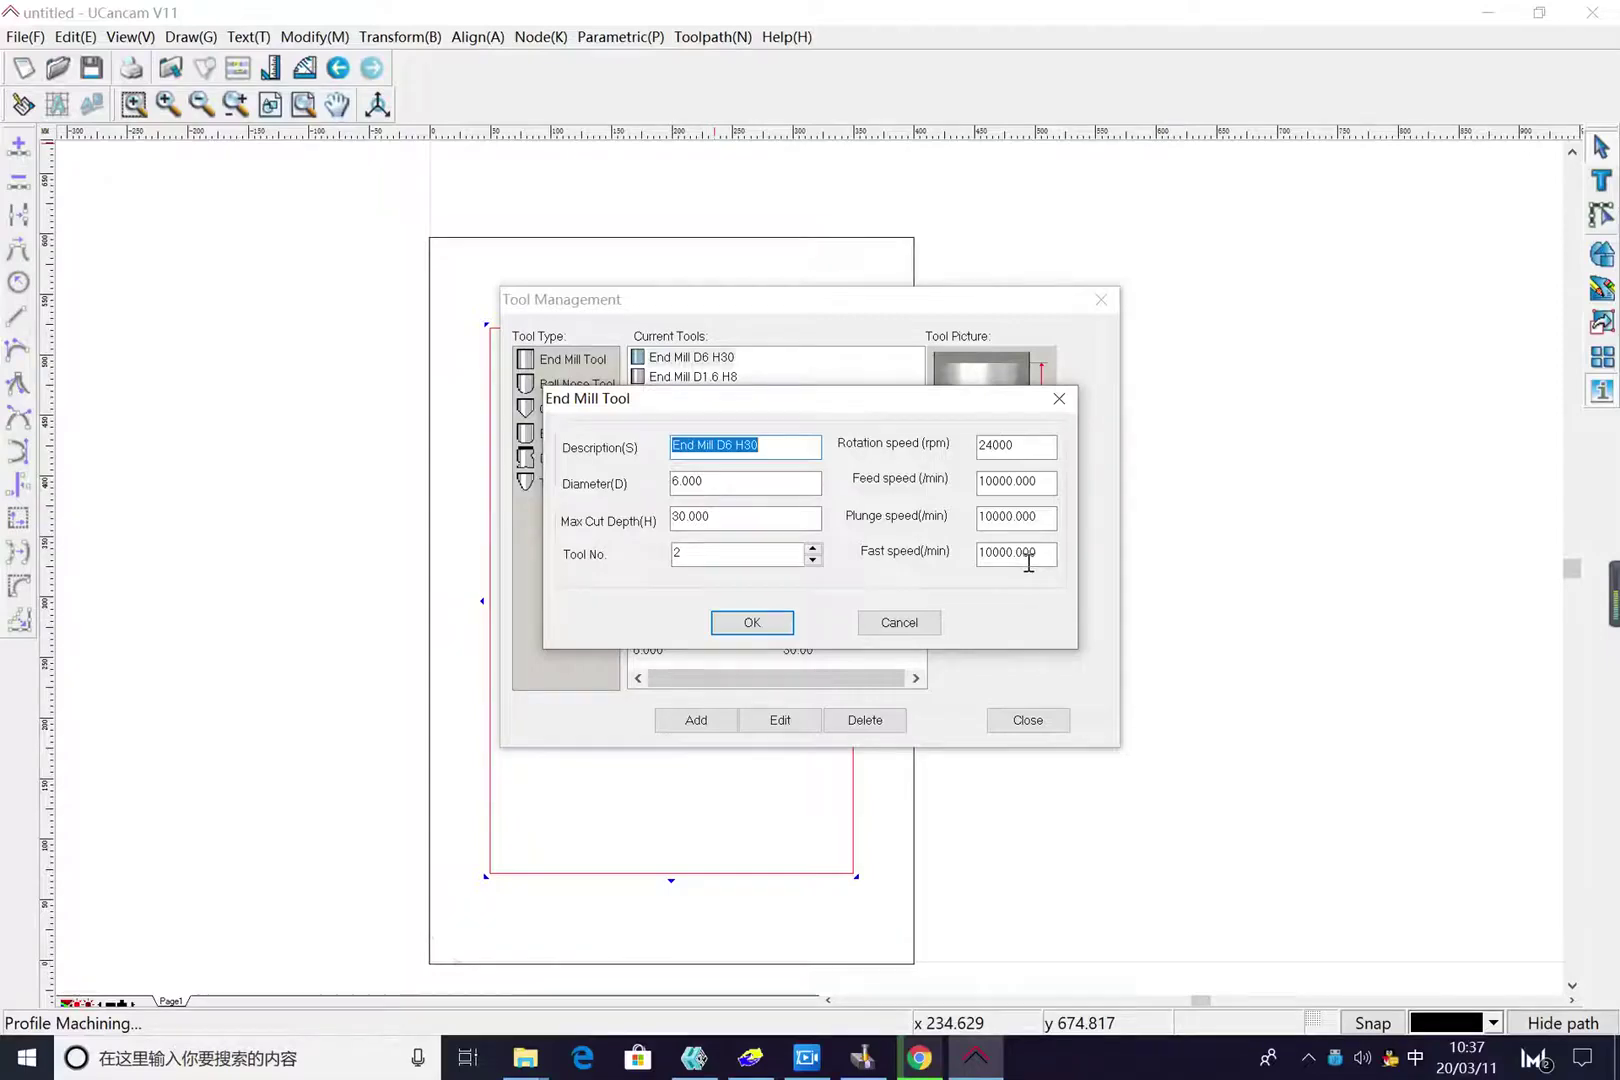
pyautogui.click(751, 623)
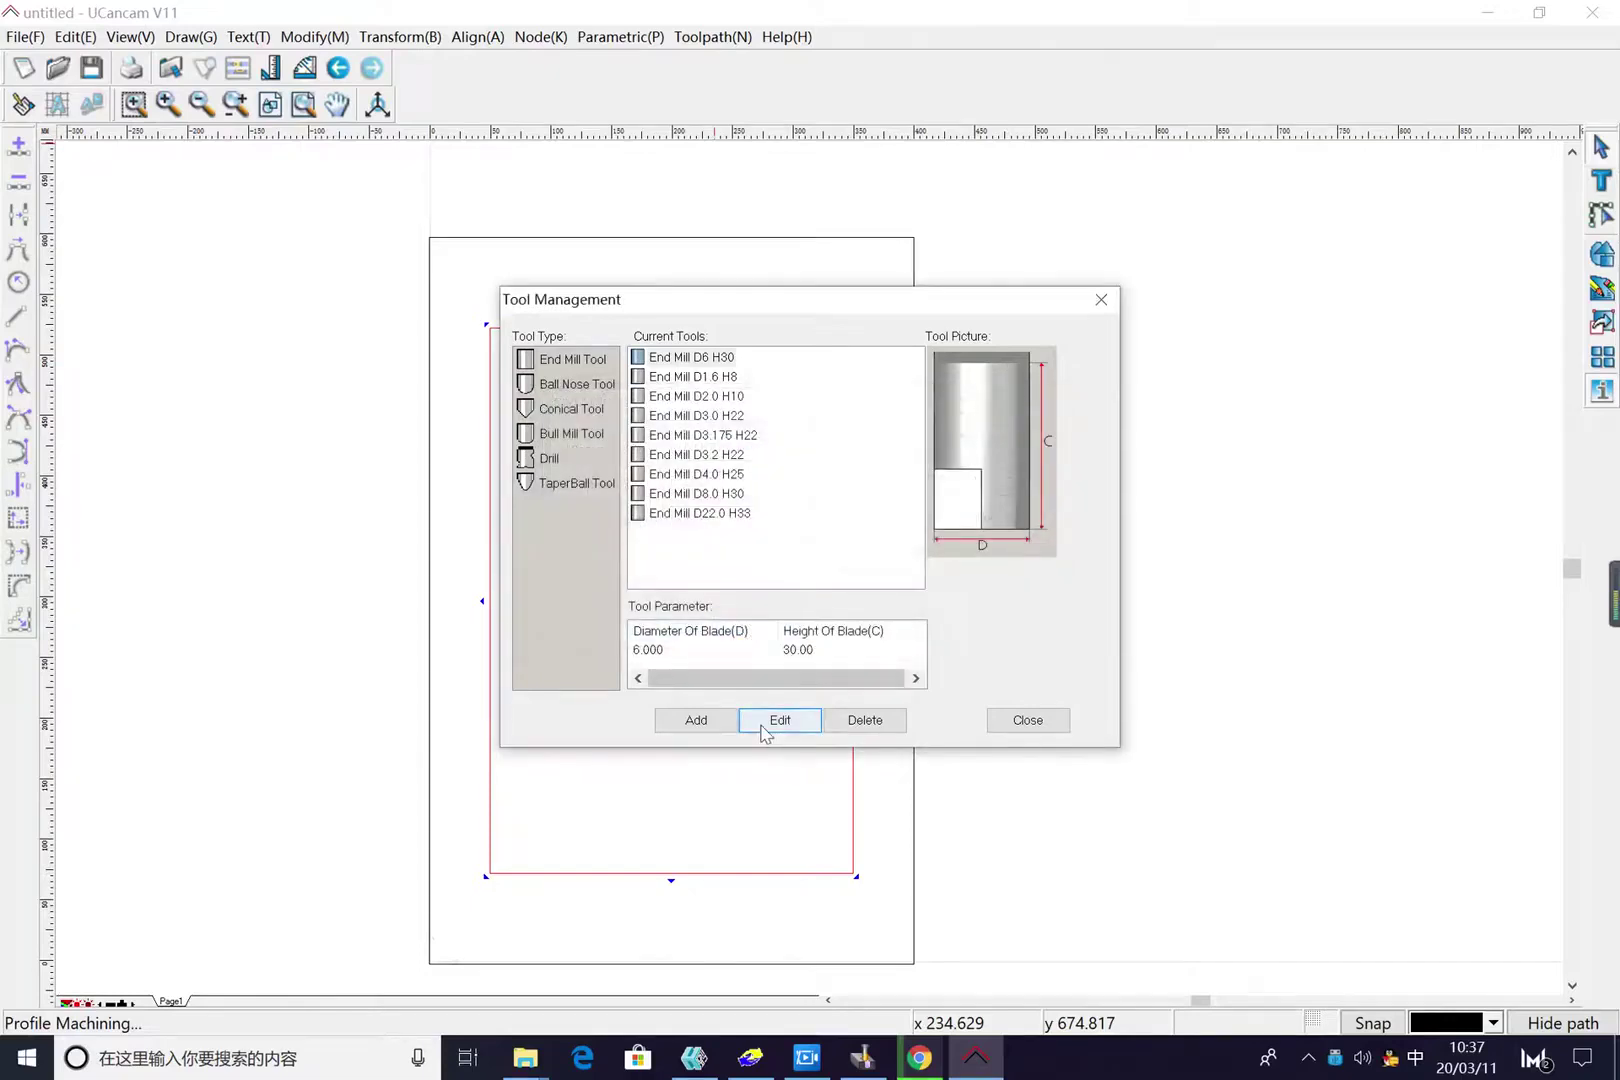
pyautogui.click(1052, 715)
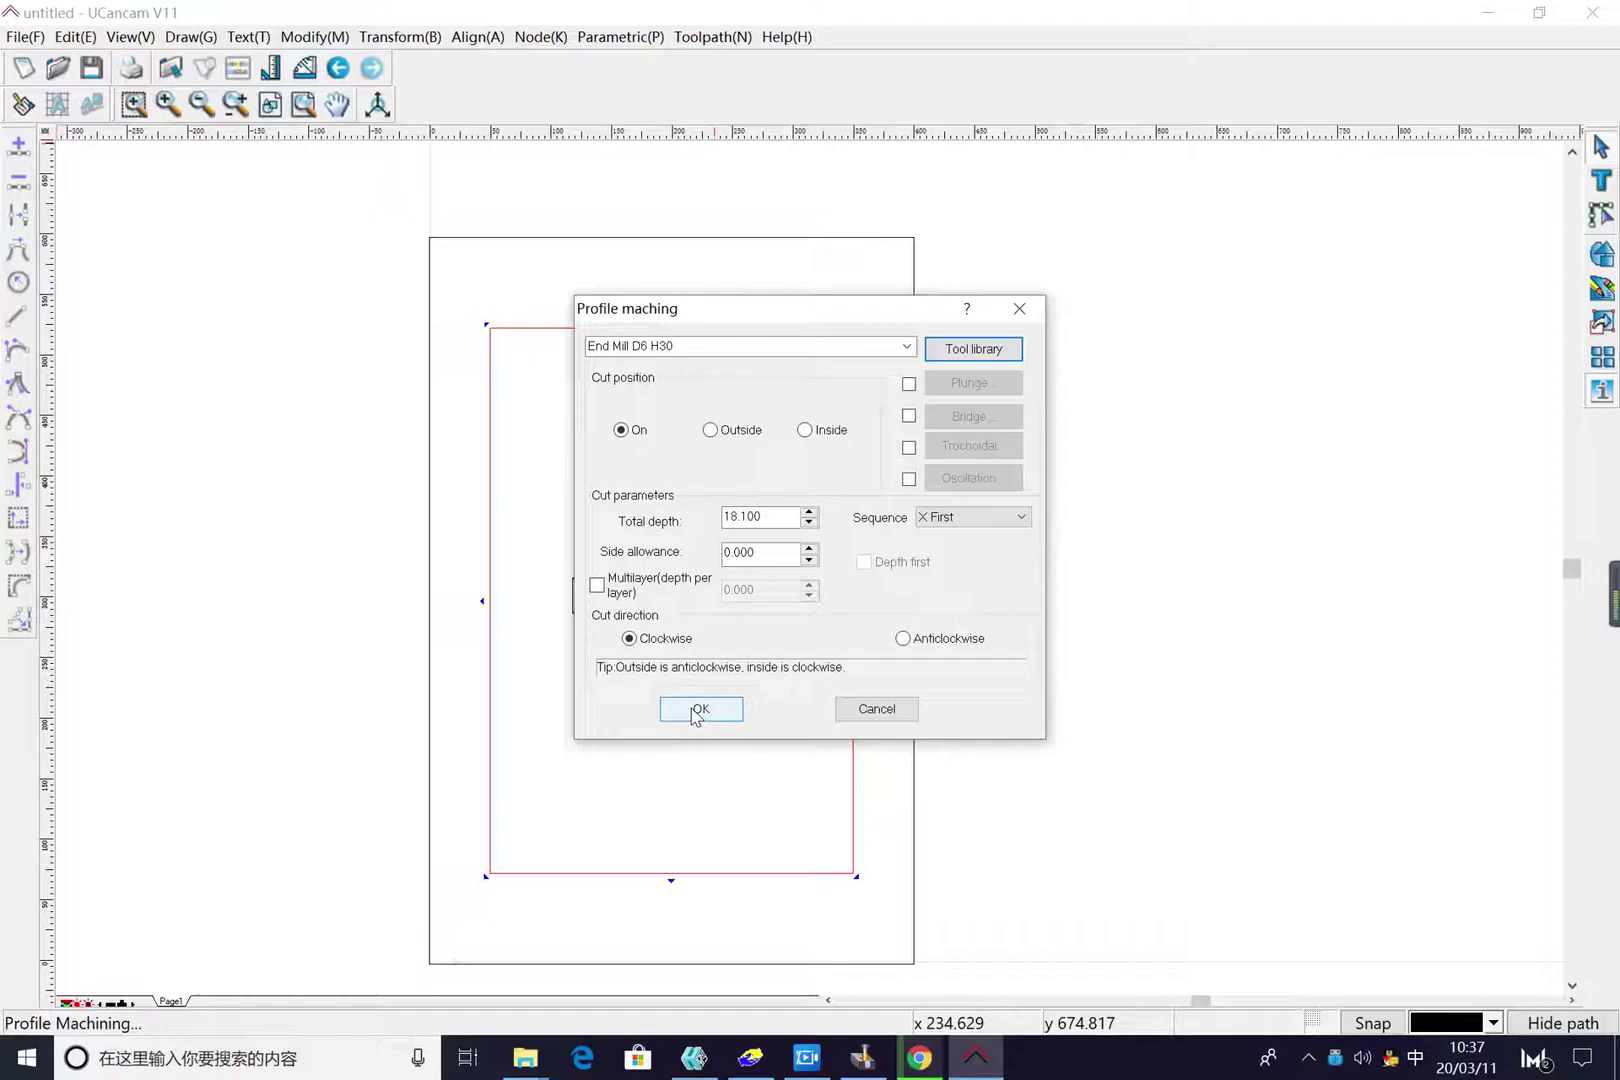
# Set the groove's total depth to 3 mm and accept the profile toolpath
pyautogui.doubleClick(772, 518)
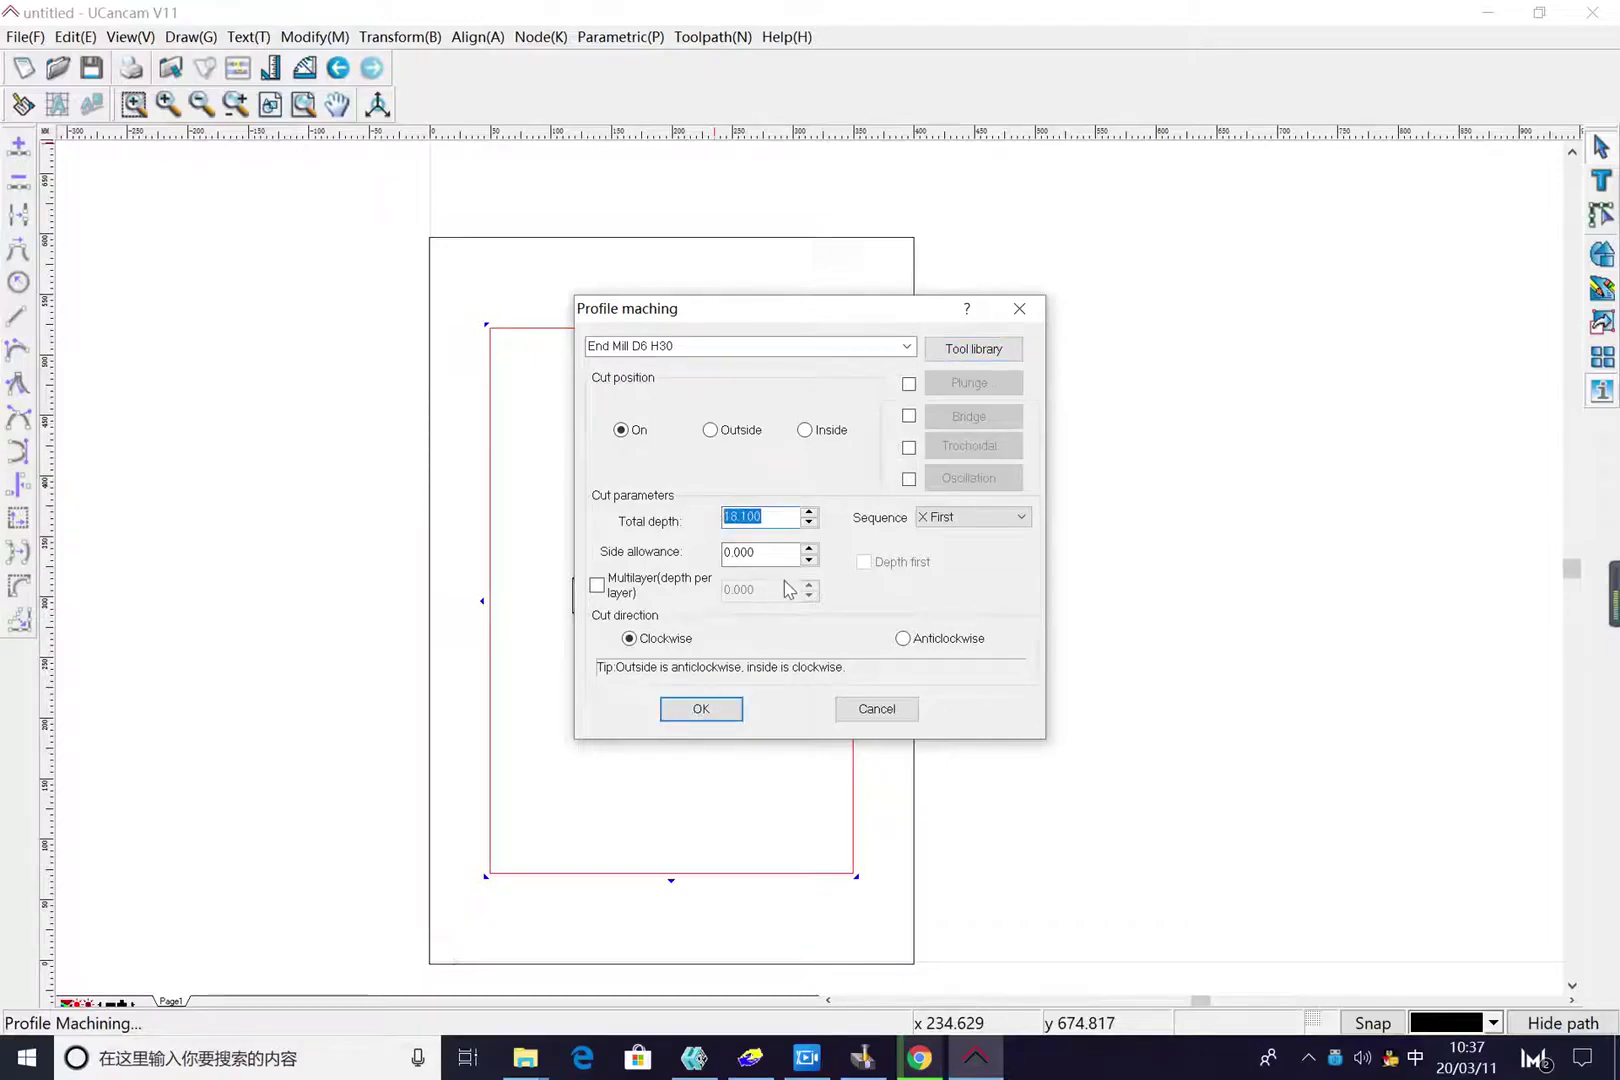
pyautogui.write('3')
pyautogui.click(697, 711)
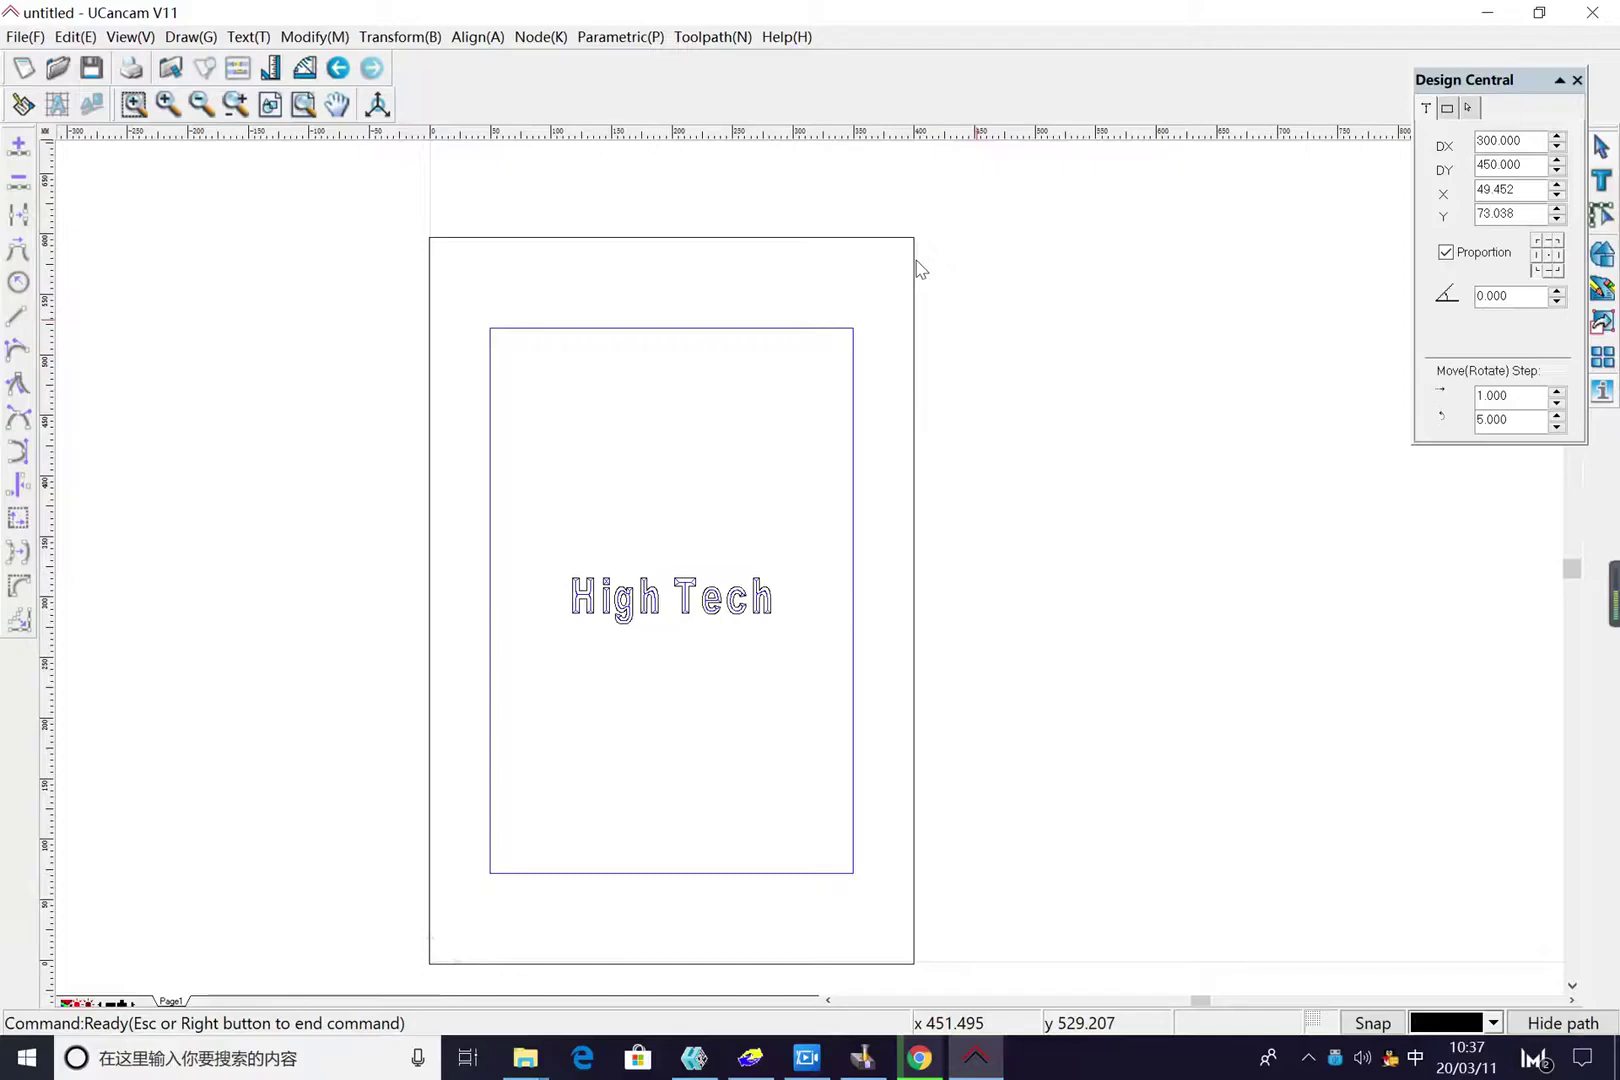
# Start profile machining on the outer 400×600 board outline
pyautogui.click(896, 238)
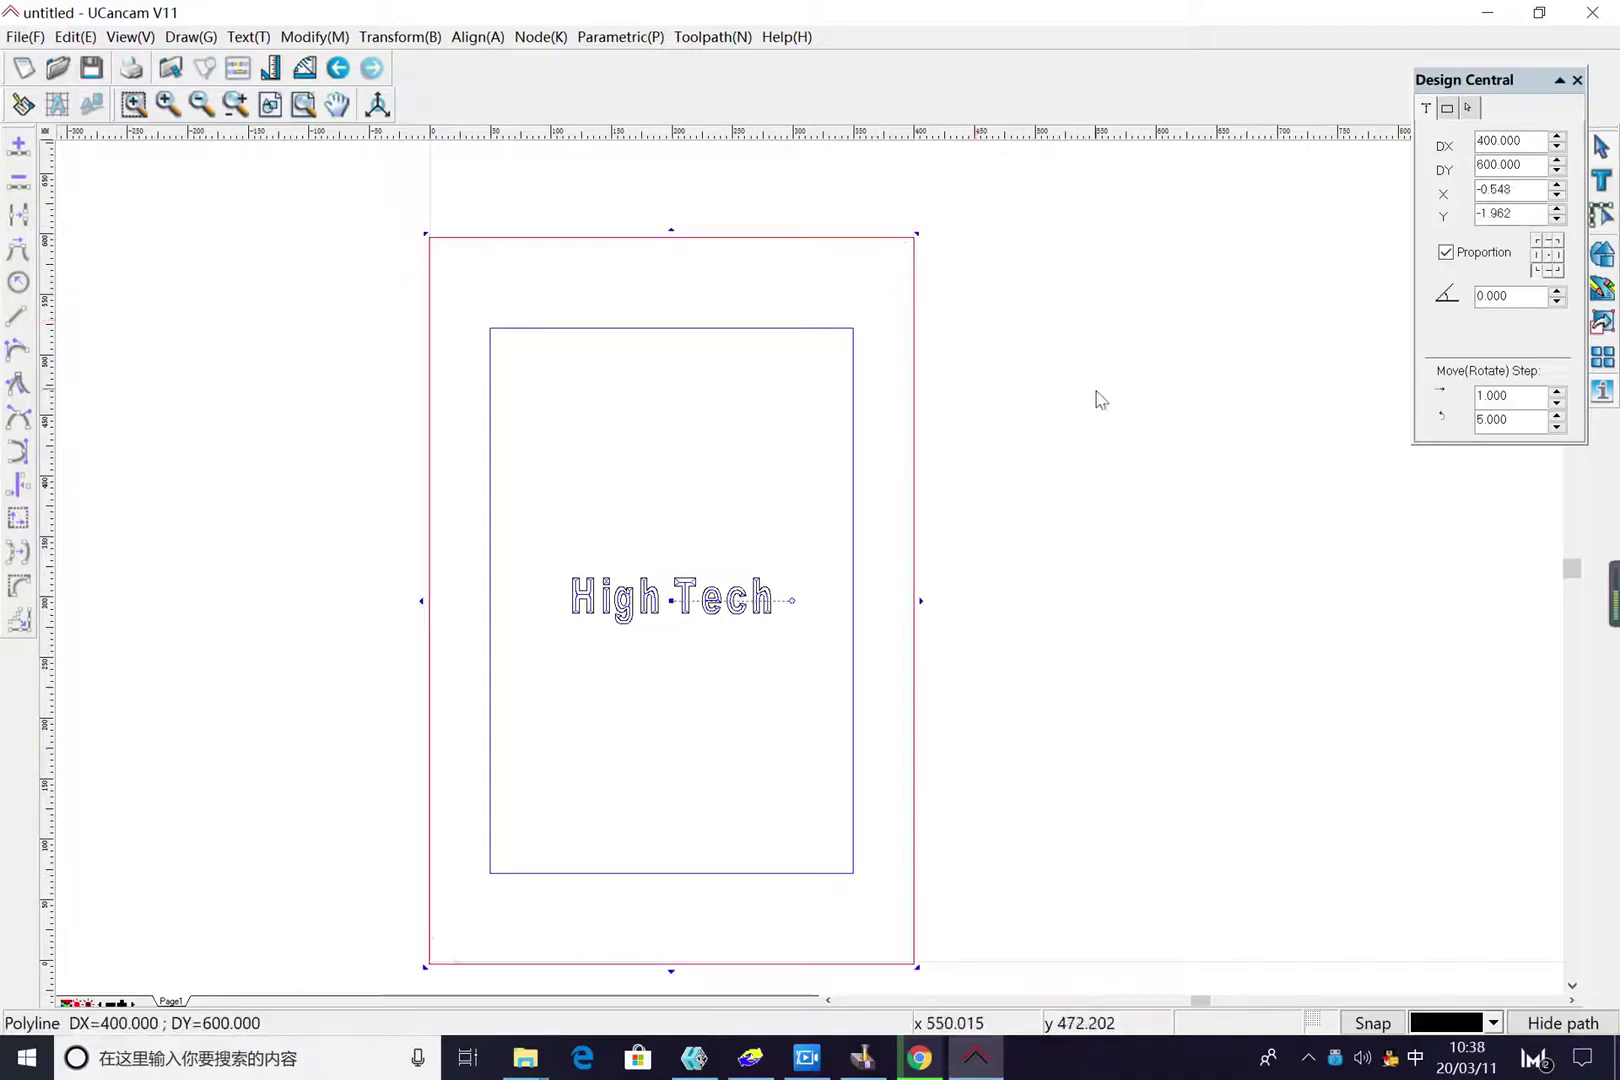
pyautogui.click(710, 38)
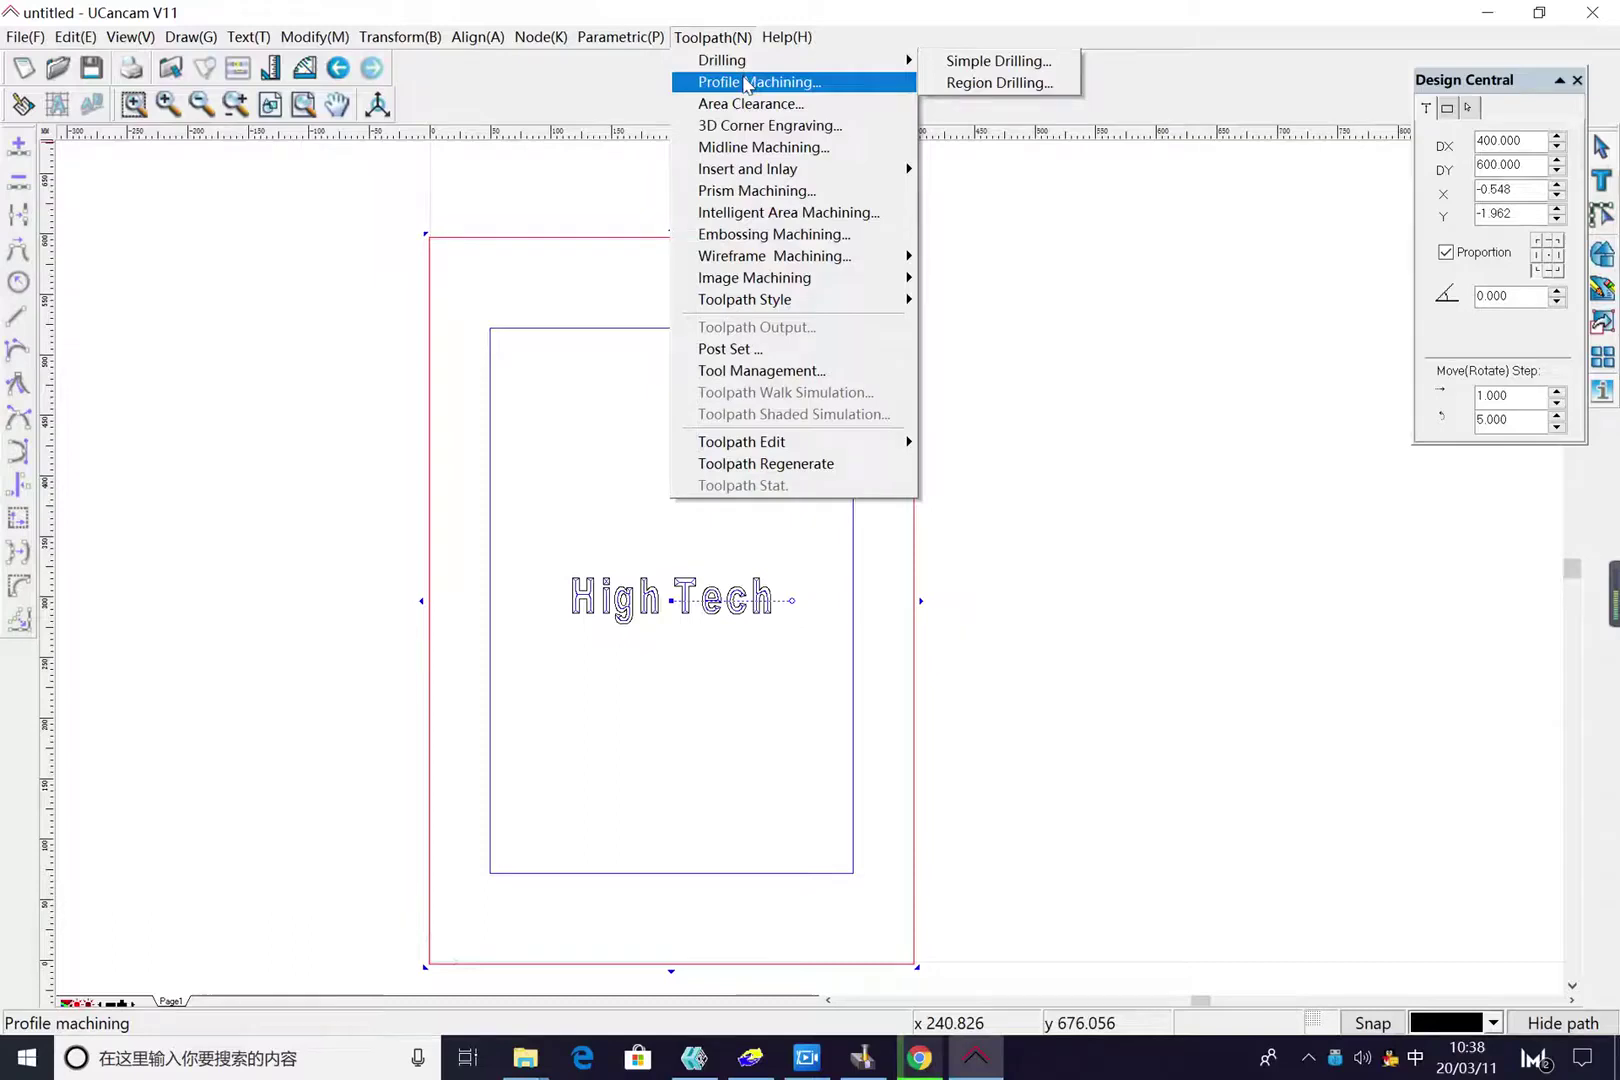
pyautogui.click(748, 83)
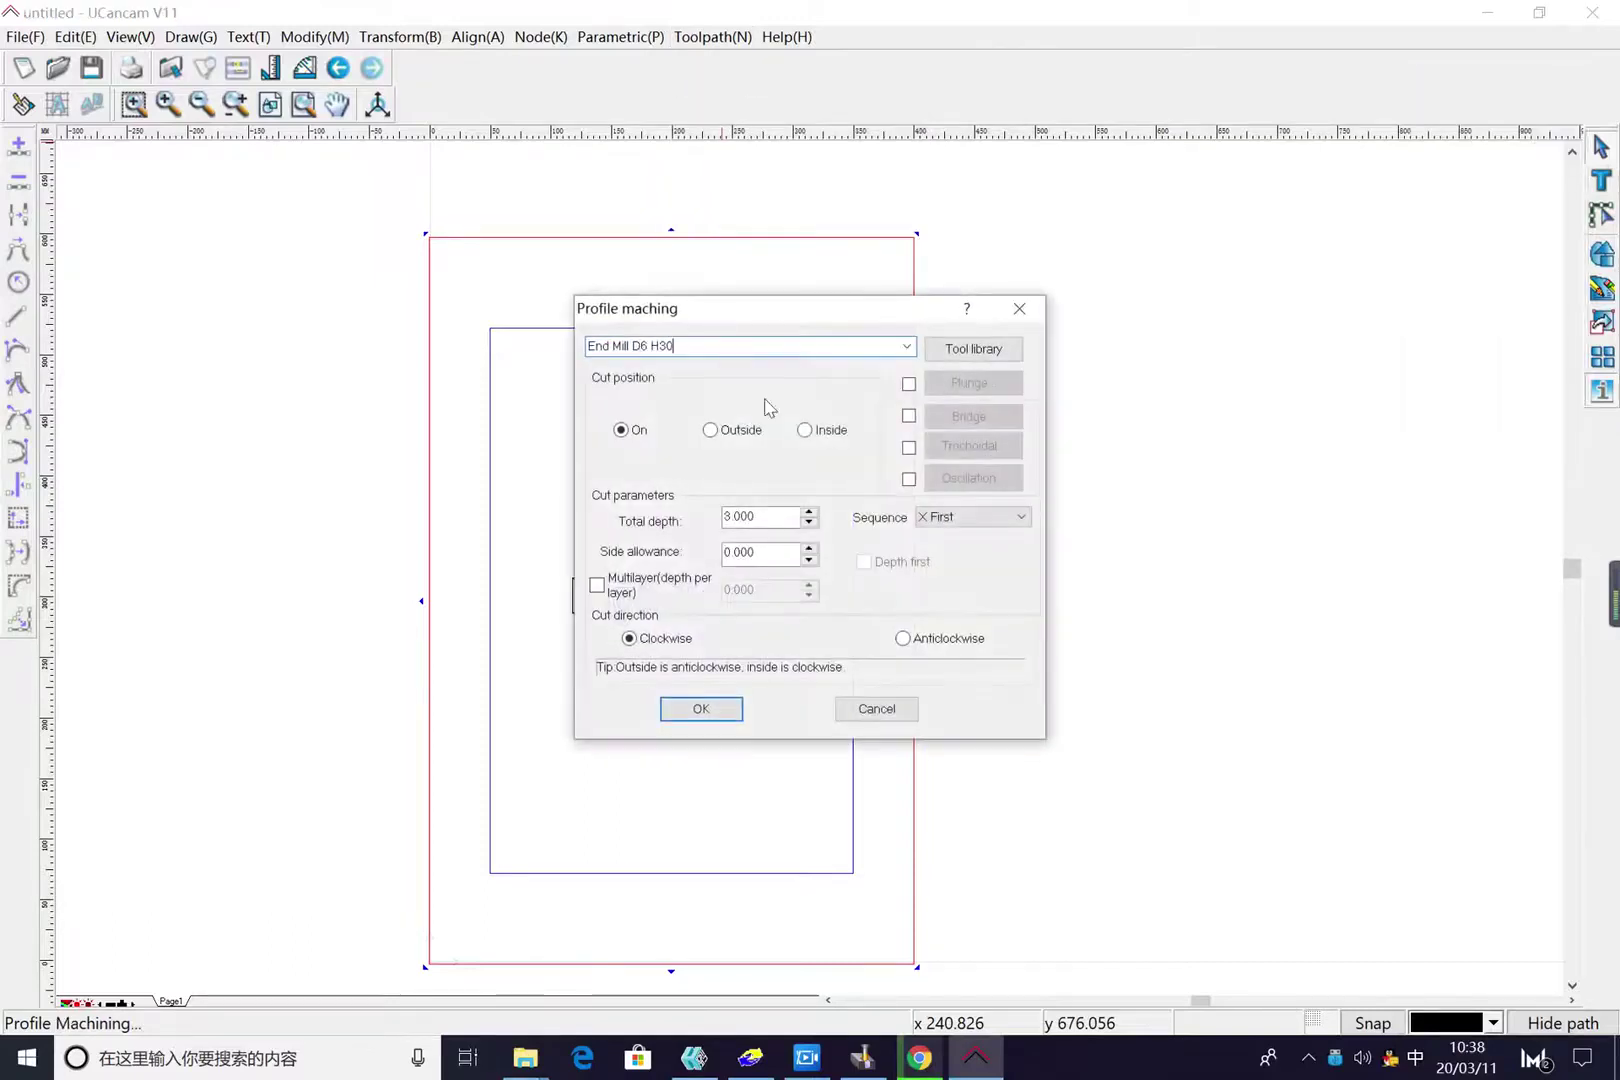
# Pick End Mill D8.0 H30 from the tool library and accept its settings
pyautogui.click(958, 350)
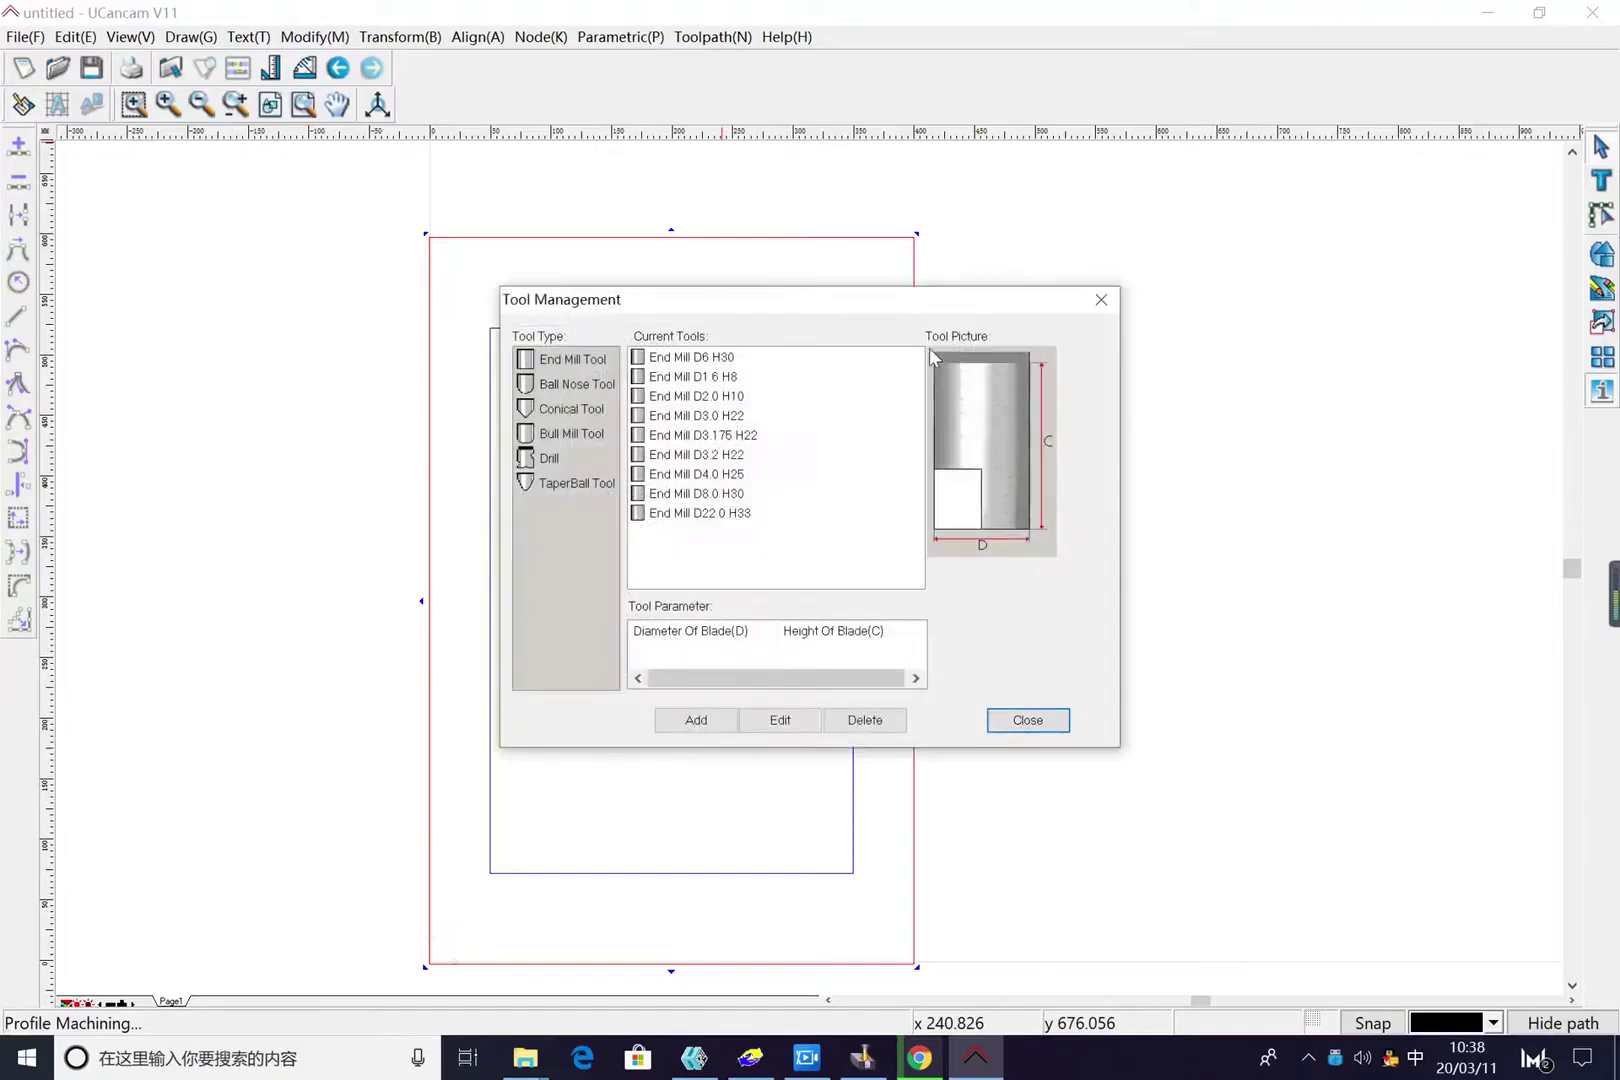
pyautogui.click(727, 495)
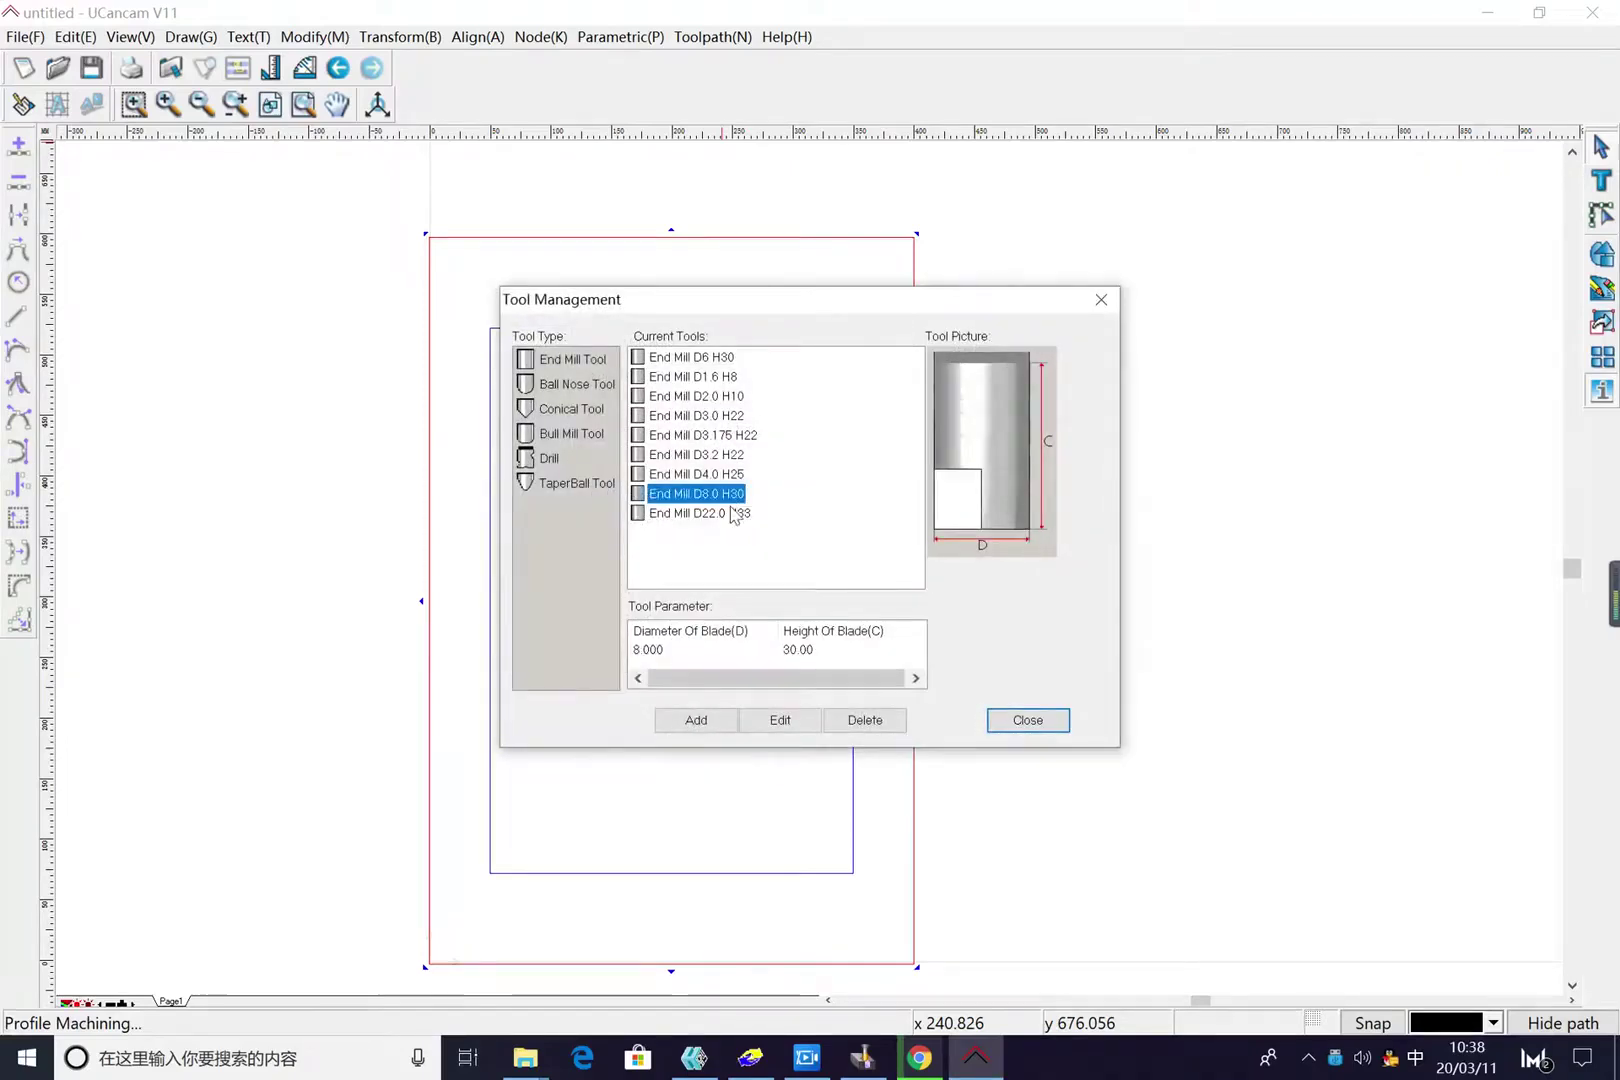
pyautogui.click(783, 722)
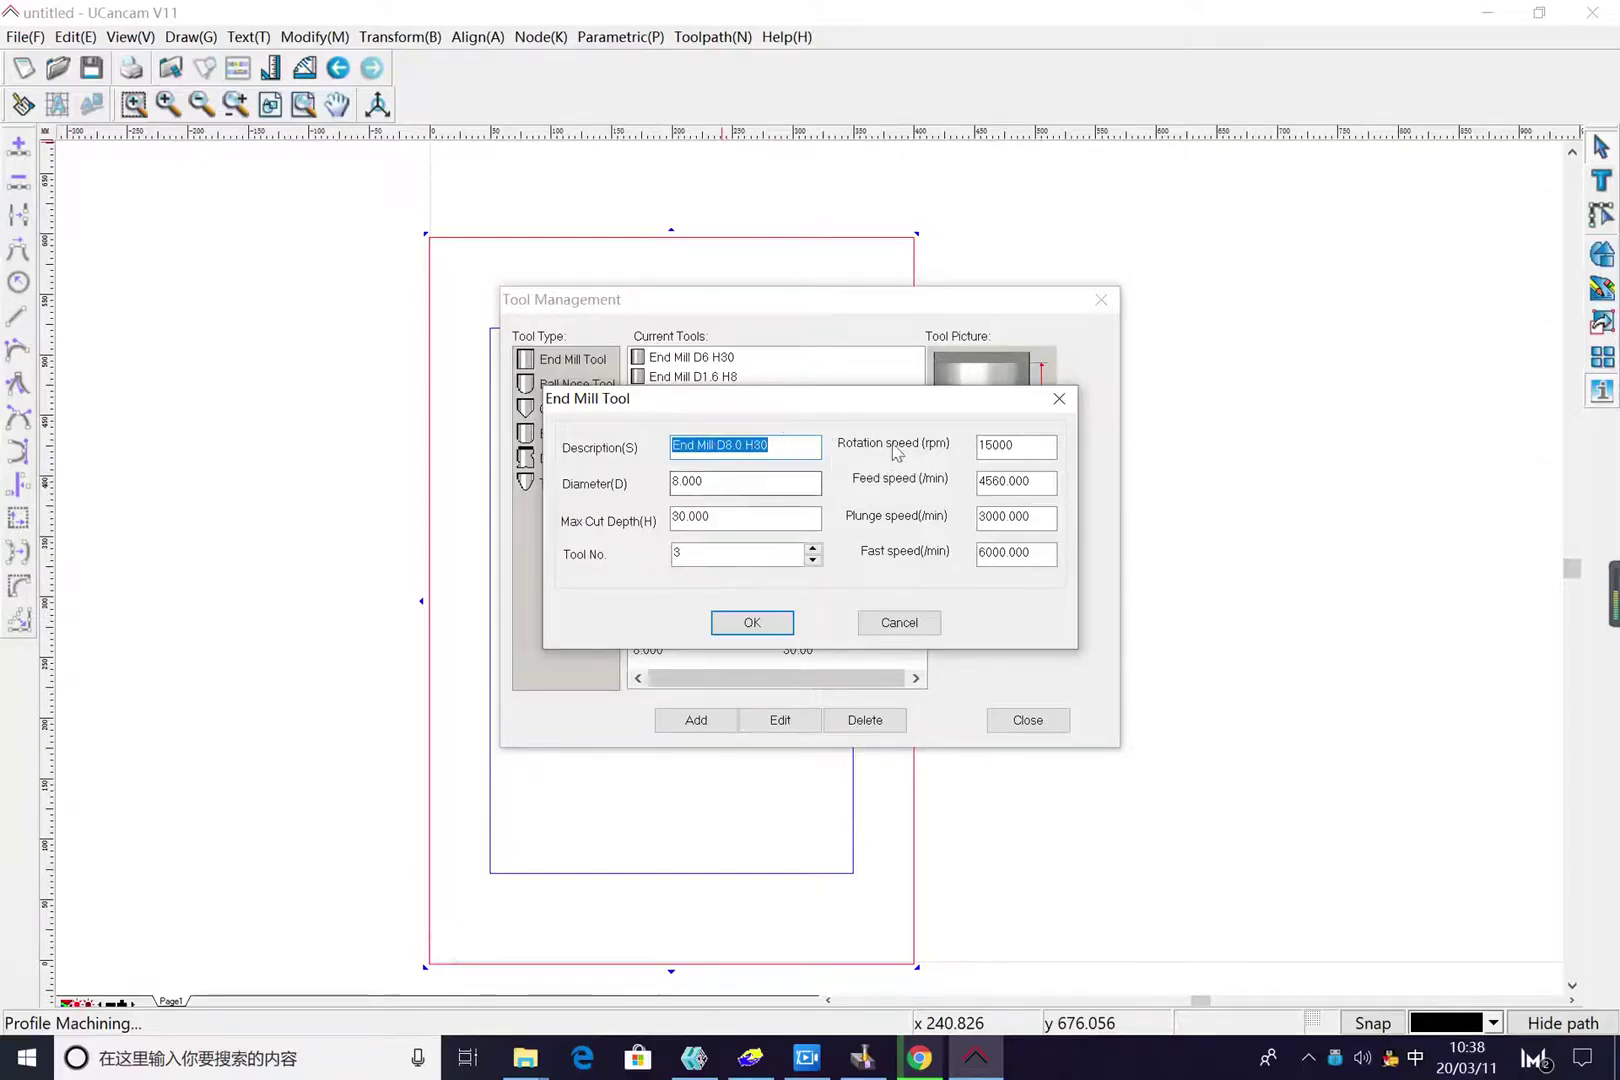
pyautogui.click(750, 624)
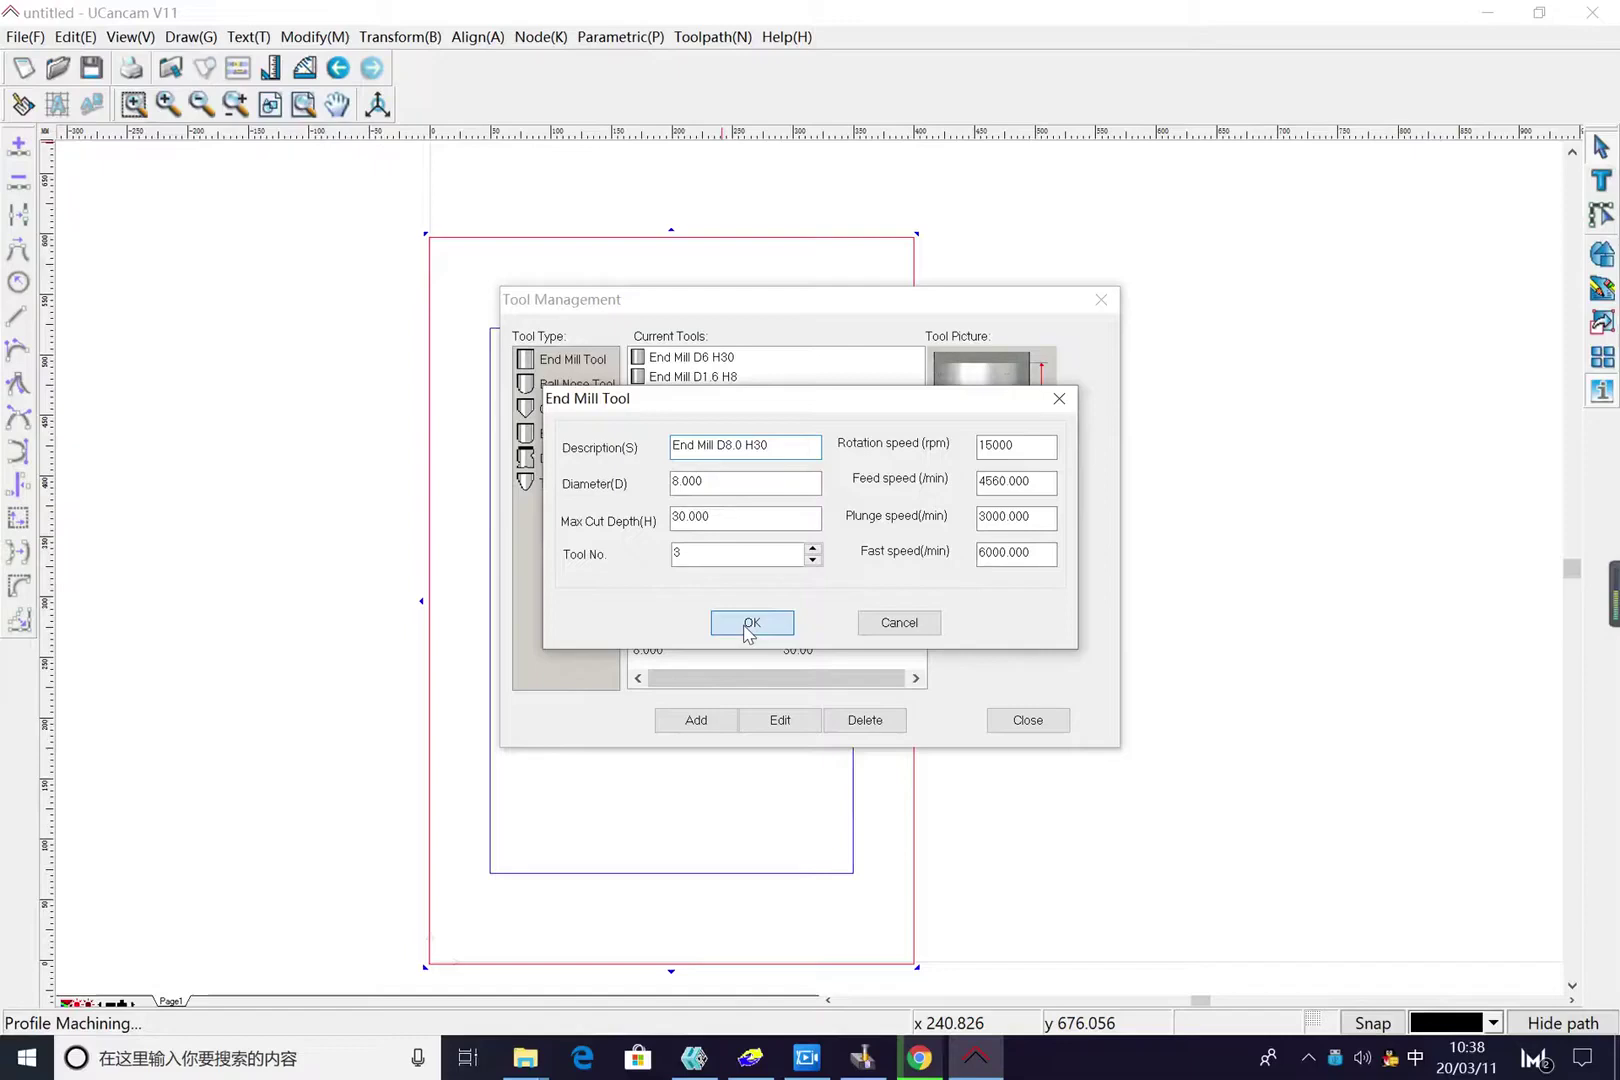
# Cut outside the board outline at 18.1 mm total depth and accept the toolpath
pyautogui.click(1037, 725)
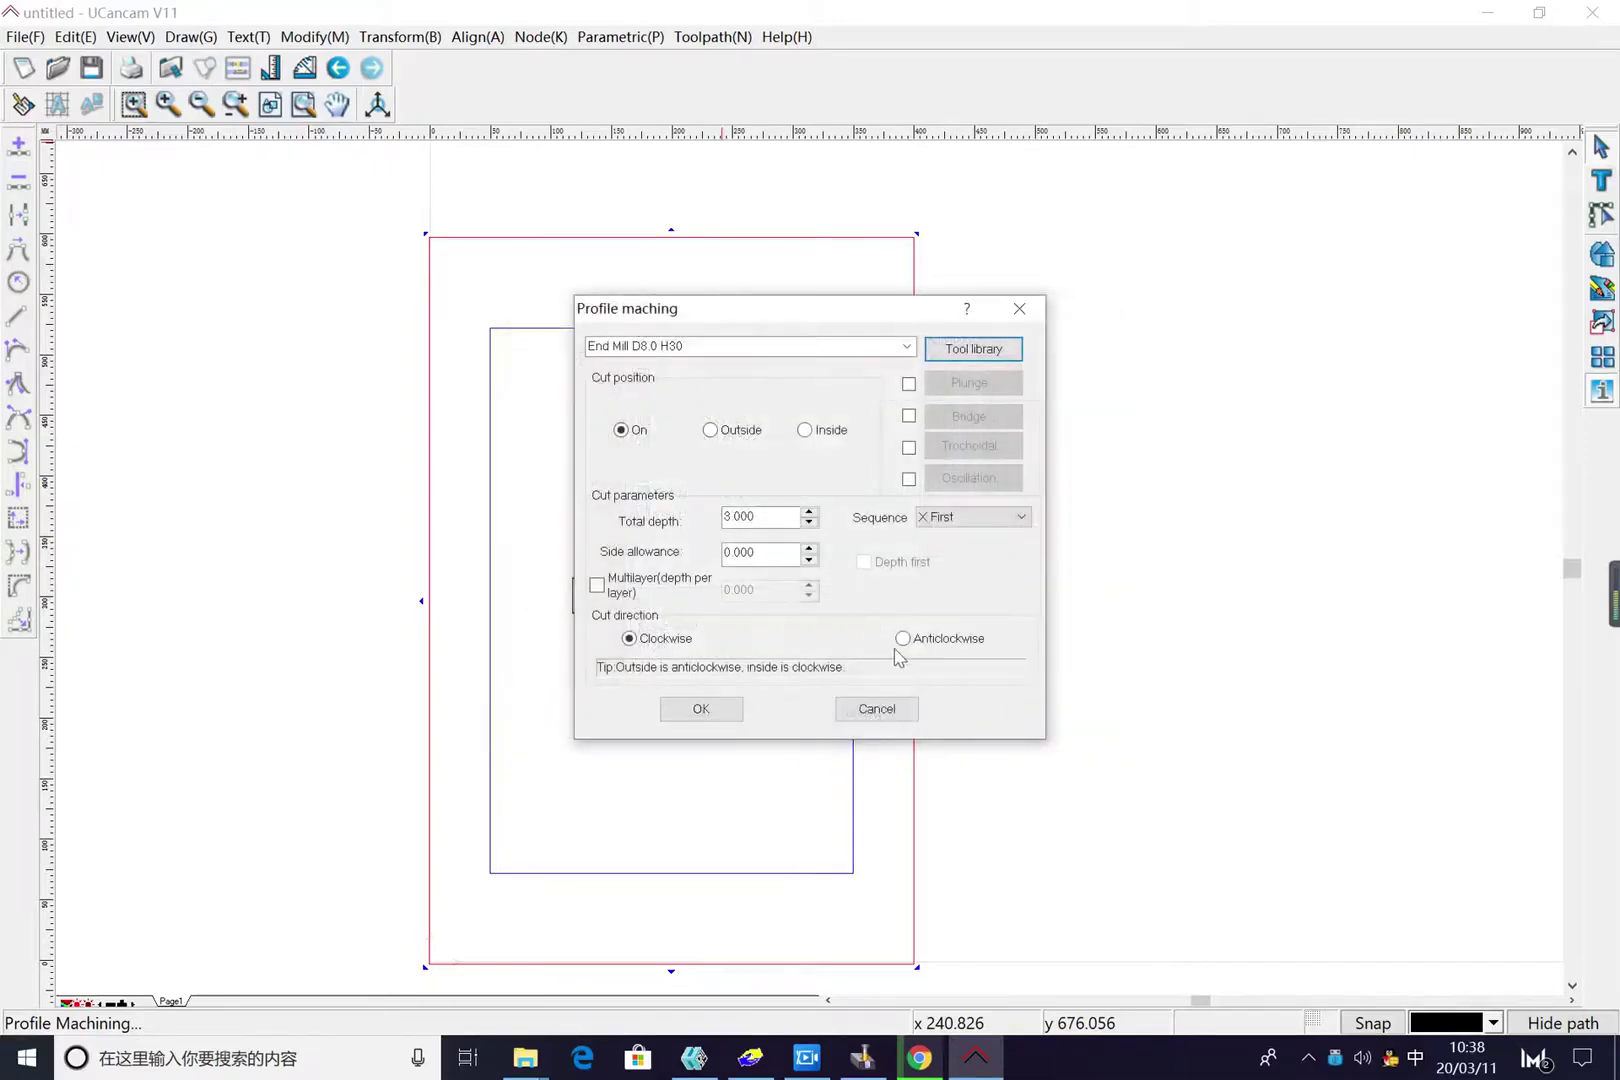
pyautogui.click(711, 430)
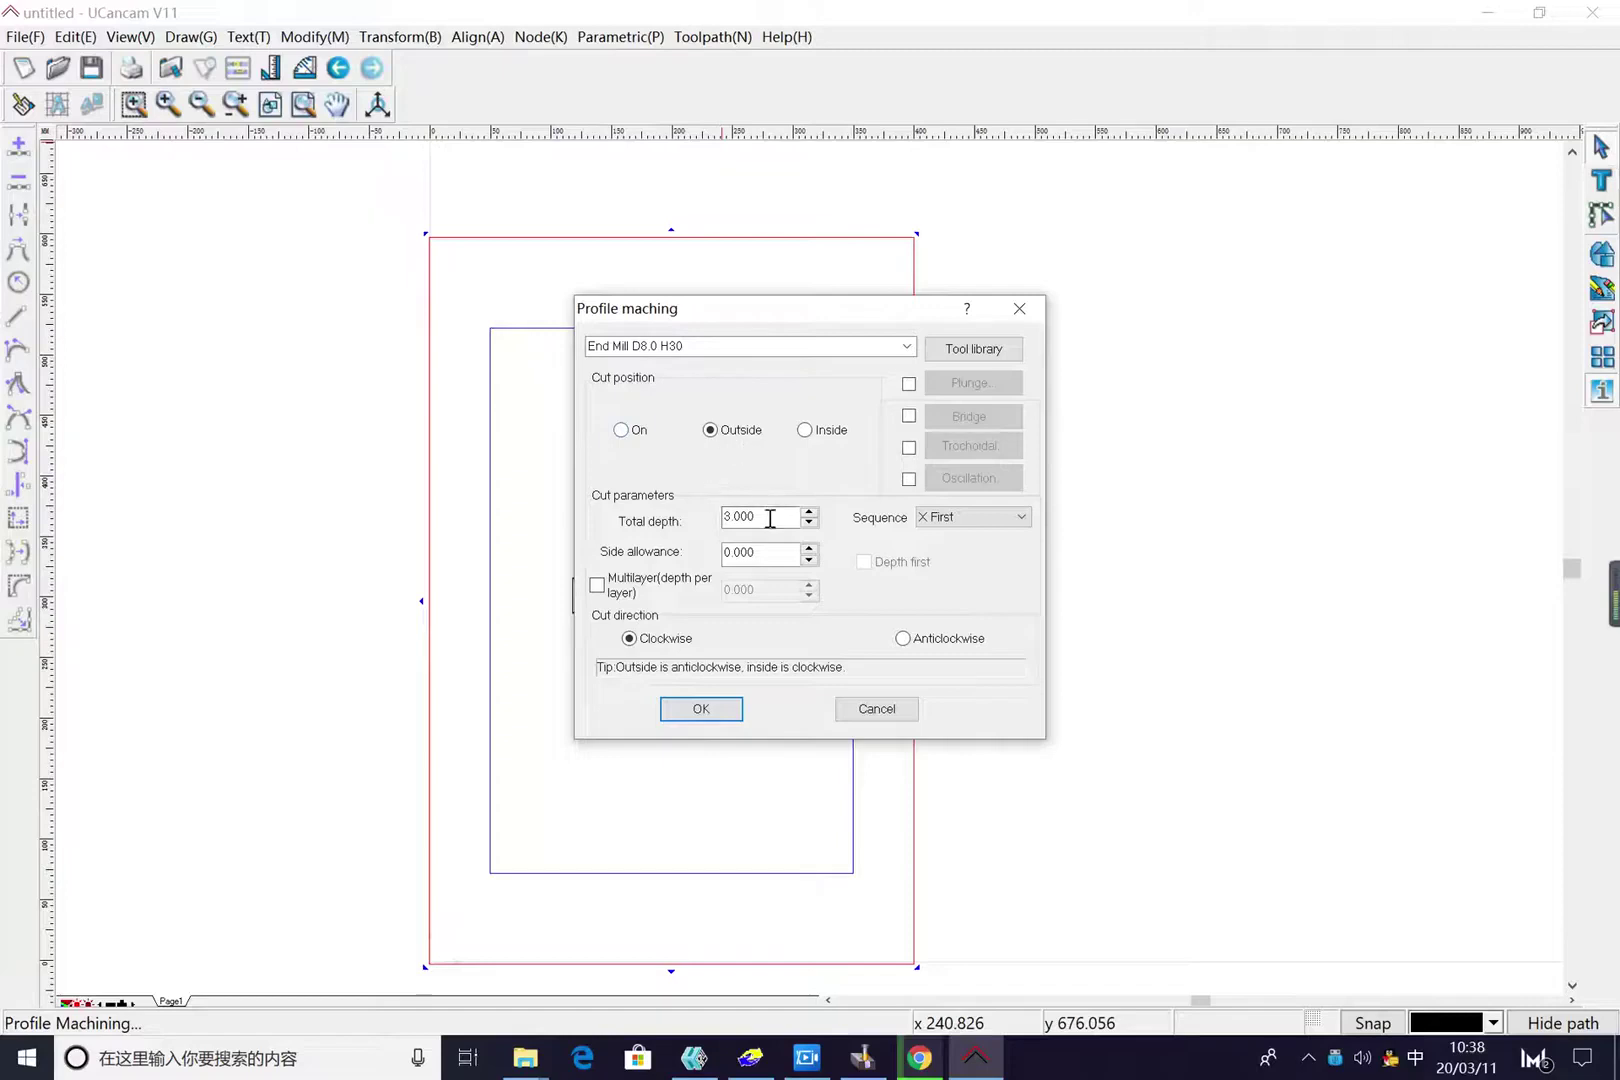
pyautogui.moveTo(770, 517); pyautogui.dragTo(700, 517)
pyautogui.write('18.1')
pyautogui.click(722, 721)
# Select all objects and run a shaded simulation of the engraving, groove and cut-out toolpaths
pyautogui.scroll(2, 672, 488)
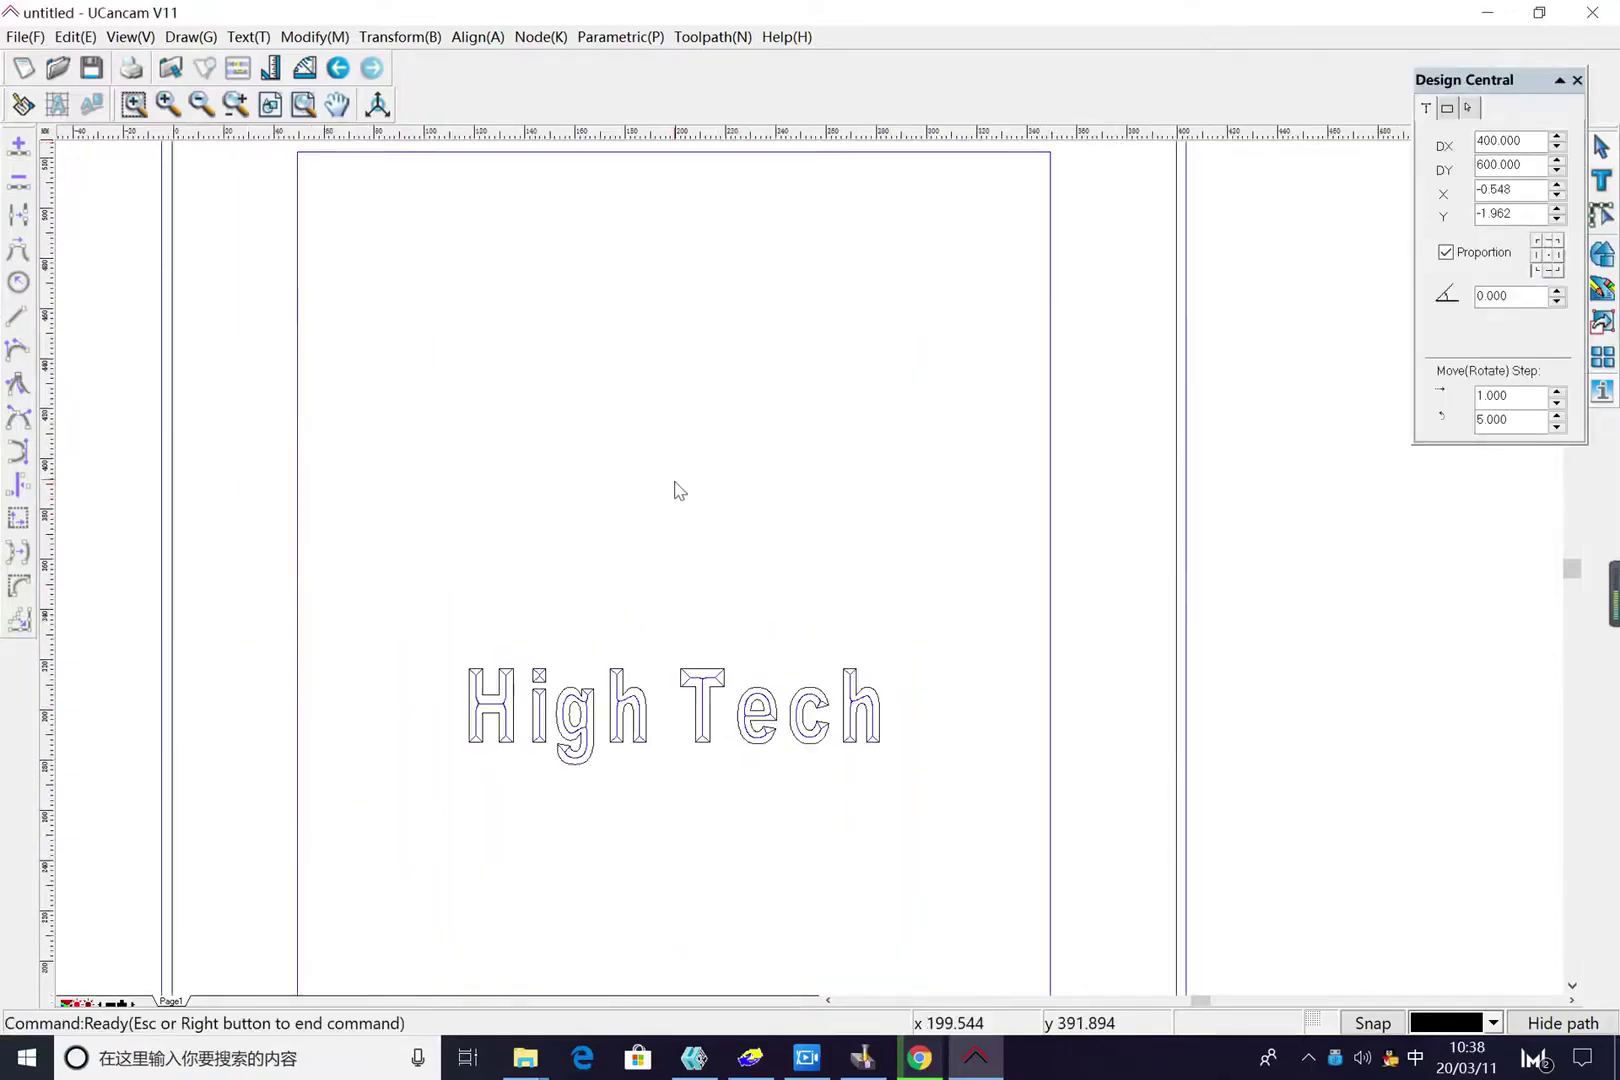
pyautogui.scroll(-3, 697, 458)
pyautogui.scroll(-1, 697, 458)
pyautogui.moveTo(395, 202)
pyautogui.mouseDown()
pyautogui.moveTo(583, 398)
pyautogui.moveTo(940, 915)
pyautogui.mouseUp()
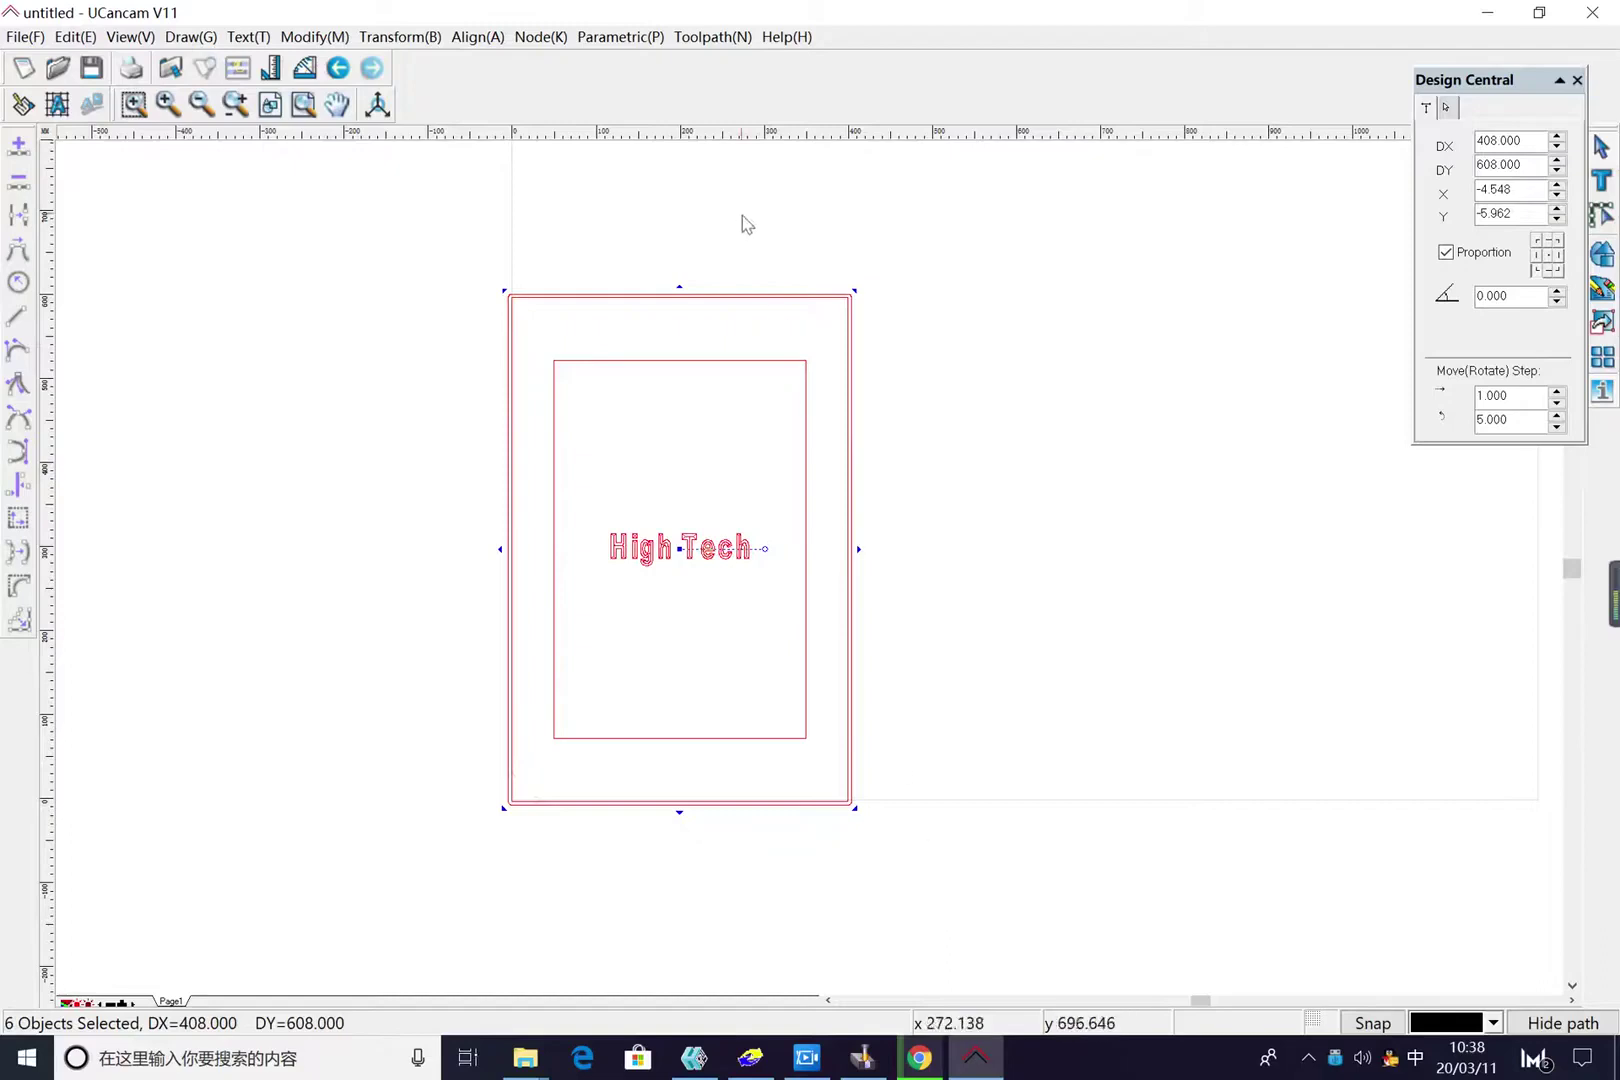
pyautogui.click(701, 40)
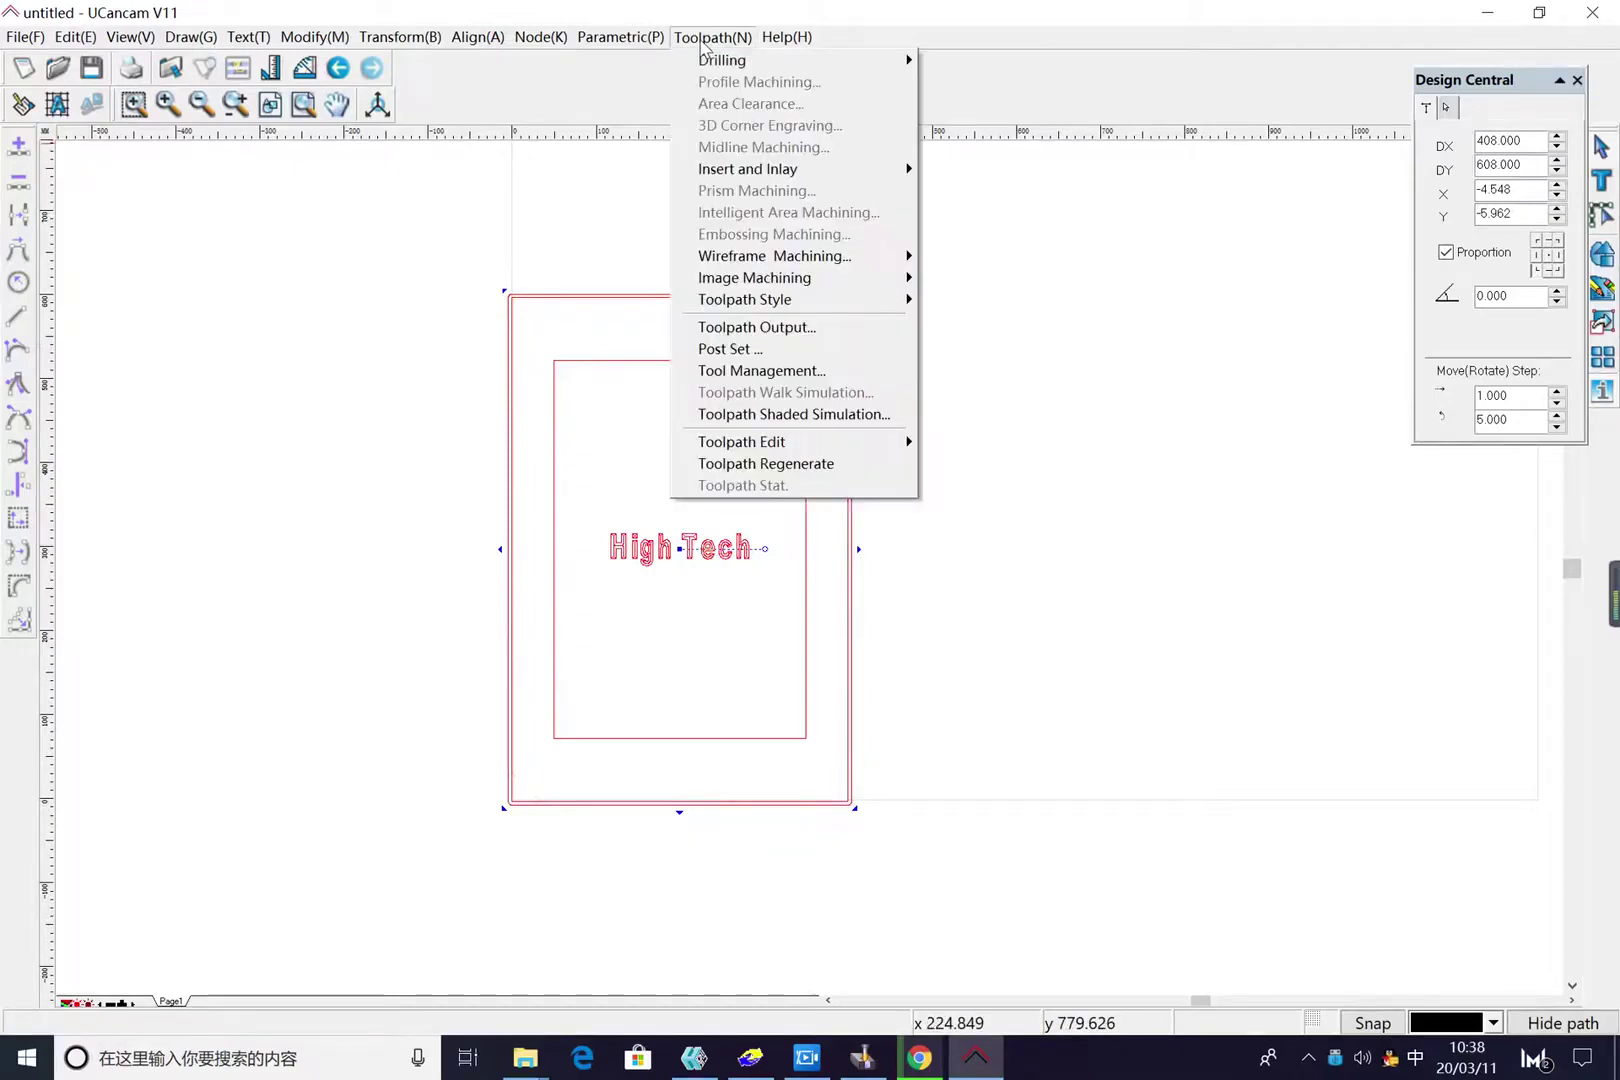
pyautogui.click(785, 415)
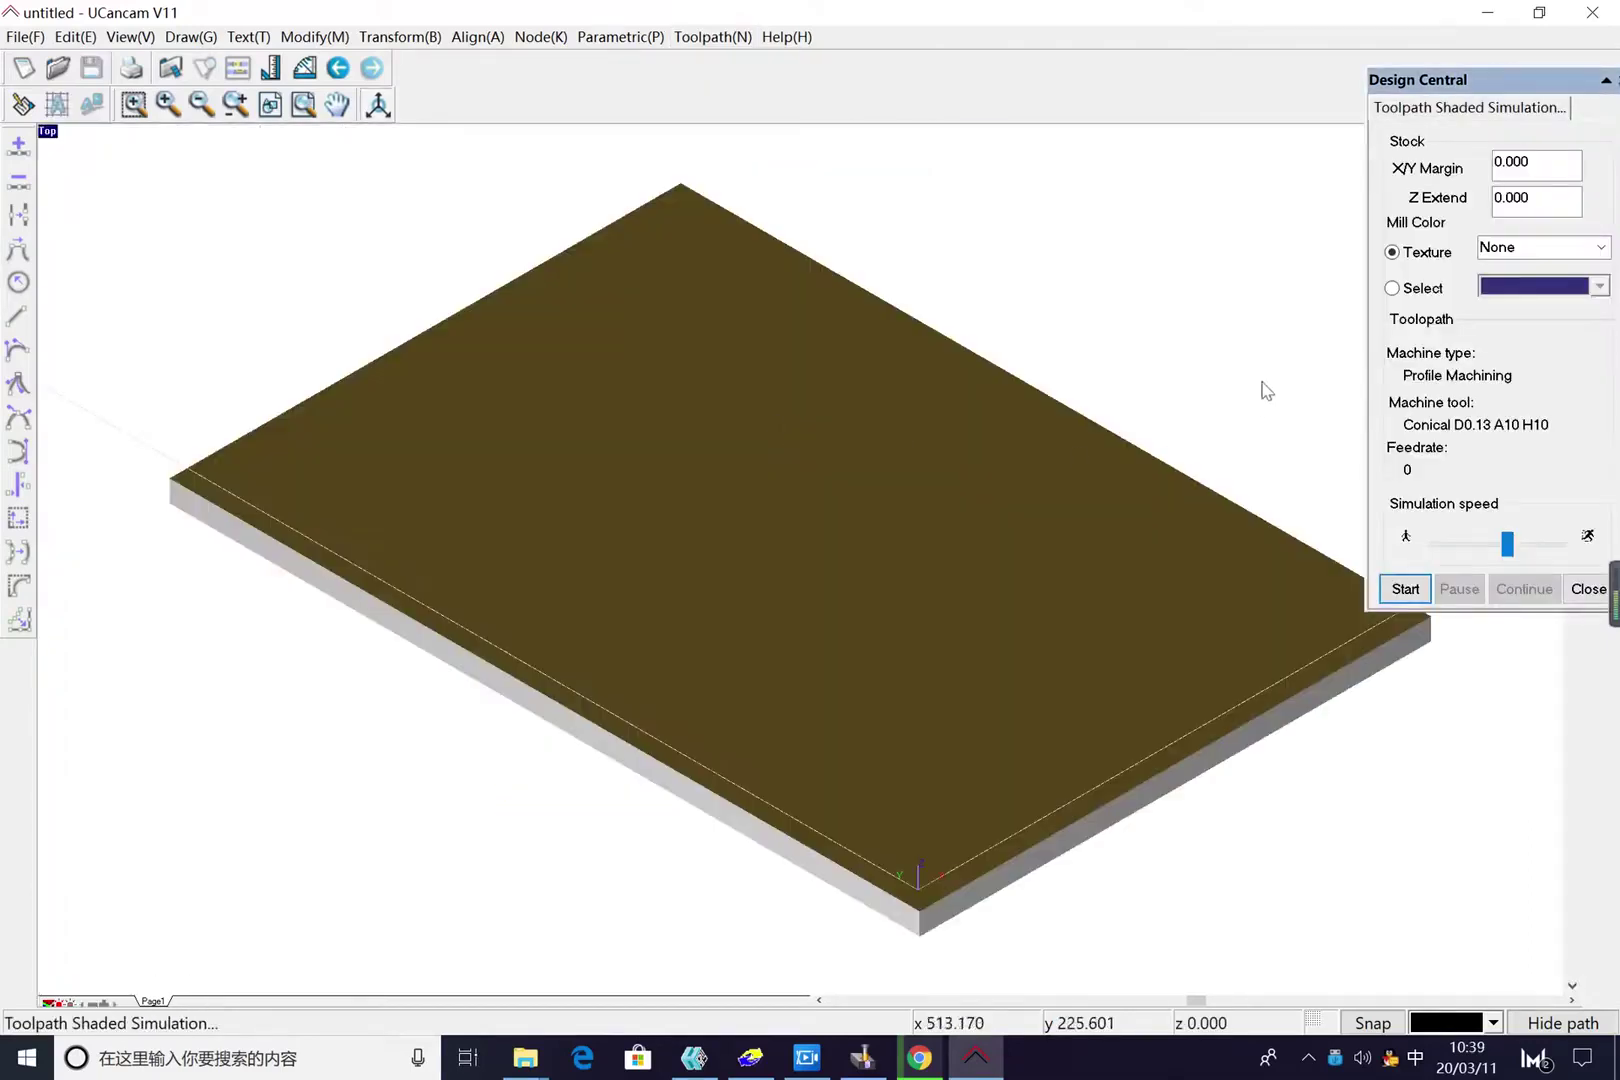
pyautogui.click(1406, 589)
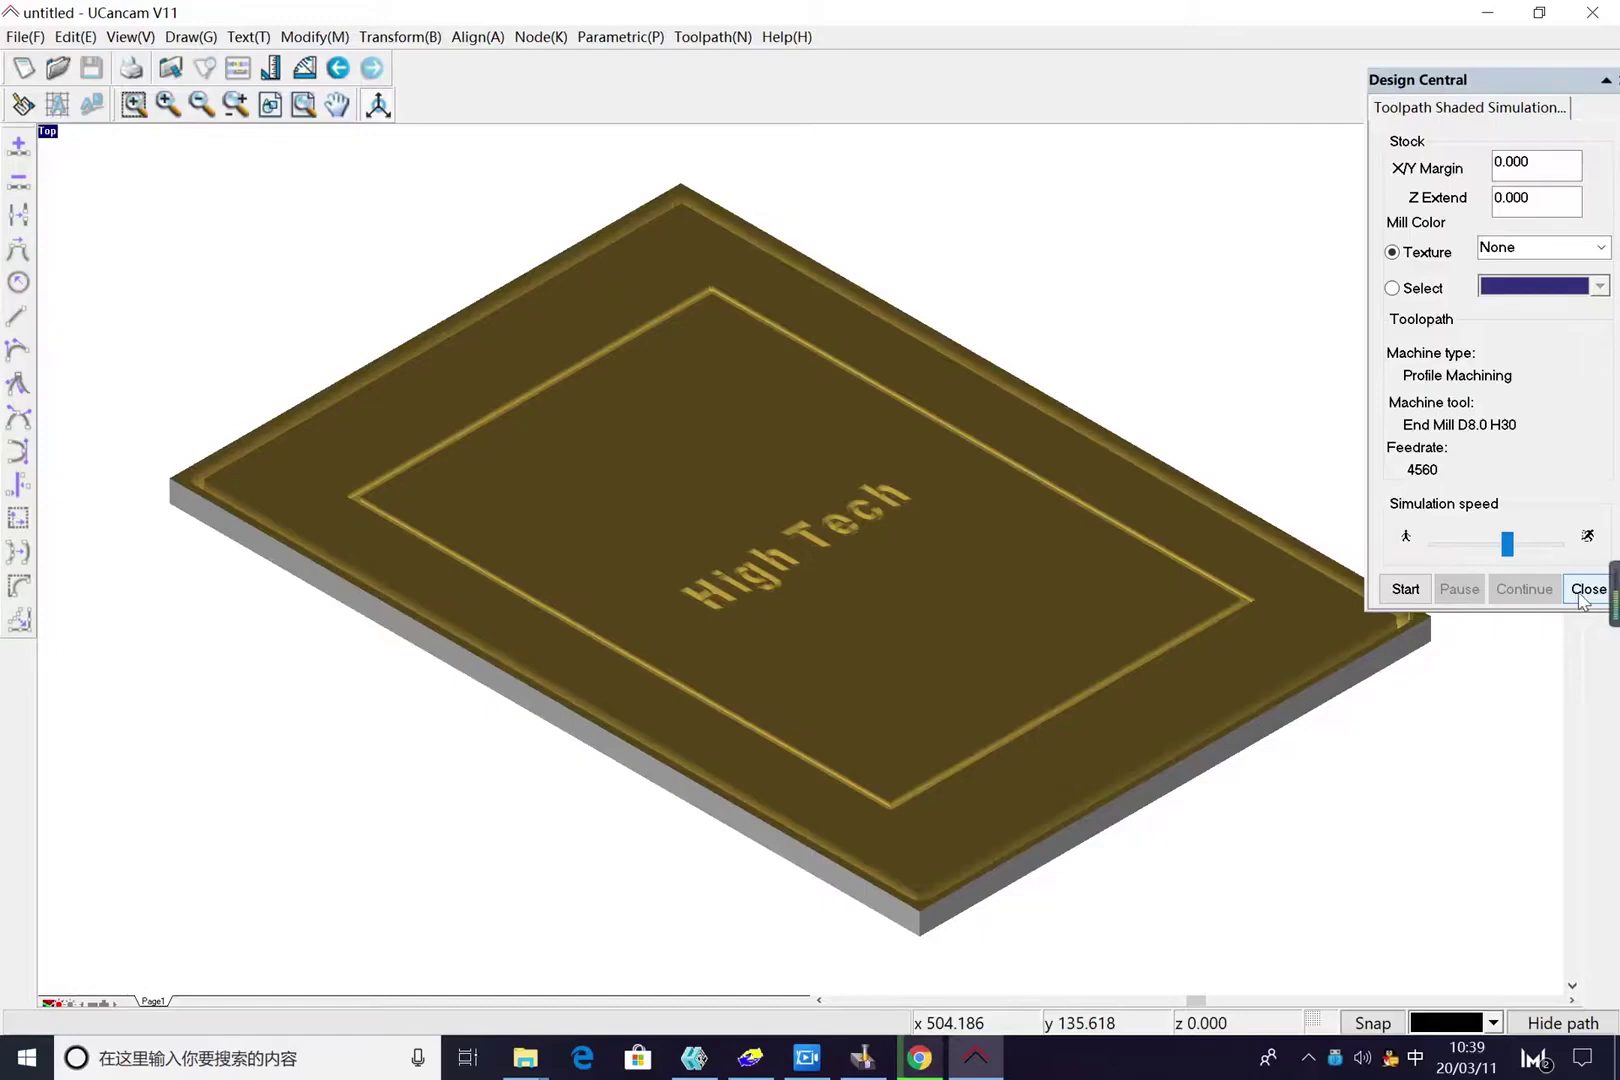
pyautogui.click(1586, 592)
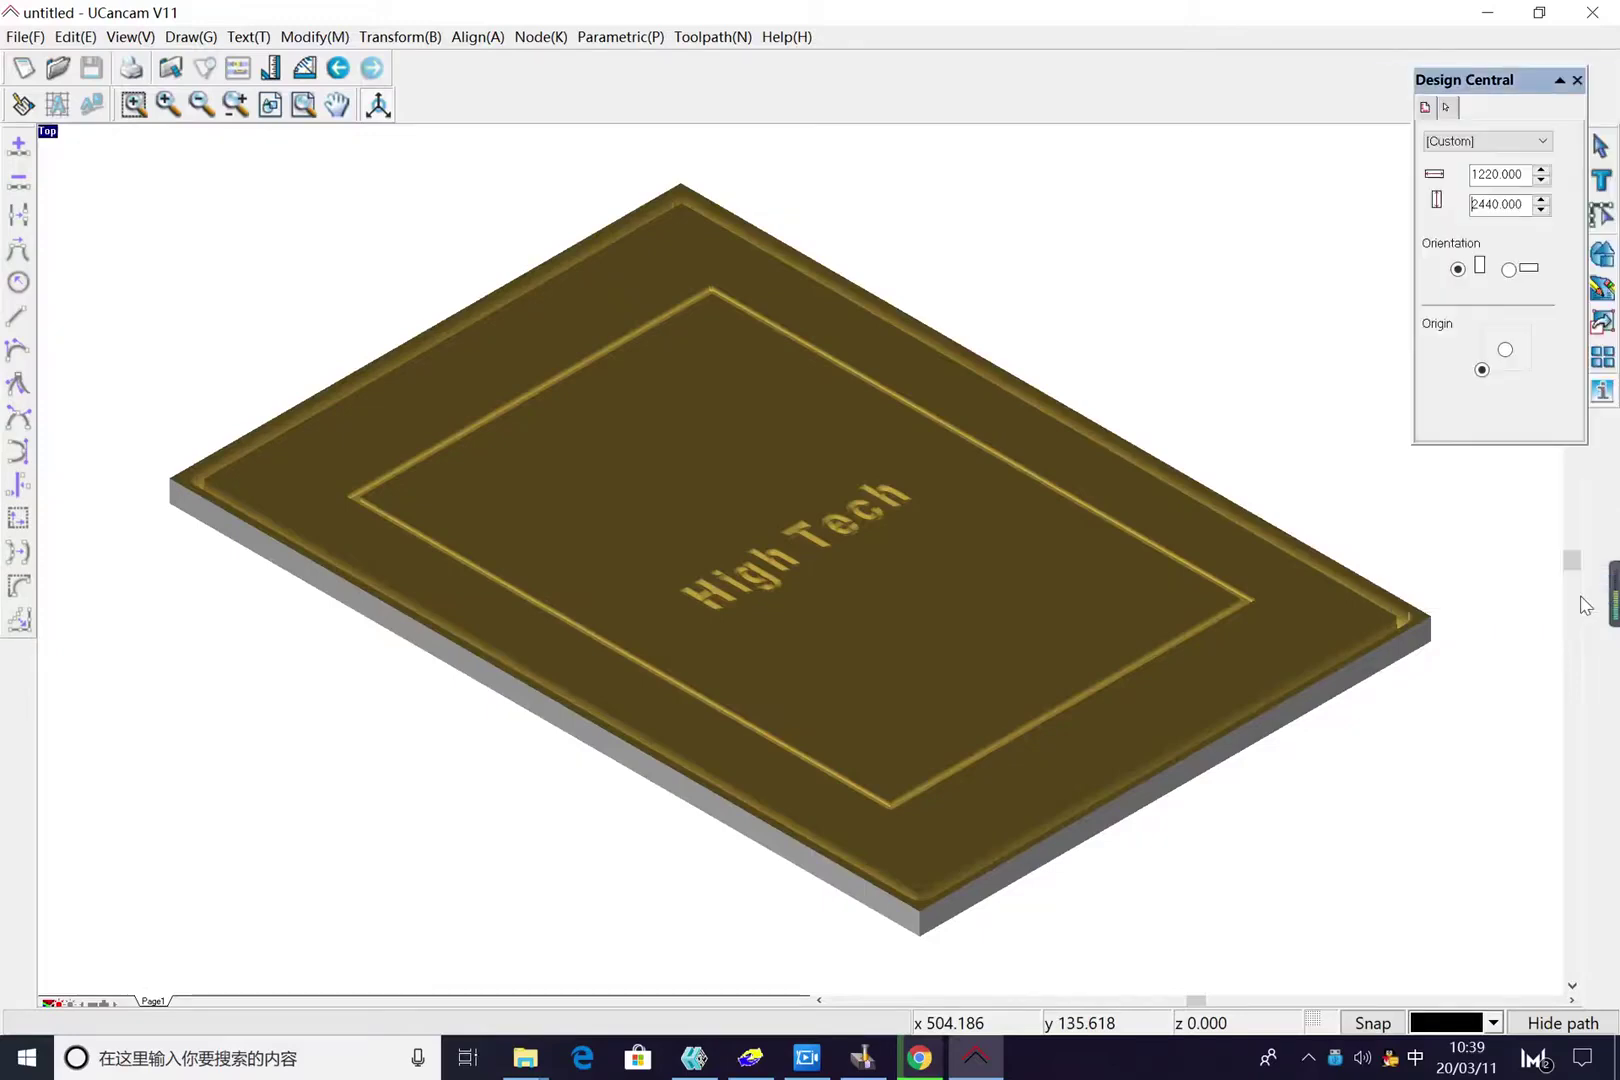
# Select all objects and open Toolpath Output with the General CNC post processor
pyautogui.moveTo(379, 225); pyautogui.dragTo(988, 900)
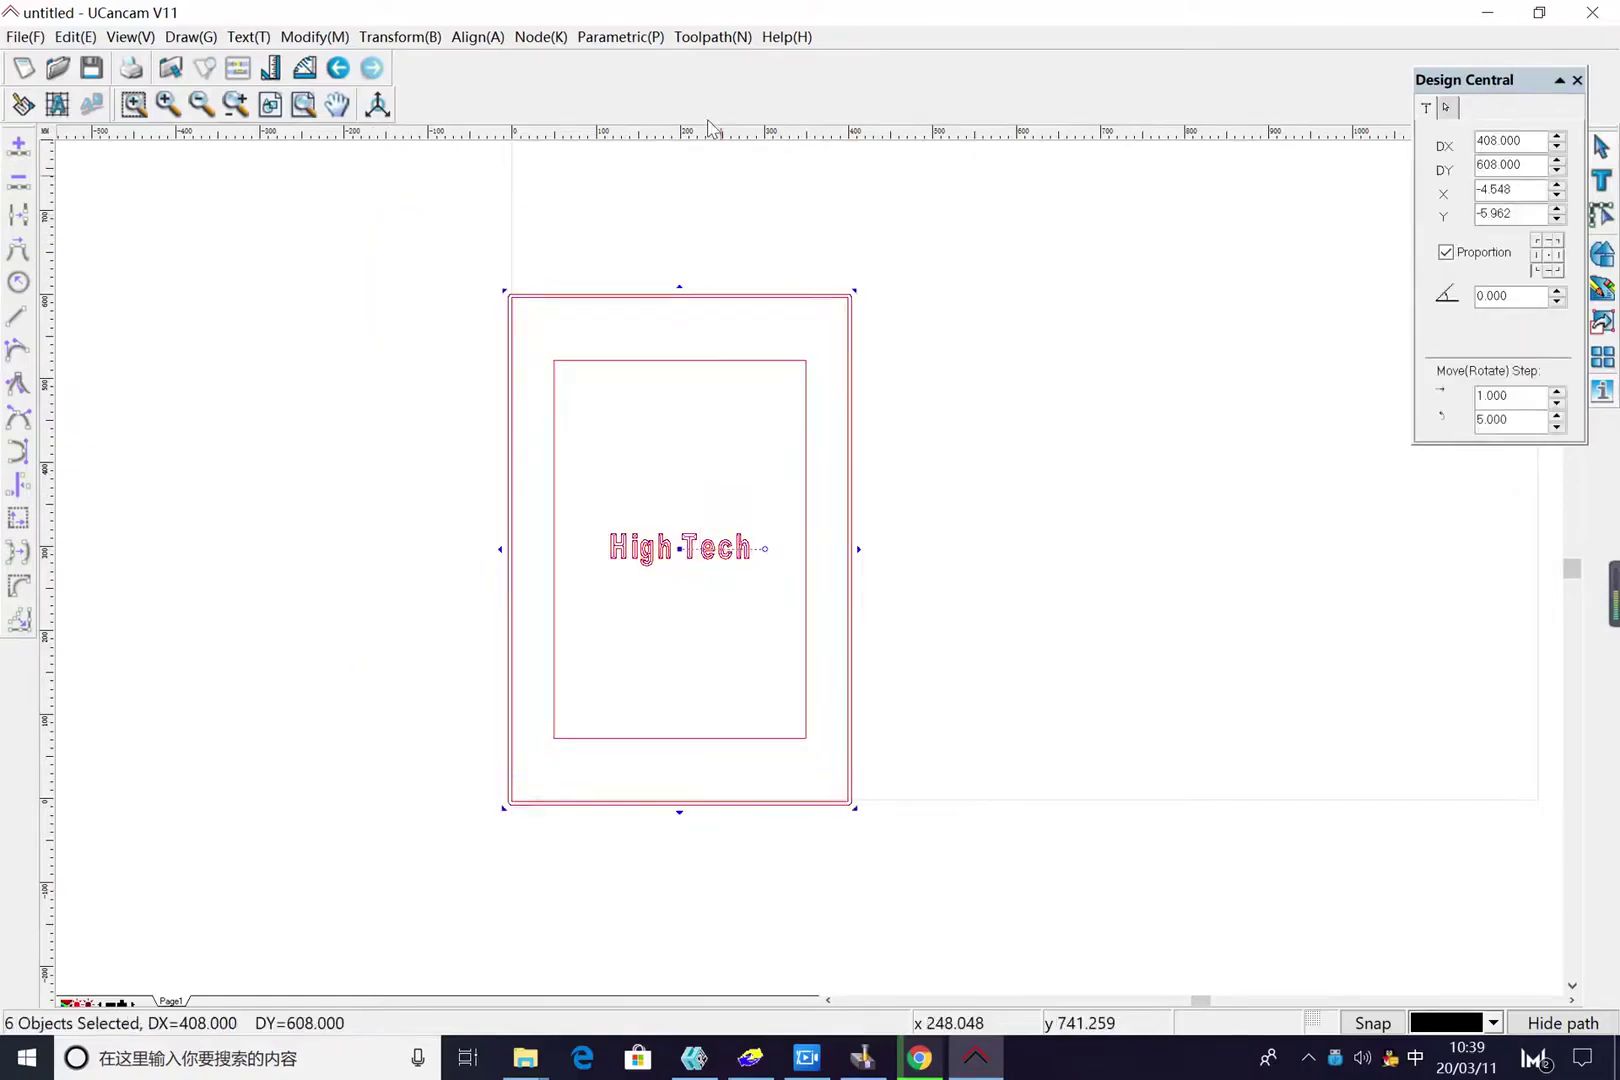
pyautogui.click(701, 38)
pyautogui.moveTo(766, 307)
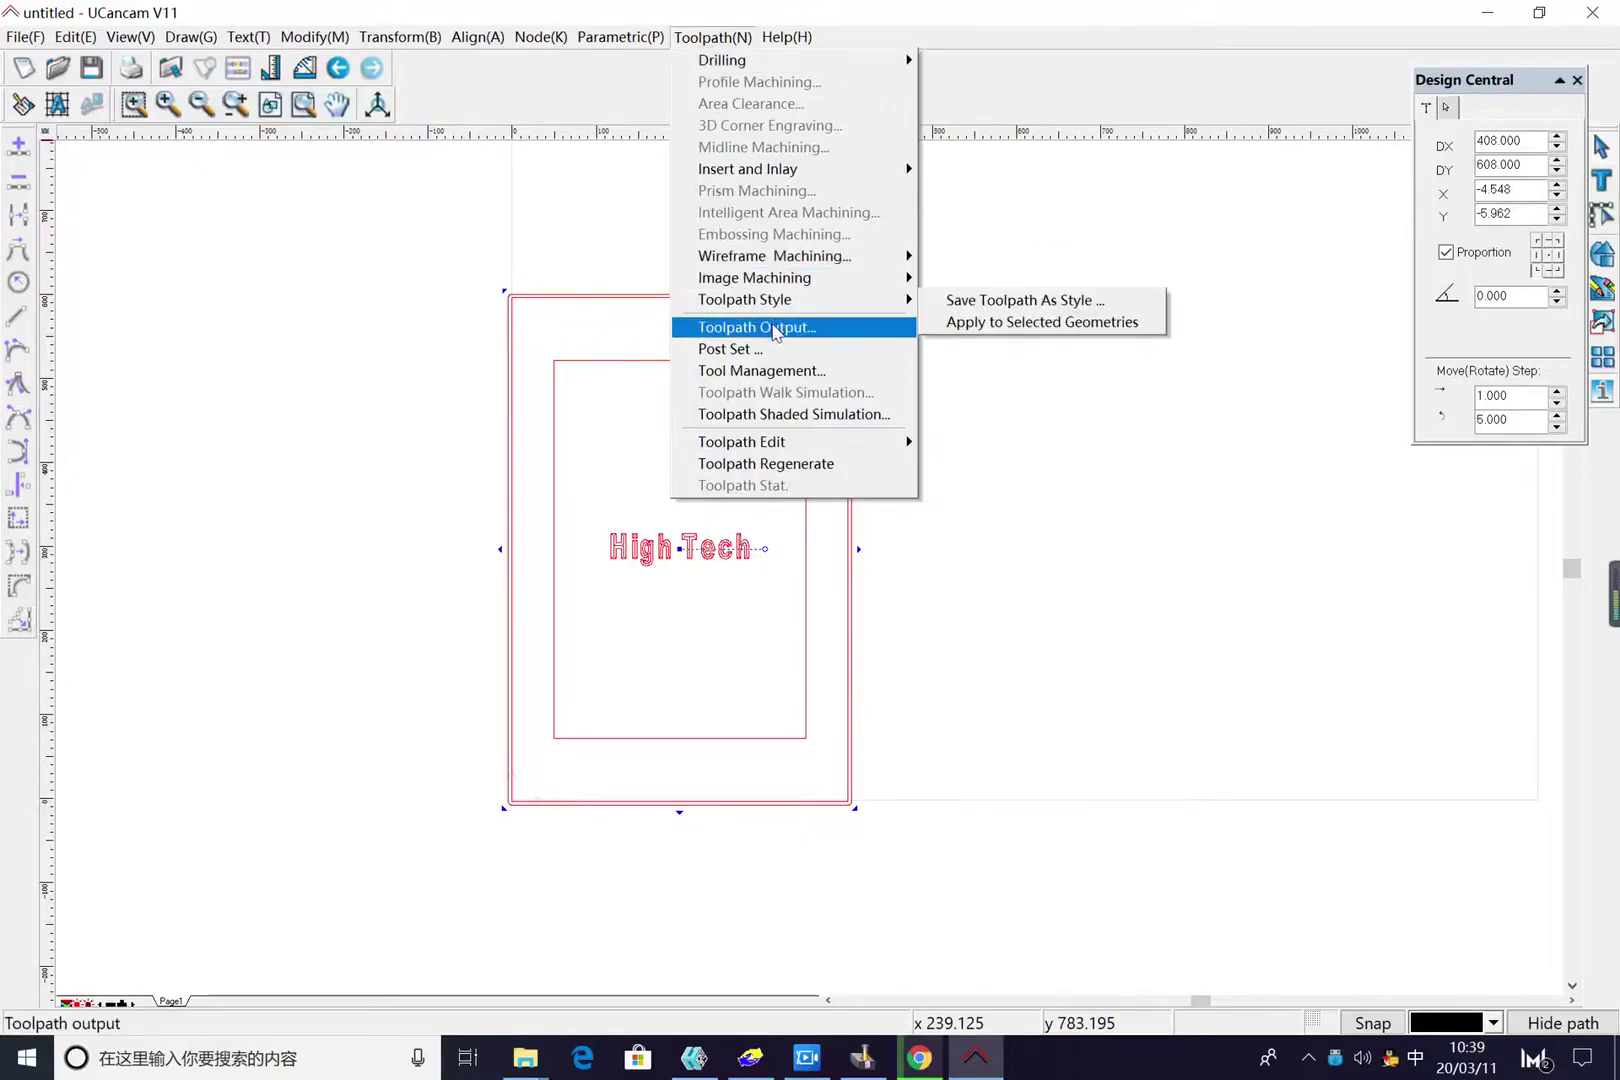
pyautogui.click(776, 328)
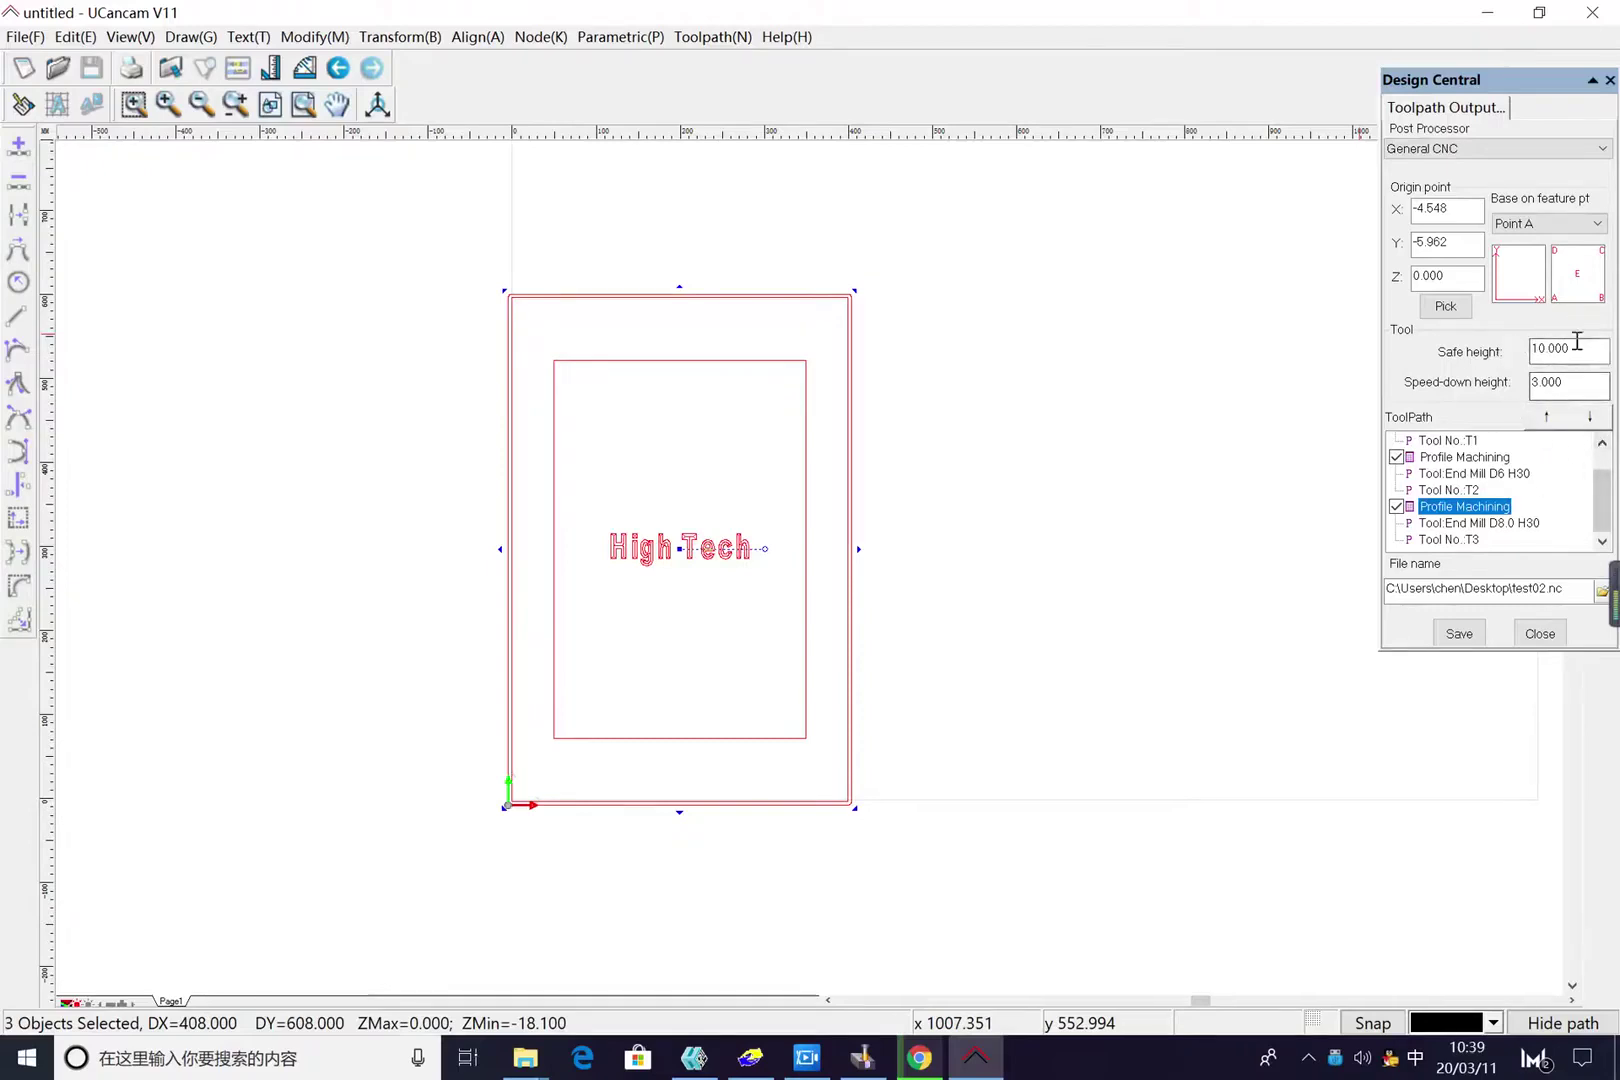
pyautogui.moveTo(1598, 523)
pyautogui.mouseDown()
pyautogui.moveTo(1597, 505)
pyautogui.moveTo(1597, 521)
pyautogui.mouseUp()
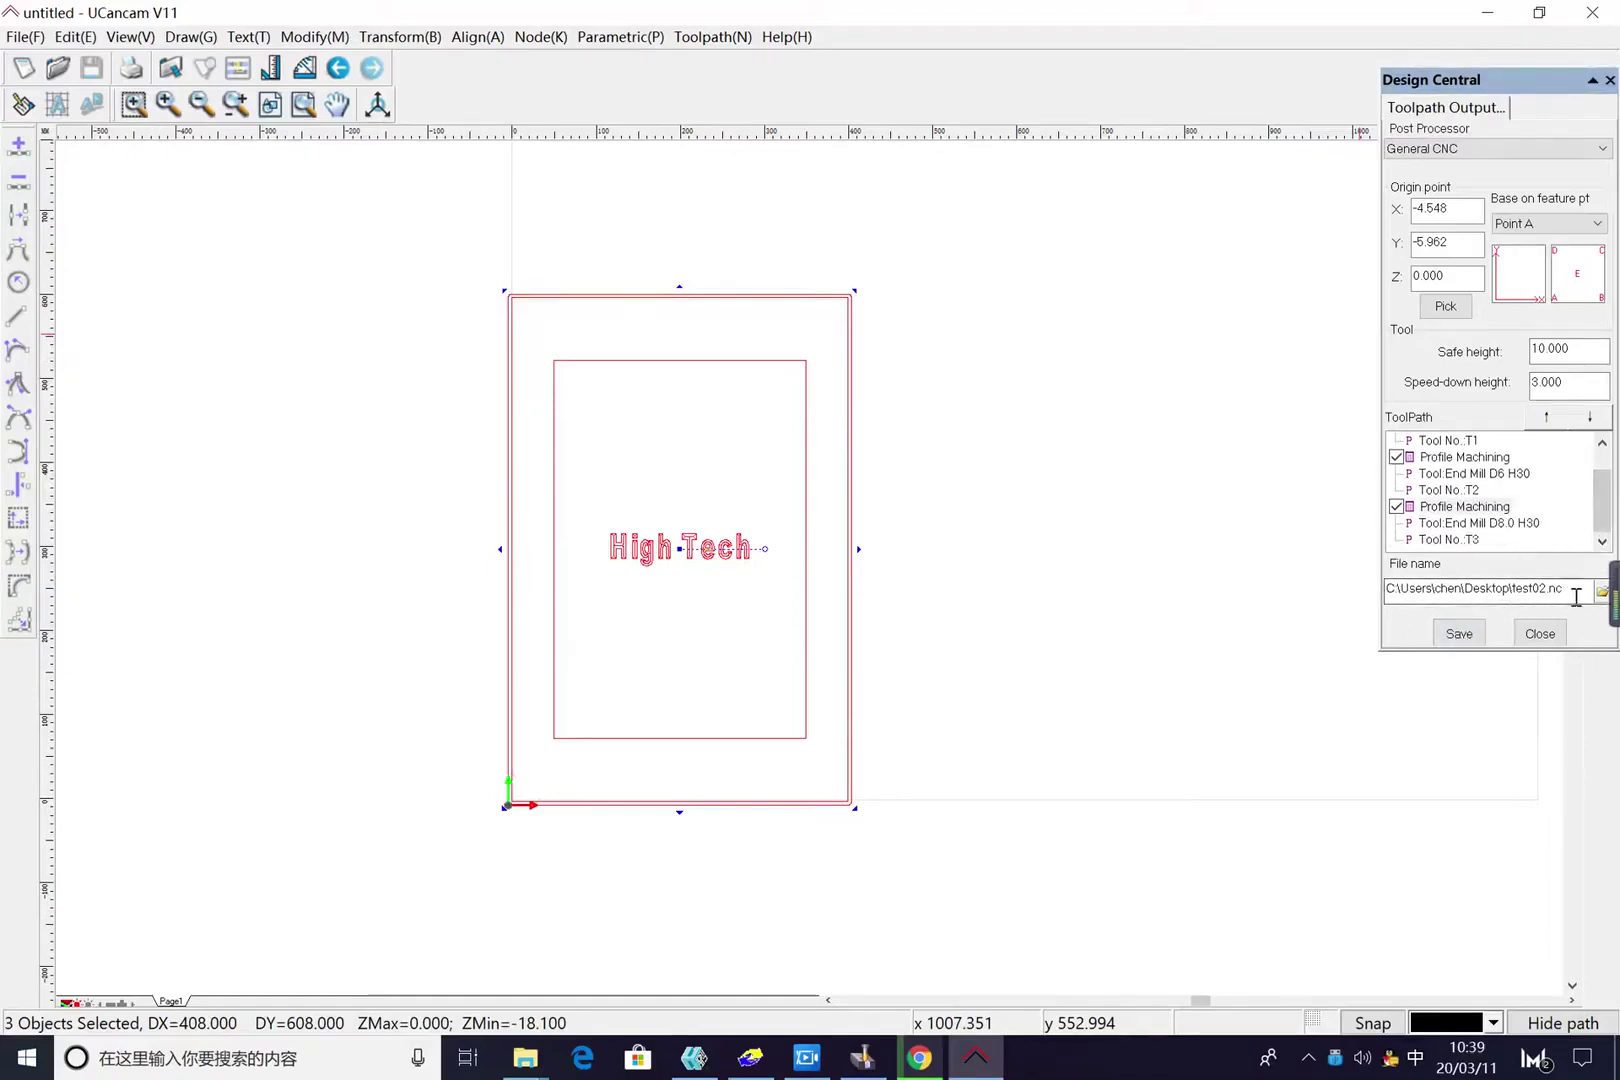
# Rename the output file to test03.nc and save the G-code
pyautogui.click(1459, 636)
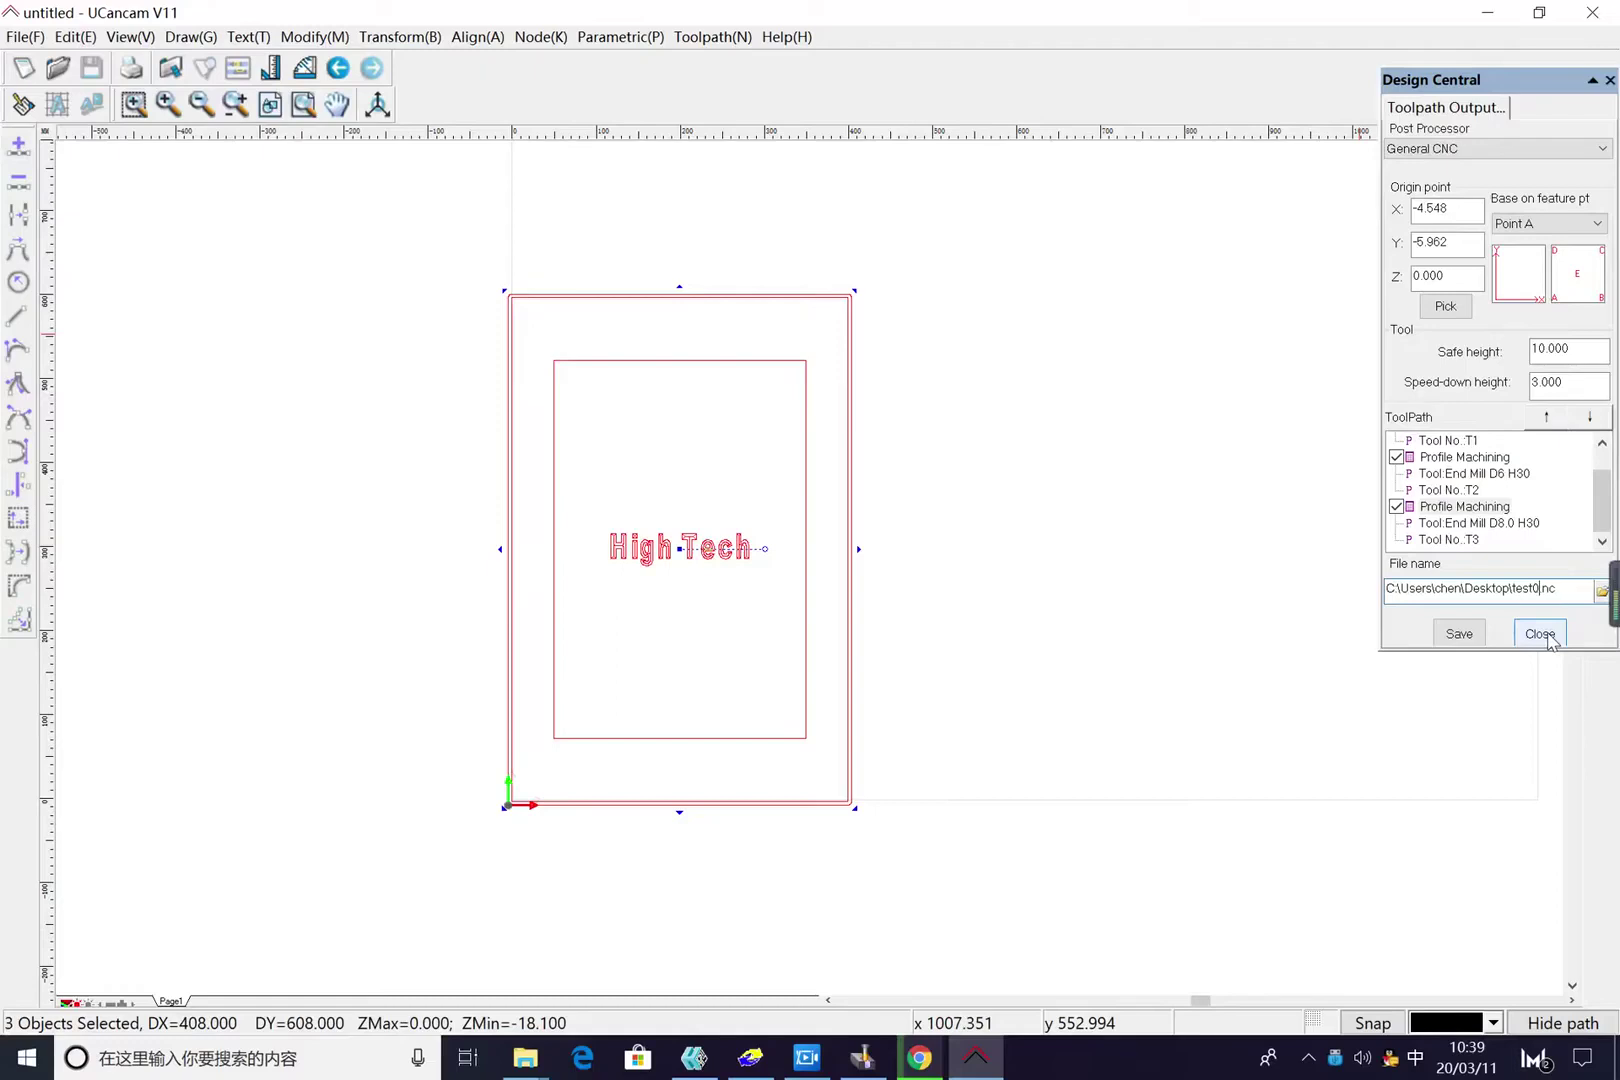
pyautogui.write('3')
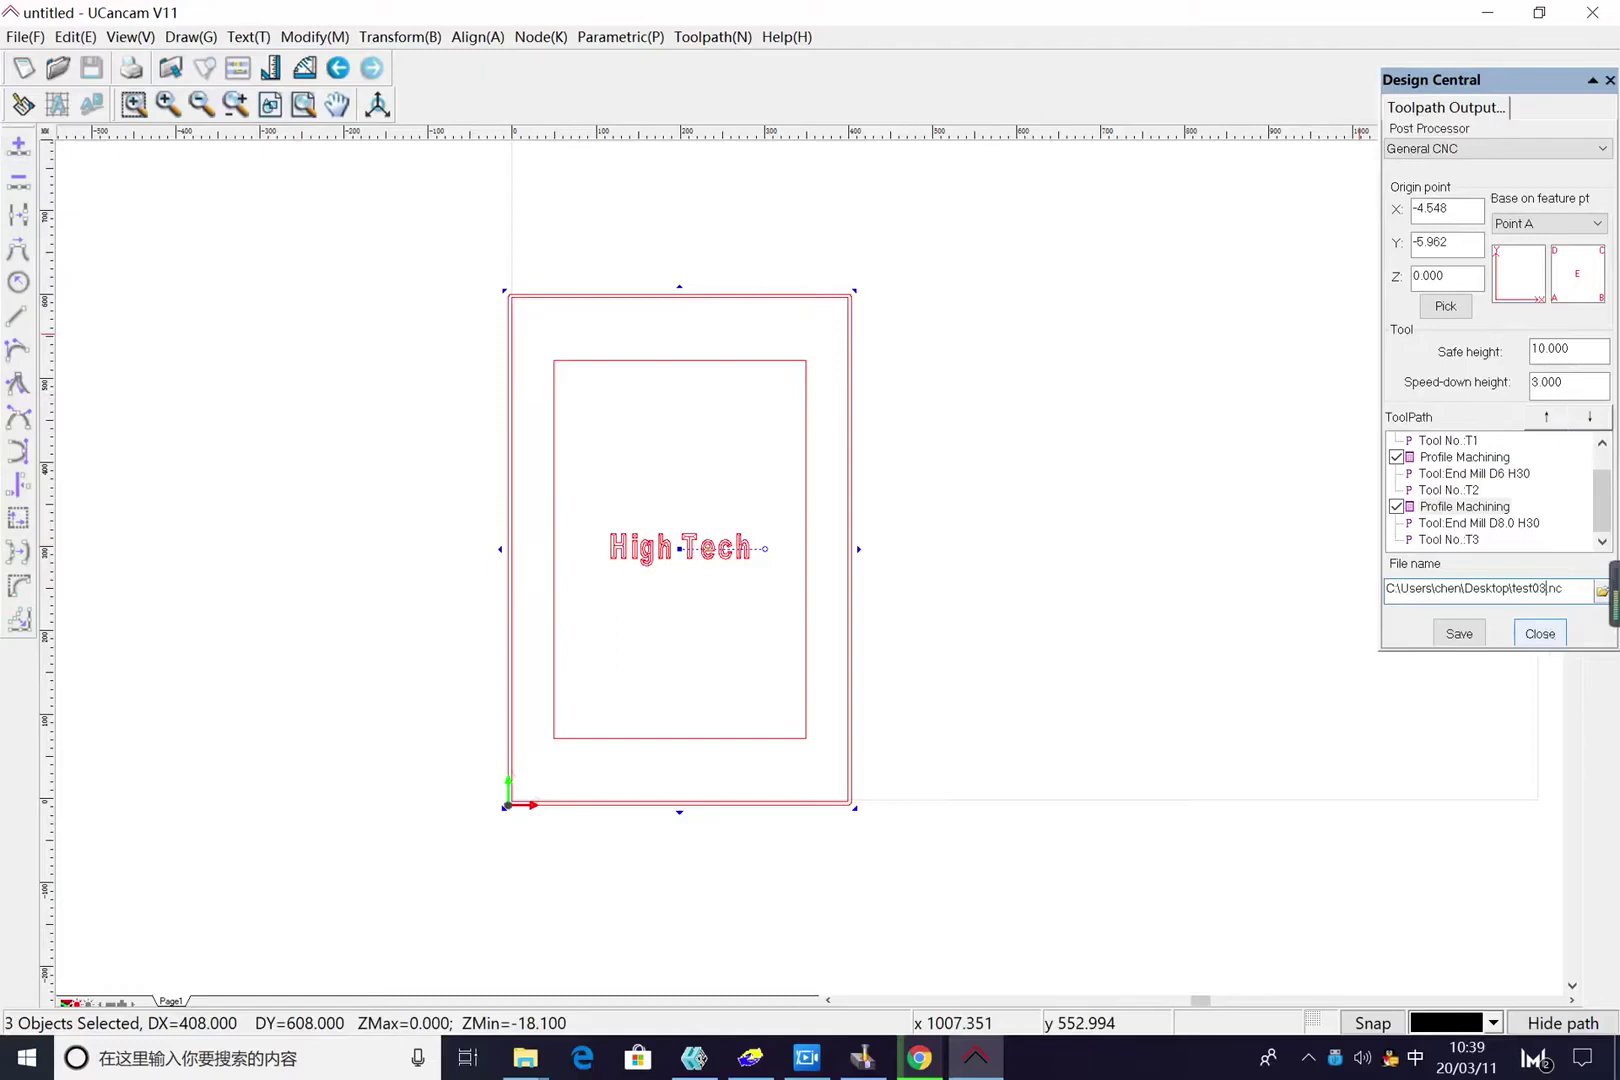
pyautogui.click(1455, 637)
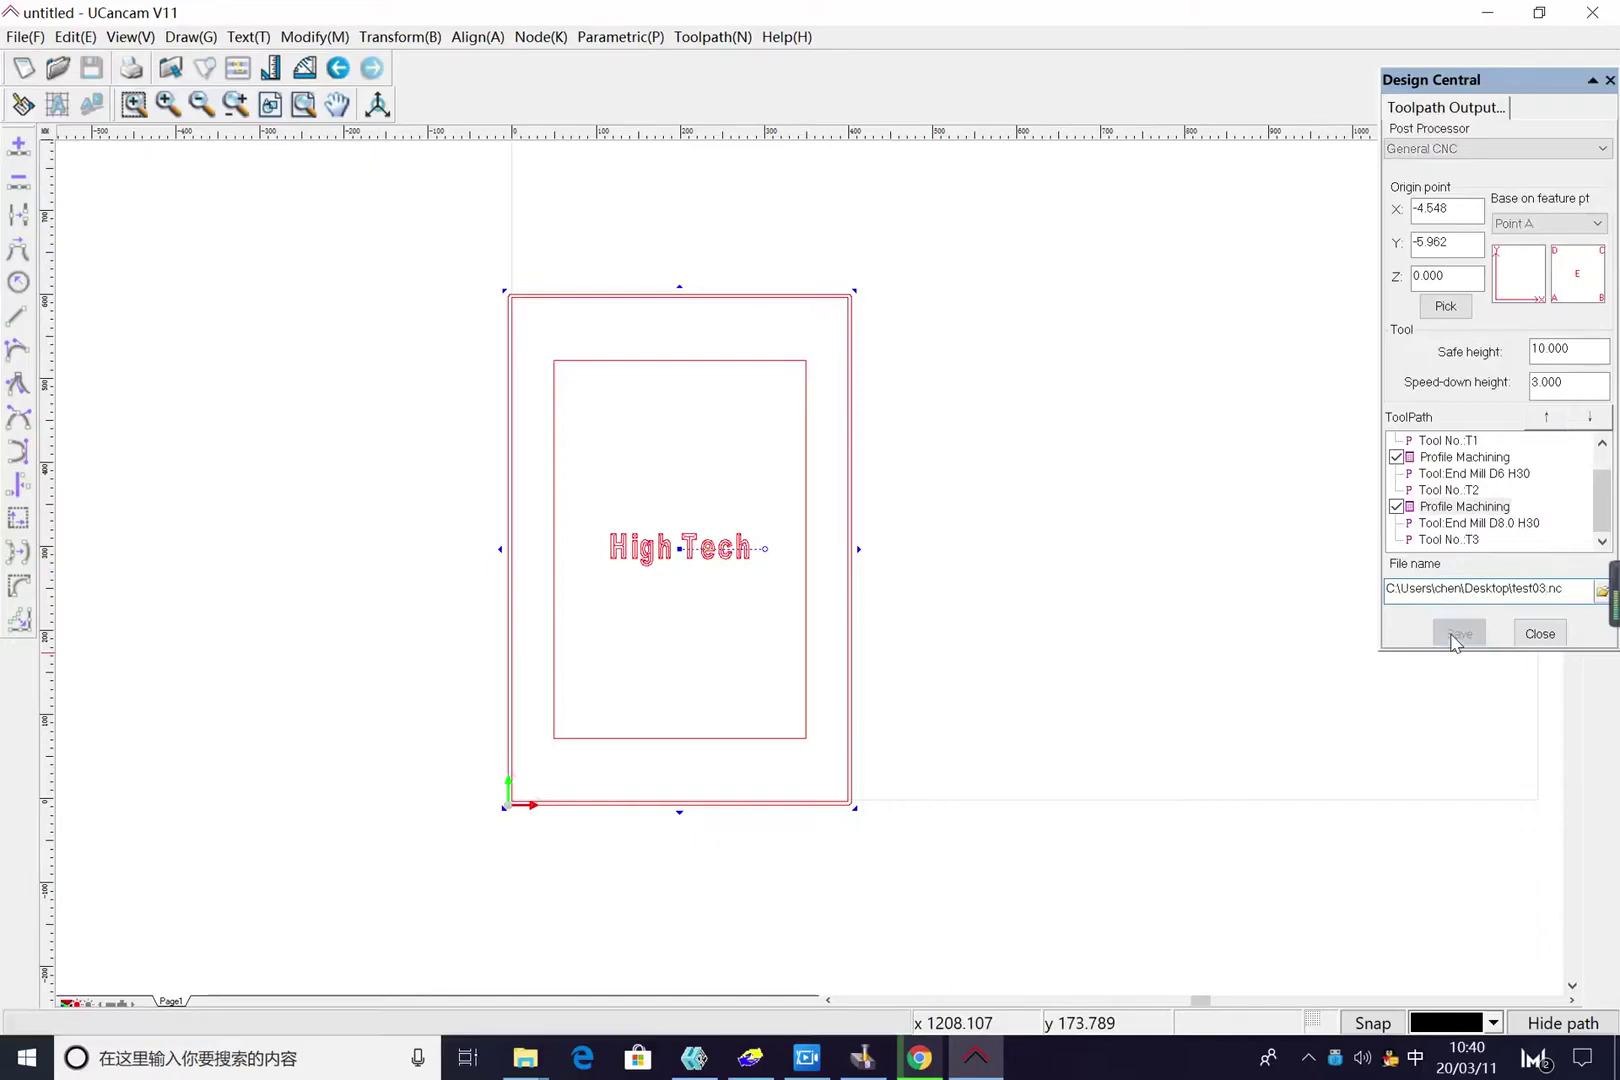
# Close the output panel, minimize UCancam and open test03.nc from the desktop in Notepad
pyautogui.click(1609, 80)
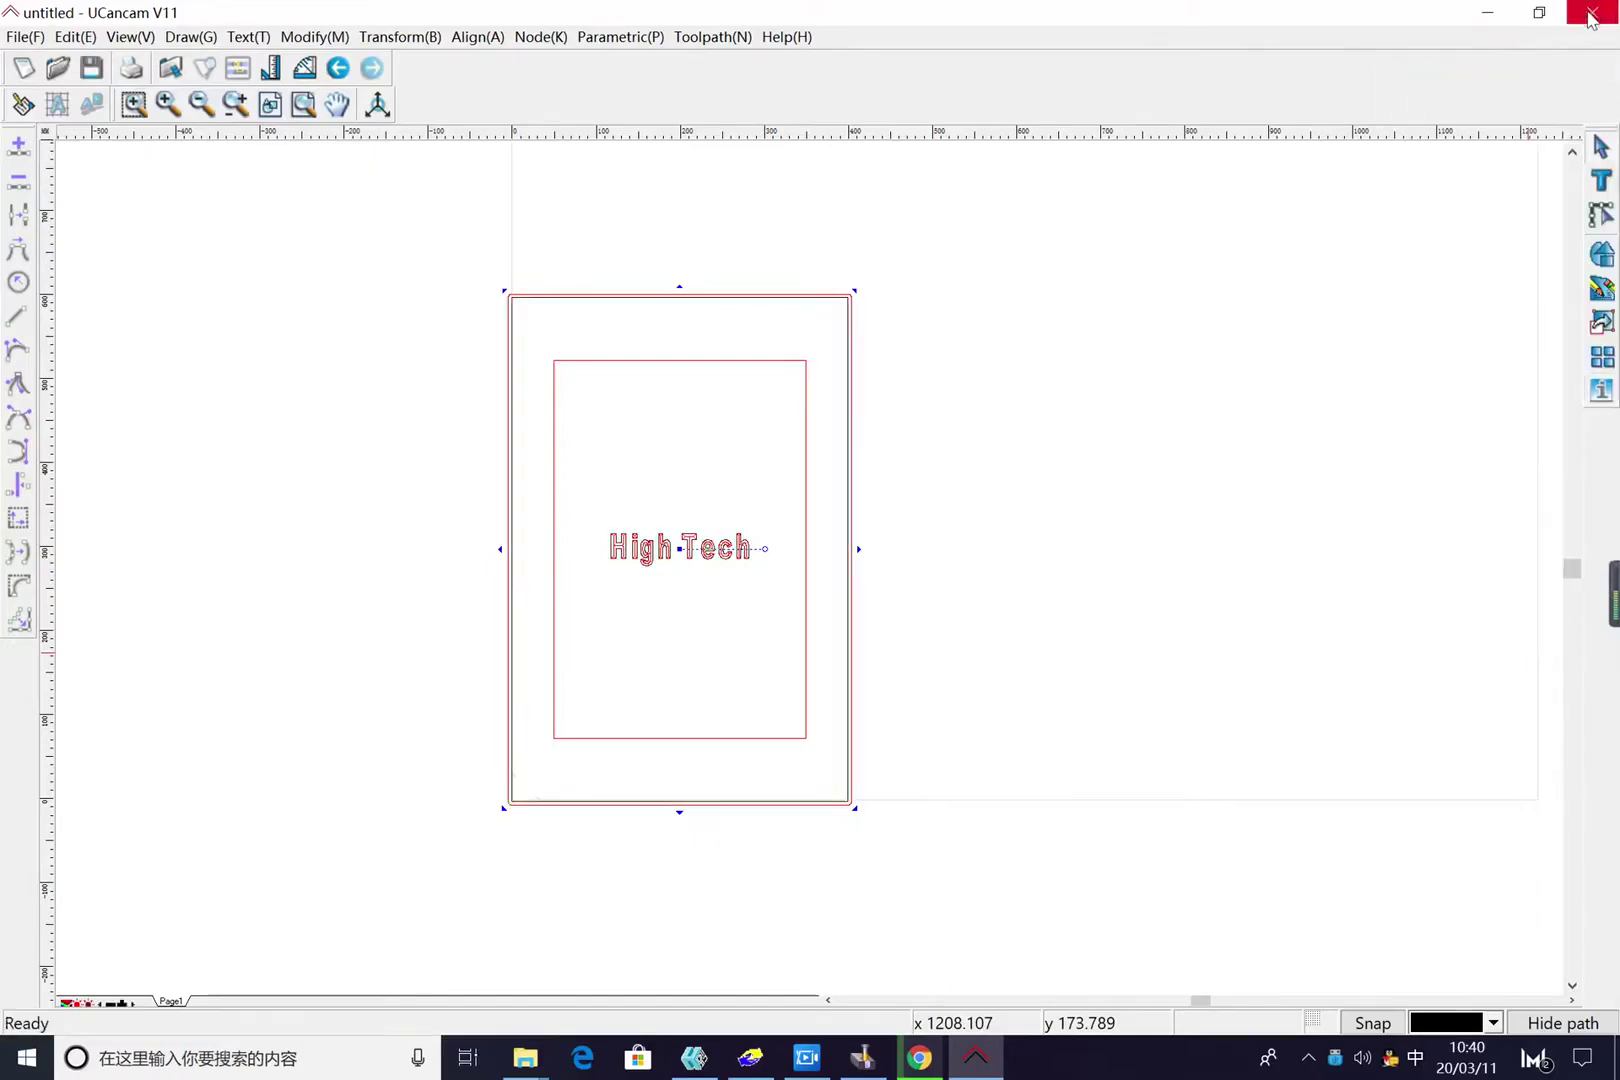
pyautogui.click(1499, 18)
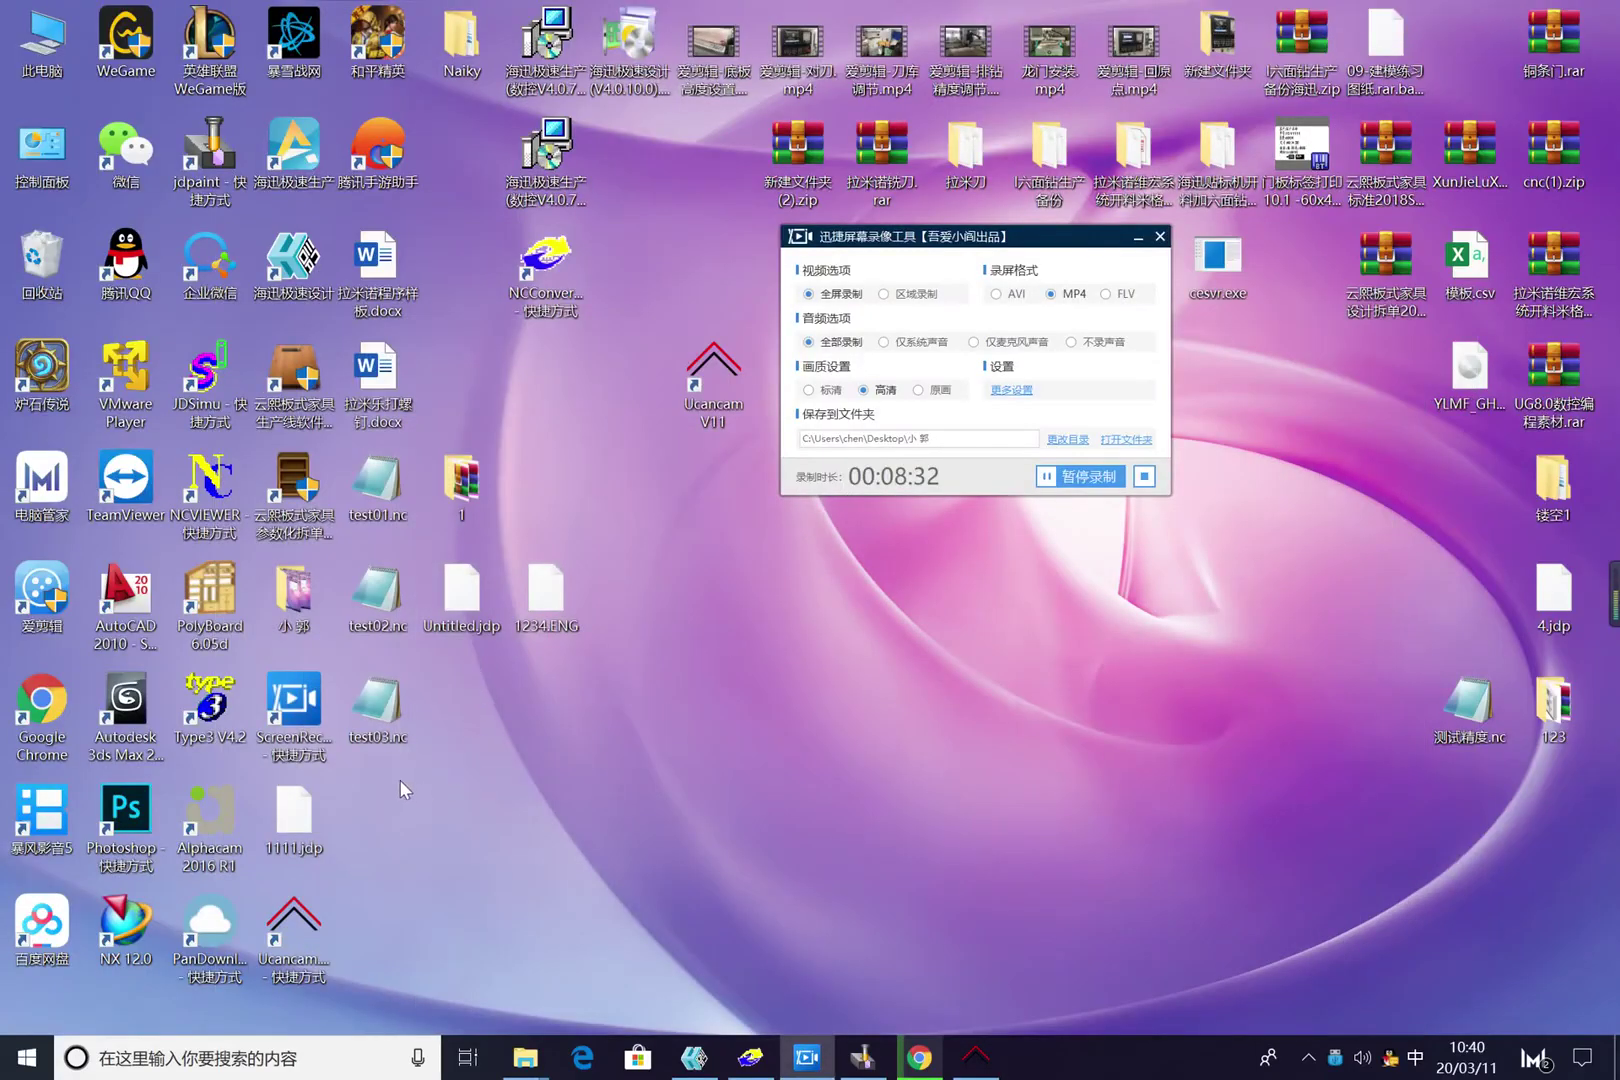
pyautogui.click(380, 712)
pyautogui.doubleClick(380, 712)
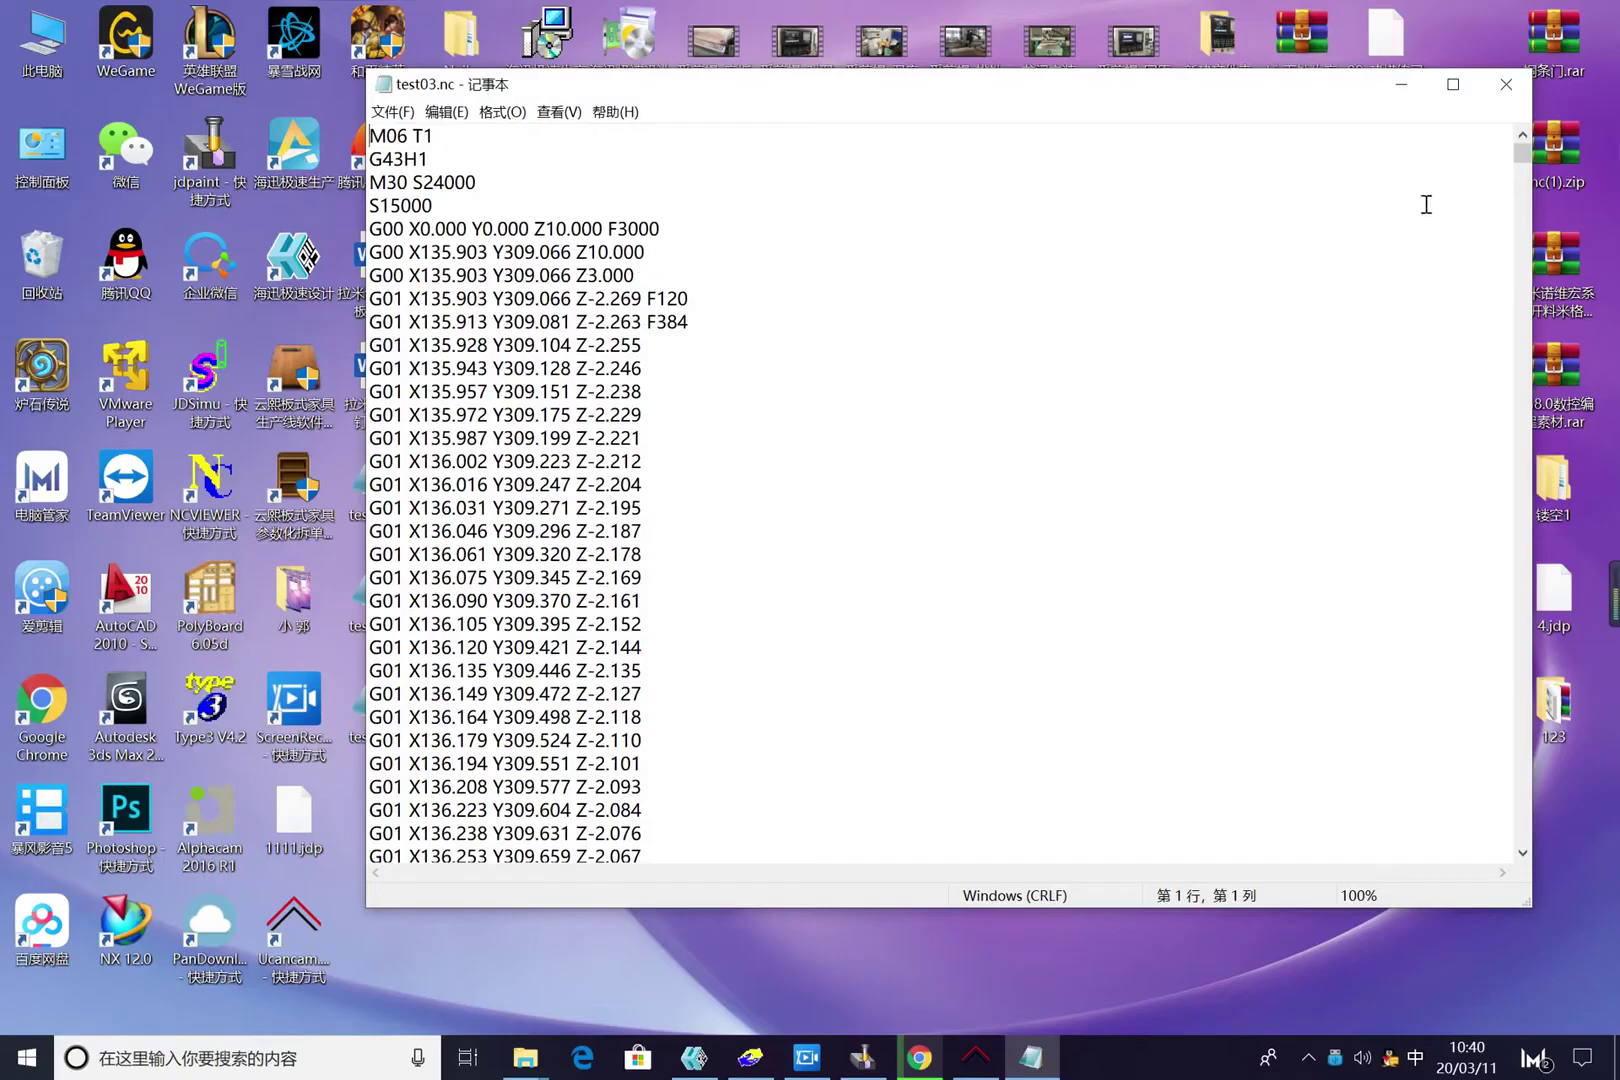
# Scroll through the G-code and check the G43H2 and G43H3 tool length lines
pyautogui.moveTo(1522, 160); pyautogui.dragTo(1508, 853)
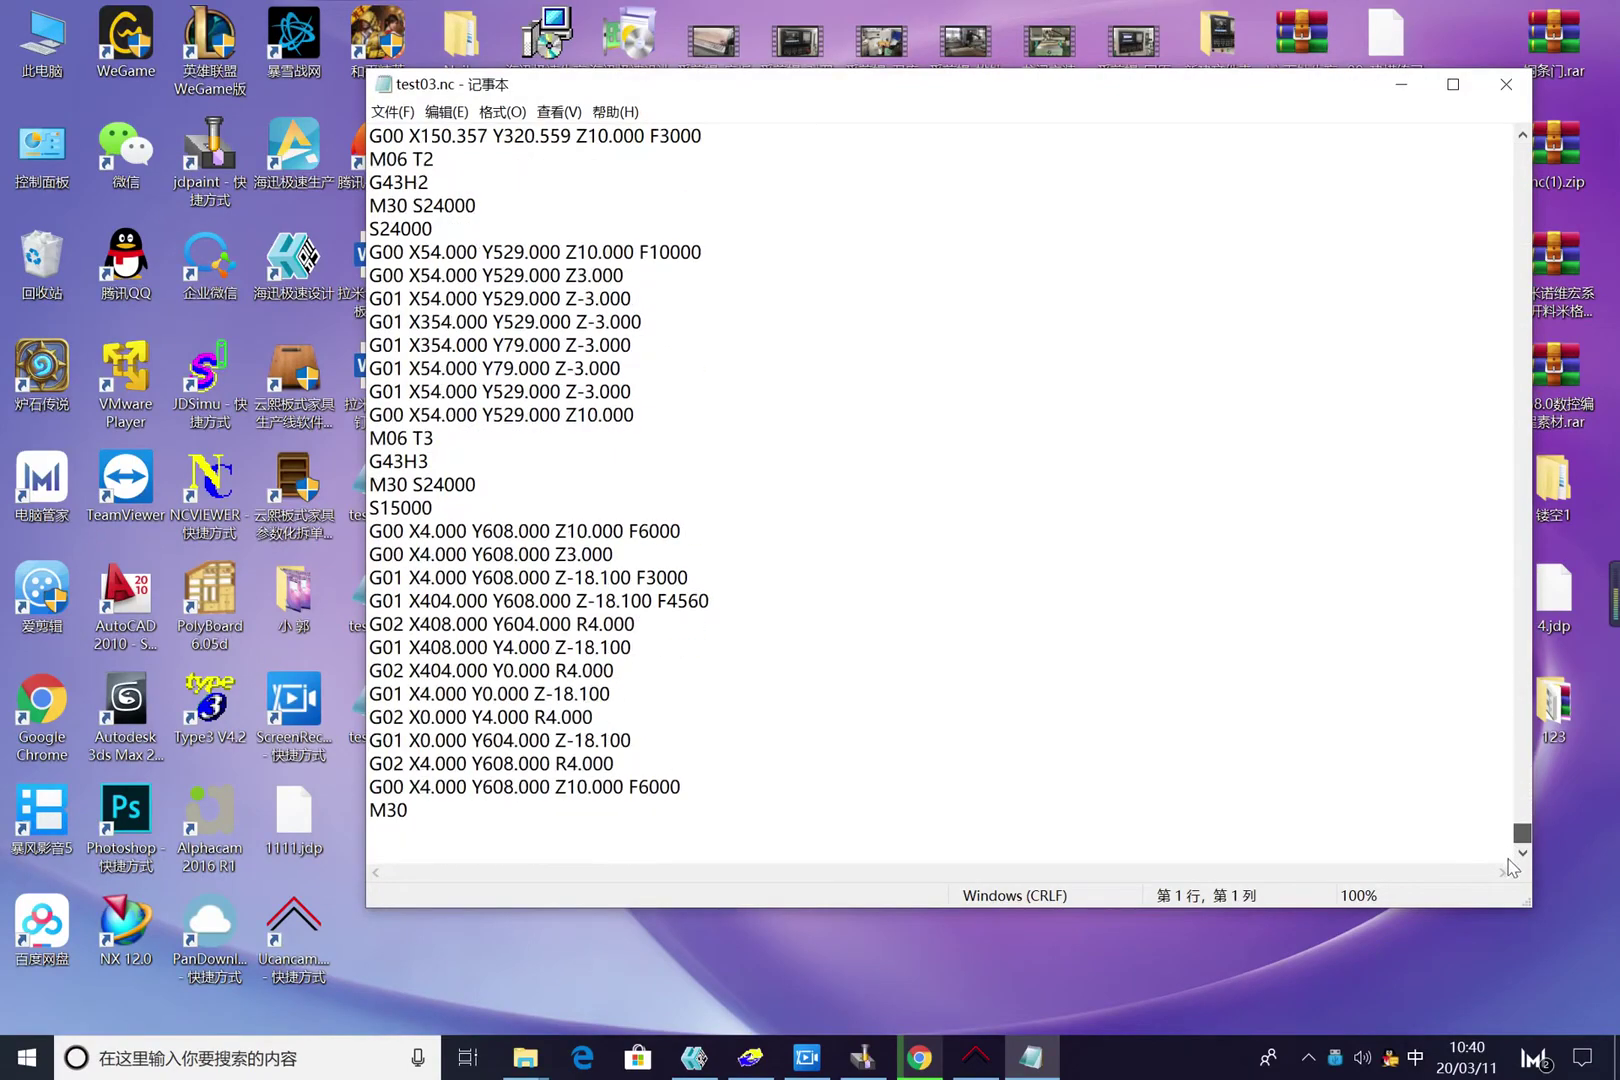
pyautogui.click(438, 182)
pyautogui.click(456, 460)
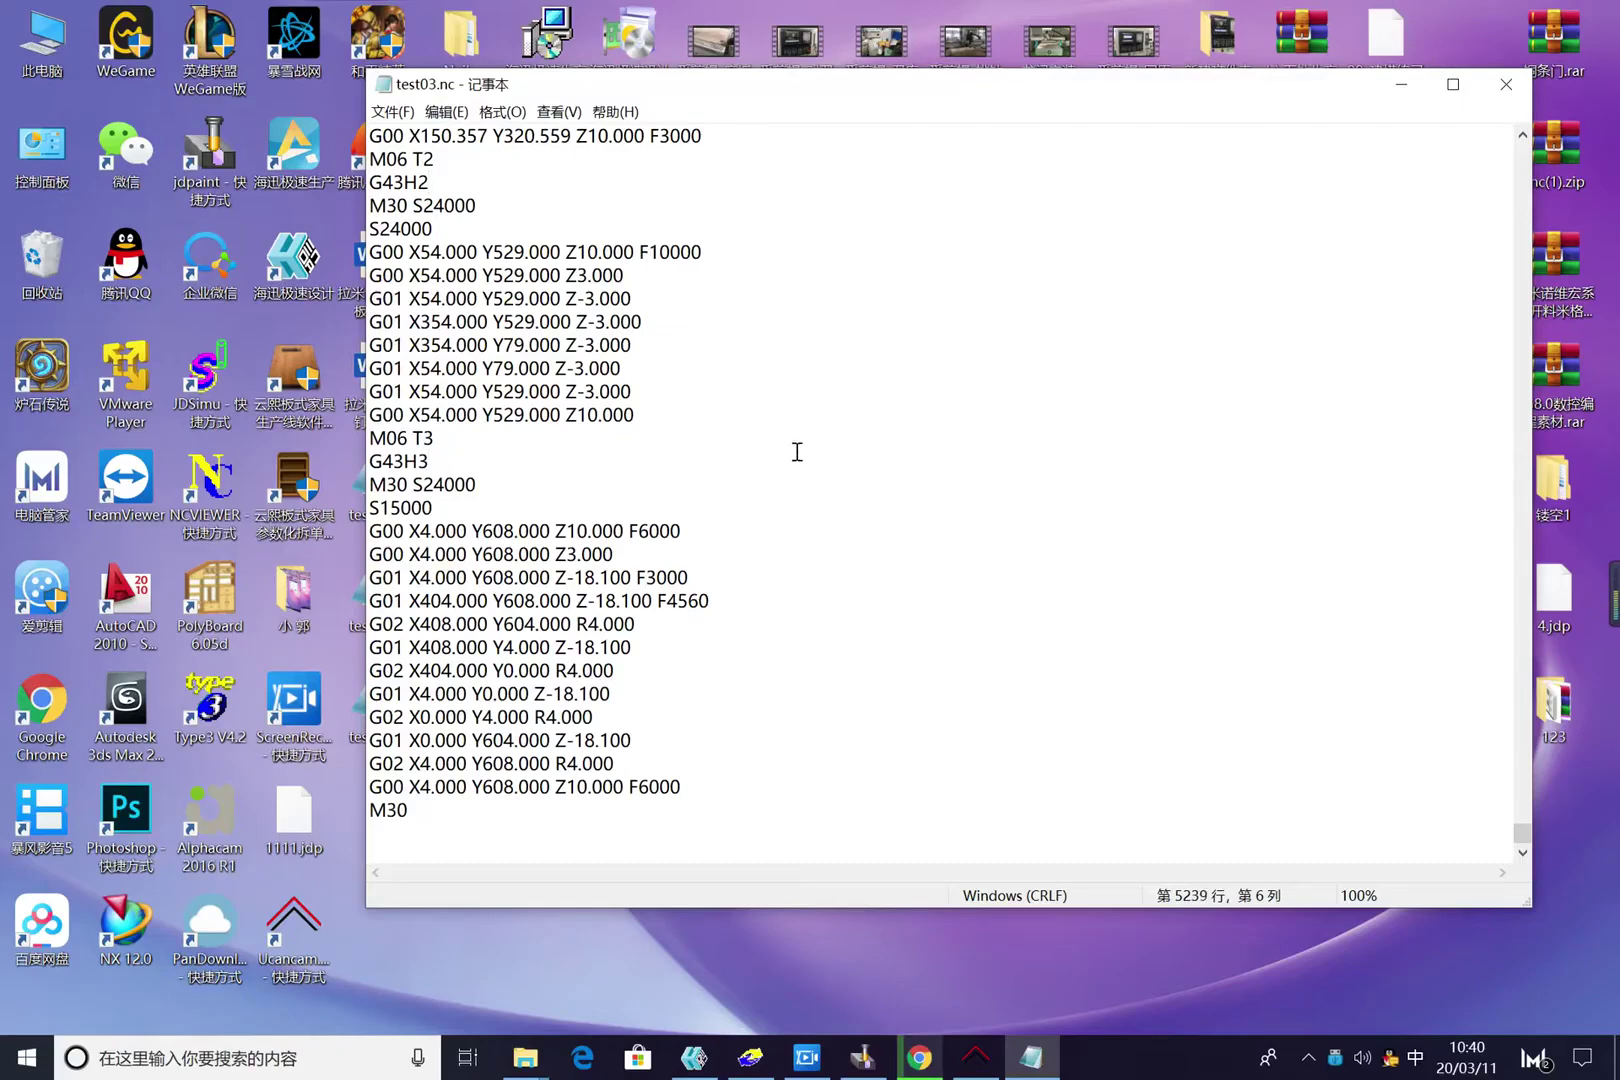